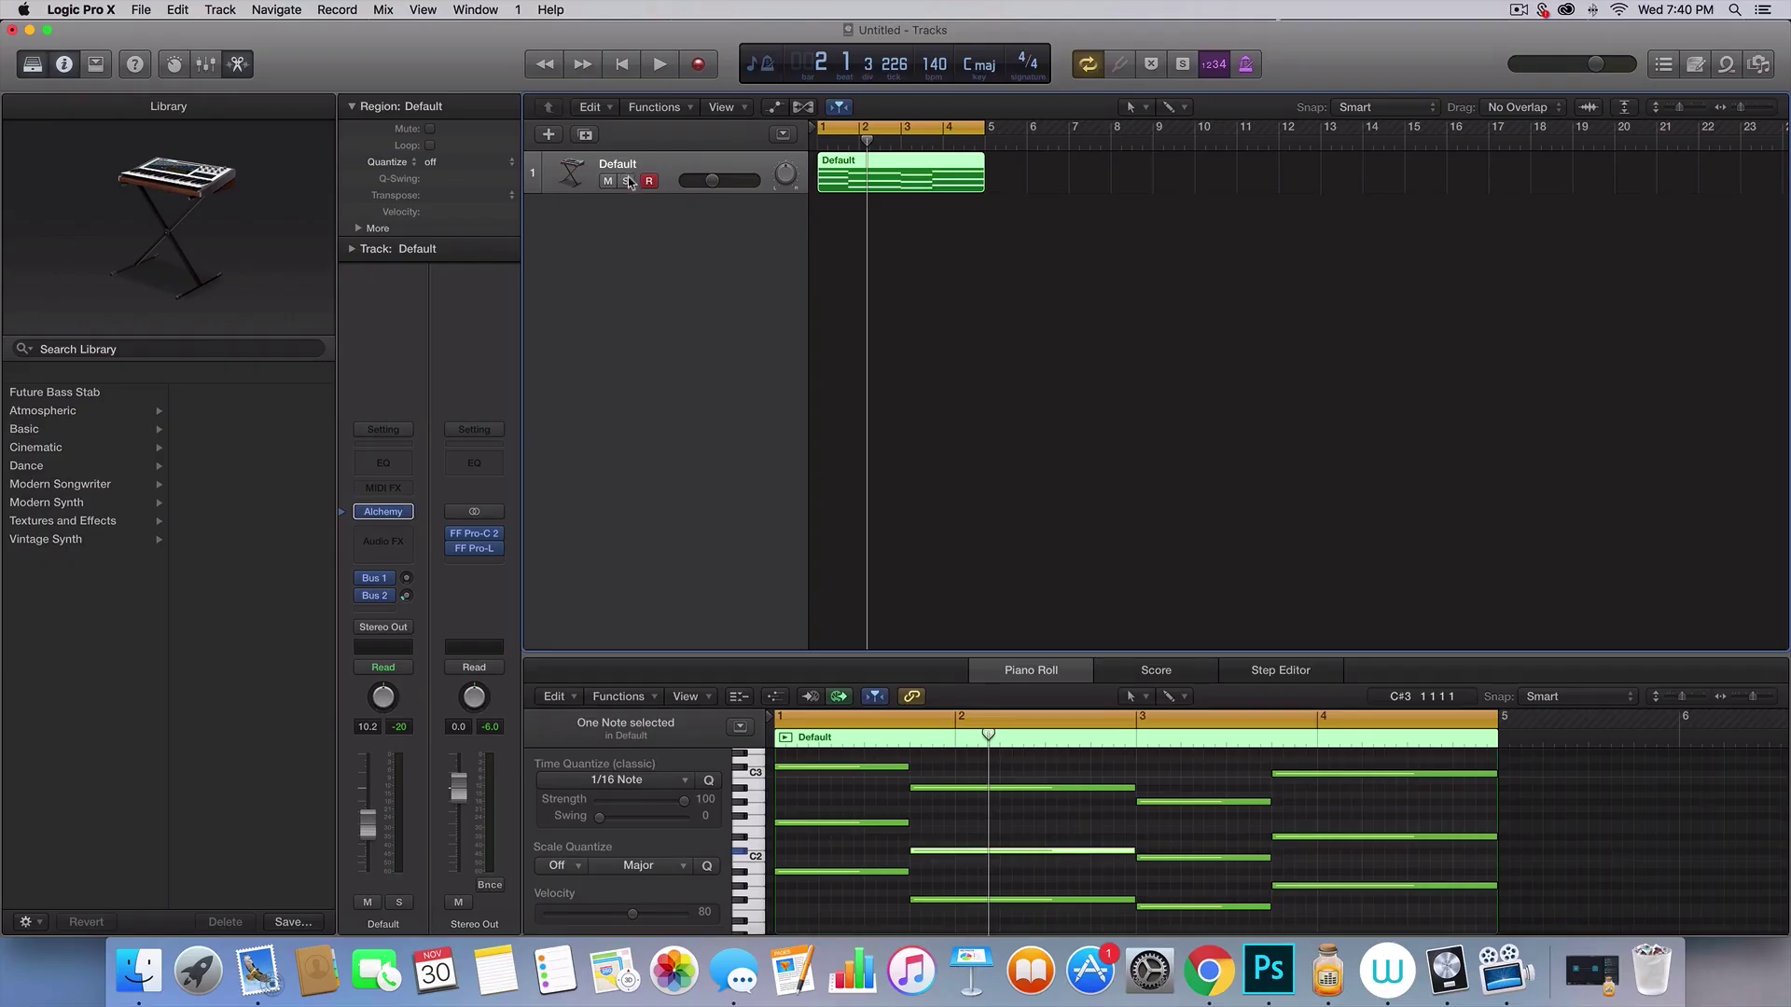
- Rewind the reference video in the browser to the start, then return to Logic
{"action": "key", "text": "ctrl+Right"}
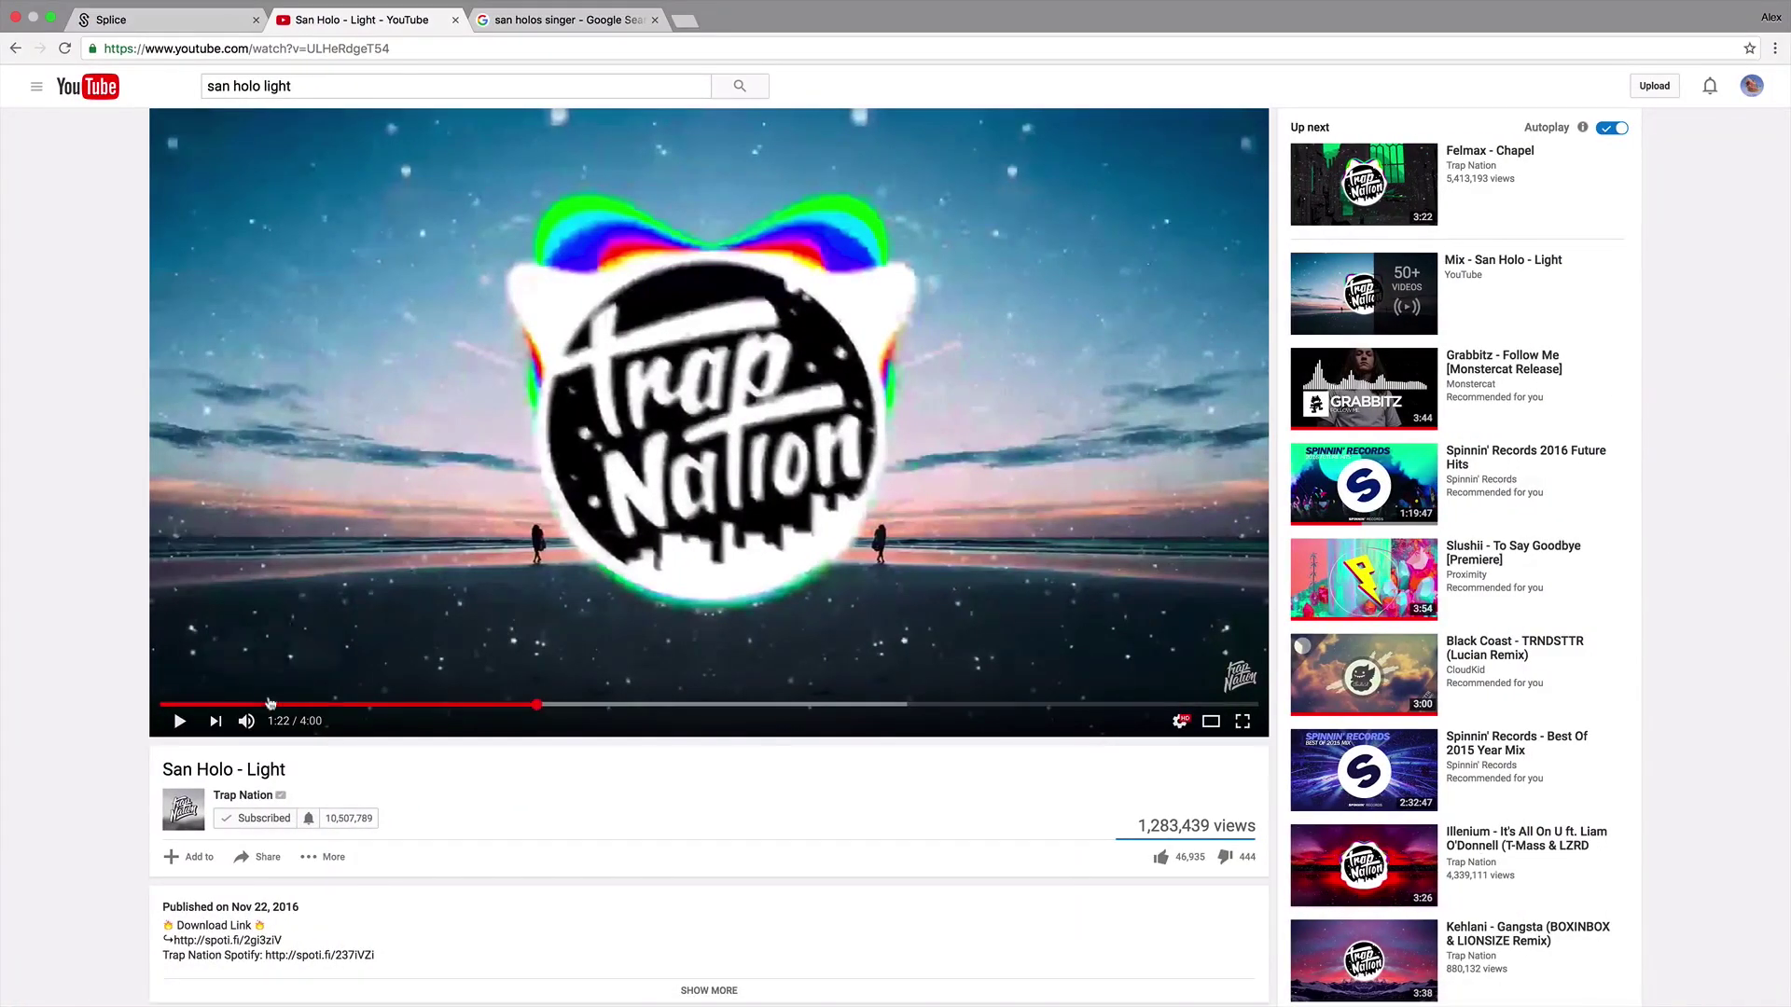
{"action": "left_click", "coordinate": [243, 703]}
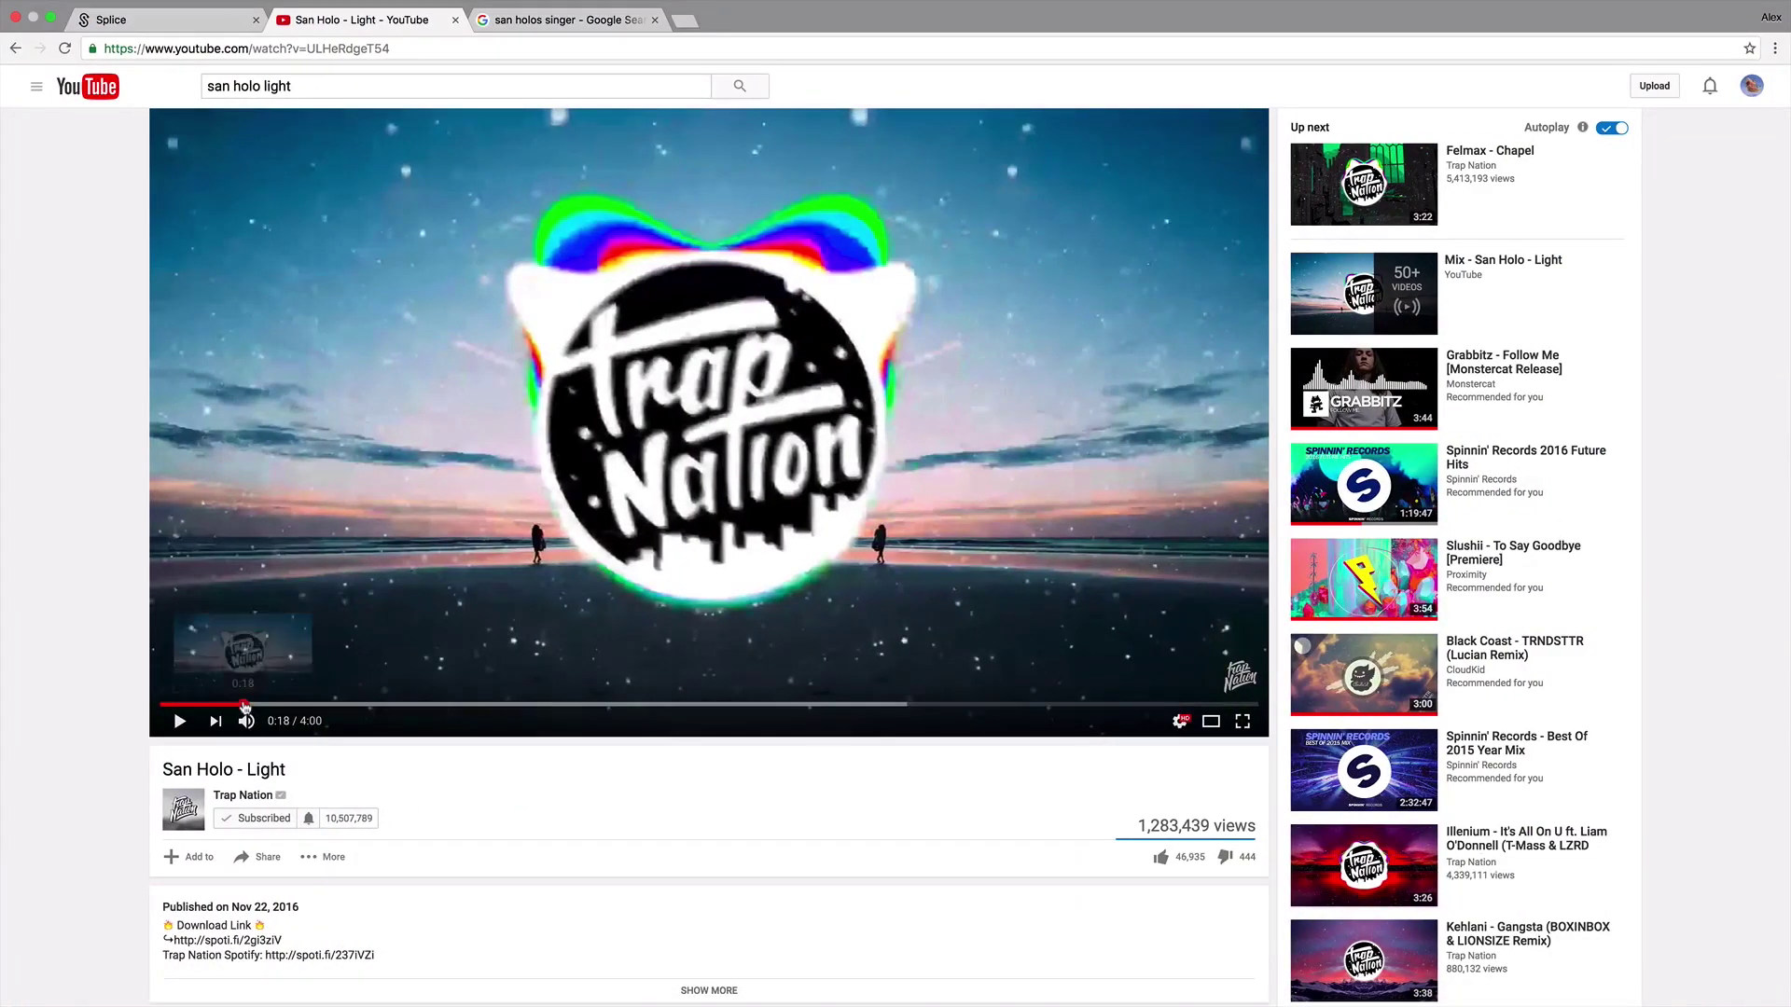
{"action": "left_click_drag", "start_coordinate": [245, 703], "coordinate": [67, 721]}
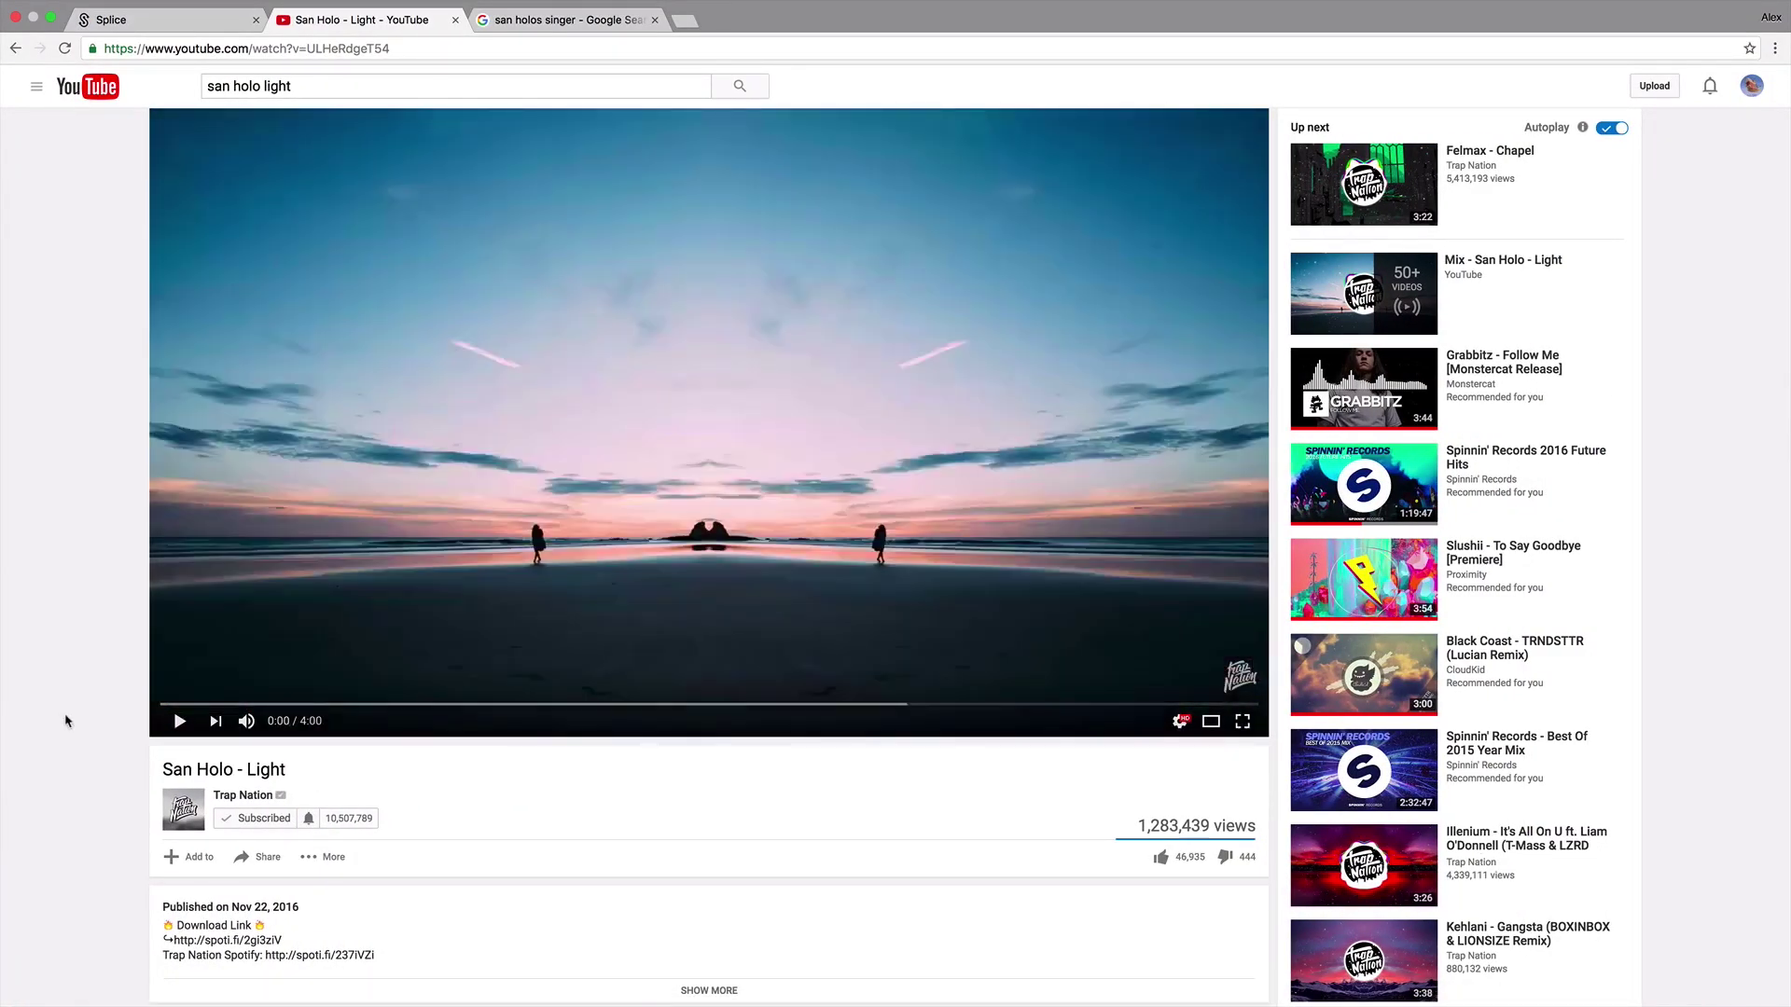
{"action": "key", "text": "ctrl+Left"}
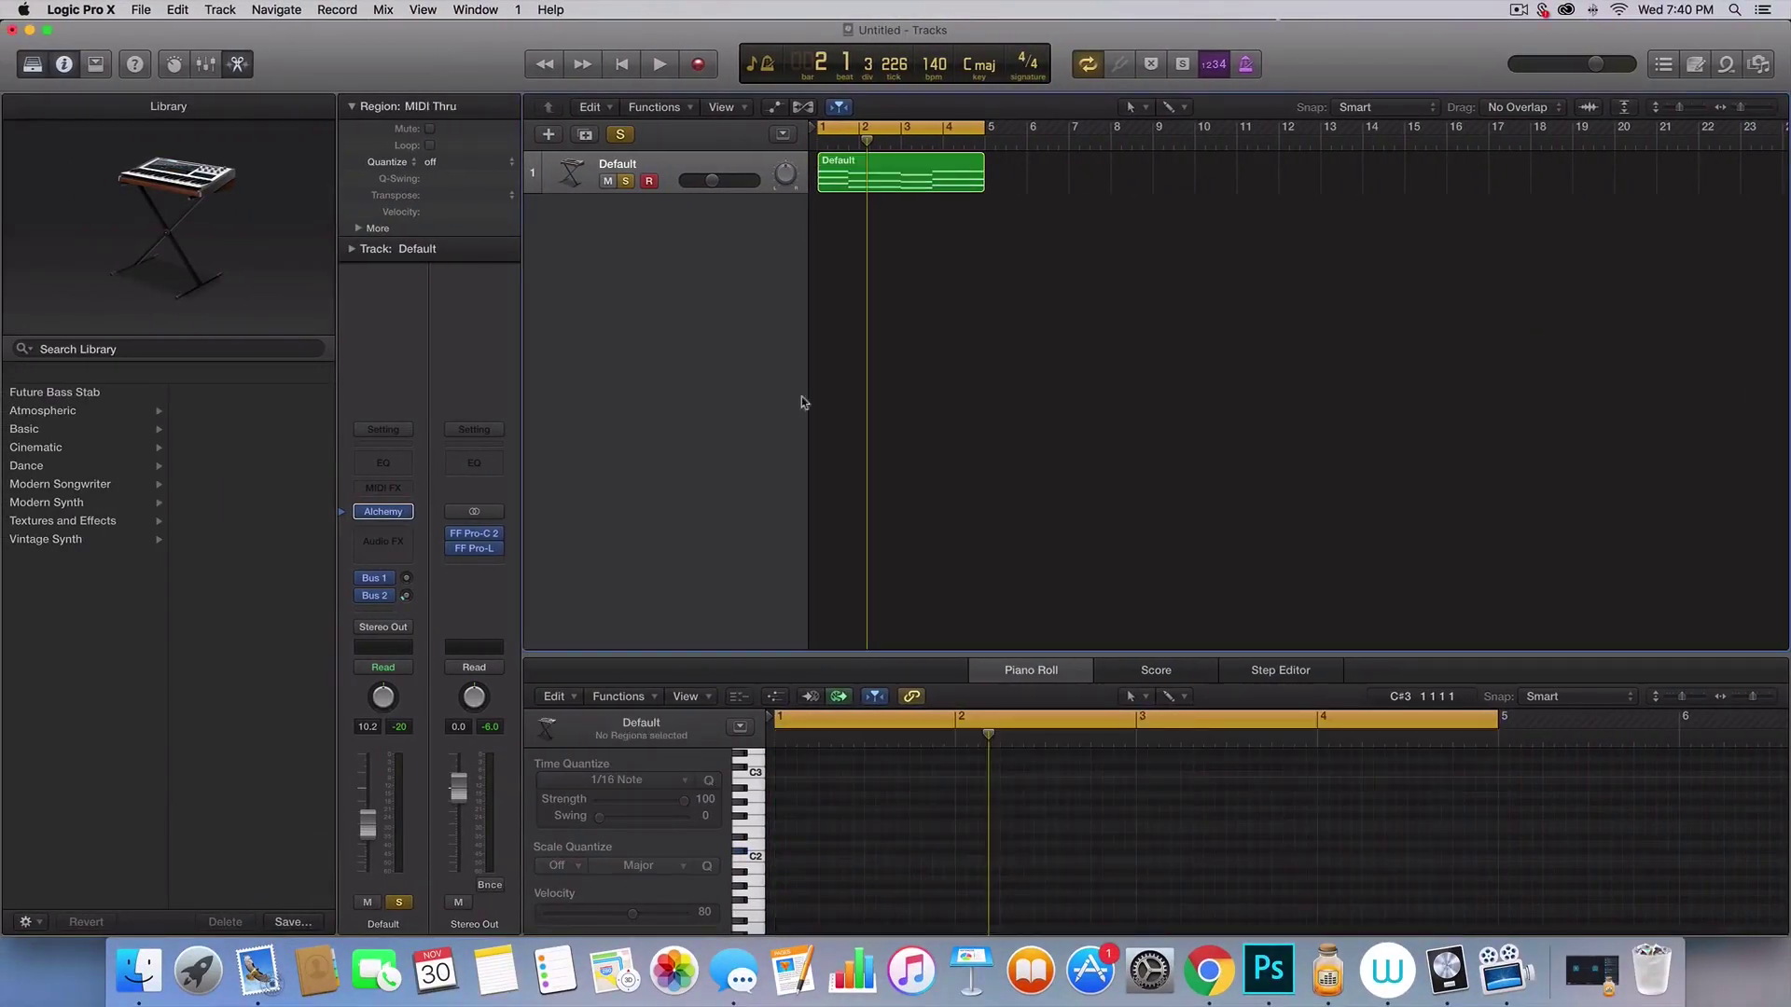
- Play the beat and bring up the Default region's chord notes in the piano roll
{"action": "key", "text": "space"}
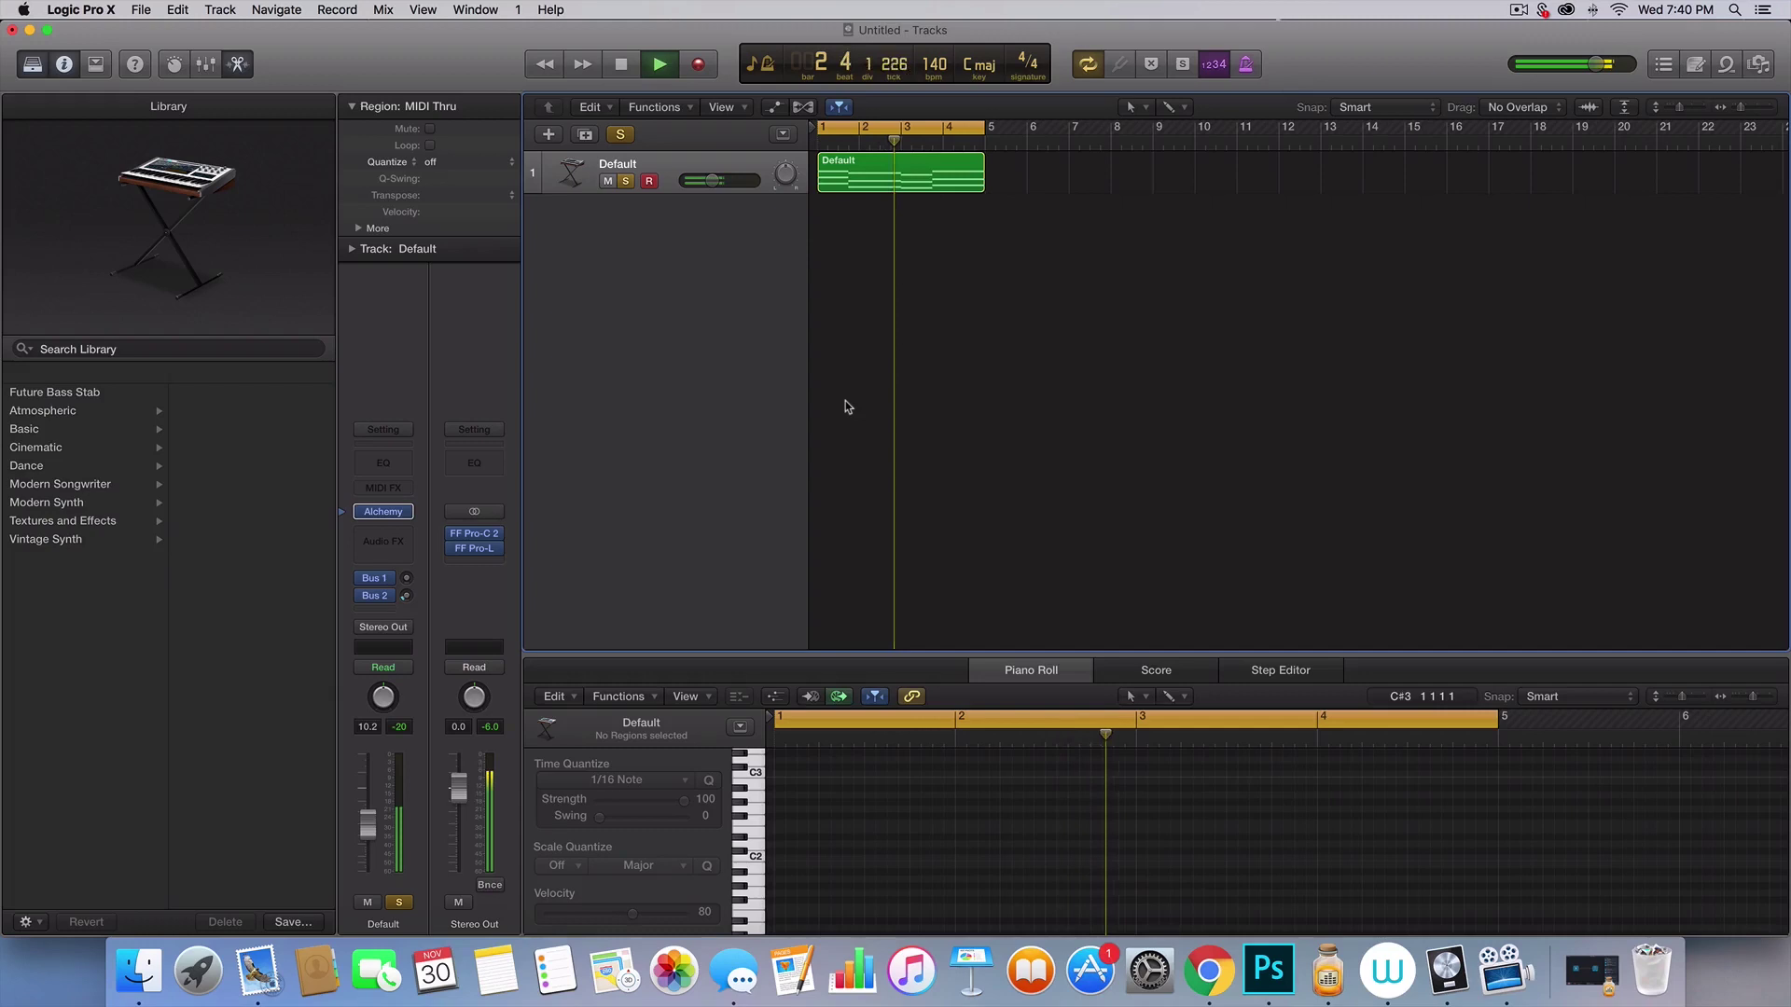
{"action": "left_click", "coordinate": [919, 177]}
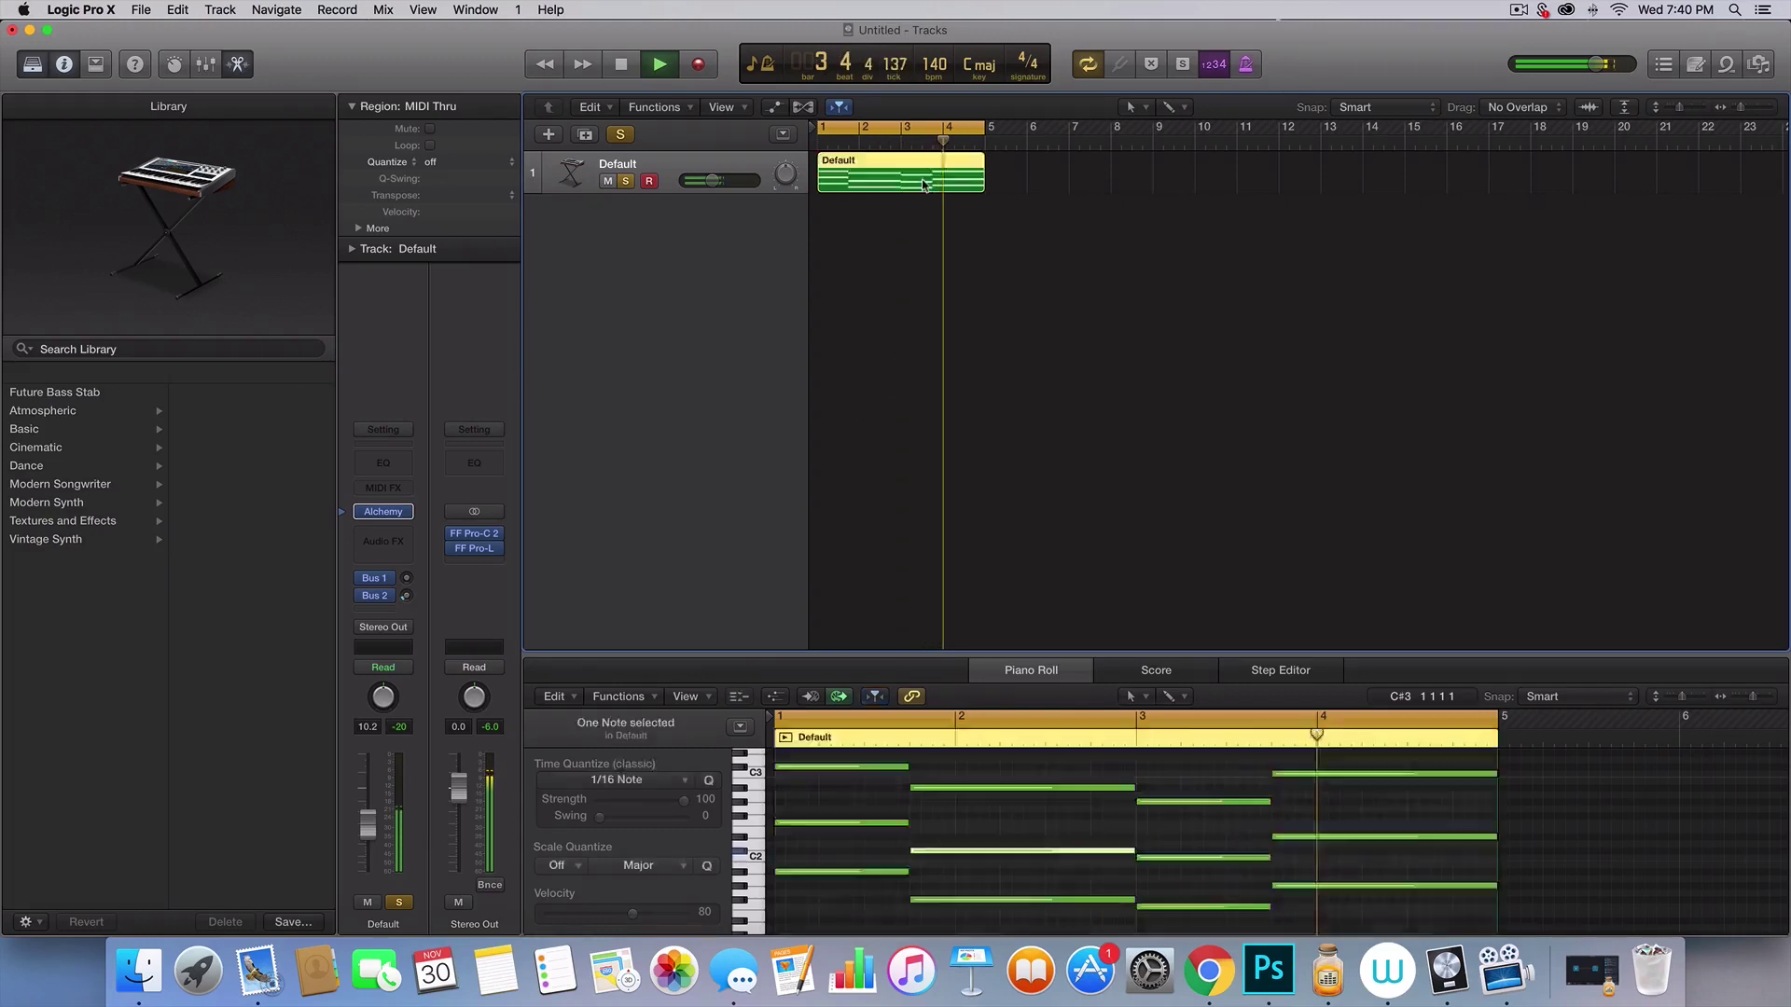
{"action": "key", "text": "space"}
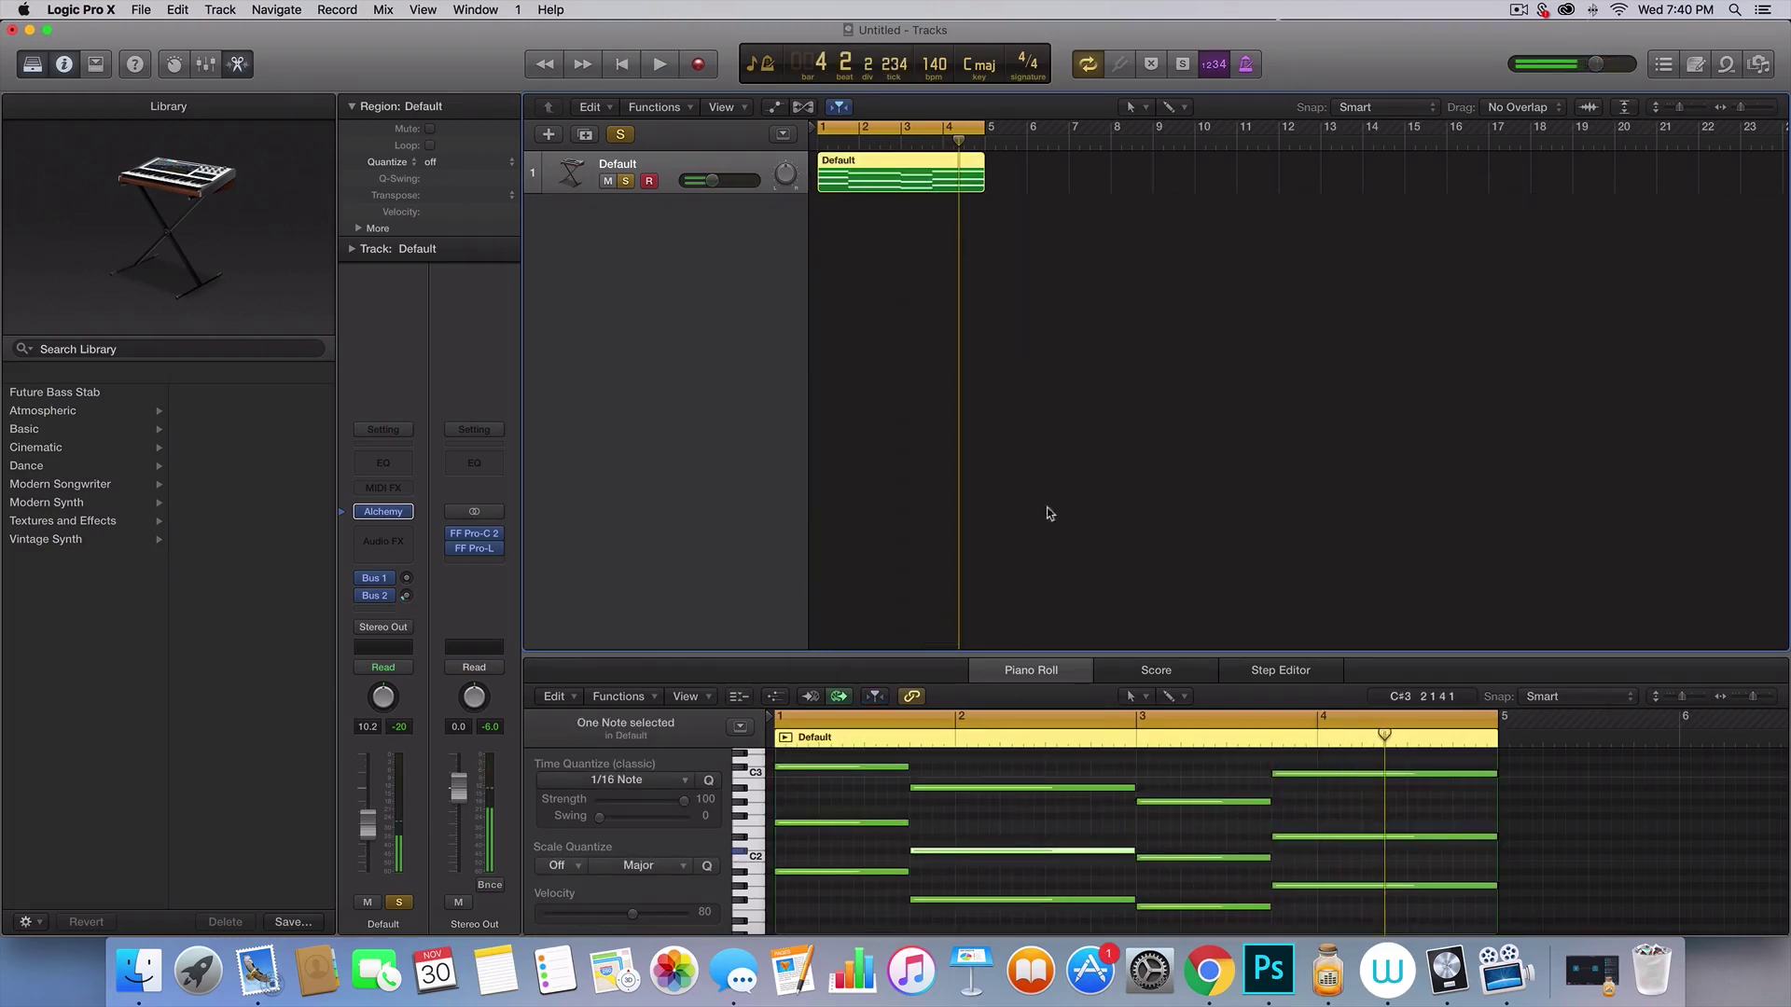
- Open the Default track's Alchemy on Source A's Saw oscillator controls, moving the window right and down
{"action": "left_click", "coordinate": [383, 514]}
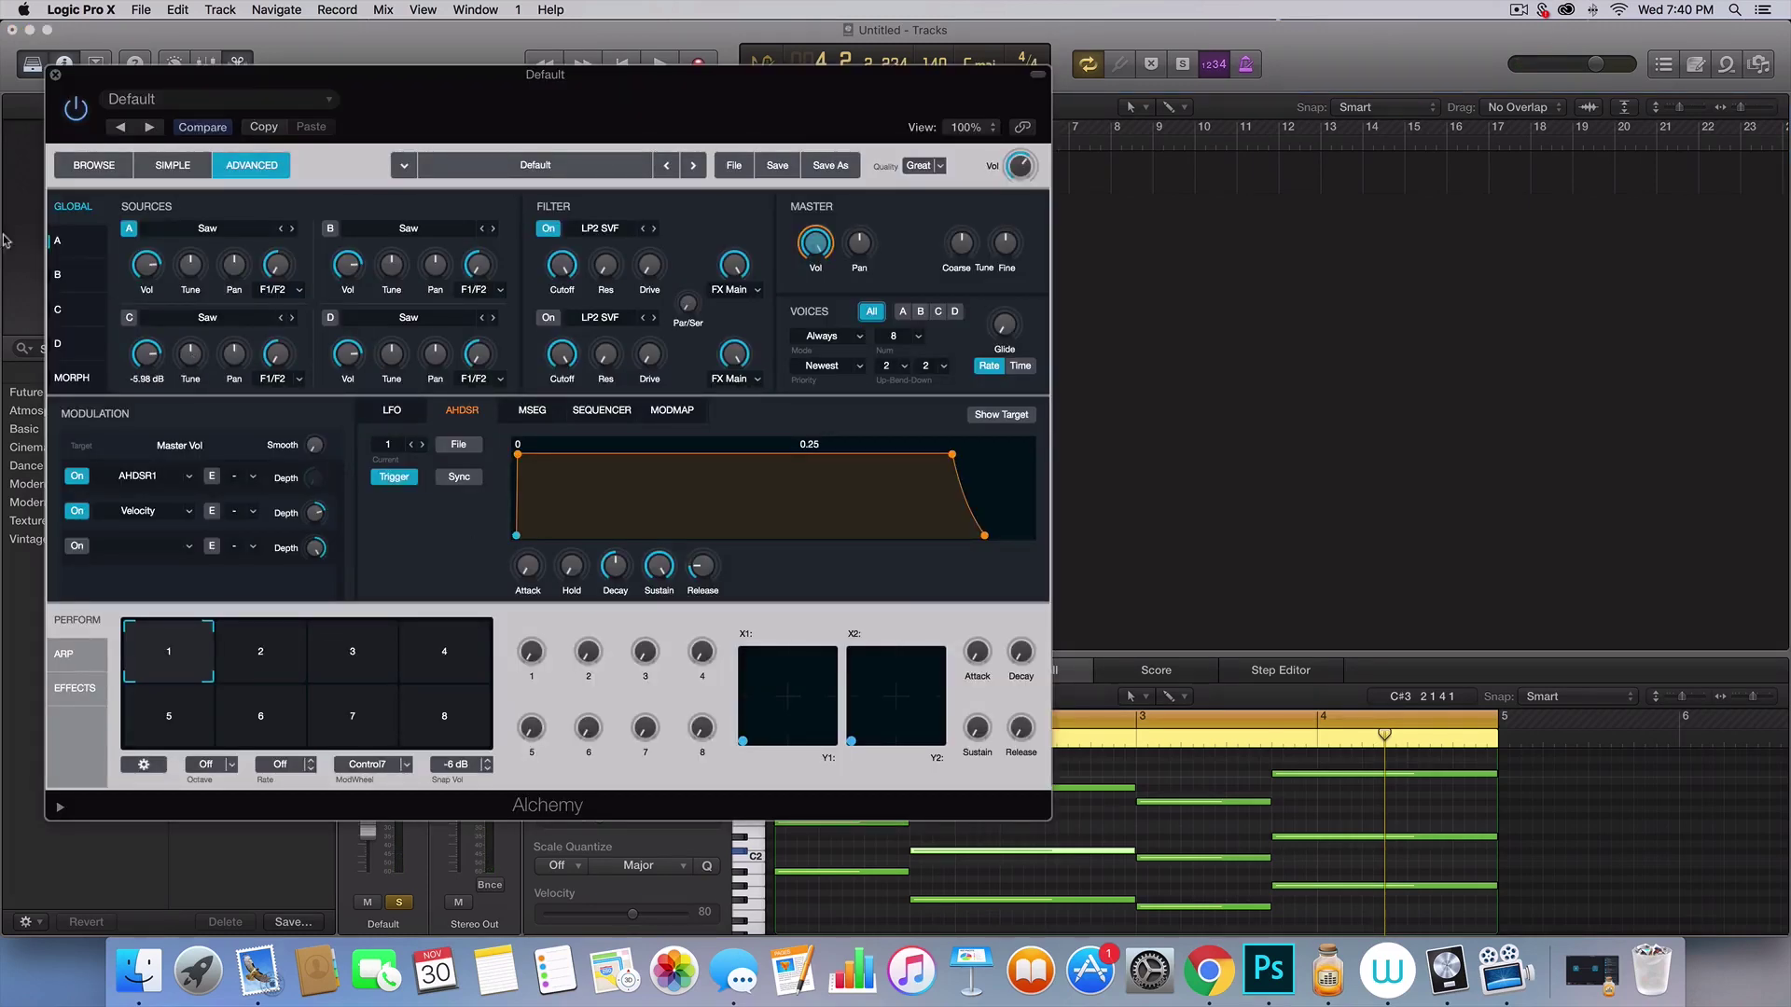
{"action": "left_click", "coordinate": [81, 237]}
{"action": "mouse_move", "coordinate": [133, 277]}
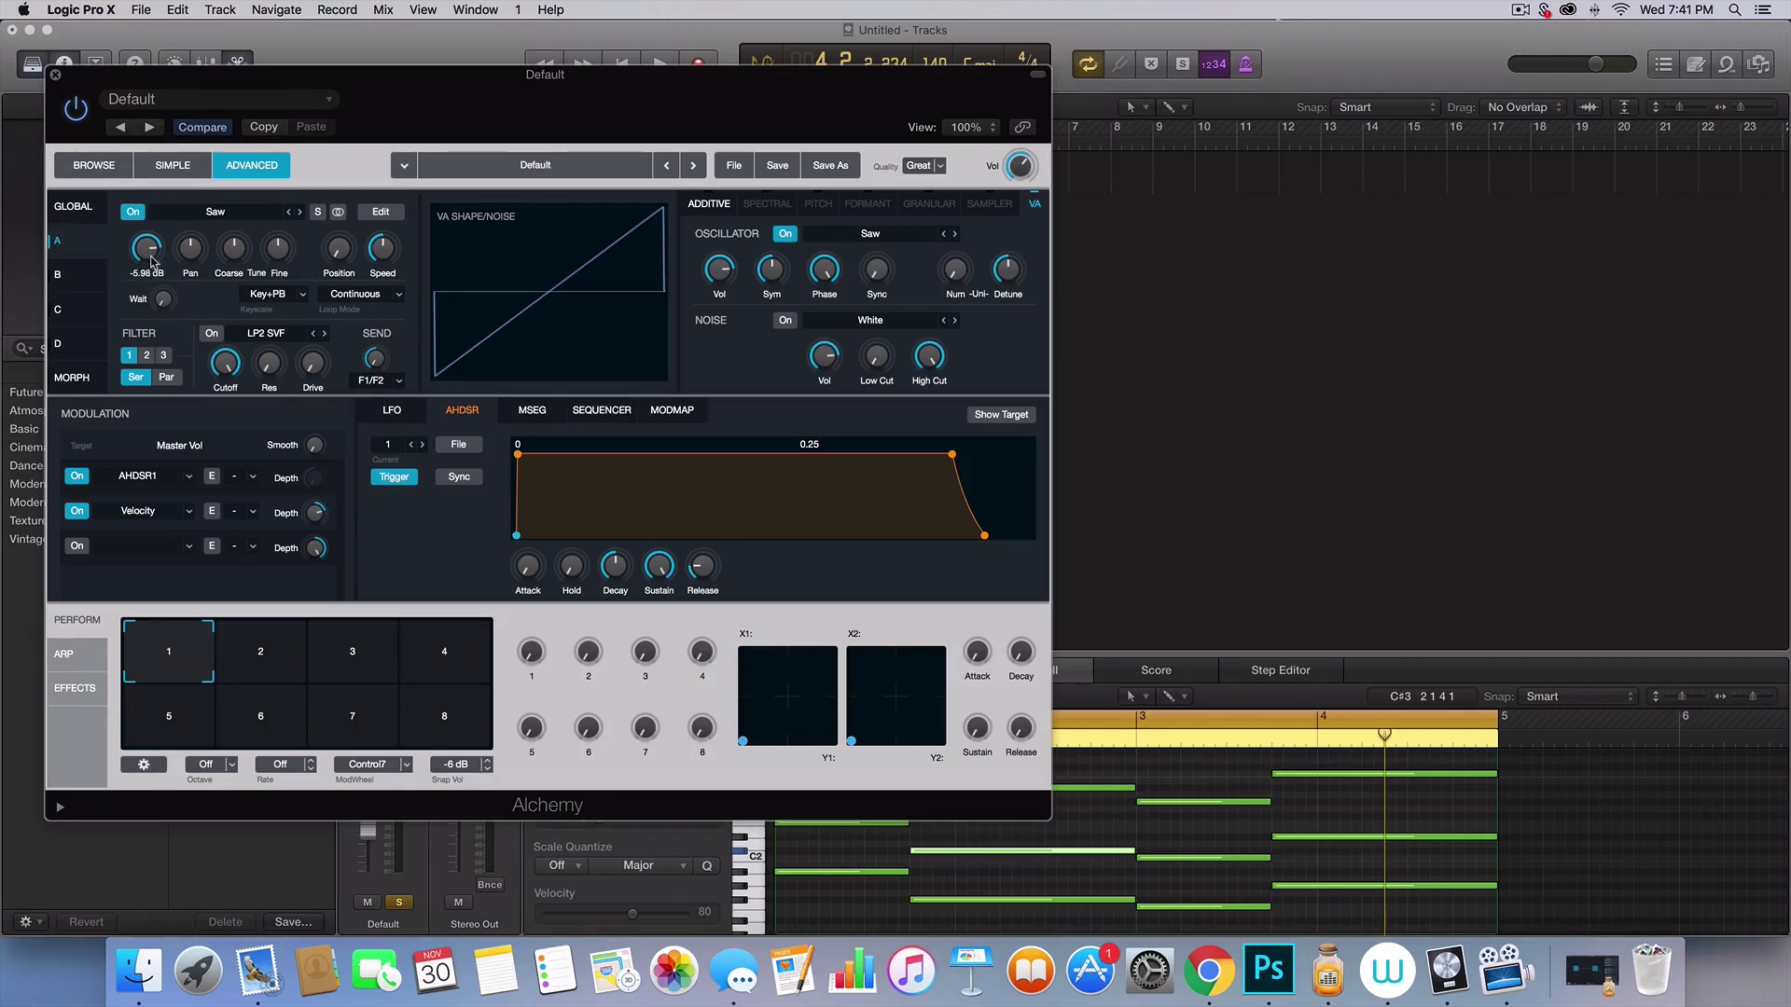
{"action": "key", "text": "ctrl+Right"}
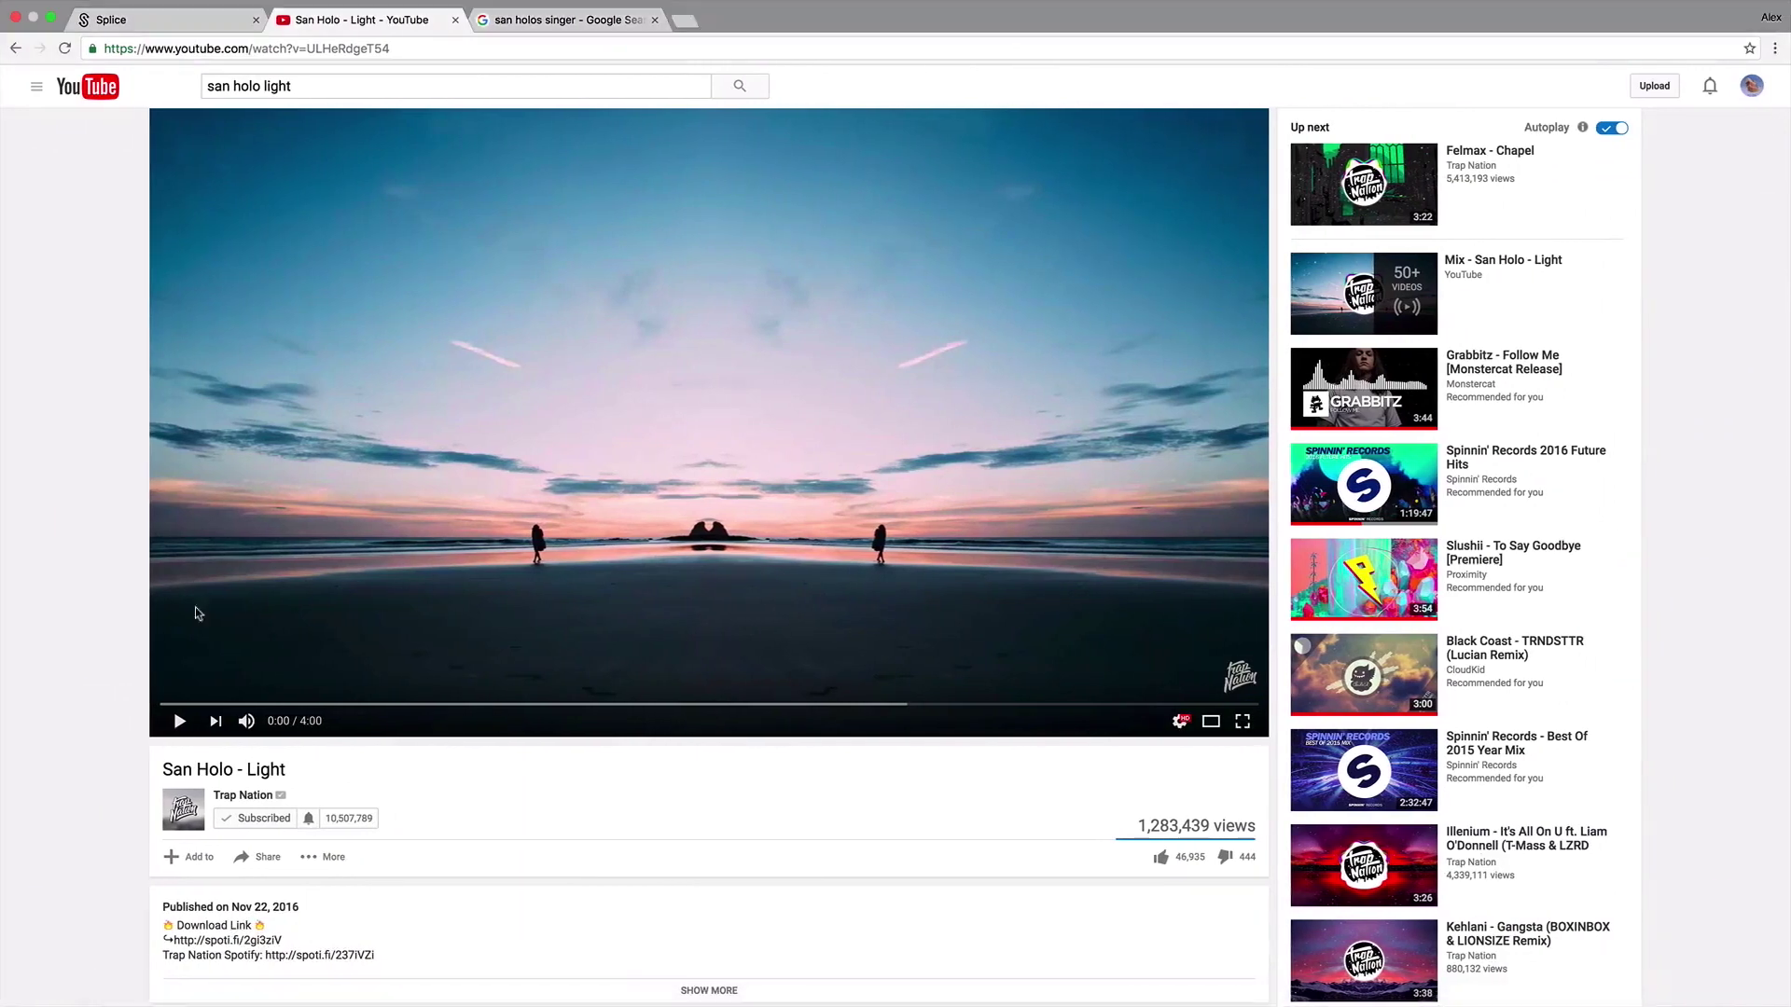
{"action": "key", "text": "ctrl+Left"}
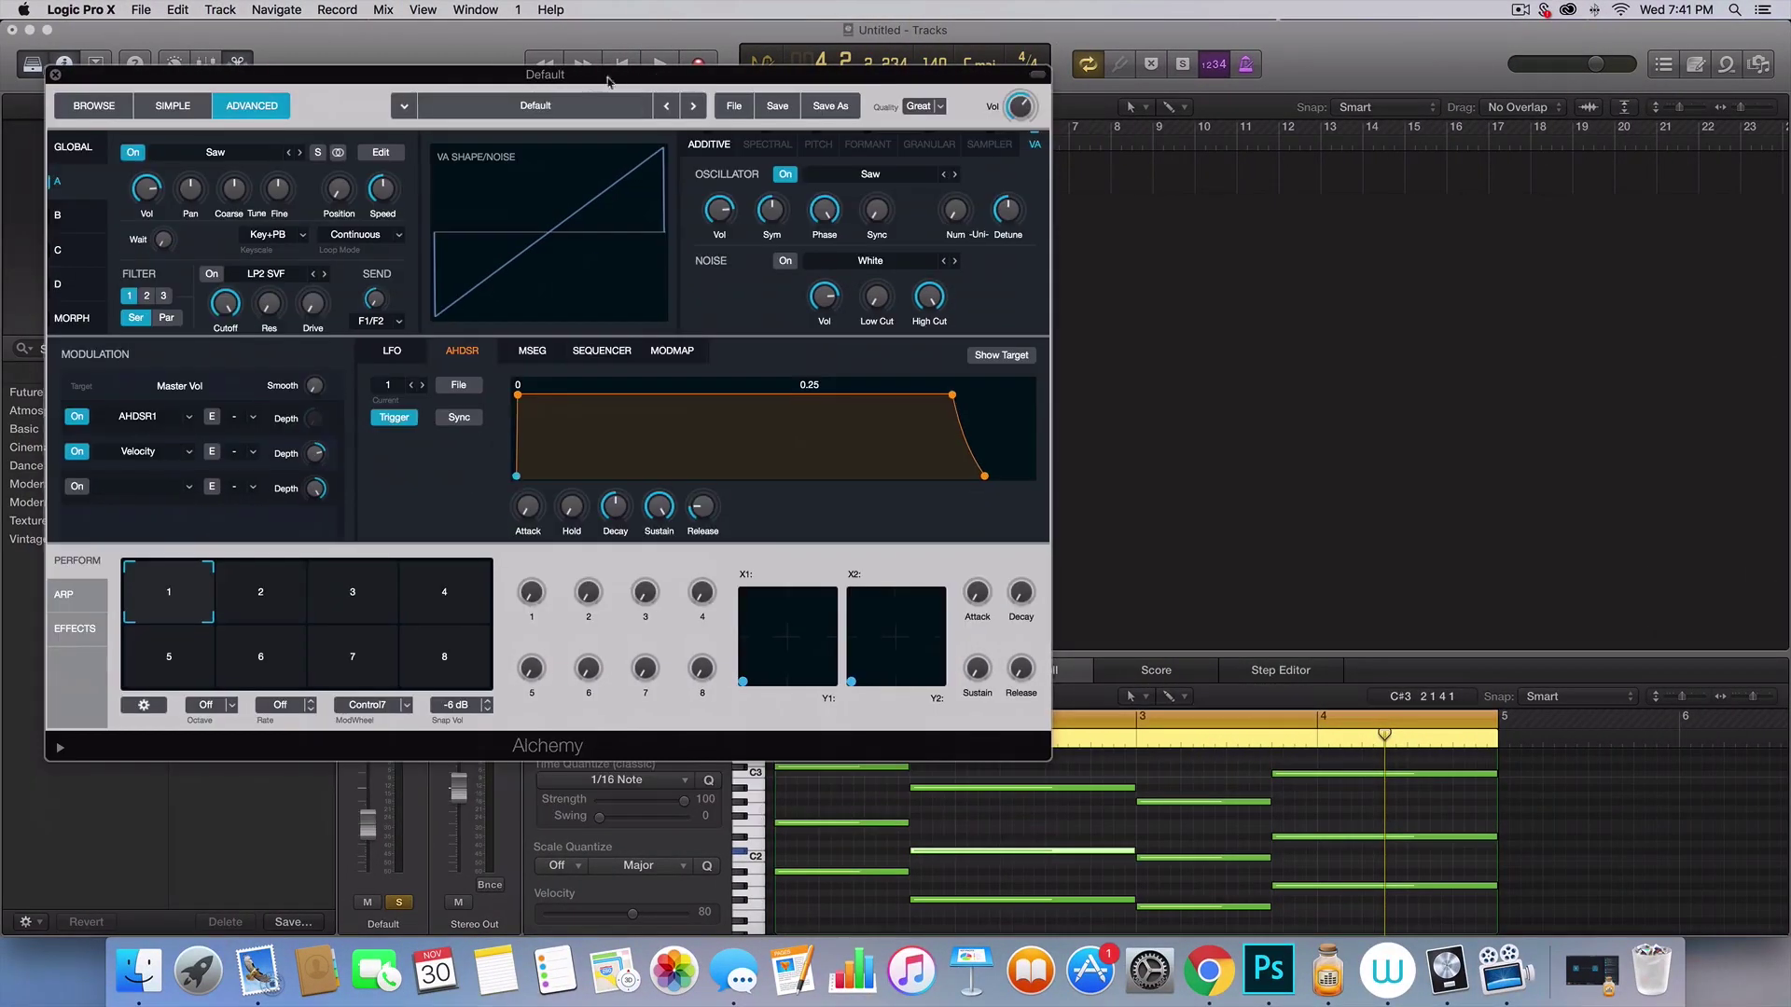
{"action": "left_click_drag", "start_coordinate": [589, 82], "coordinate": [954, 135]}
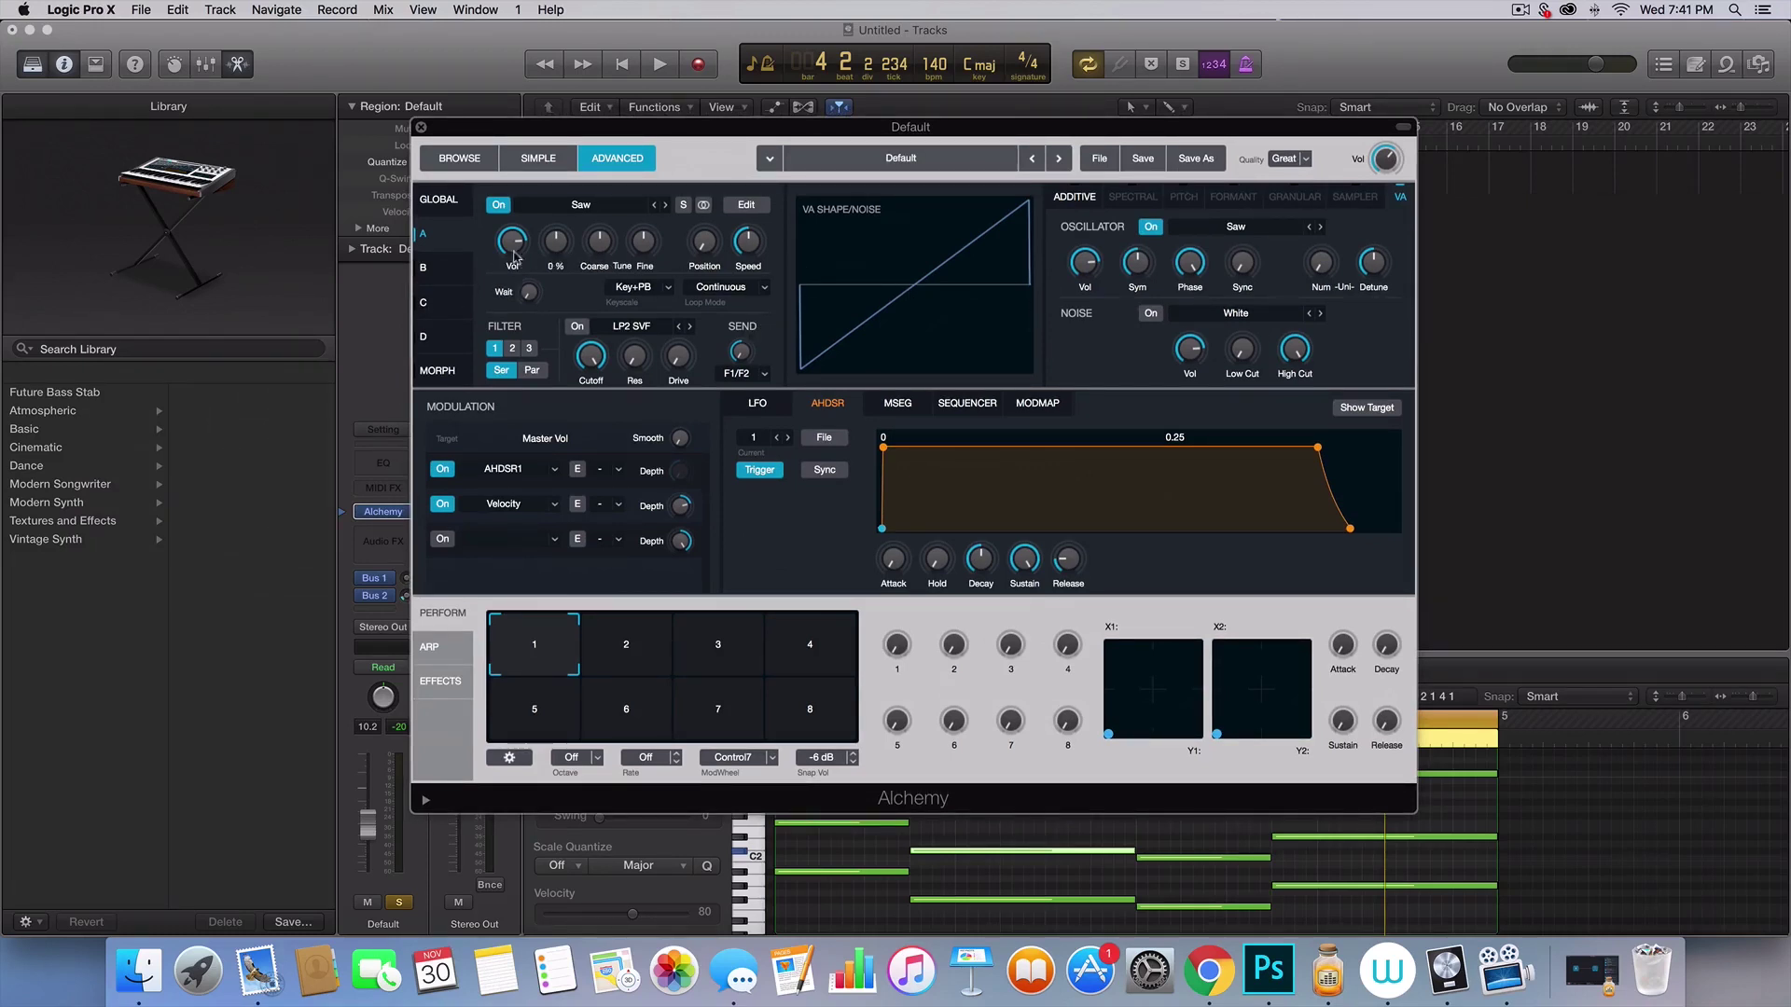
- Switch Source A's waveform to Sine and turn its volume down to about -19 dB
{"action": "mouse_move", "coordinate": [591, 270]}
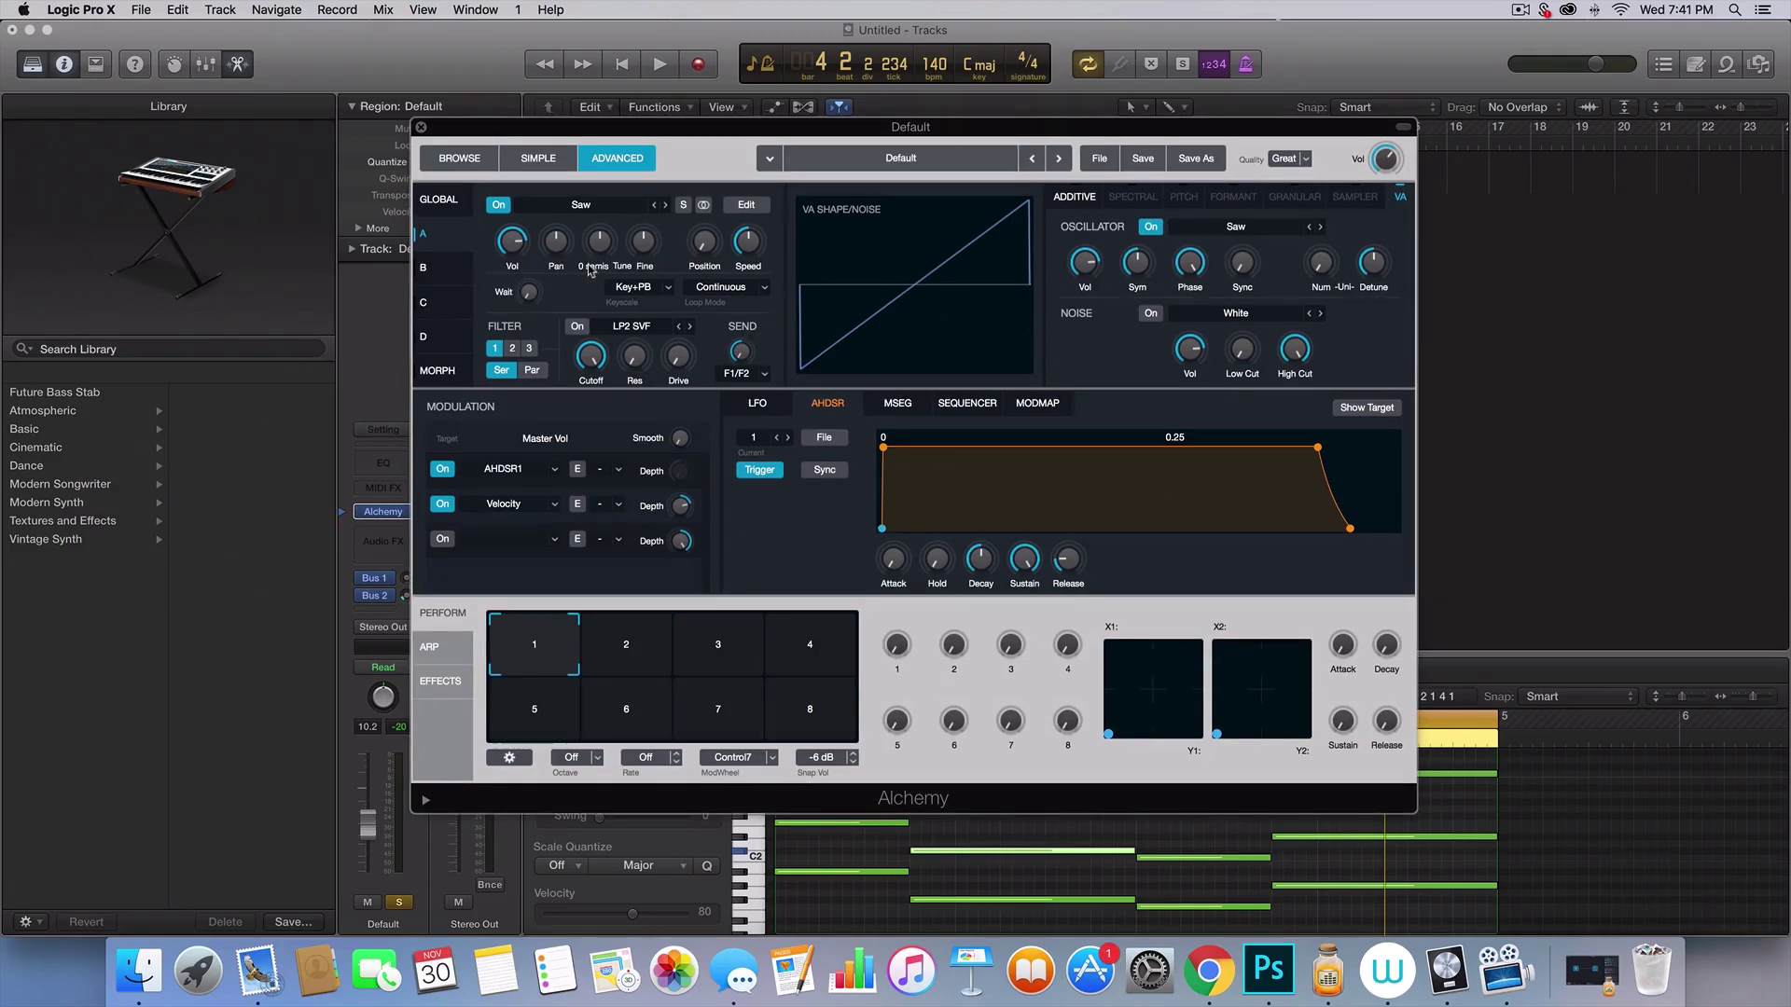
{"action": "left_click", "coordinate": [663, 206]}
{"action": "left_click", "coordinate": [661, 206]}
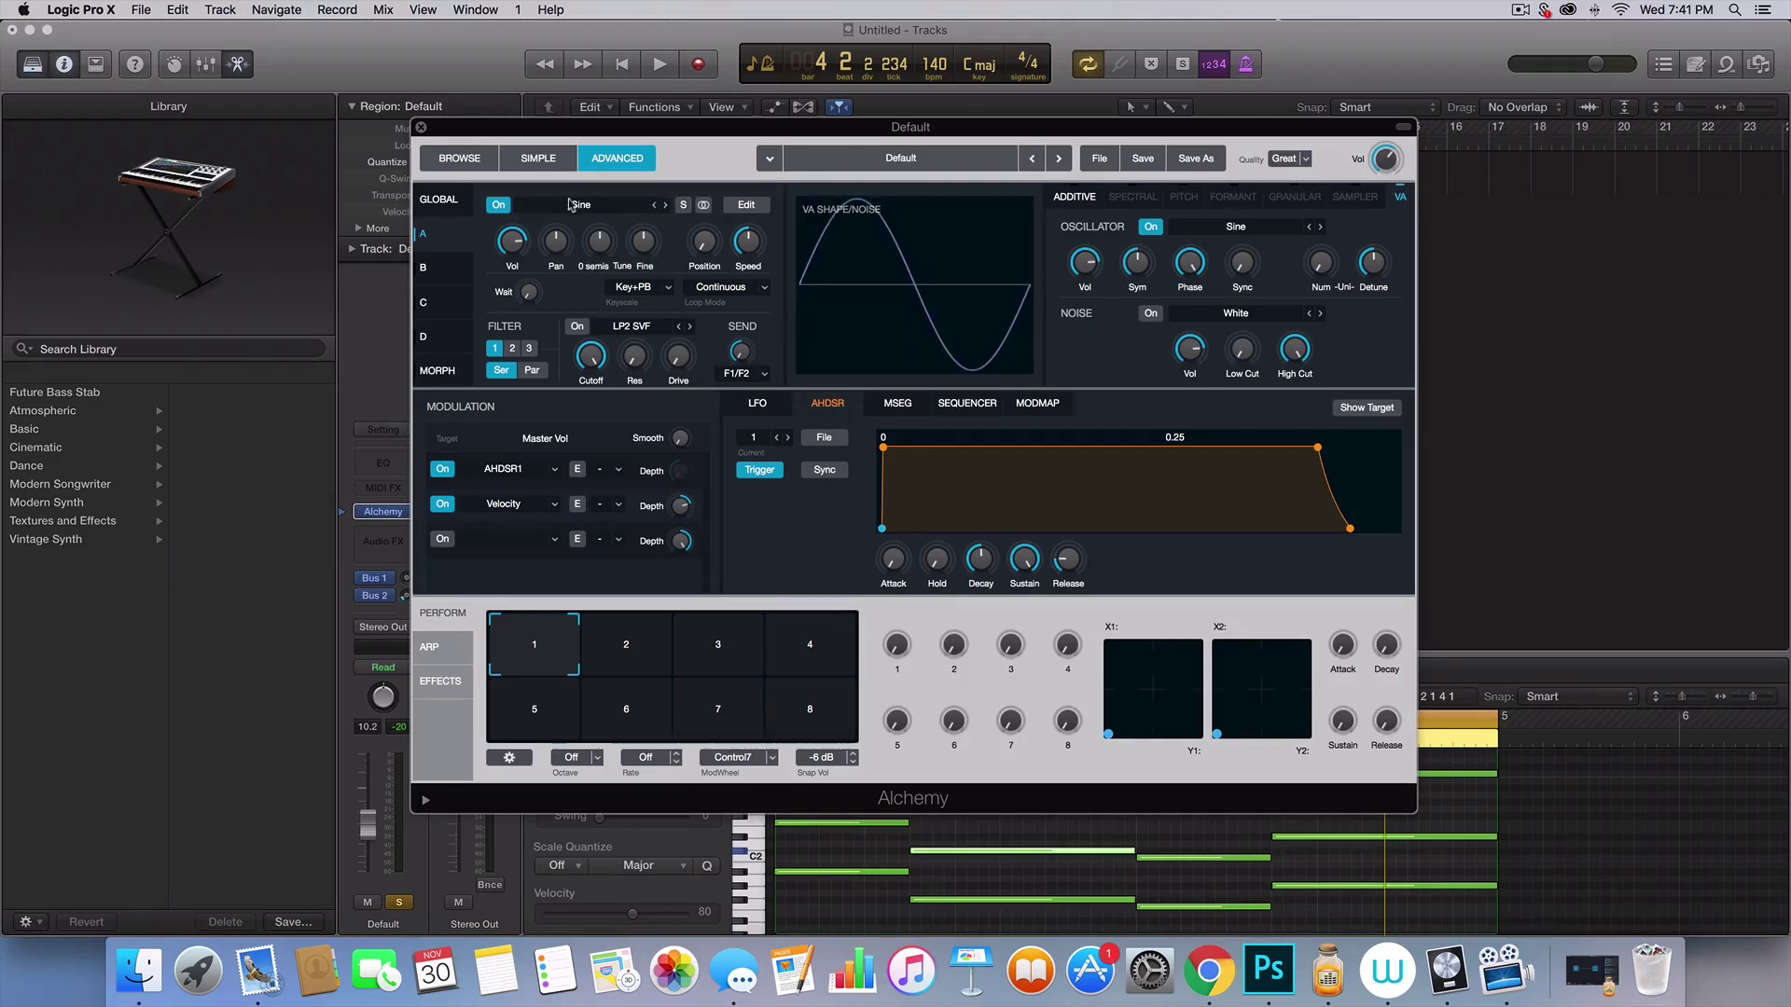
{"action": "left_click", "coordinate": [508, 264]}
{"action": "left_click_drag", "start_coordinate": [506, 266], "coordinate": [509, 313]}
{"action": "key", "text": "space"}
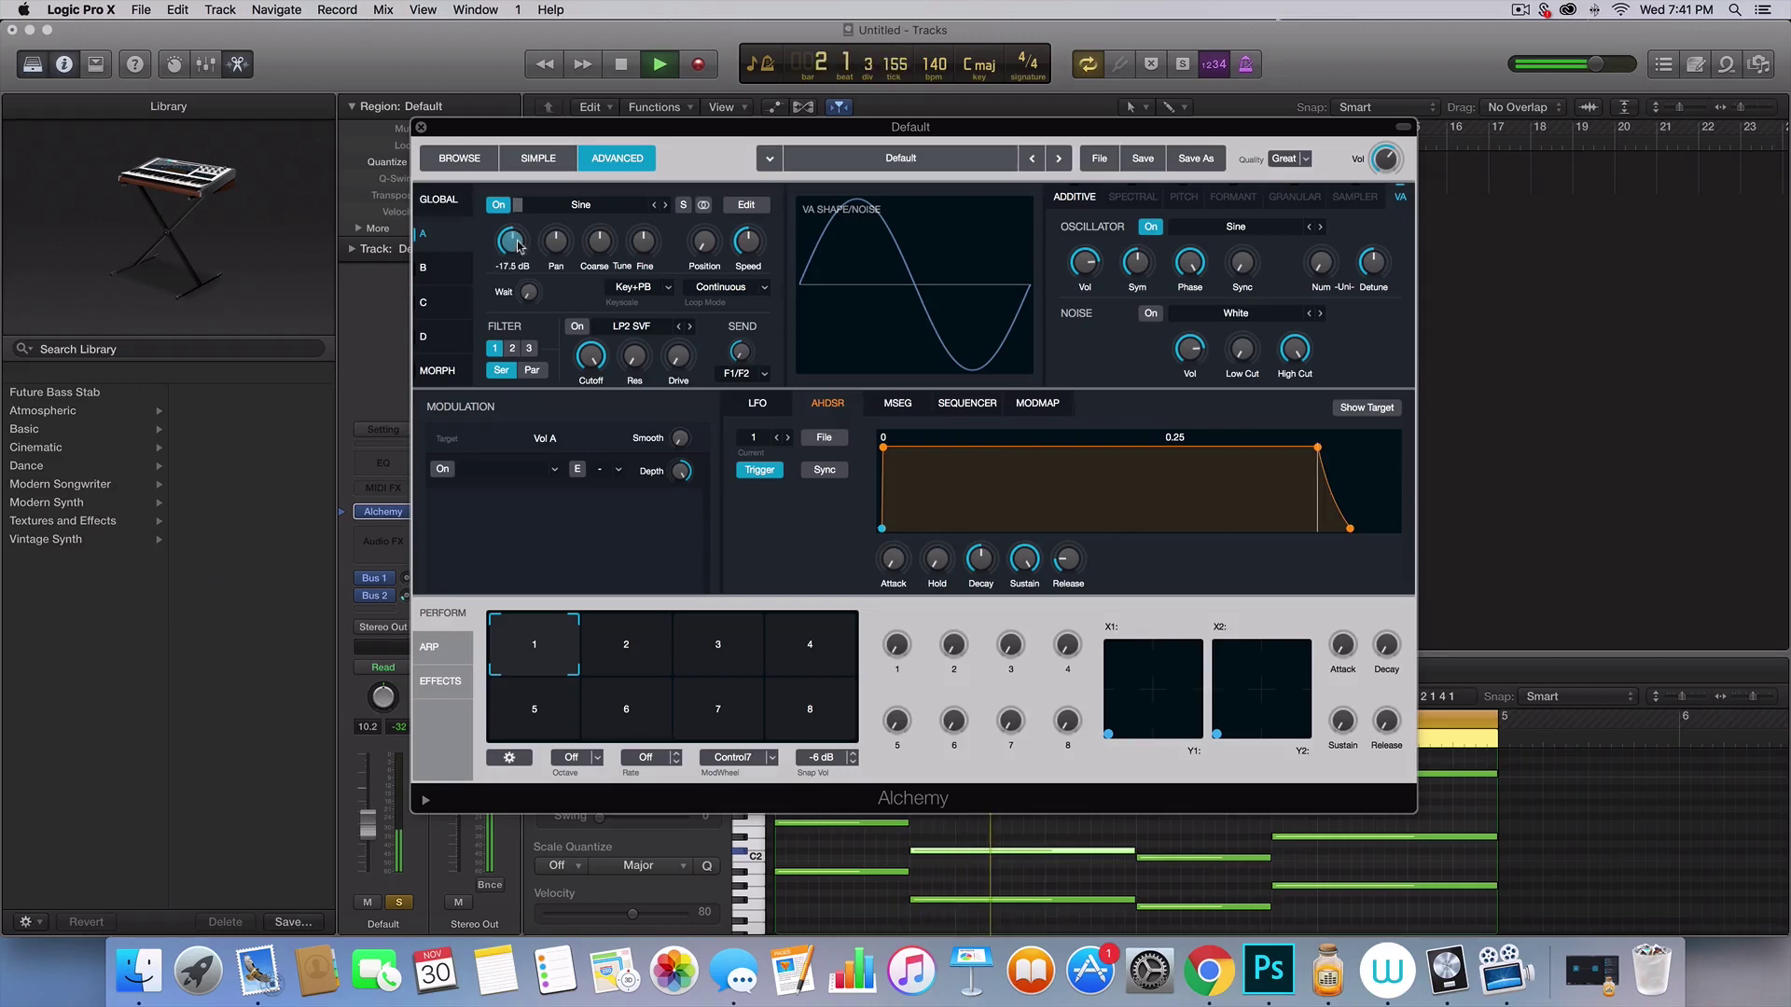
{"action": "key", "text": "space"}
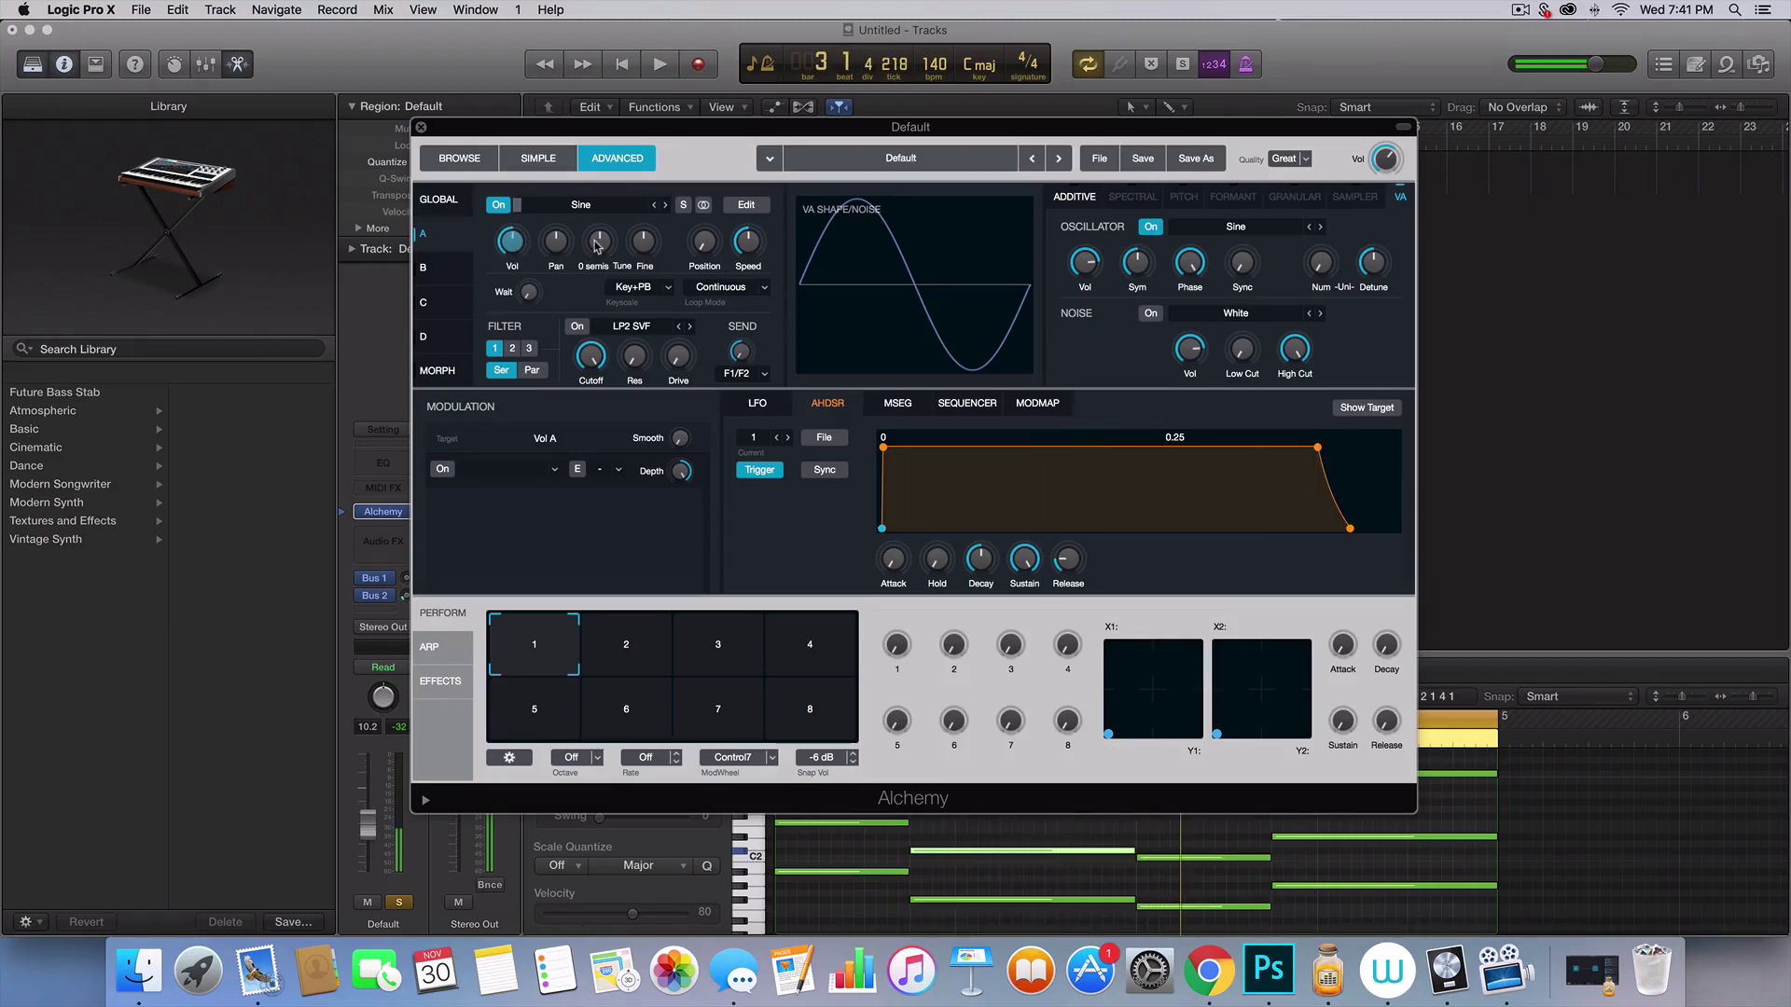
- Raise the Default channel level, pitch Source A up 13 semitones and detune it 18.4 %
{"action": "left_click_drag", "start_coordinate": [364, 830], "coordinate": [365, 812]}
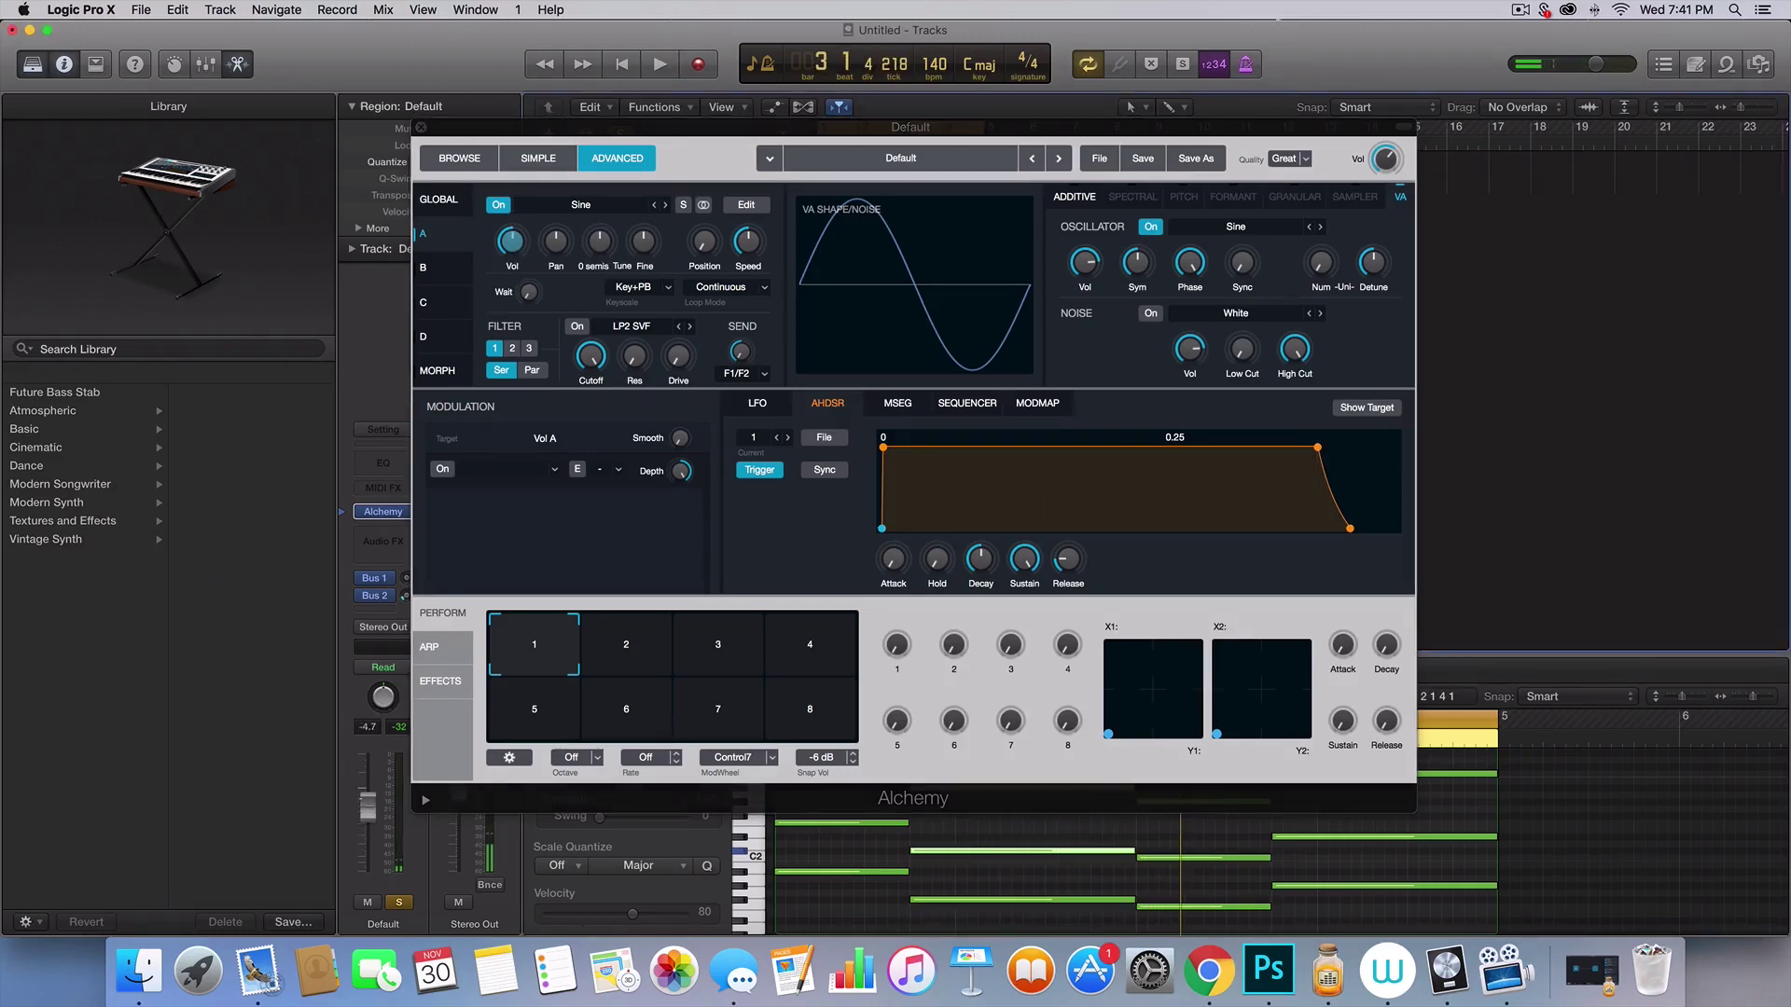
{"action": "key", "text": "space"}
{"action": "left_click_drag", "start_coordinate": [588, 243], "coordinate": [589, 218]}
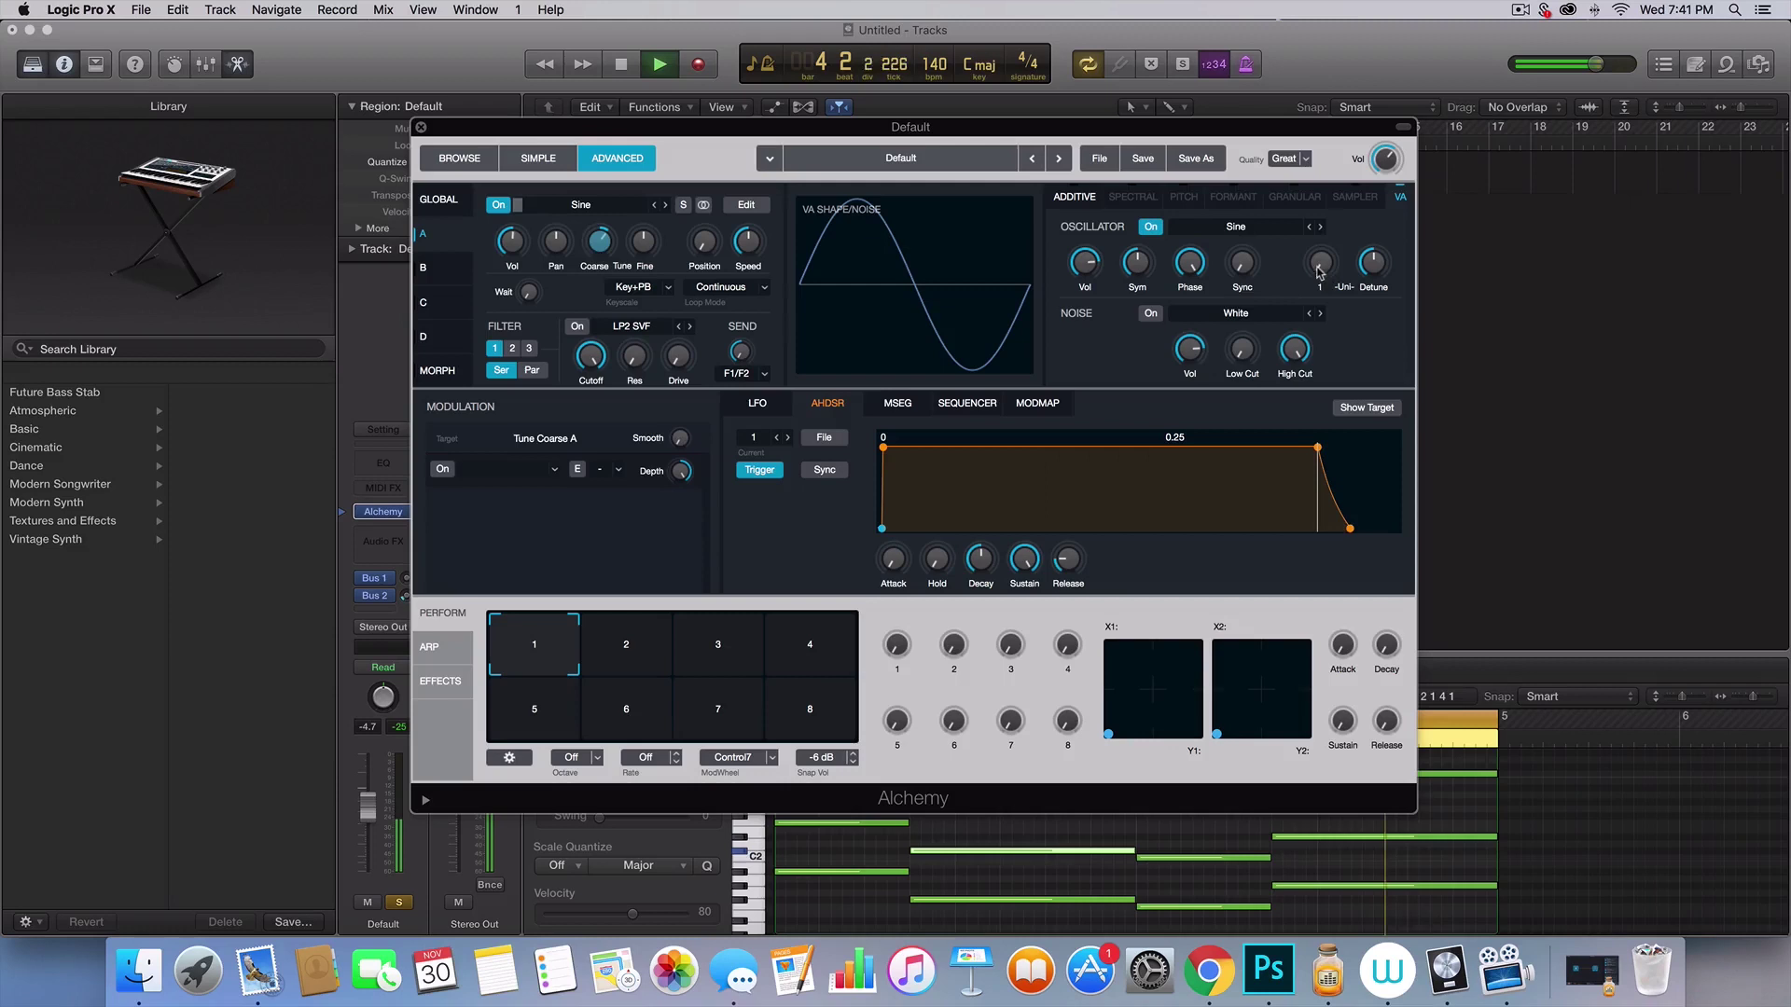
{"action": "left_click_drag", "start_coordinate": [1372, 262], "coordinate": [1339, 329]}
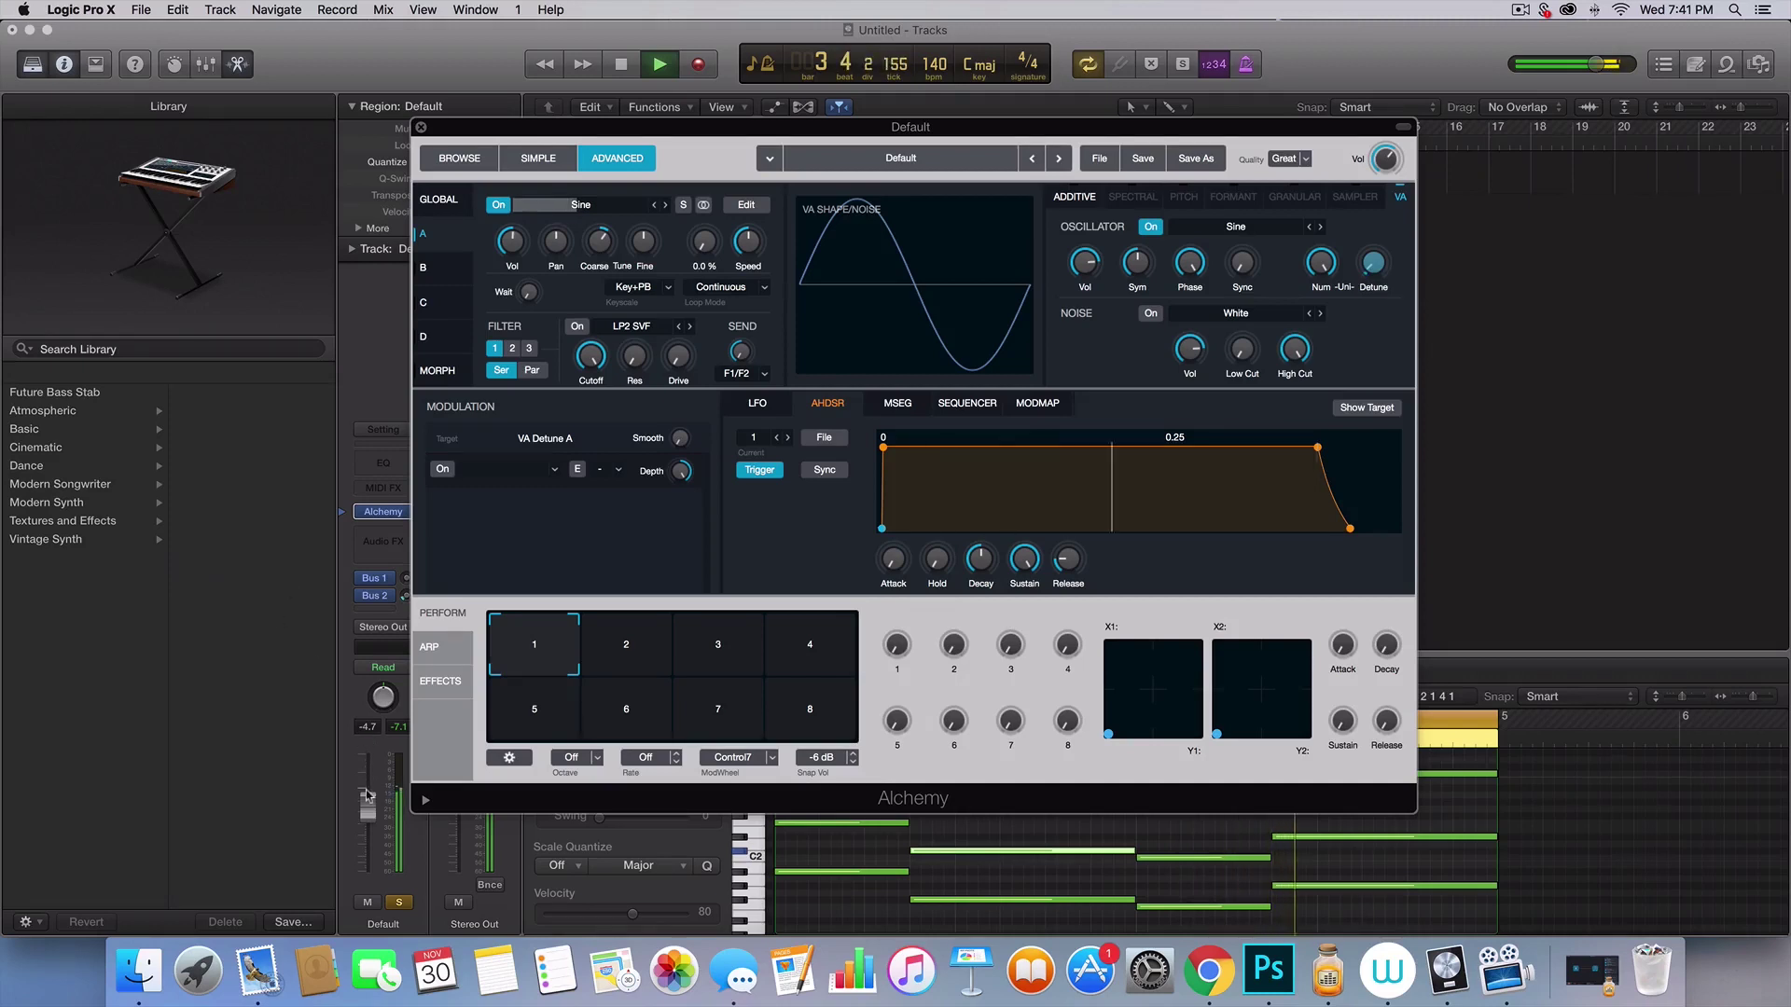
- Stop playback and set Alchemy's Source B waveform to Sine
{"action": "key", "text": "space"}
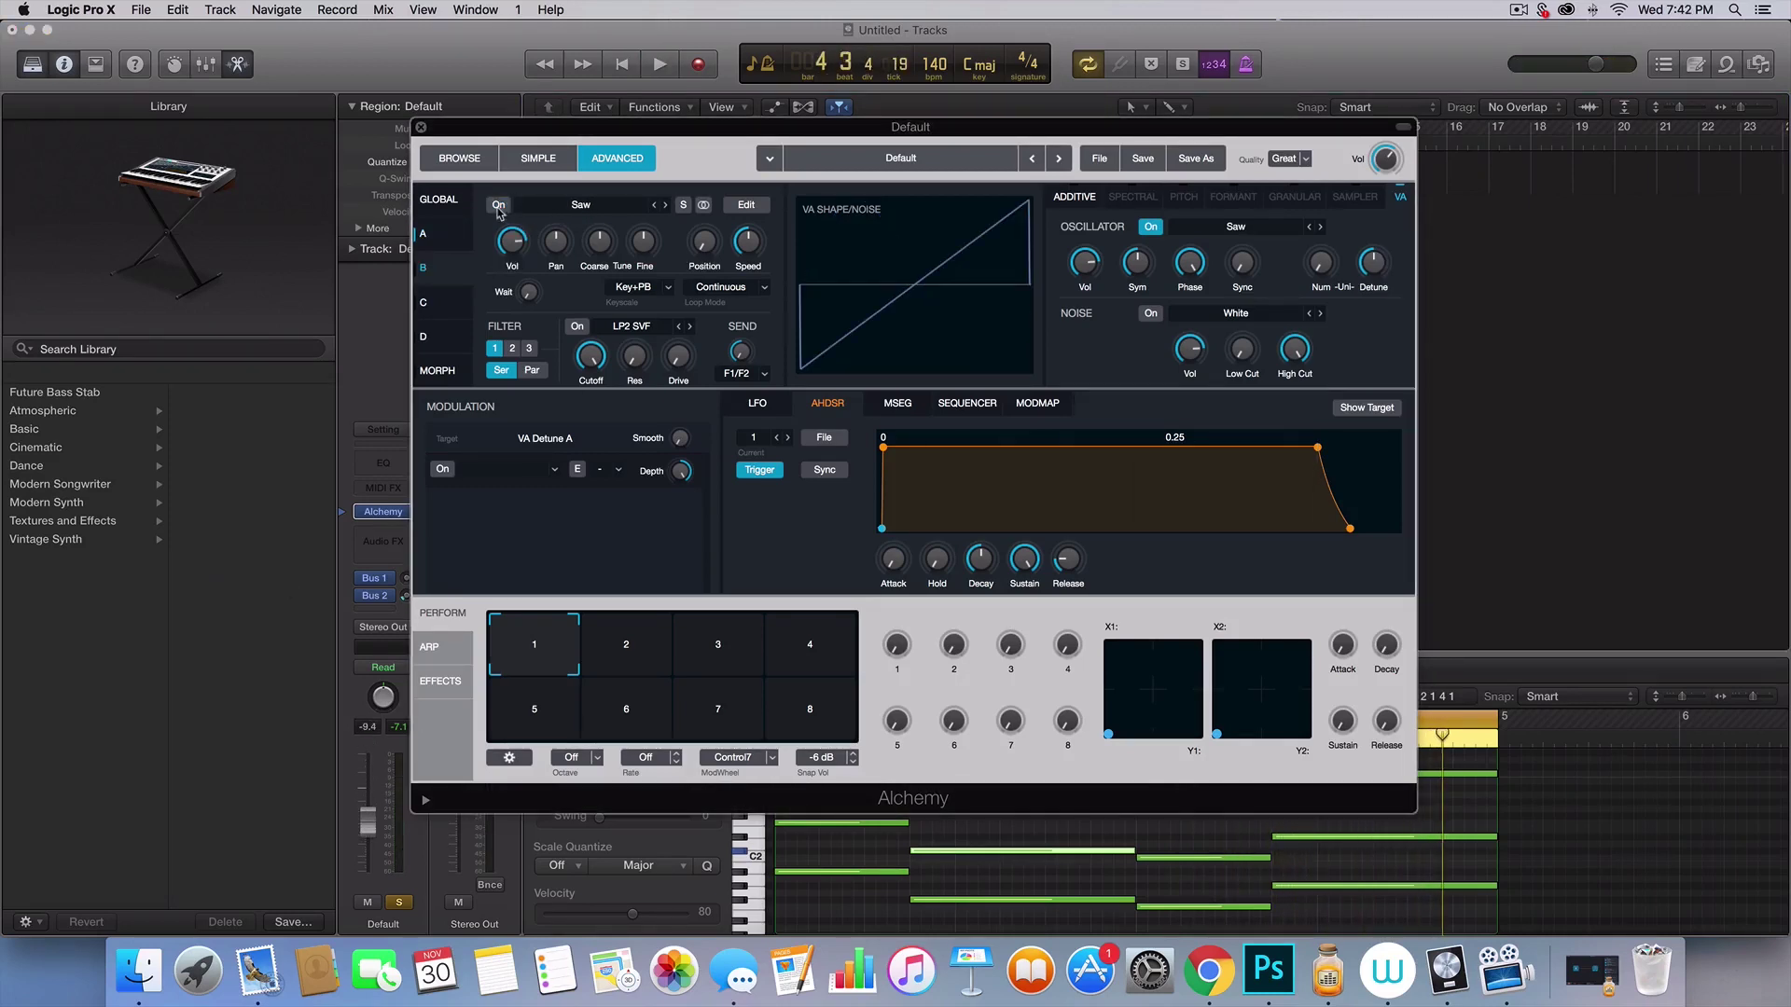
{"action": "left_click", "coordinate": [511, 240]}
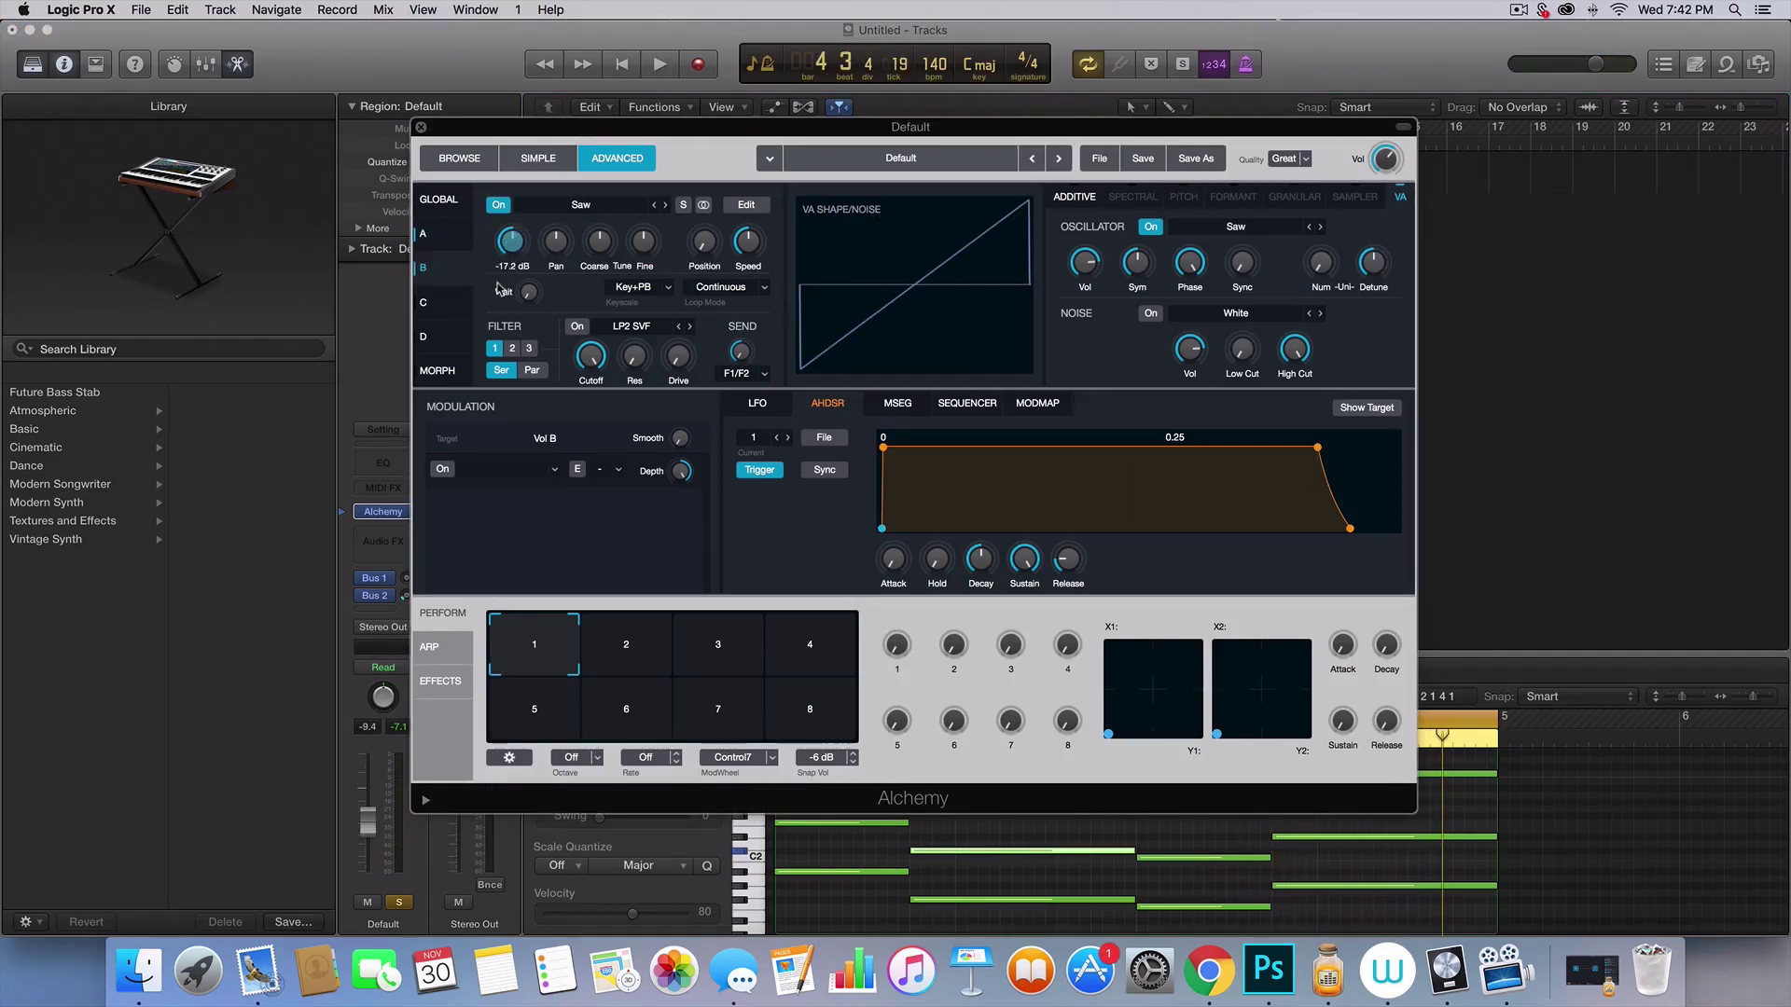
{"action": "left_click", "coordinate": [666, 204]}
{"action": "left_click", "coordinate": [666, 205]}
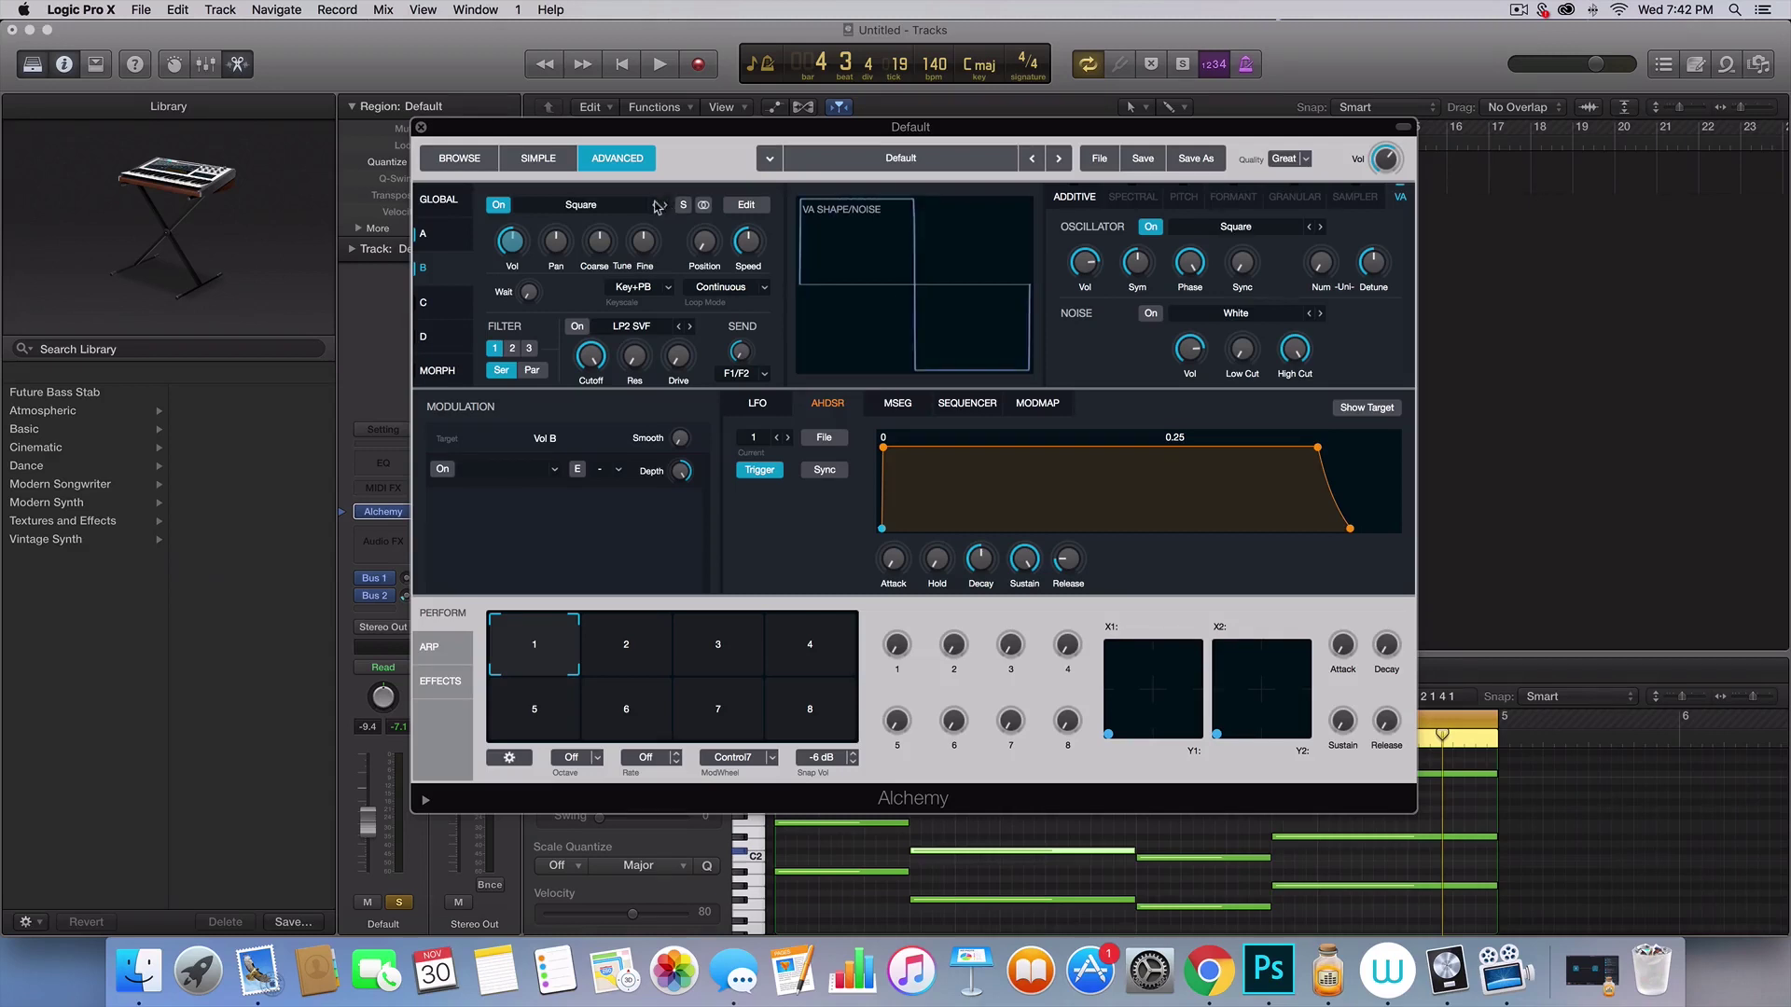
{"action": "left_click", "coordinate": [656, 205]}
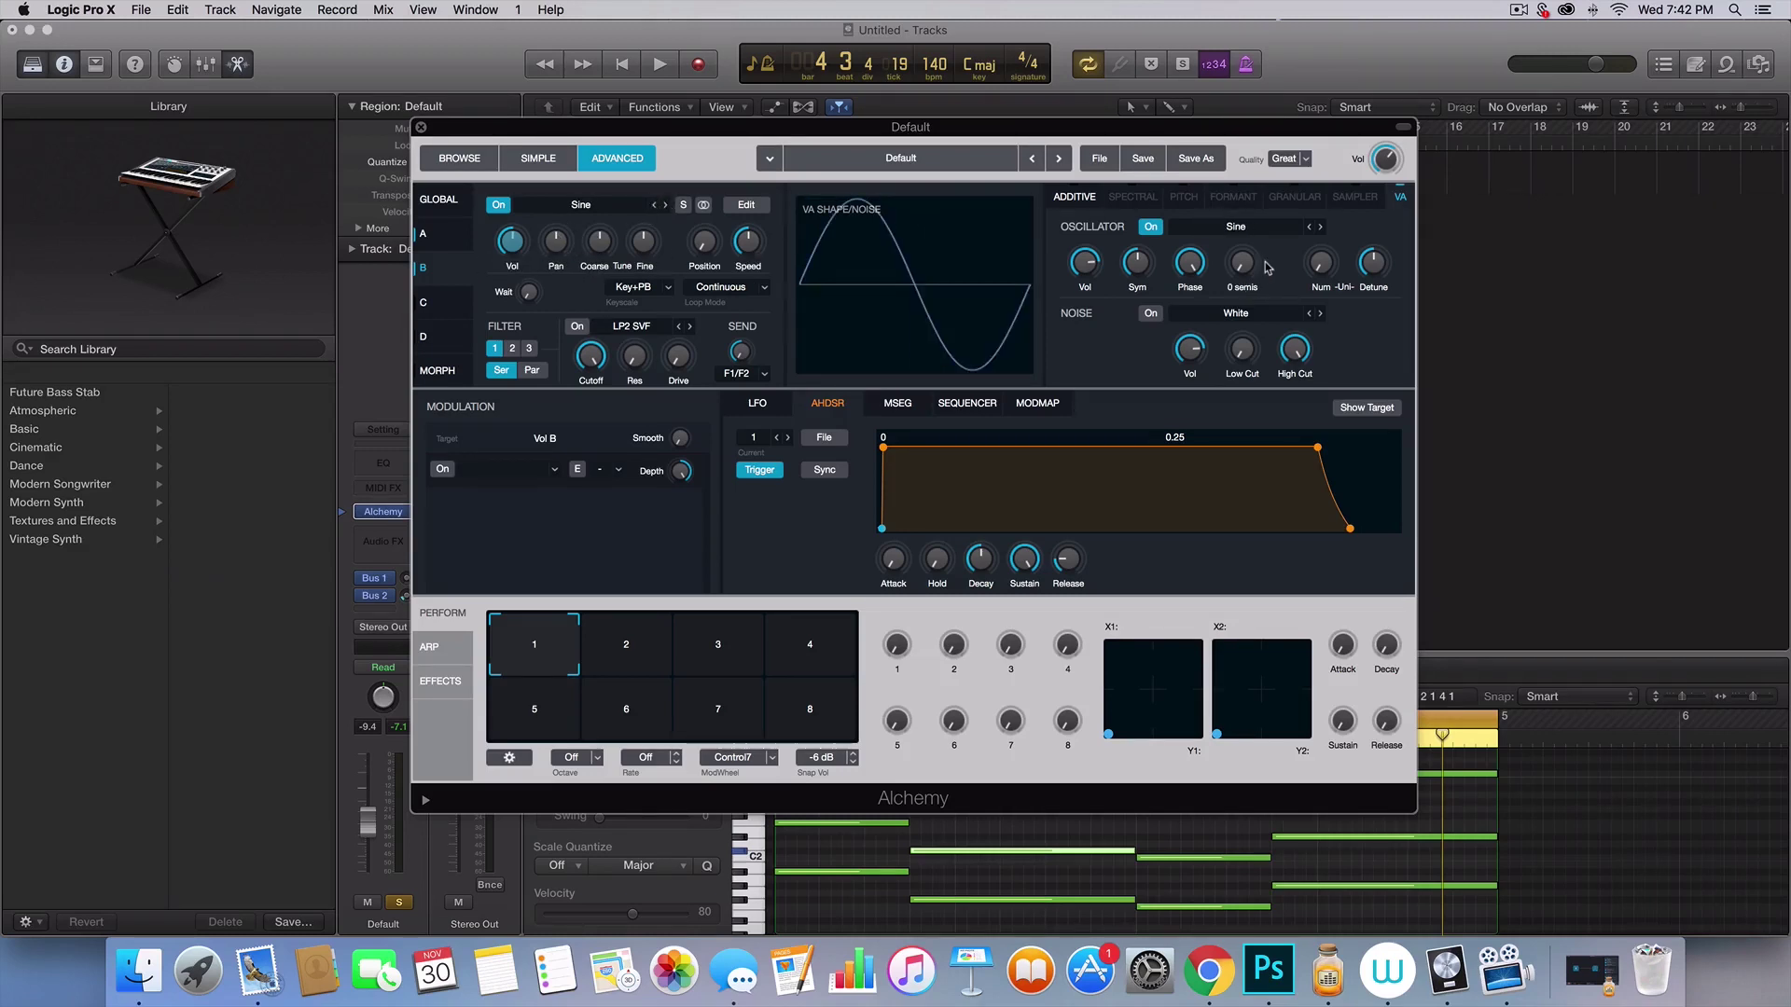
- Add unison voices and detune to Source B, and lower its volume to about -27 dB
{"action": "left_click_drag", "start_coordinate": [1321, 264], "coordinate": [1321, 247]}
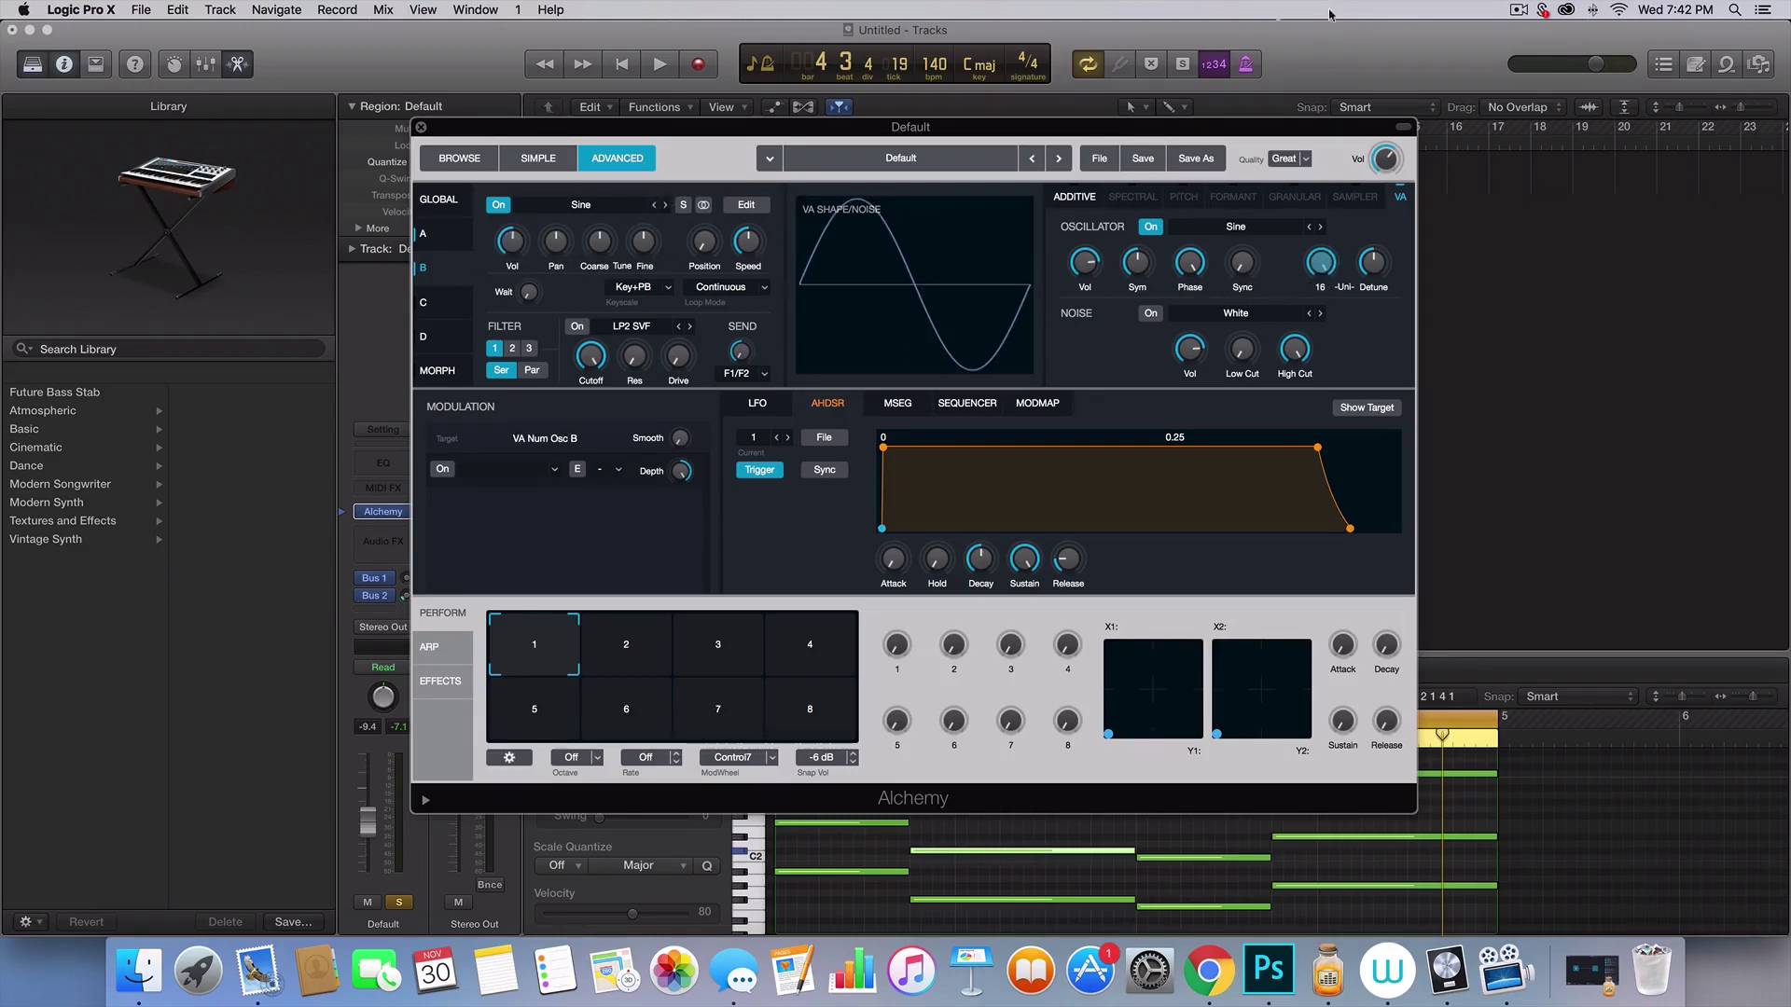
{"action": "left_click", "coordinate": [1373, 266]}
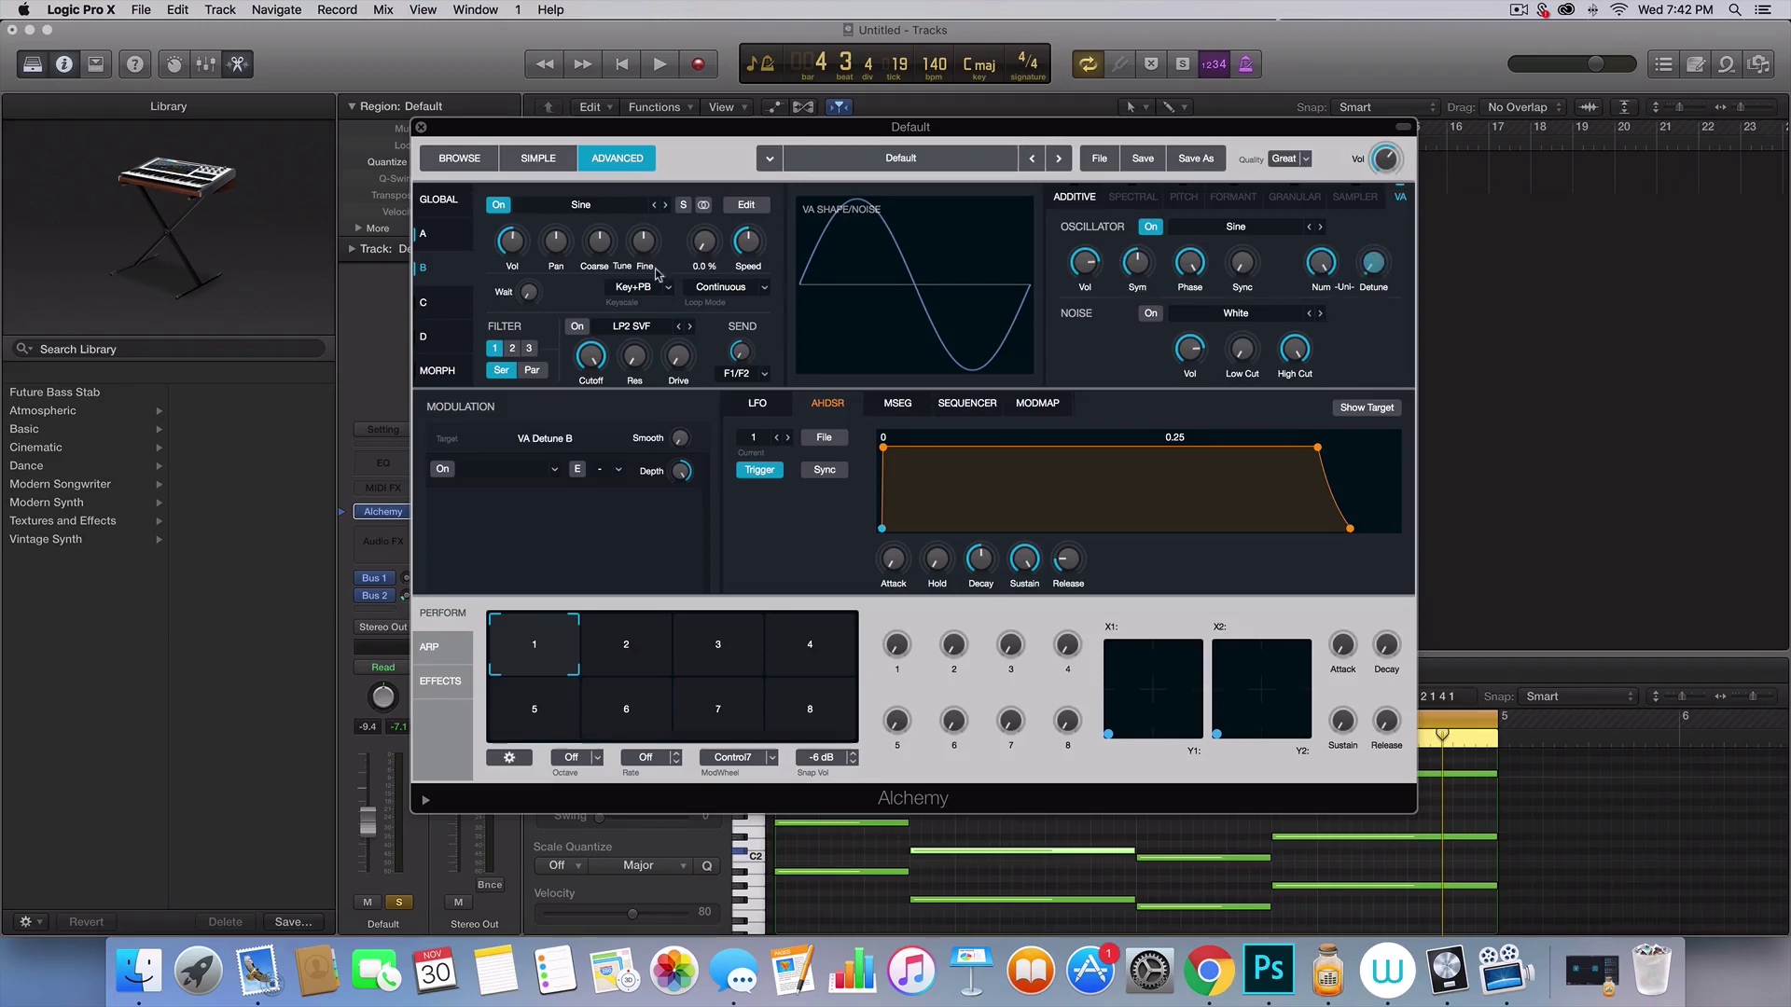
{"action": "mouse_move", "coordinate": [694, 240]}
{"action": "key", "text": "space"}
{"action": "mouse_move", "coordinate": [534, 233]}
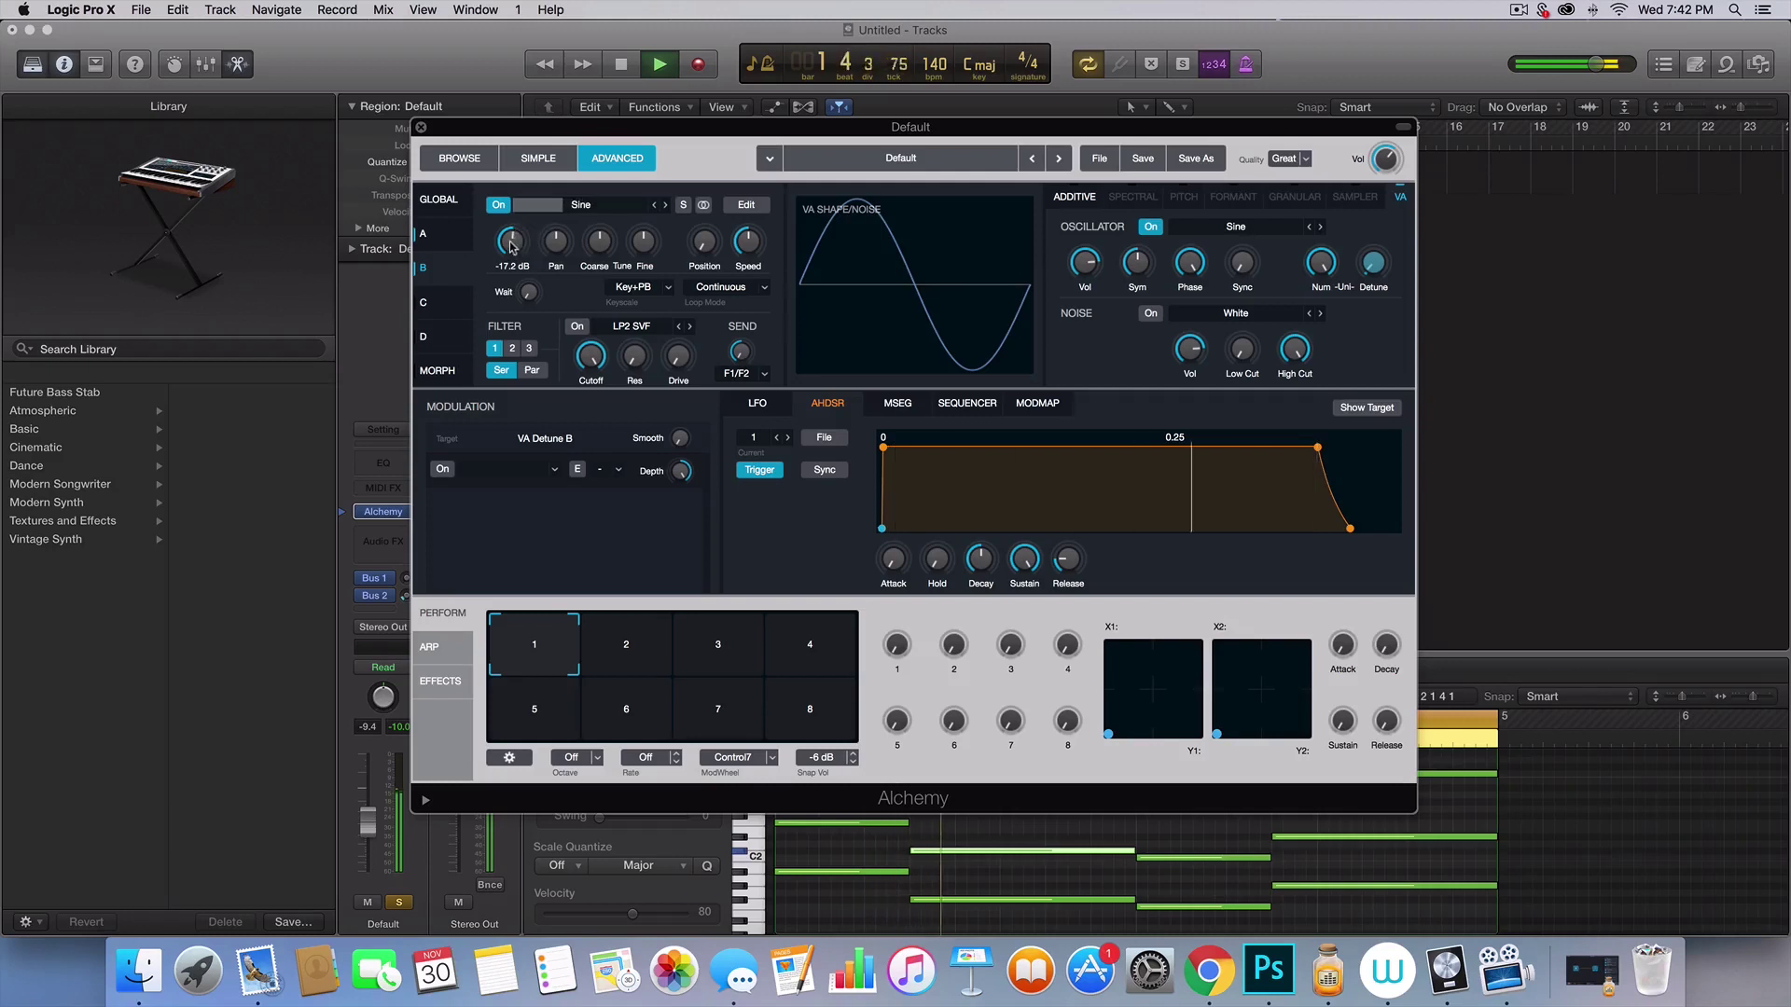
{"action": "left_click_drag", "start_coordinate": [511, 243], "coordinate": [497, 271]}
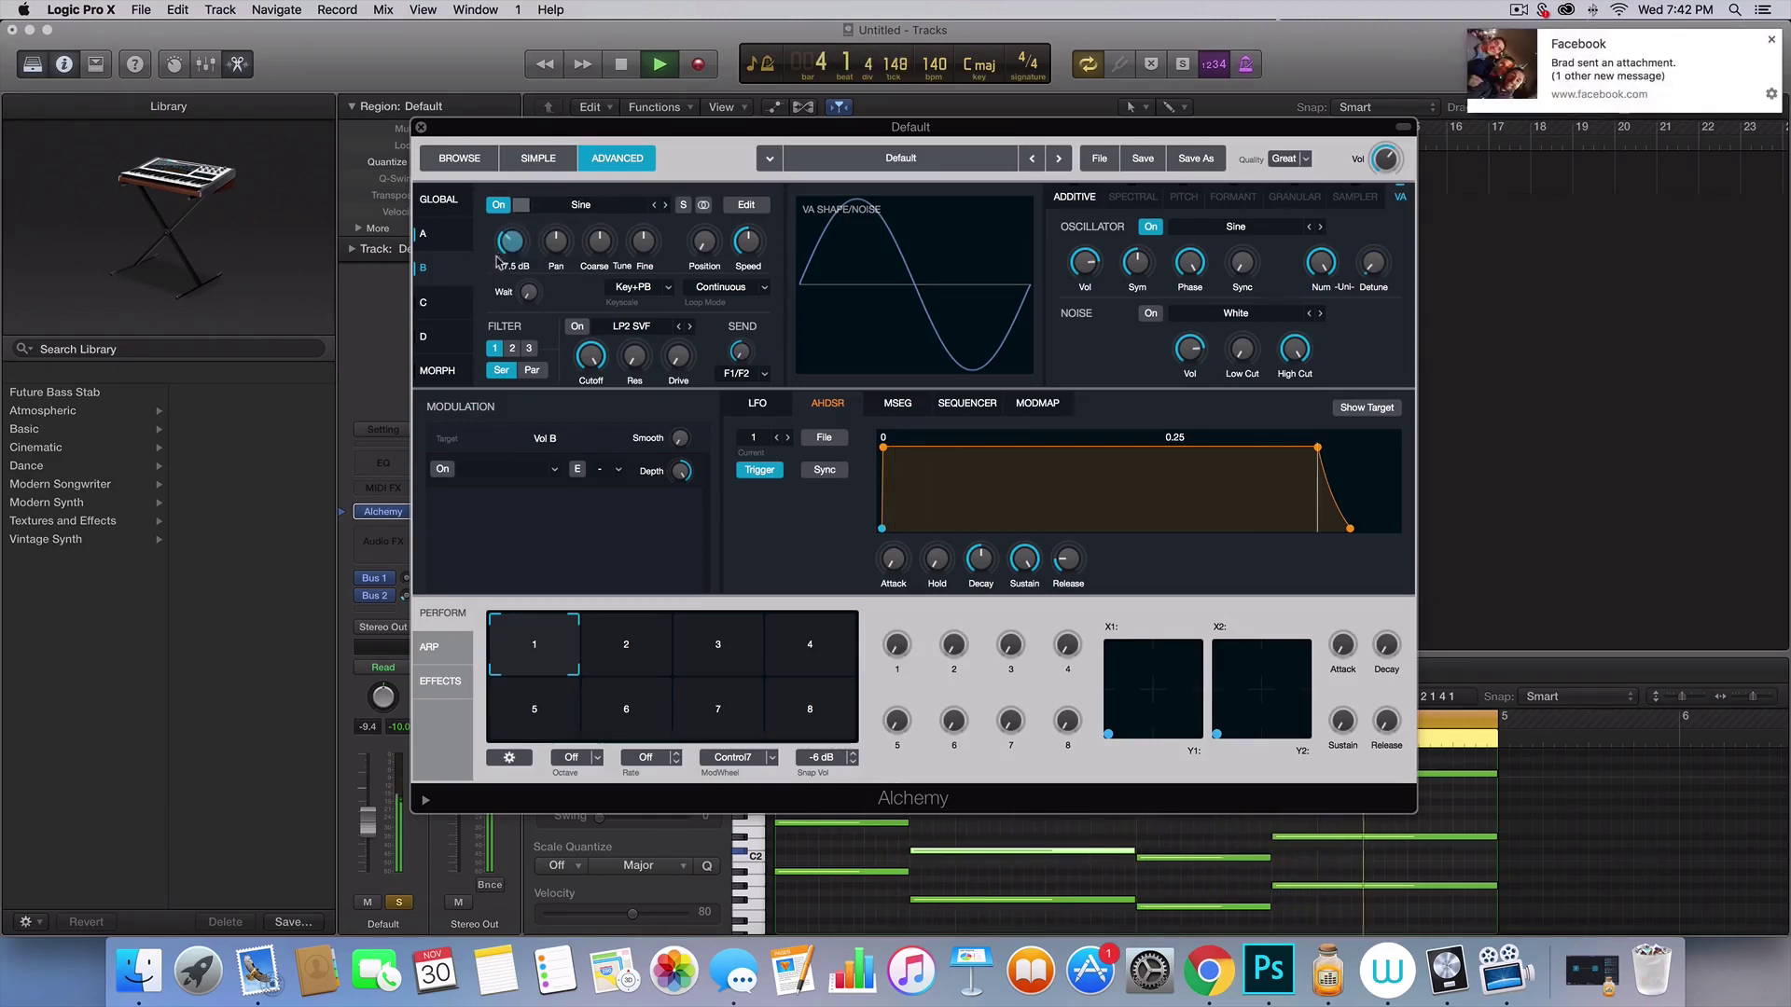
- Close the Alchemy window, reselect the Default region and zoom out the Tracks area
{"action": "left_click", "coordinate": [421, 128]}
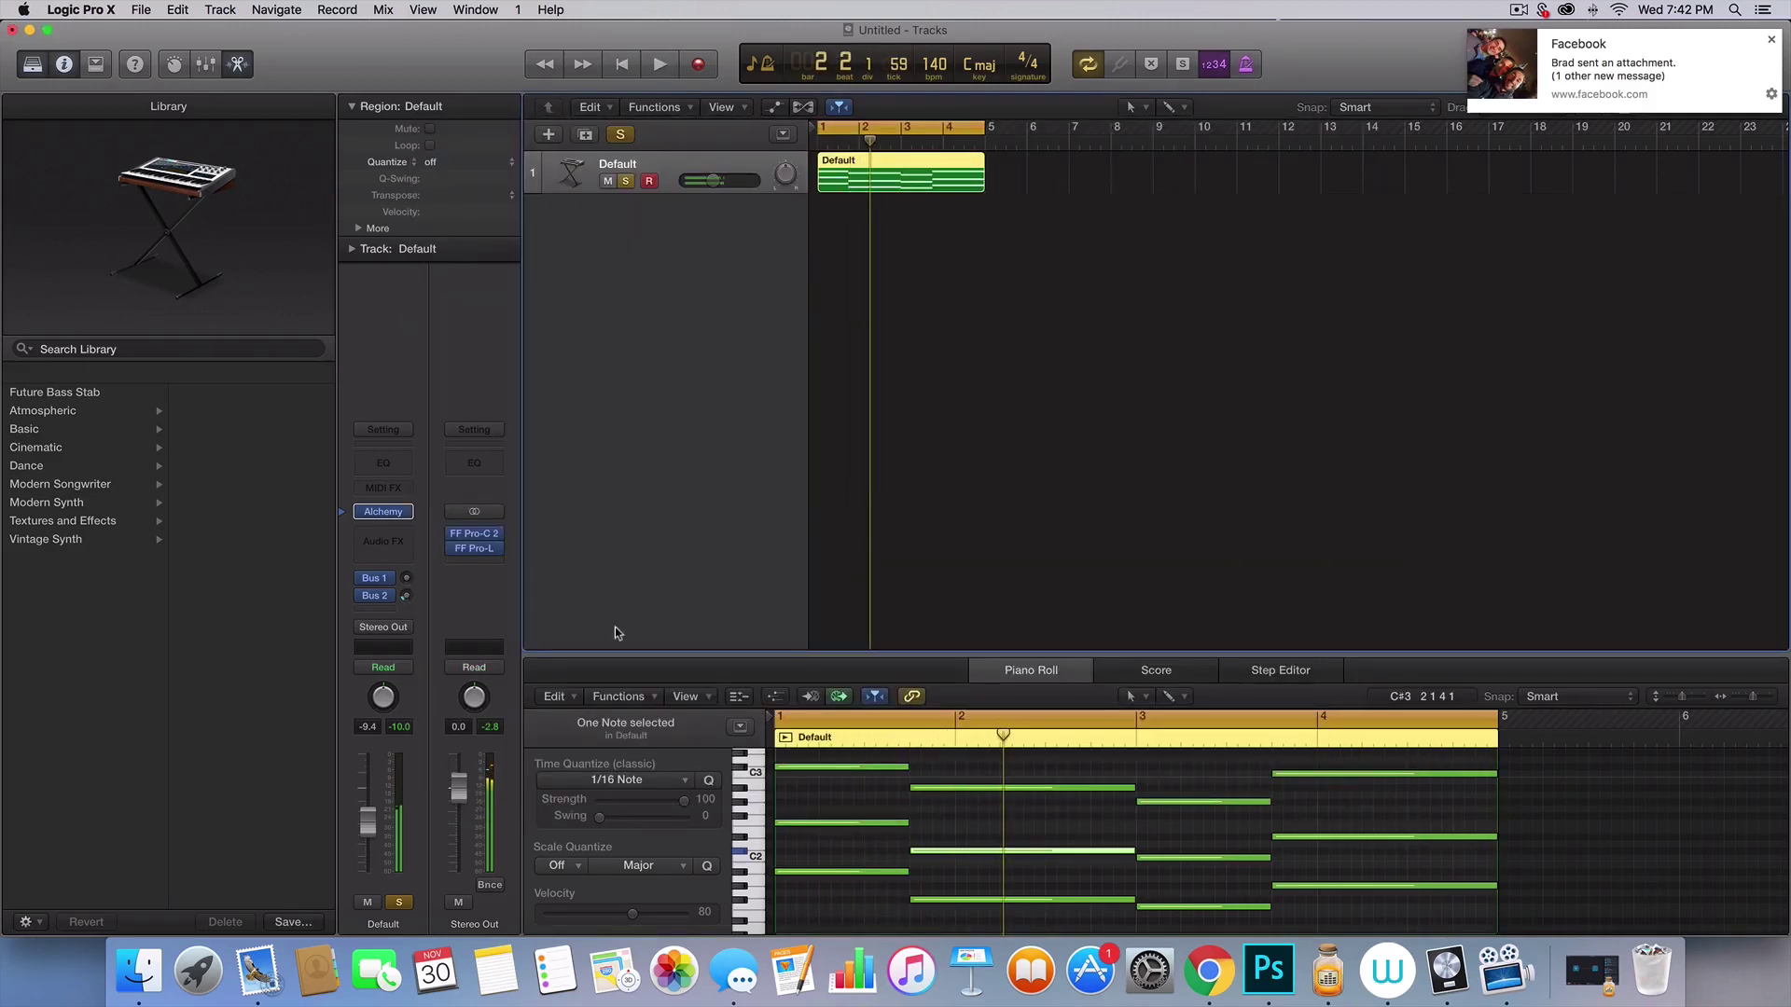
{"action": "left_click", "coordinate": [927, 229]}
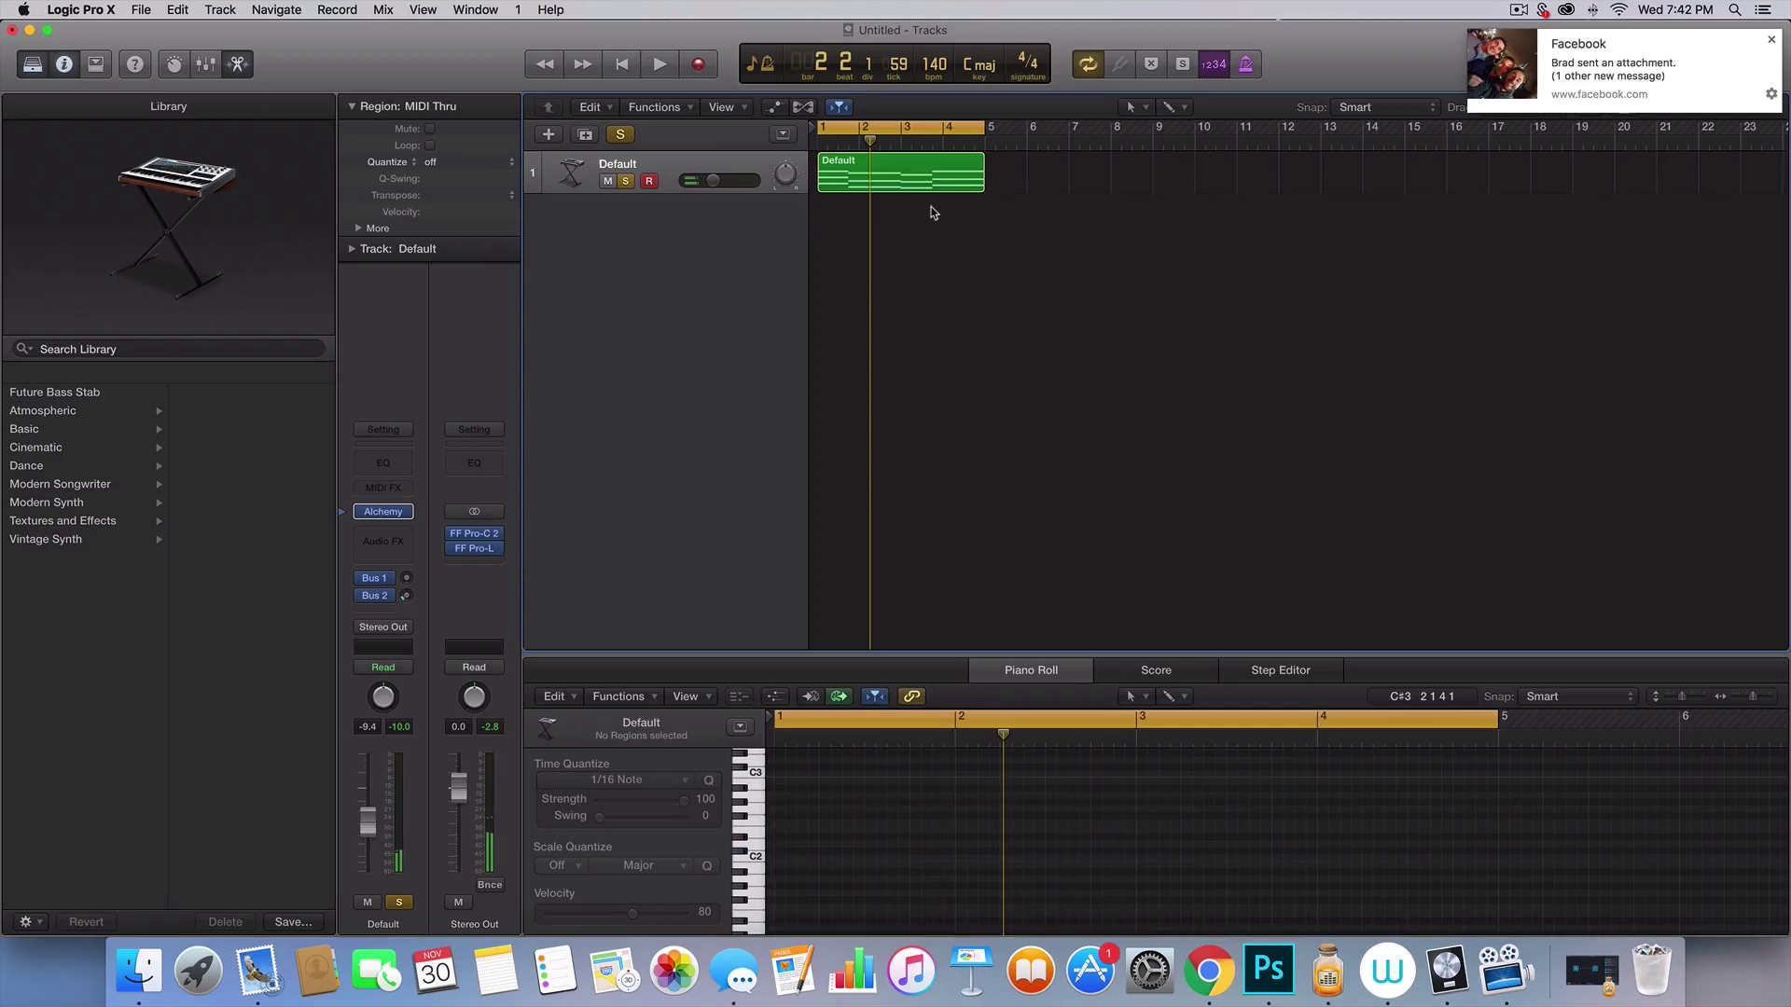
{"action": "left_click", "coordinate": [933, 190]}
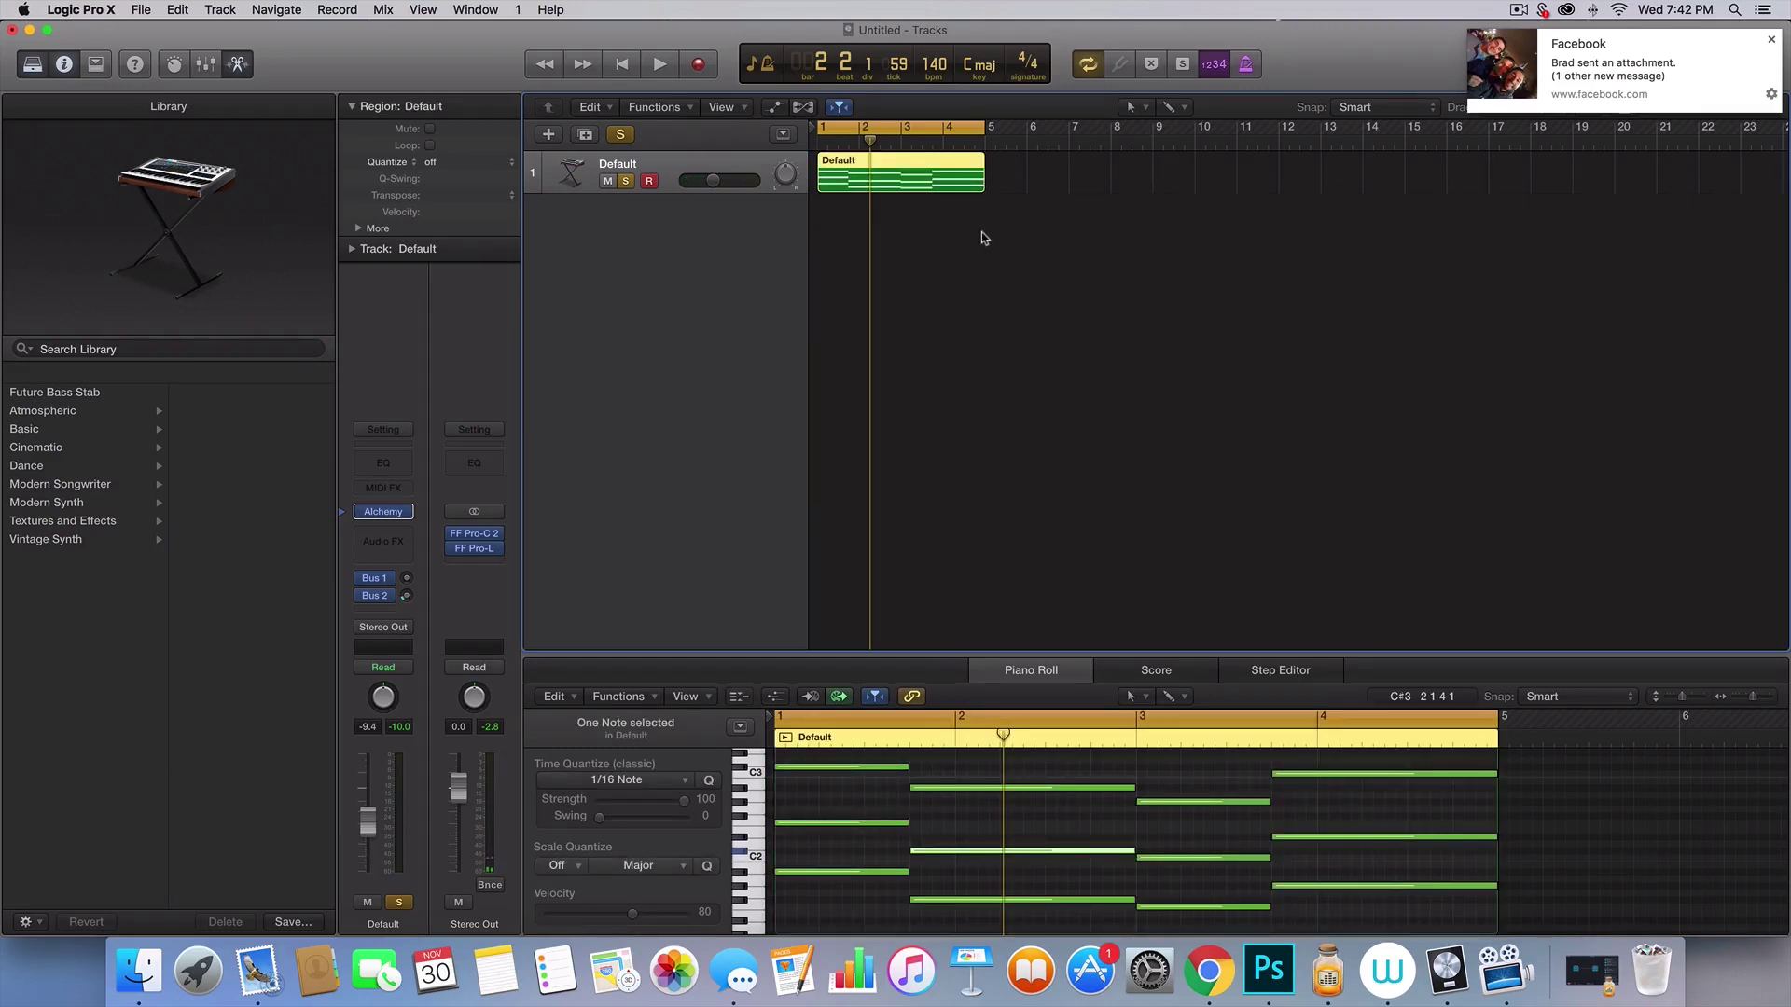
{"action": "scroll", "coordinate": [981, 231], "scroll_direction": "down", "scroll_amount": 2}
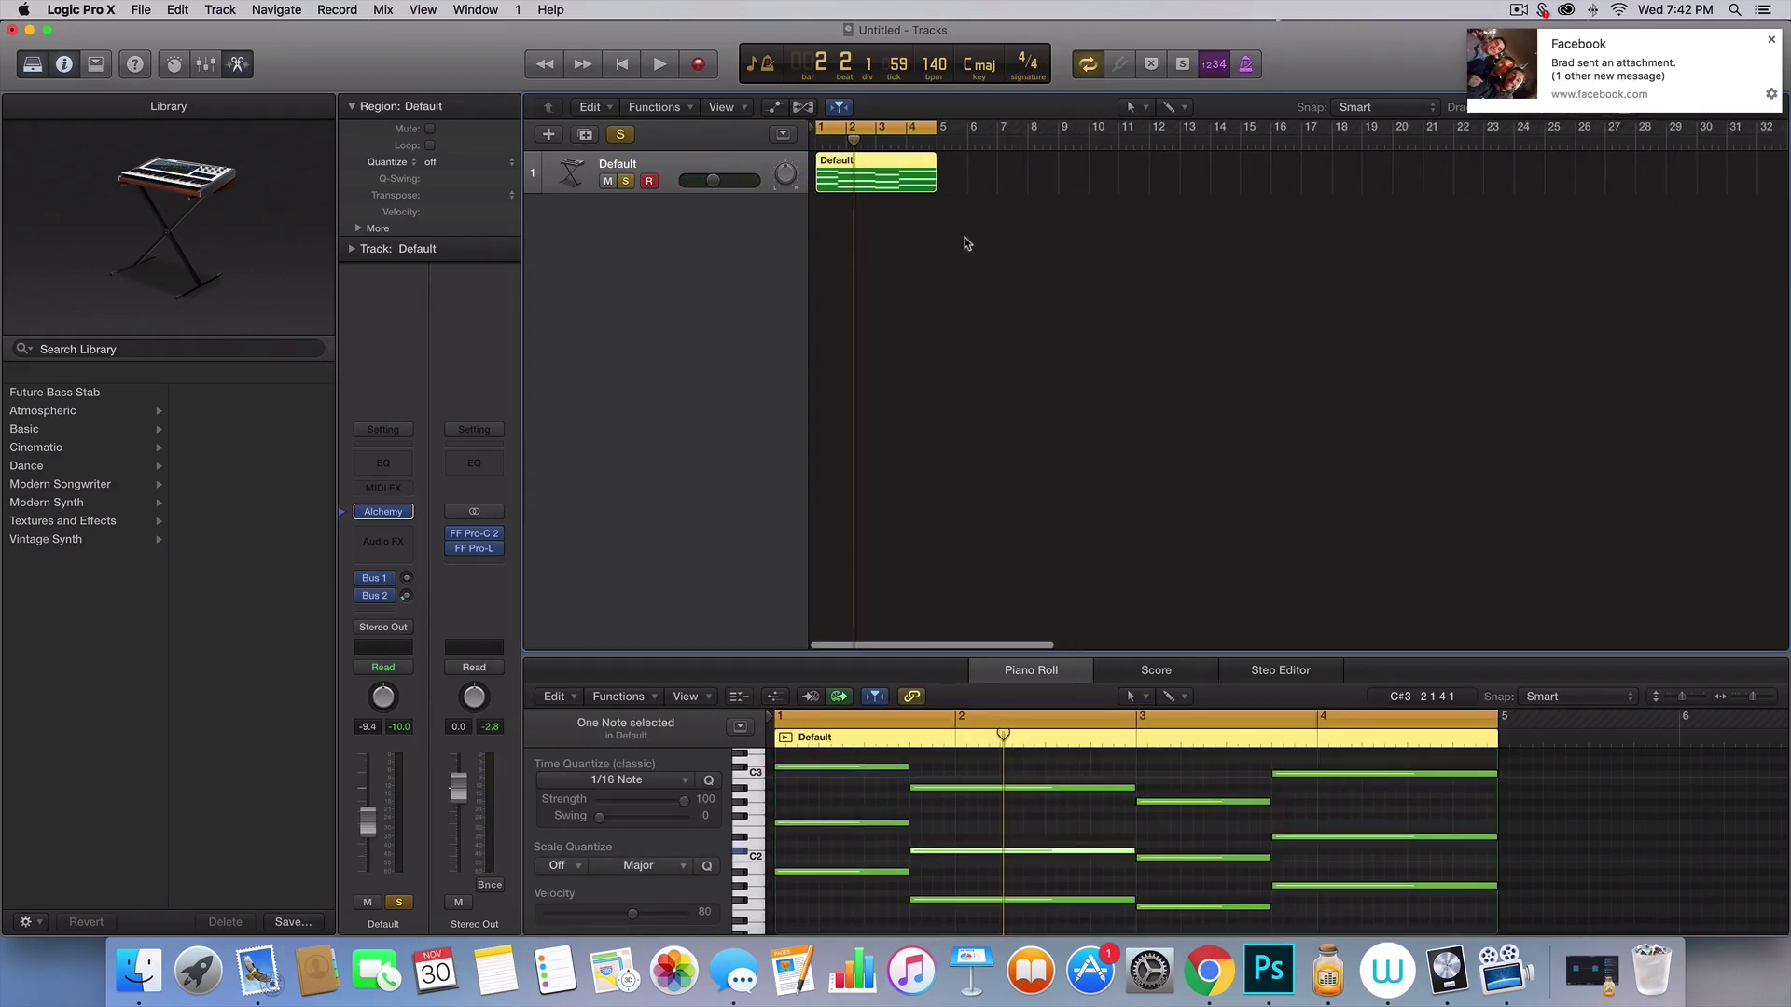
- Lower the Default track's volume from -9.4 to -12.4 dB
{"action": "left_click", "coordinate": [998, 170]}
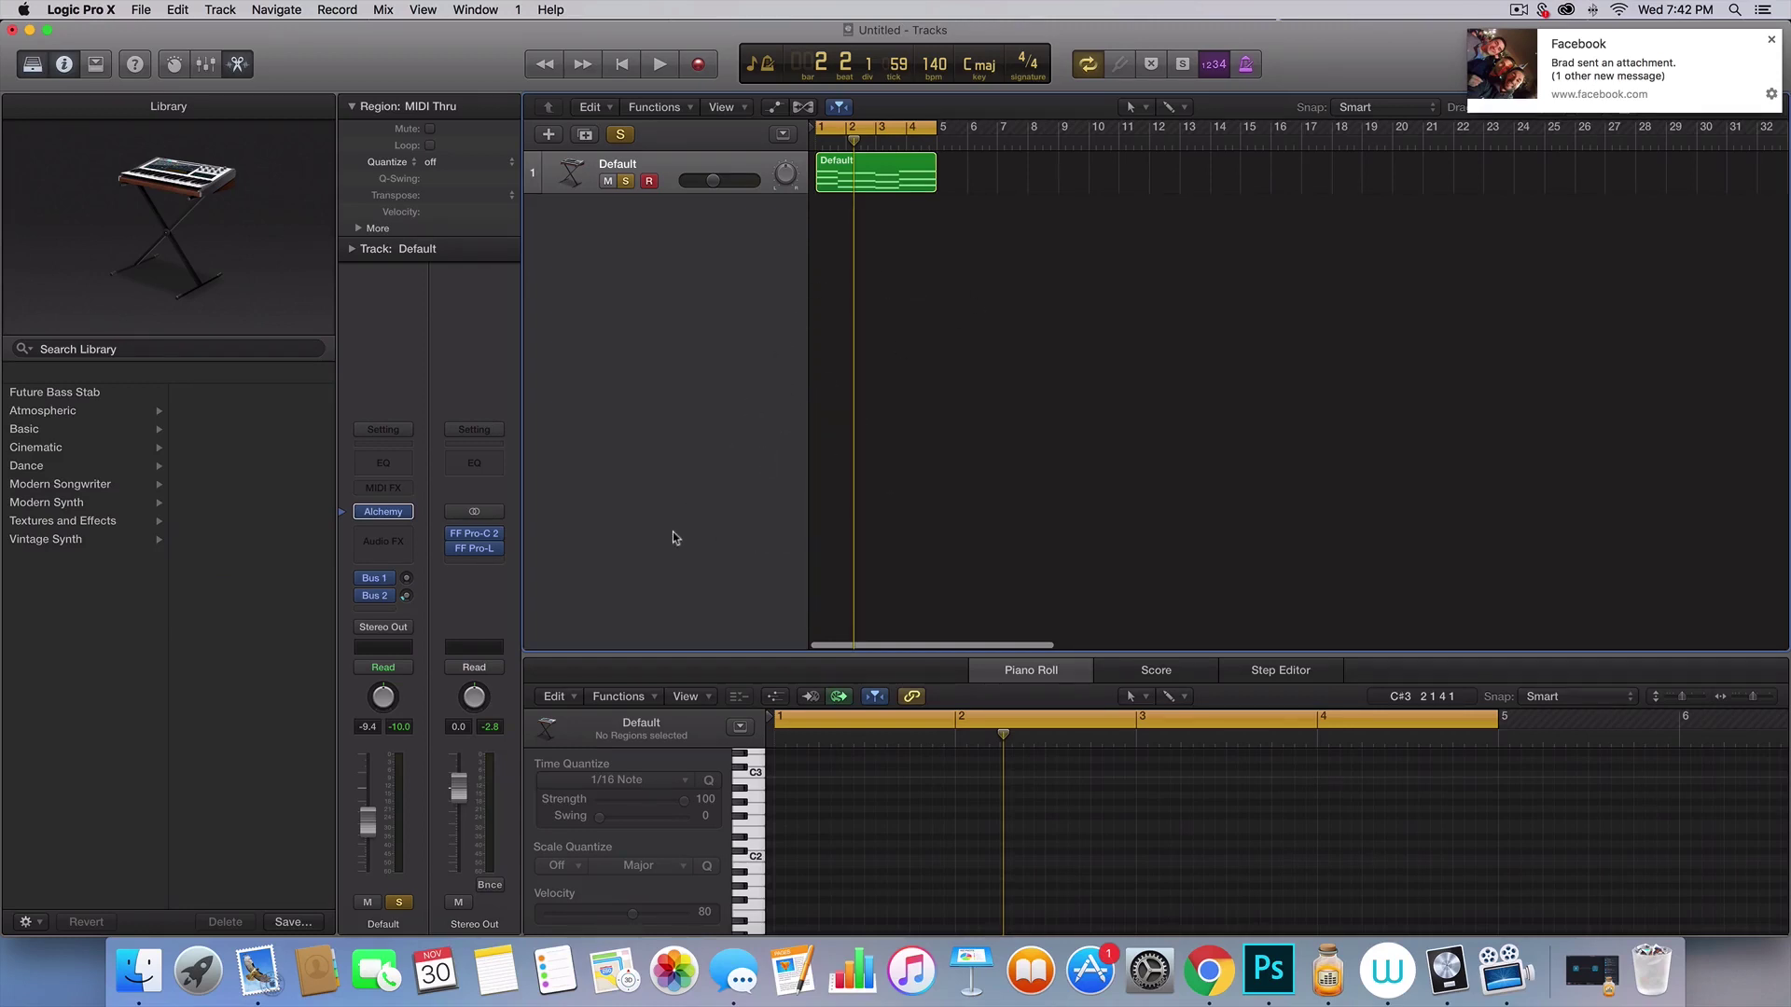
{"action": "left_click", "coordinate": [904, 164]}
{"action": "left_click", "coordinate": [971, 169]}
{"action": "left_click", "coordinate": [880, 168]}
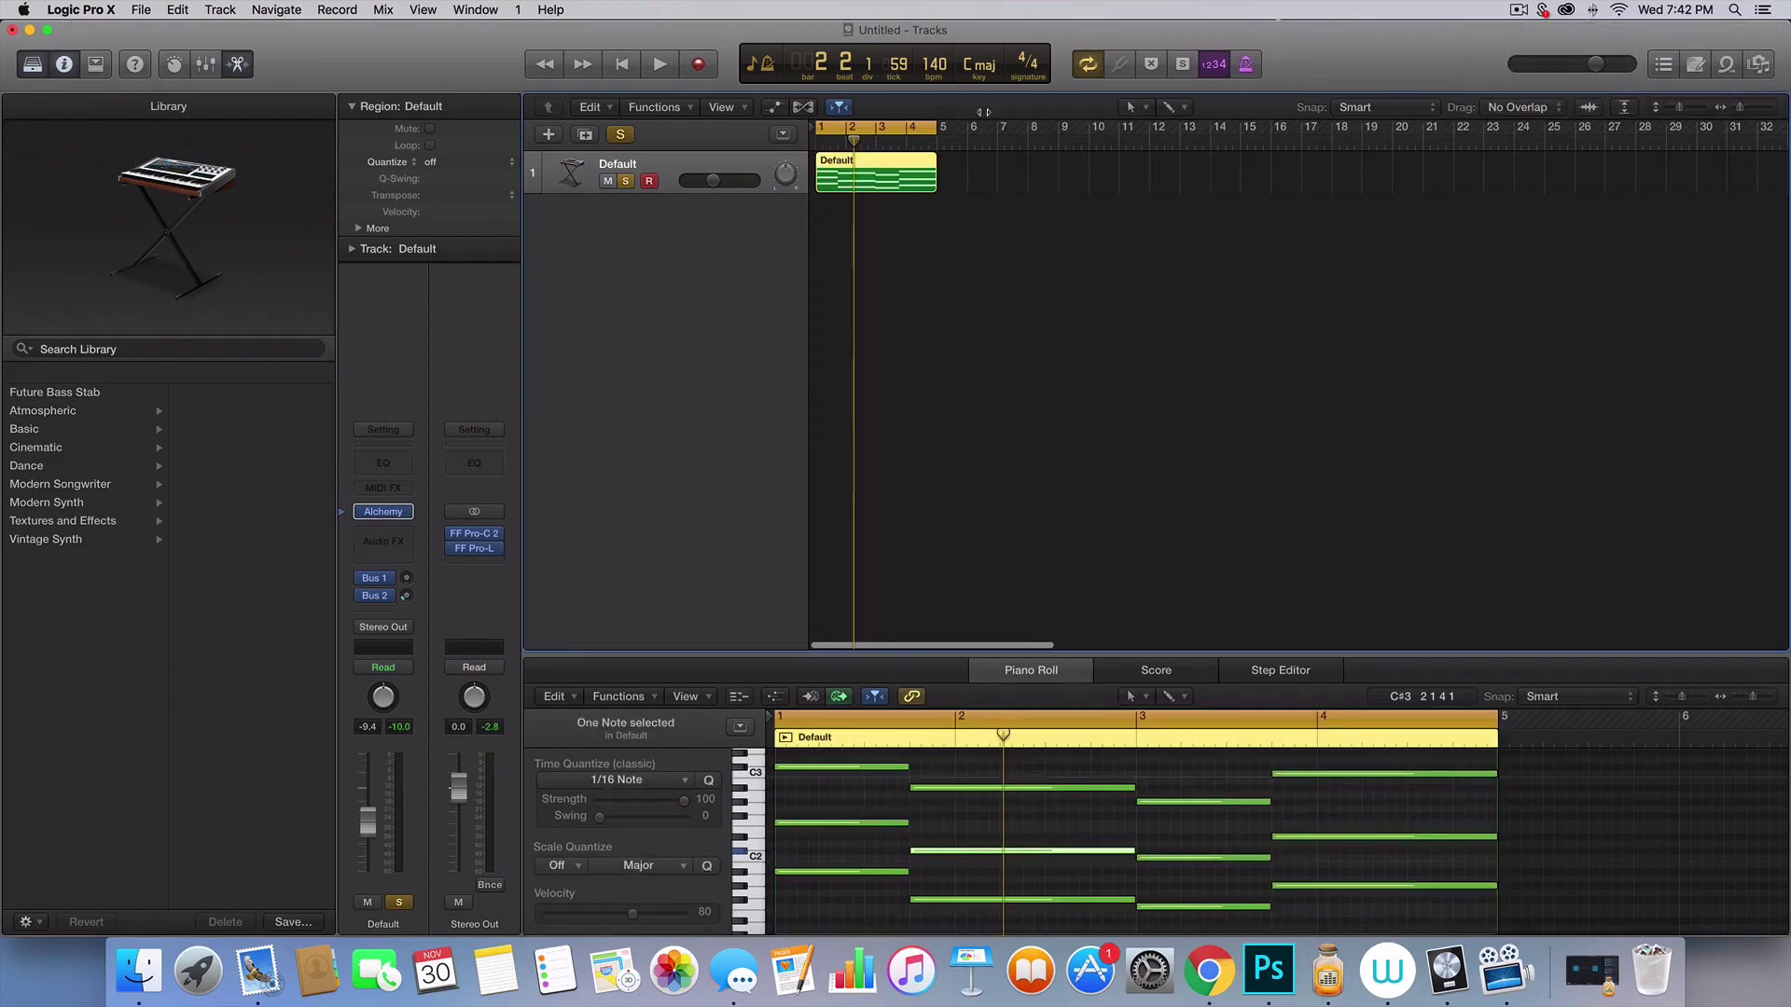
{"action": "left_click_drag", "start_coordinate": [715, 192], "coordinate": [700, 193]}
- In Alchemy, switch both Source B and Source A waveforms to Saw
{"action": "left_click", "coordinate": [395, 515]}
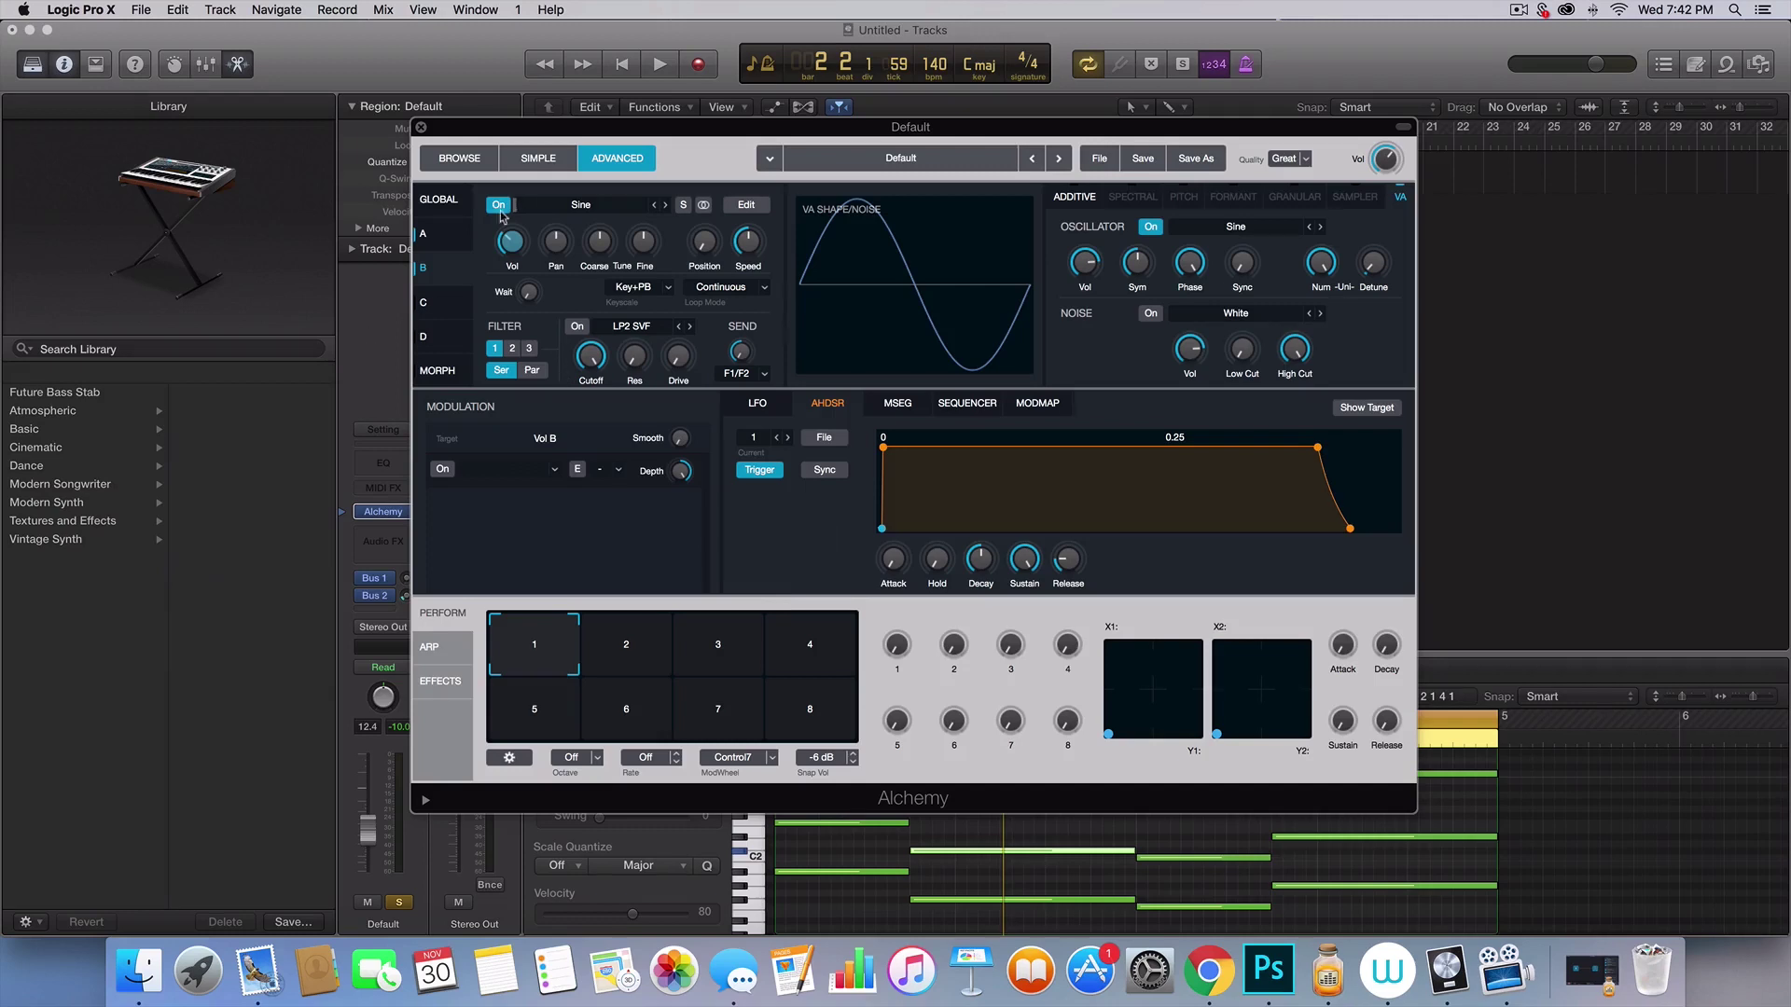
{"action": "left_click", "coordinate": [662, 204]}
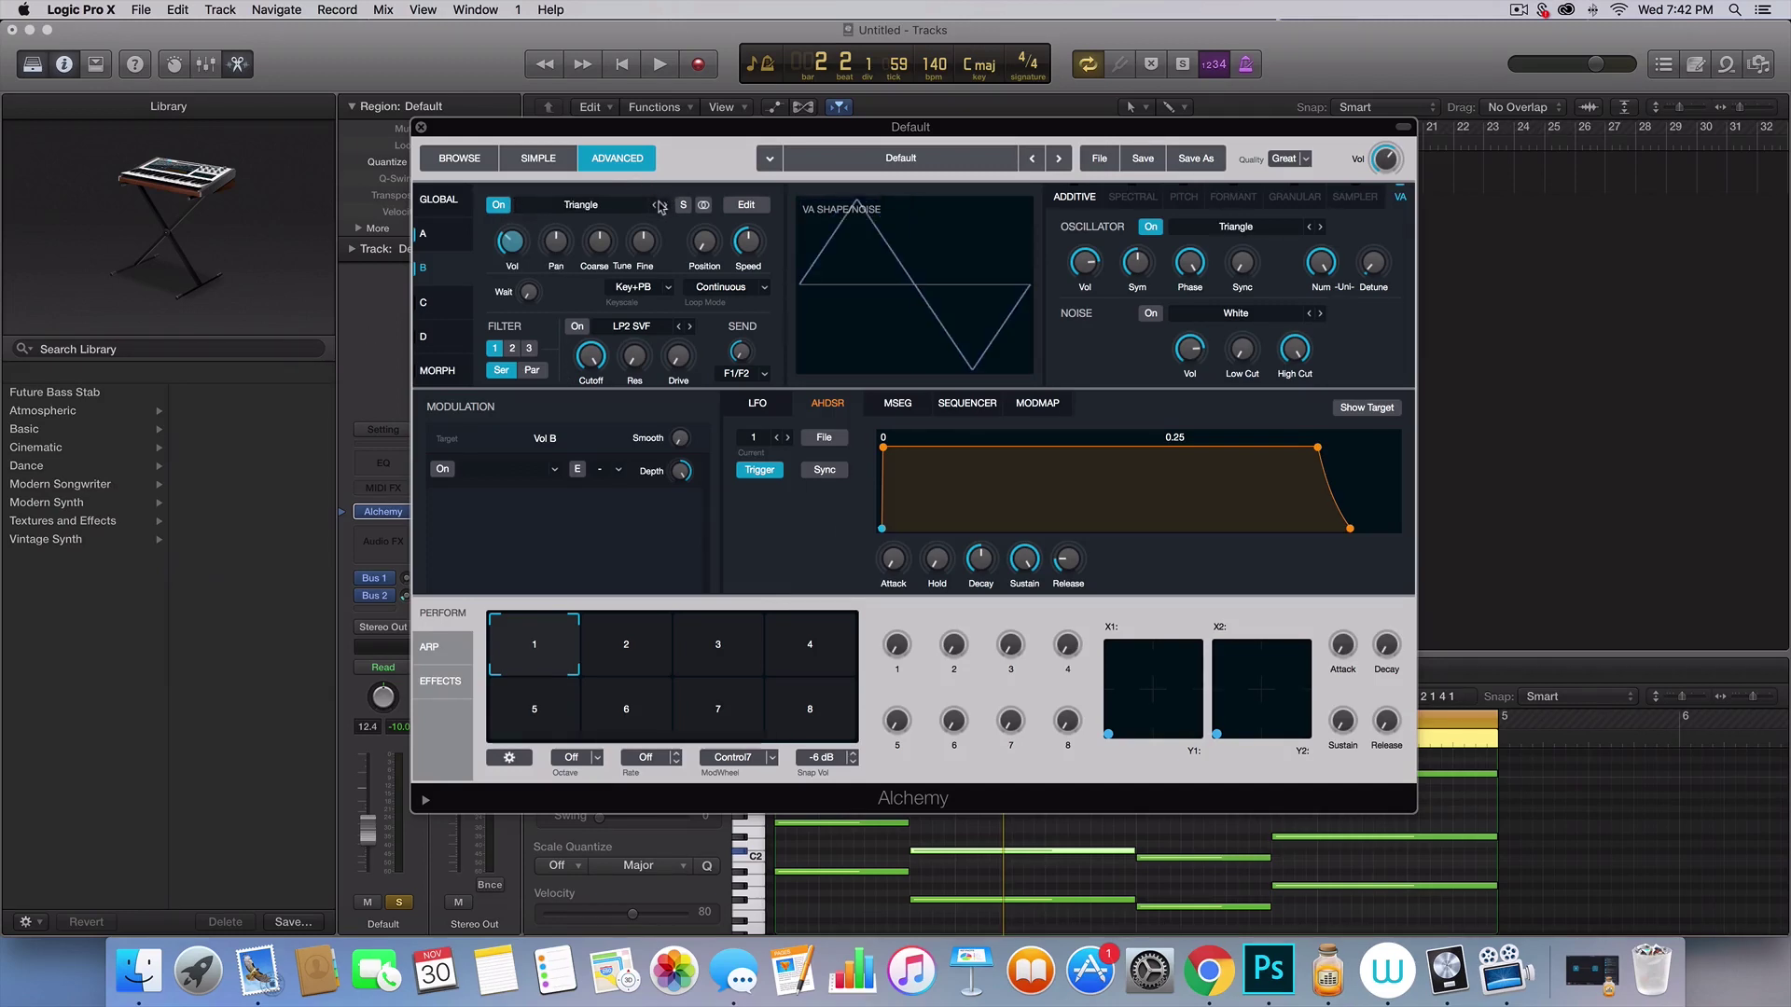
{"action": "left_click", "coordinate": [662, 205]}
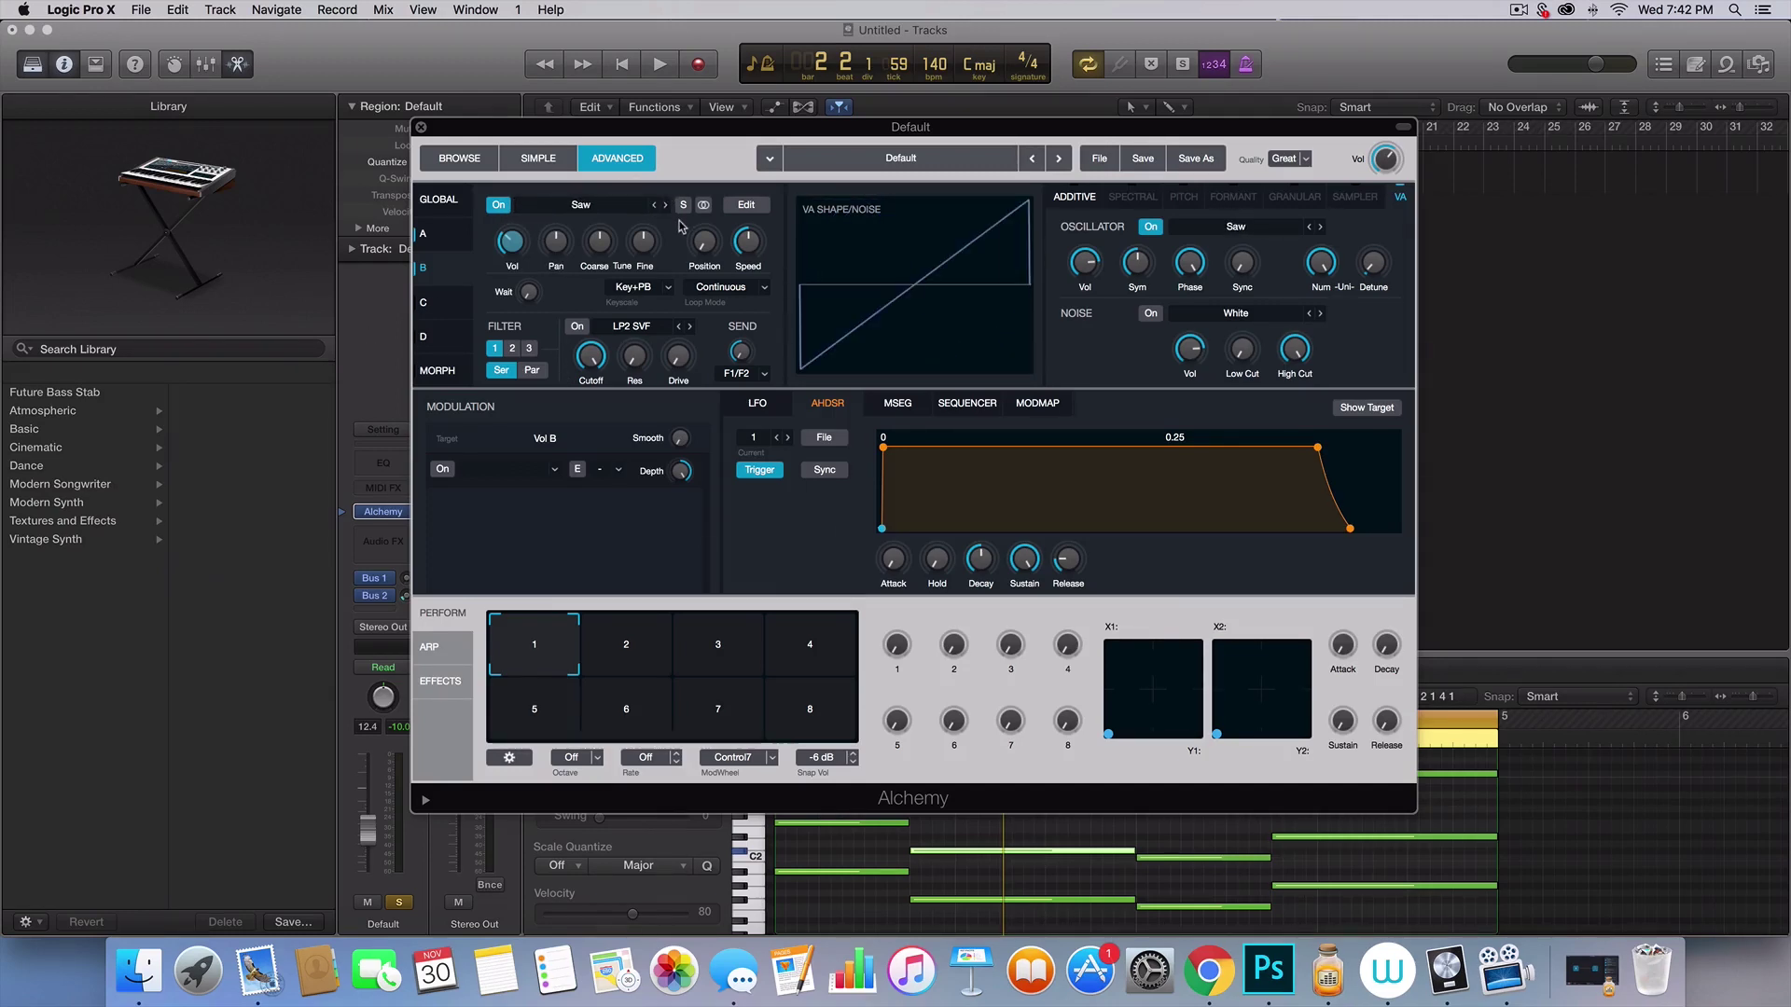
{"action": "left_click", "coordinate": [435, 236]}
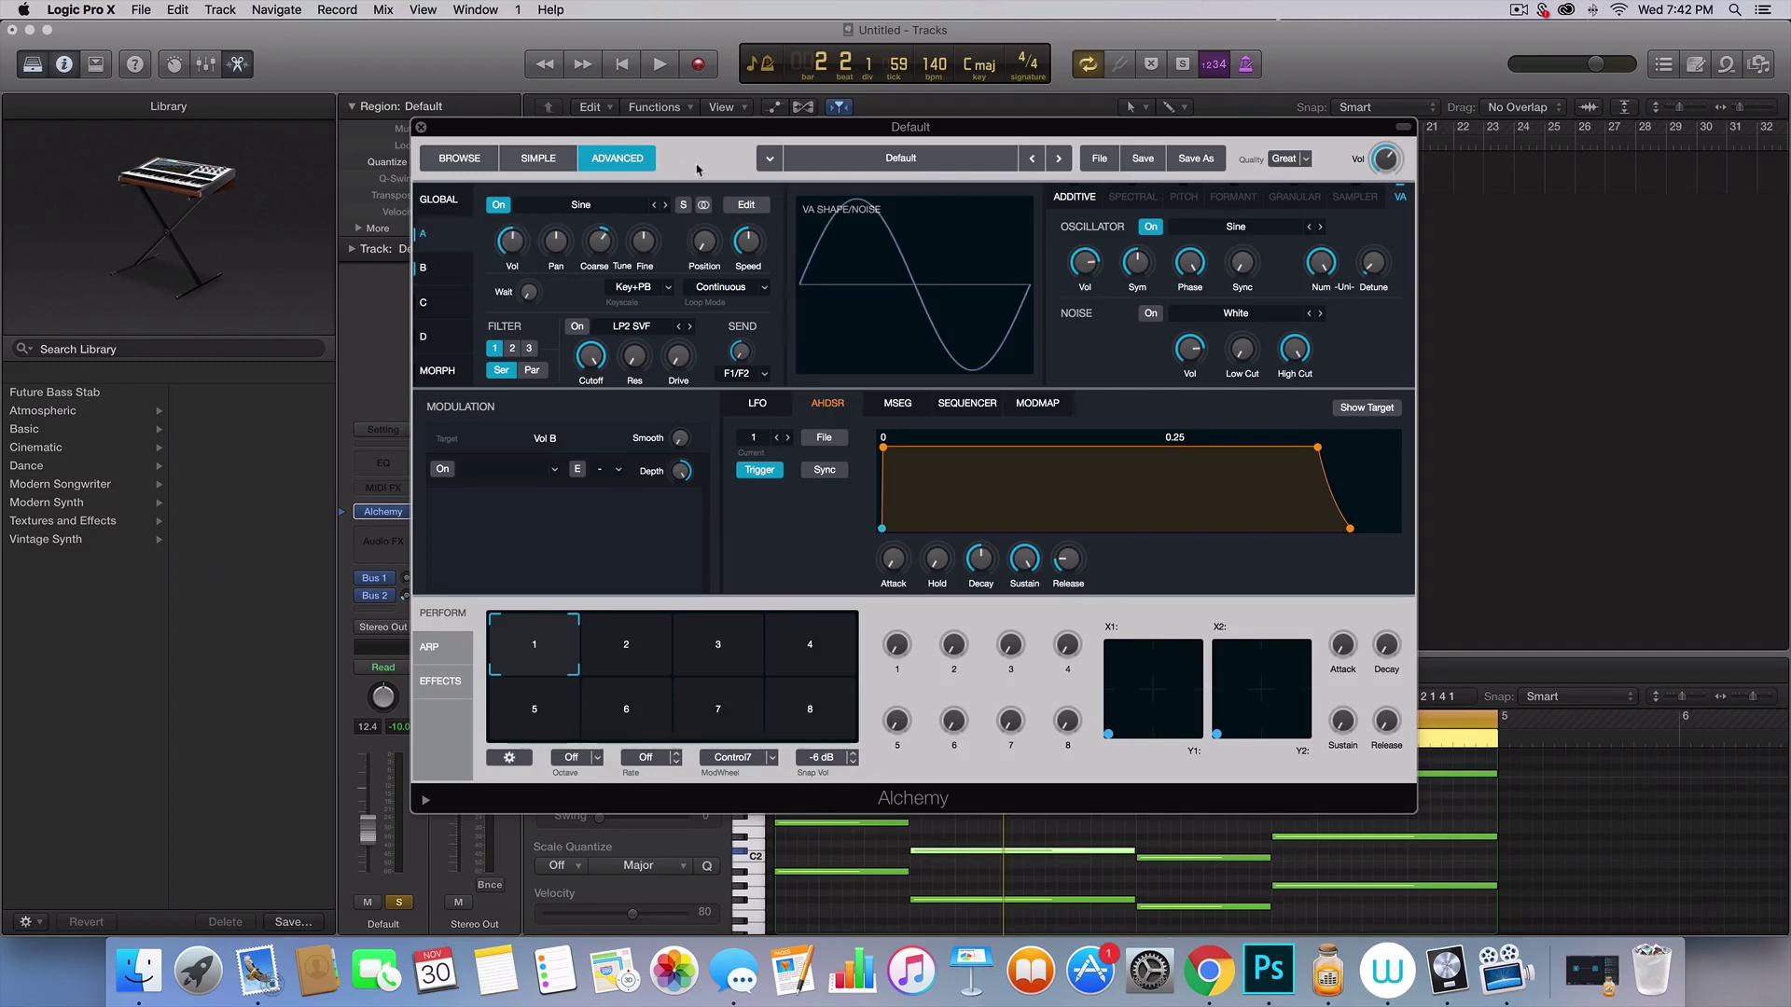
{"action": "left_click", "coordinate": [663, 205]}
{"action": "left_click", "coordinate": [663, 205]}
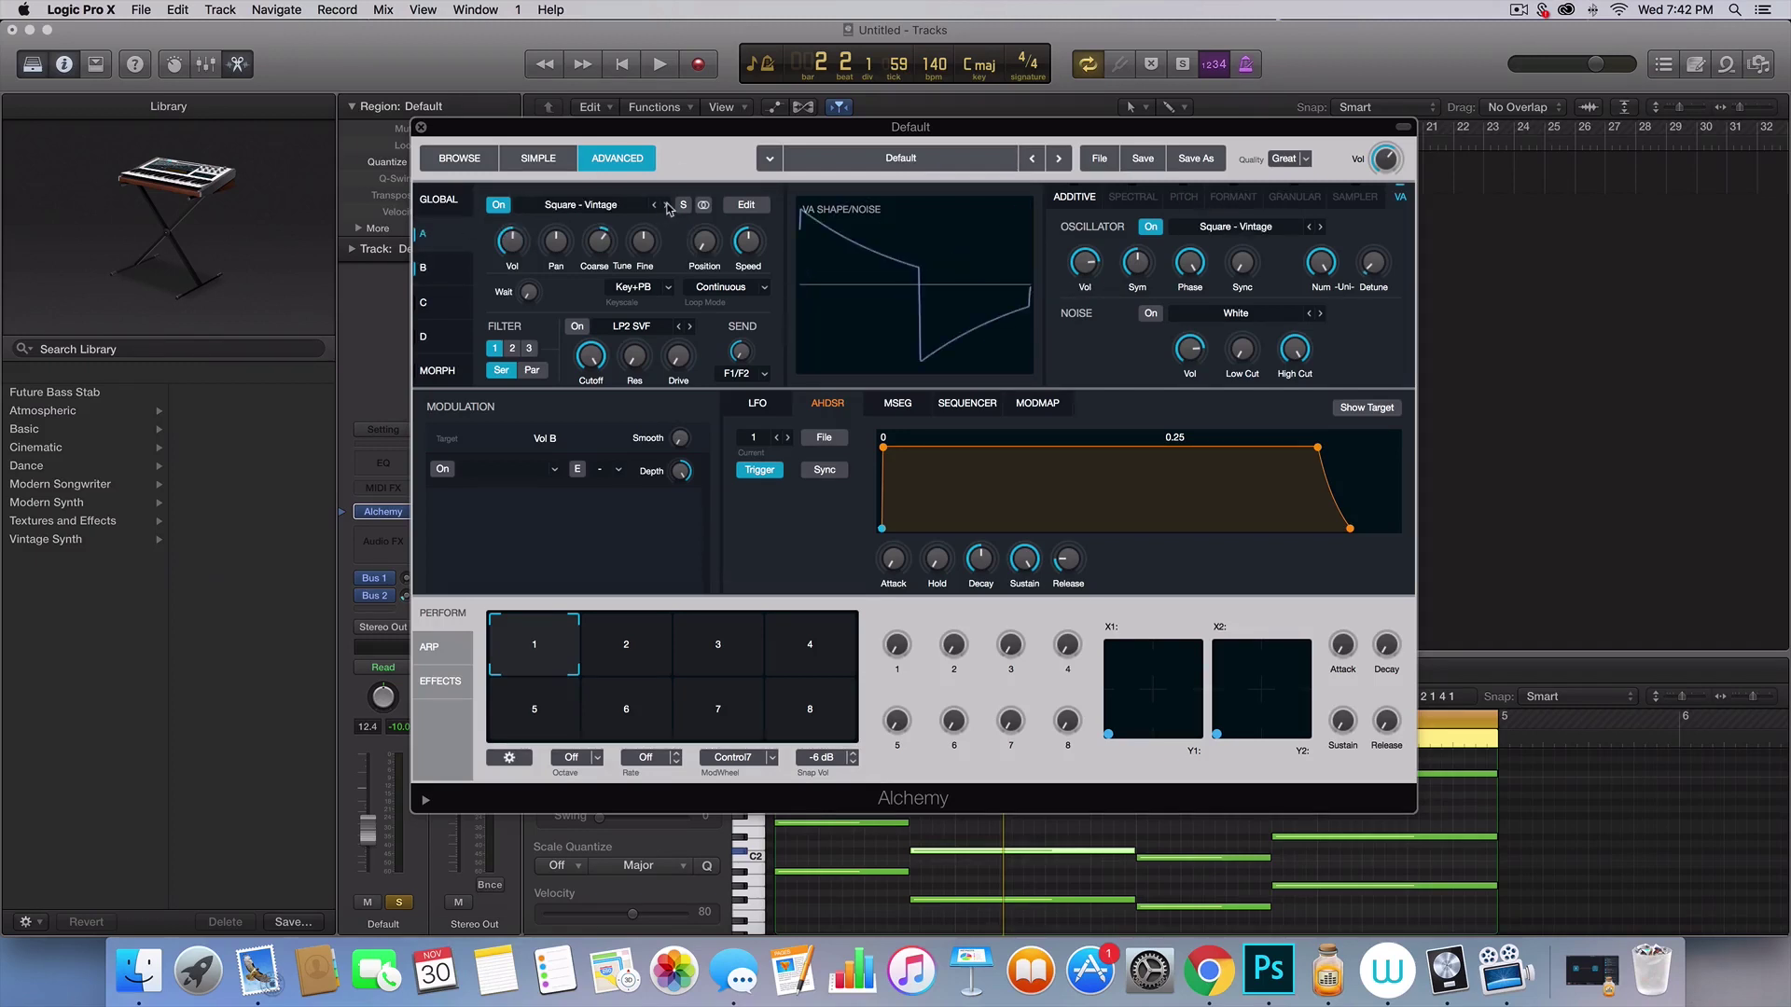
{"action": "left_click", "coordinate": [654, 205]}
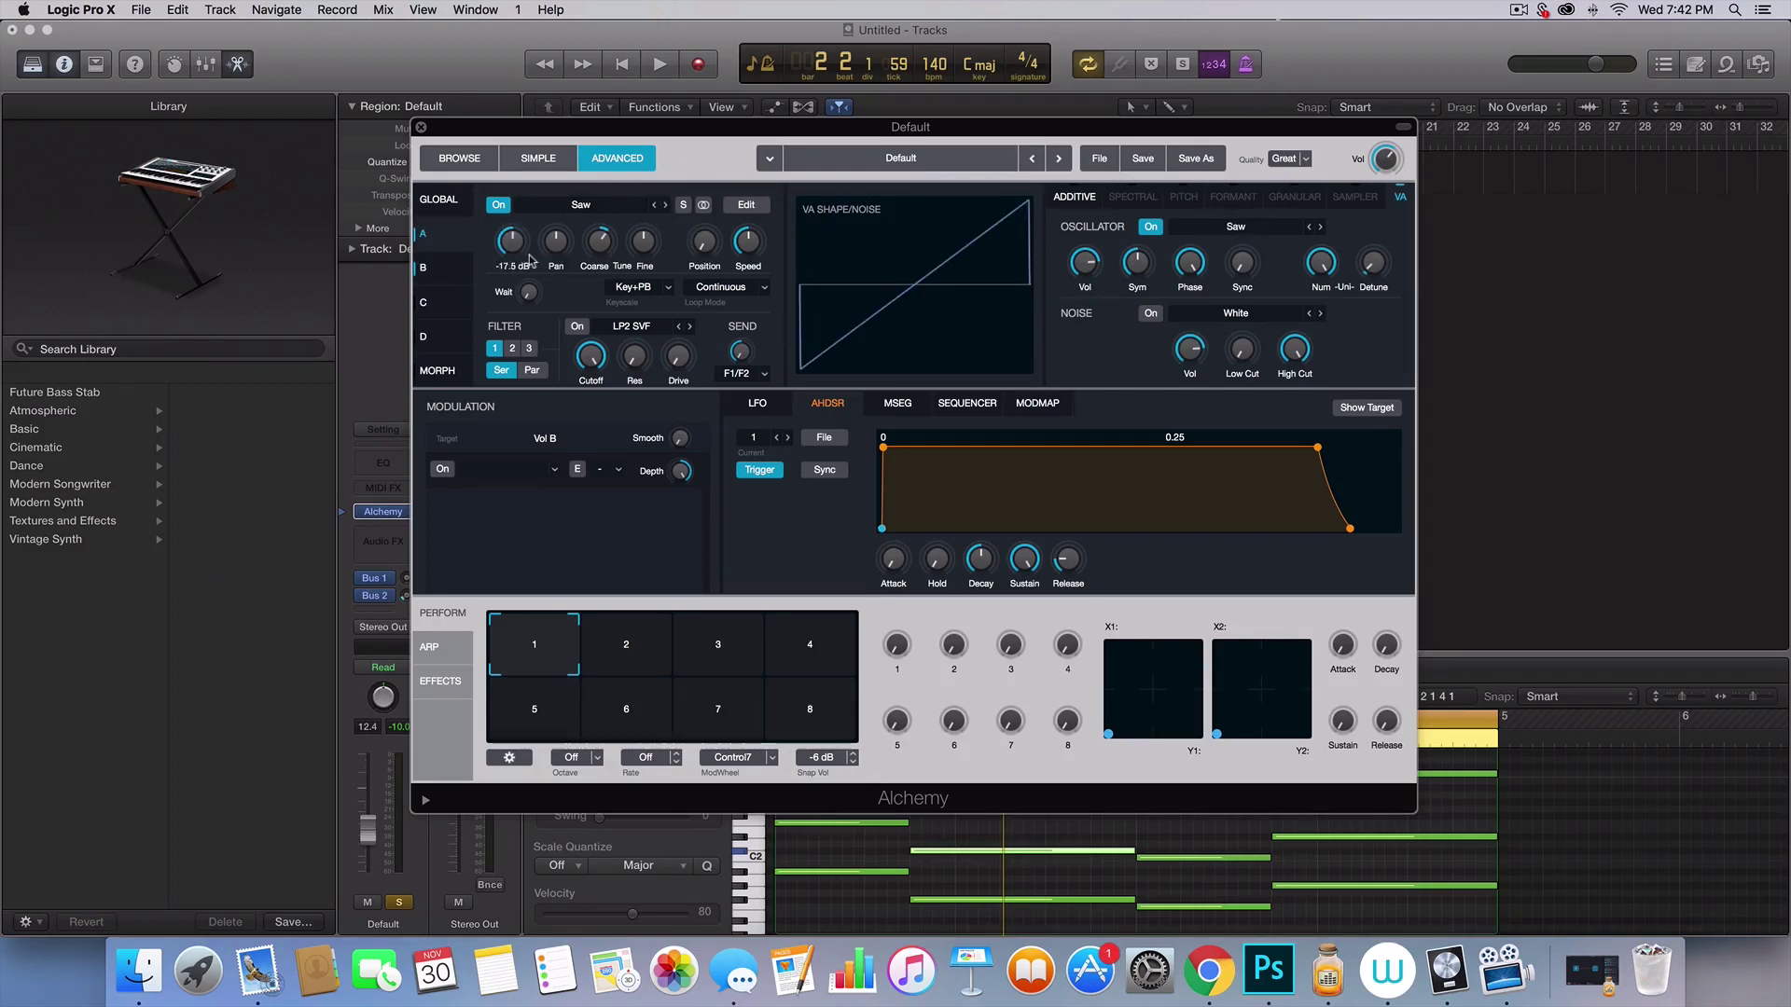
- Raise Source B's detune to 13.4 %, play the detuned lead and close Alchemy
{"action": "left_click", "coordinate": [428, 269]}
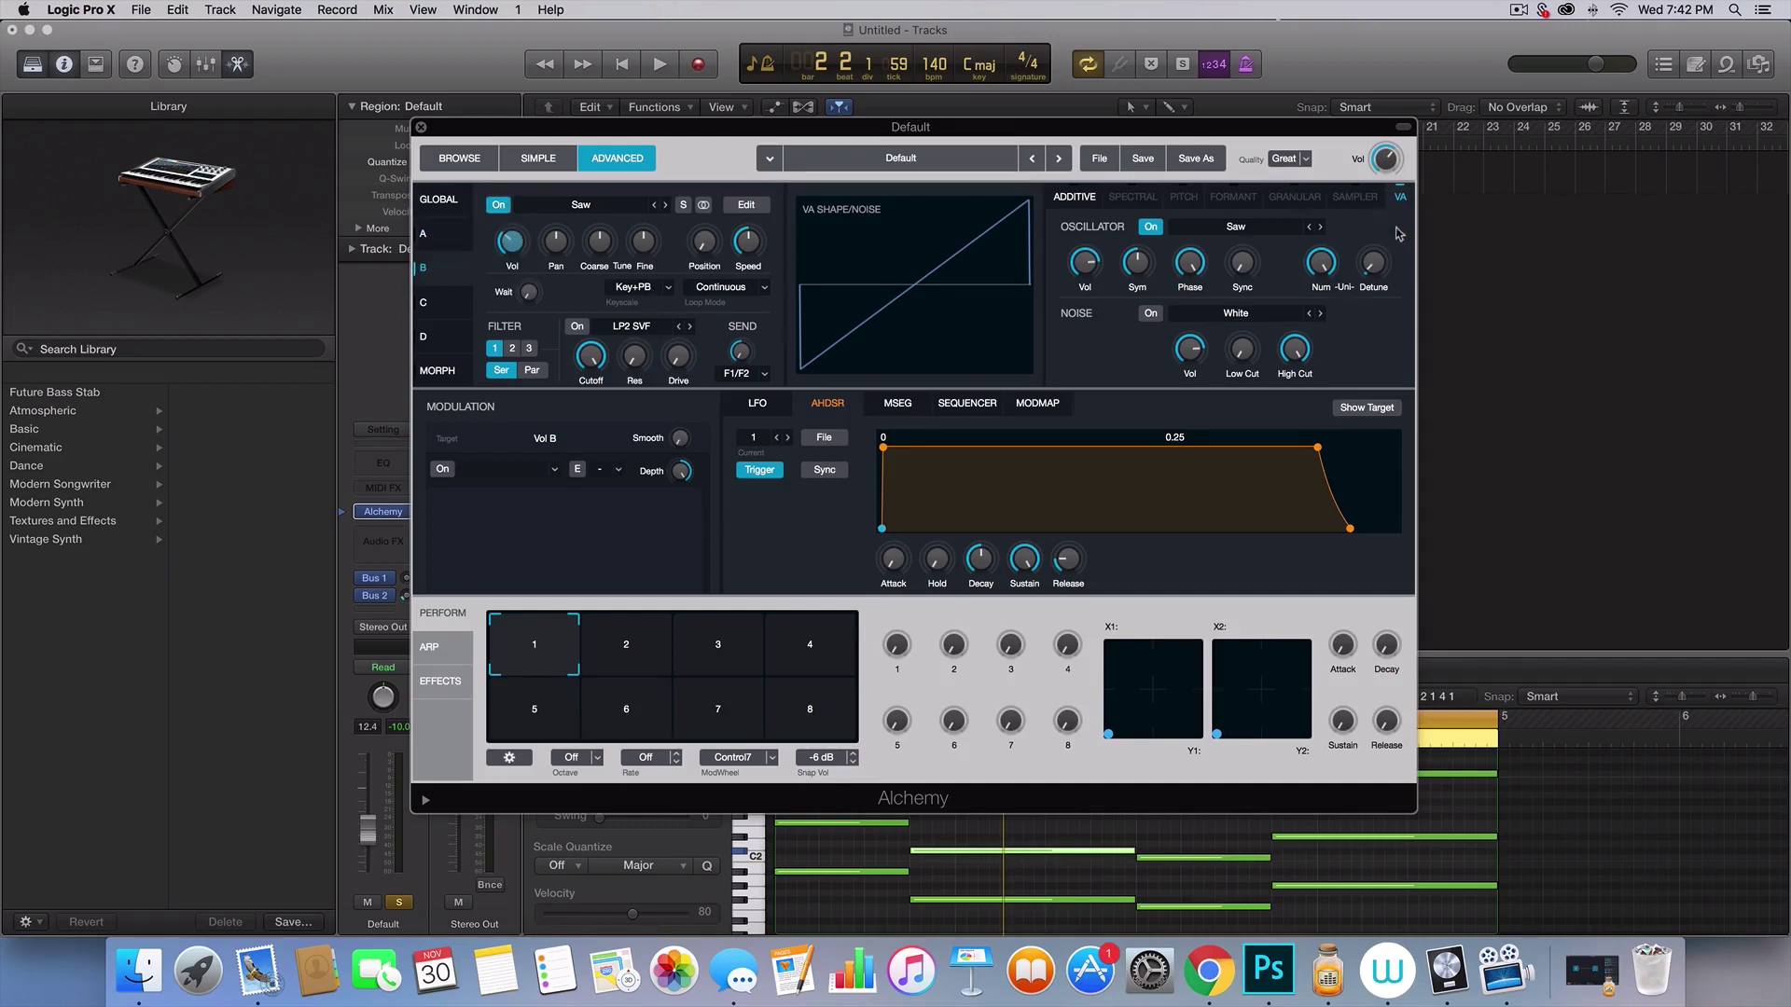
{"action": "left_click", "coordinate": [1374, 261]}
{"action": "mouse_move", "coordinate": [1368, 265]}
{"action": "left_mouse_down"}
{"action": "mouse_move", "coordinate": [1361, 286]}
{"action": "mouse_move", "coordinate": [1368, 271]}
{"action": "left_mouse_up"}
{"action": "key", "text": "space"}
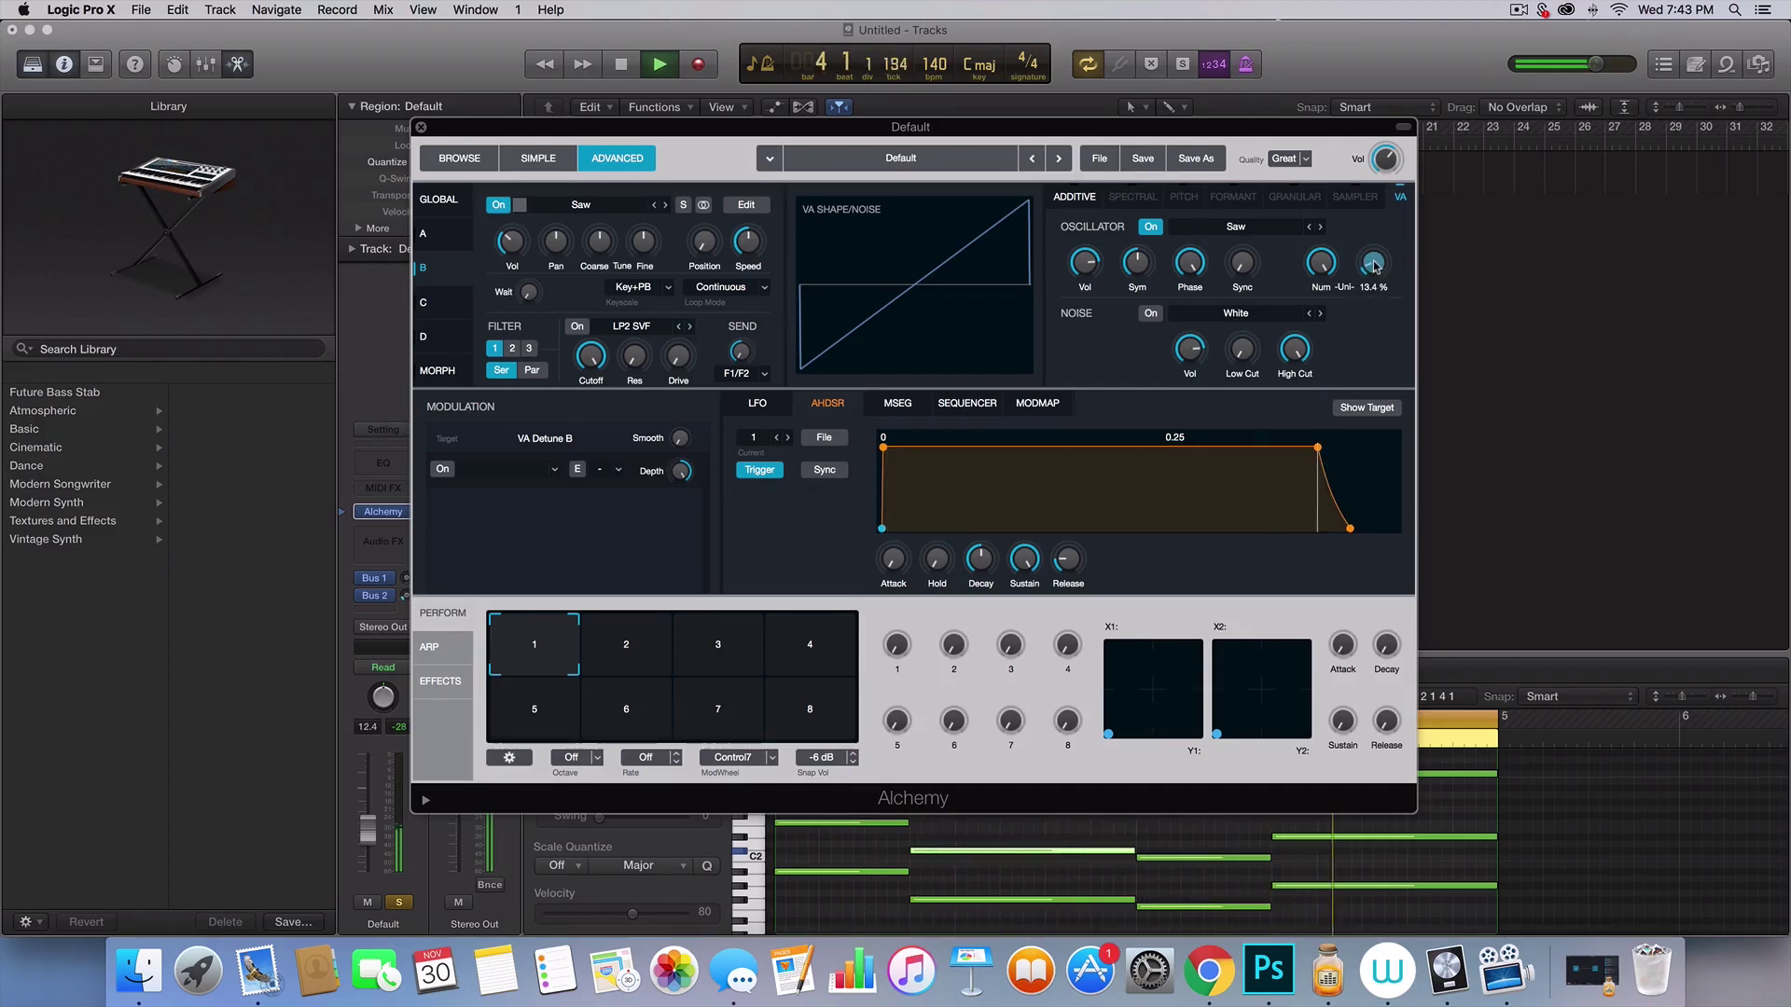
{"action": "left_click", "coordinate": [368, 515]}
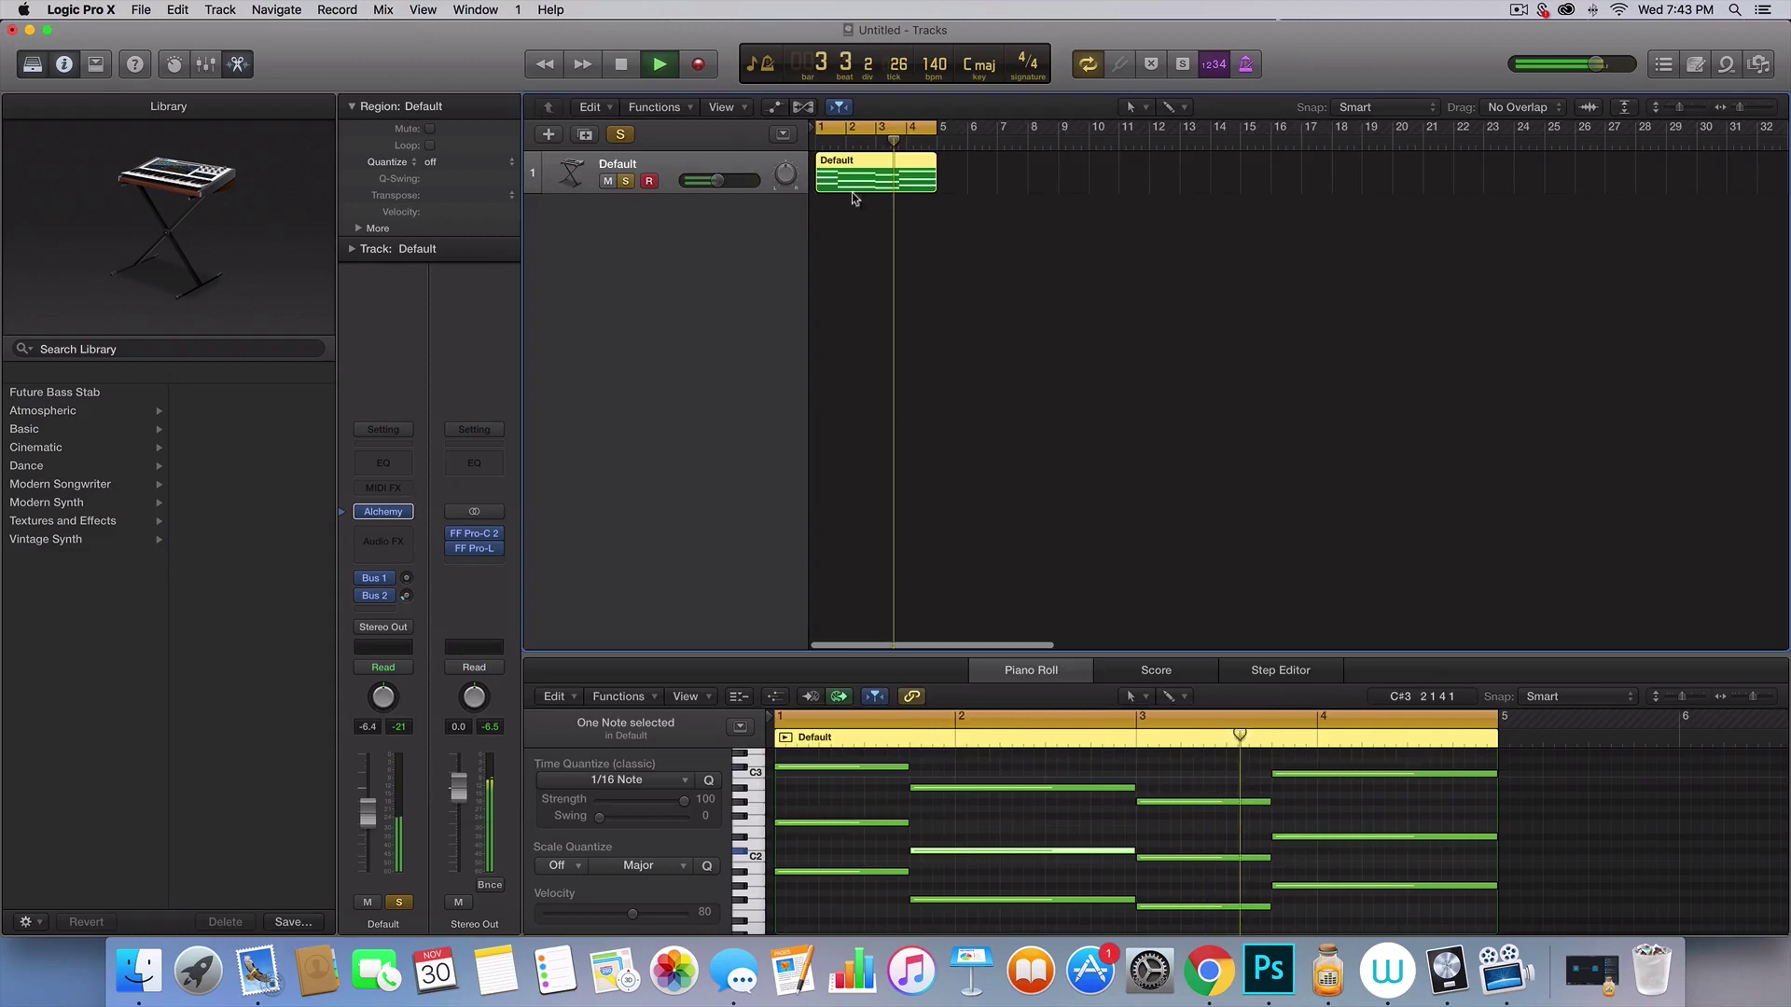
- Add a Classic Electric Piano track from the Library and reselect the unsoloed Default track
{"action": "key", "text": "space"}
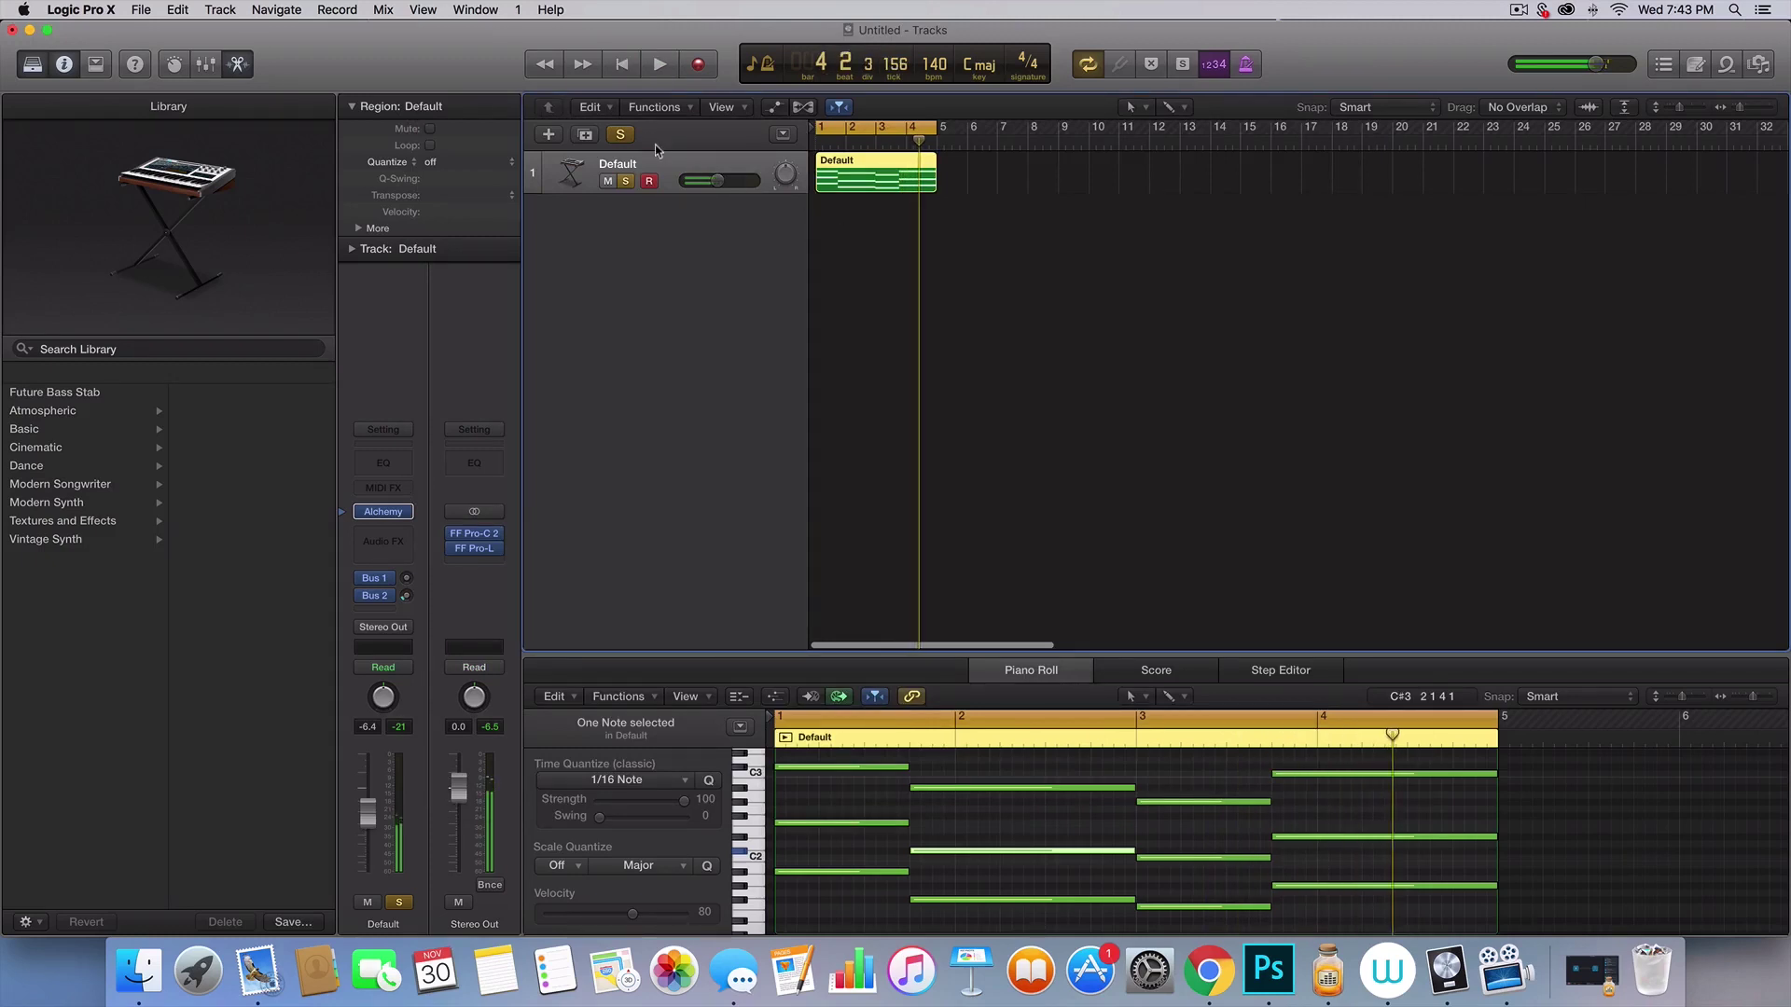
{"action": "double_click", "coordinate": [668, 215]}
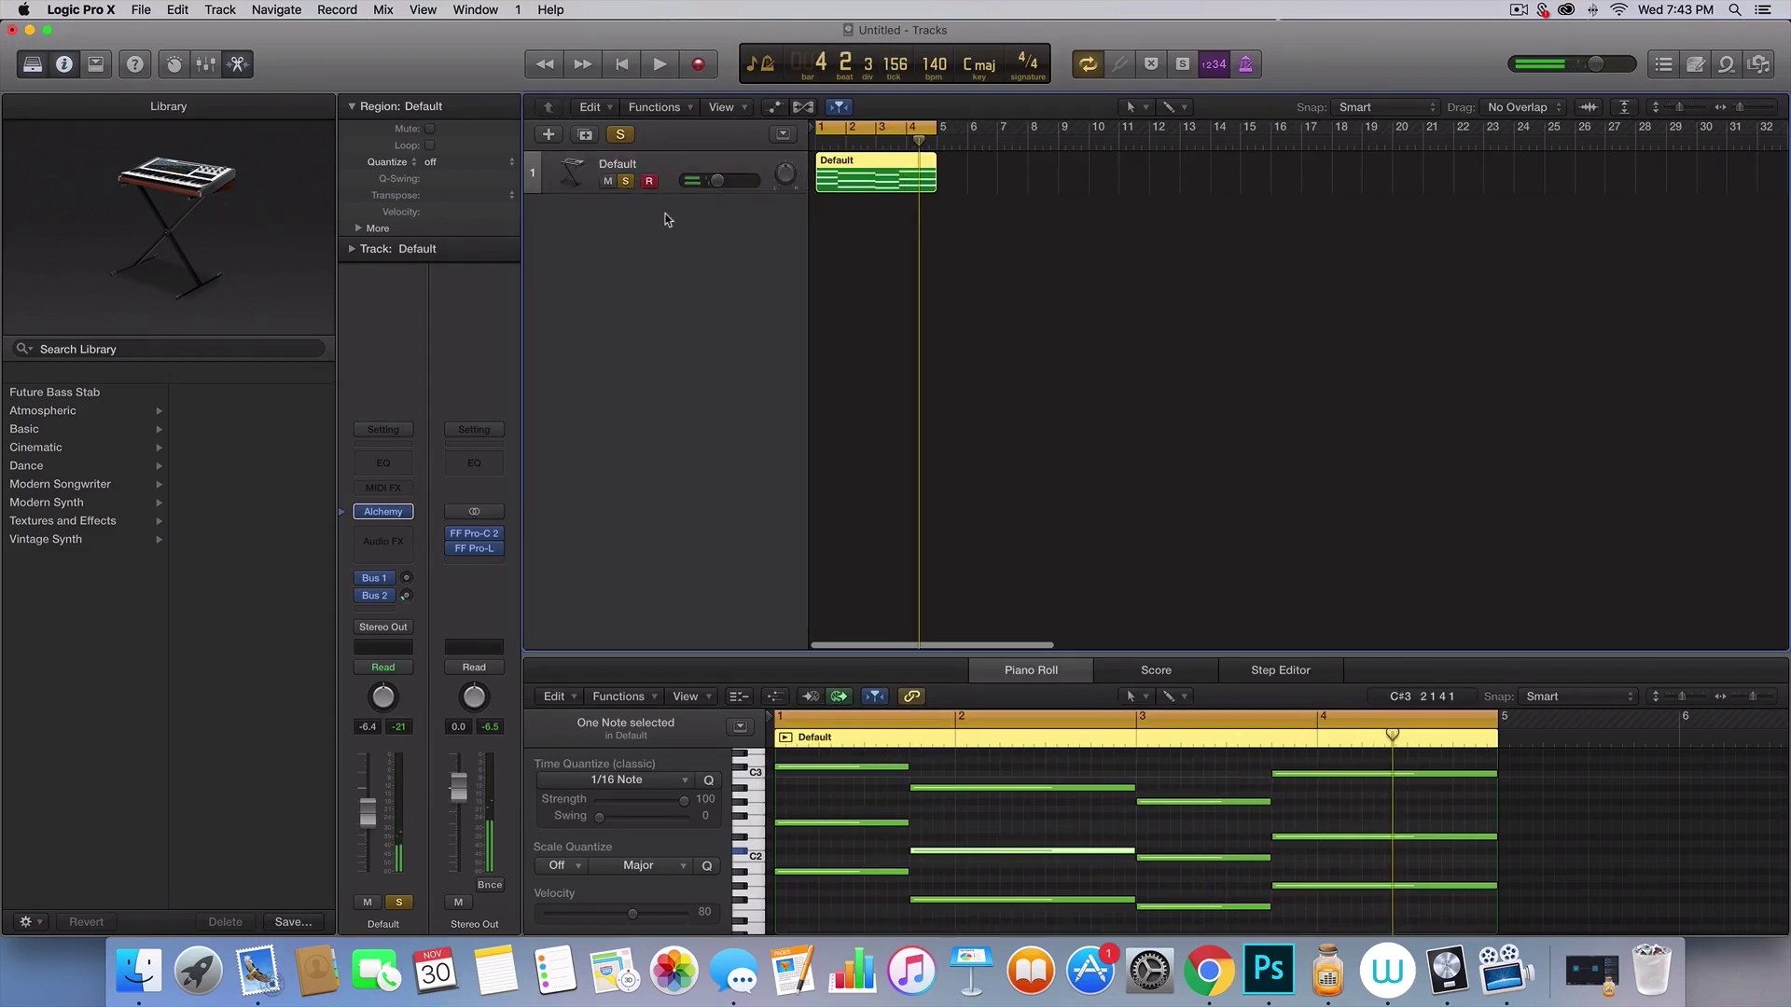
{"action": "left_click", "coordinate": [626, 181]}
{"action": "left_click", "coordinate": [678, 161]}
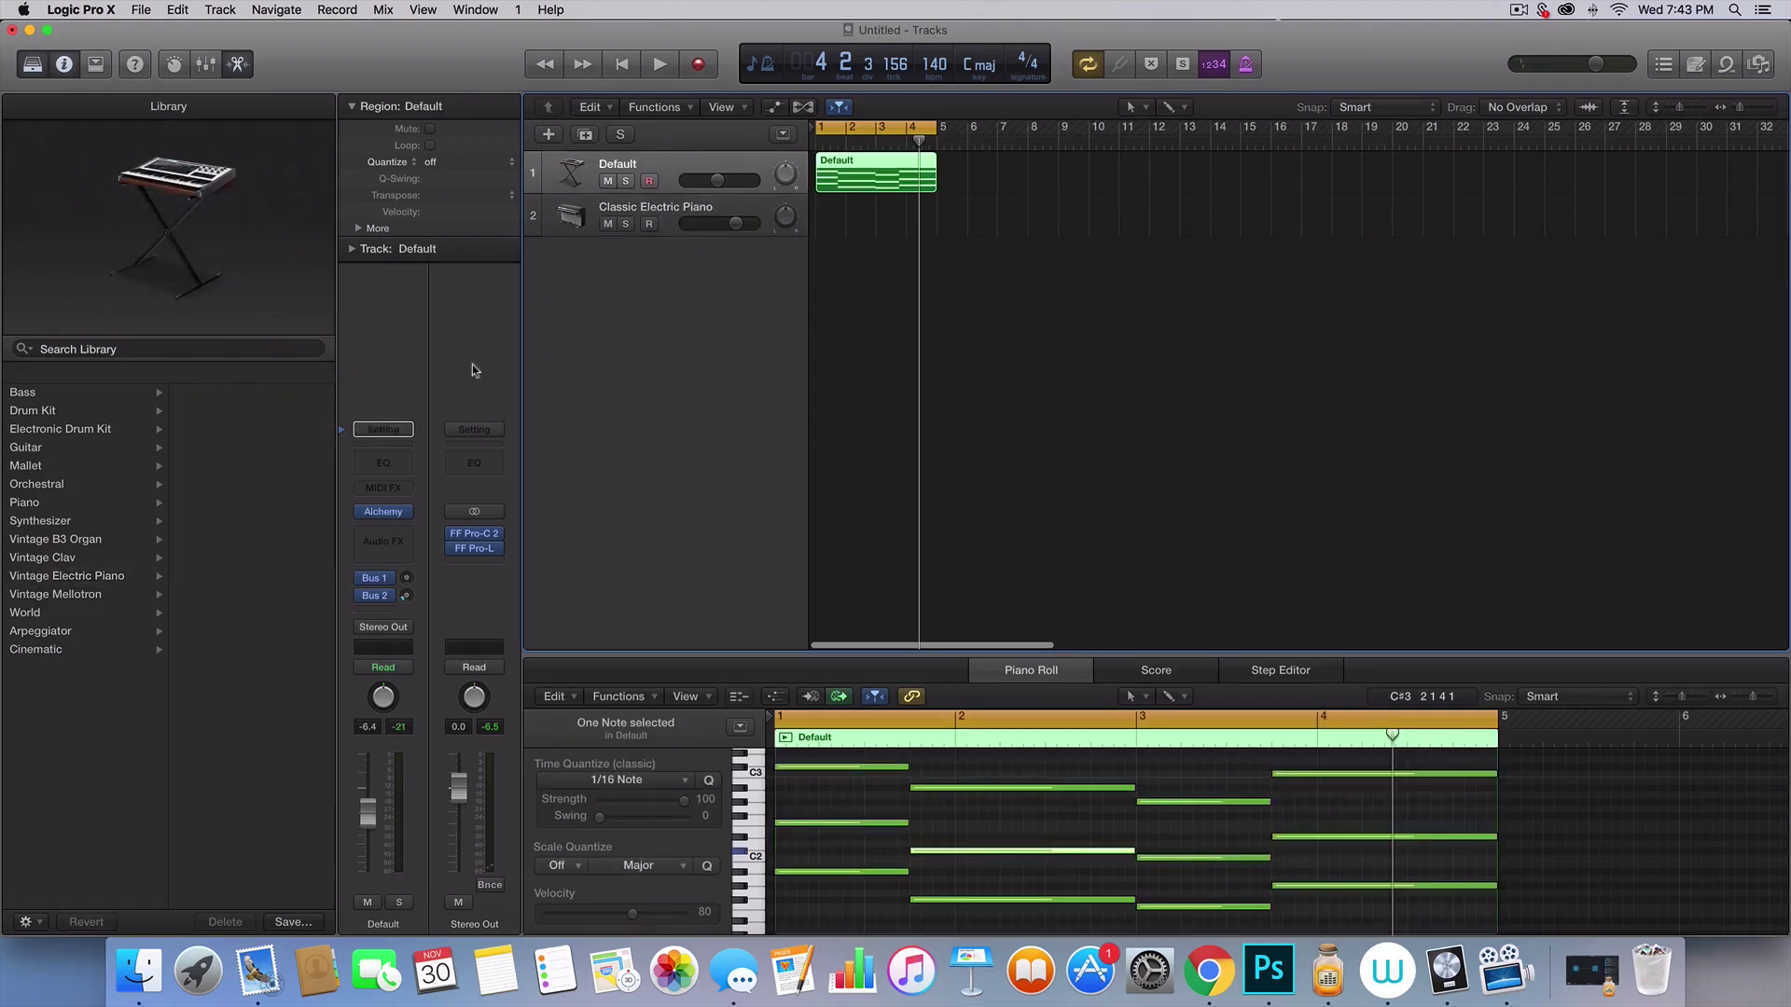
- Insert a stereo Space Designer reverb on the Default track with maximum crossover and spread, then solo it
{"action": "left_click", "coordinate": [383, 536]}
{"action": "mouse_move", "coordinate": [424, 717]}
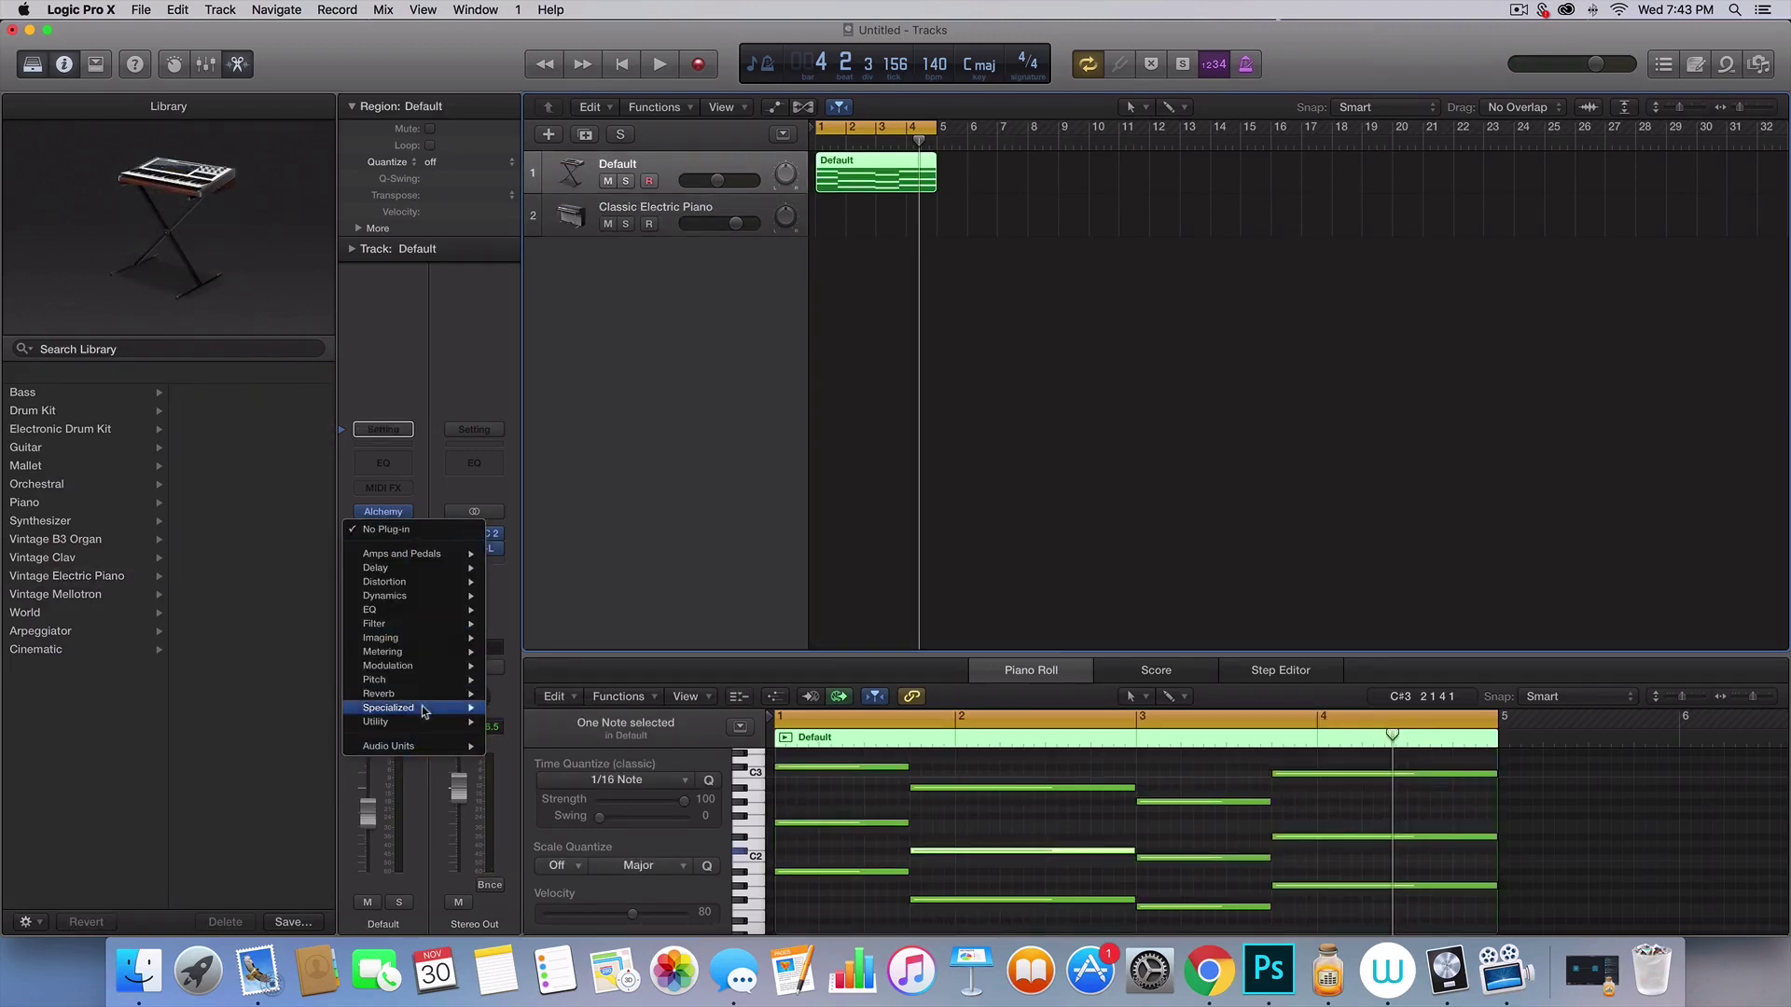
{"action": "mouse_move", "coordinate": [580, 736]}
{"action": "left_click", "coordinate": [656, 736]}
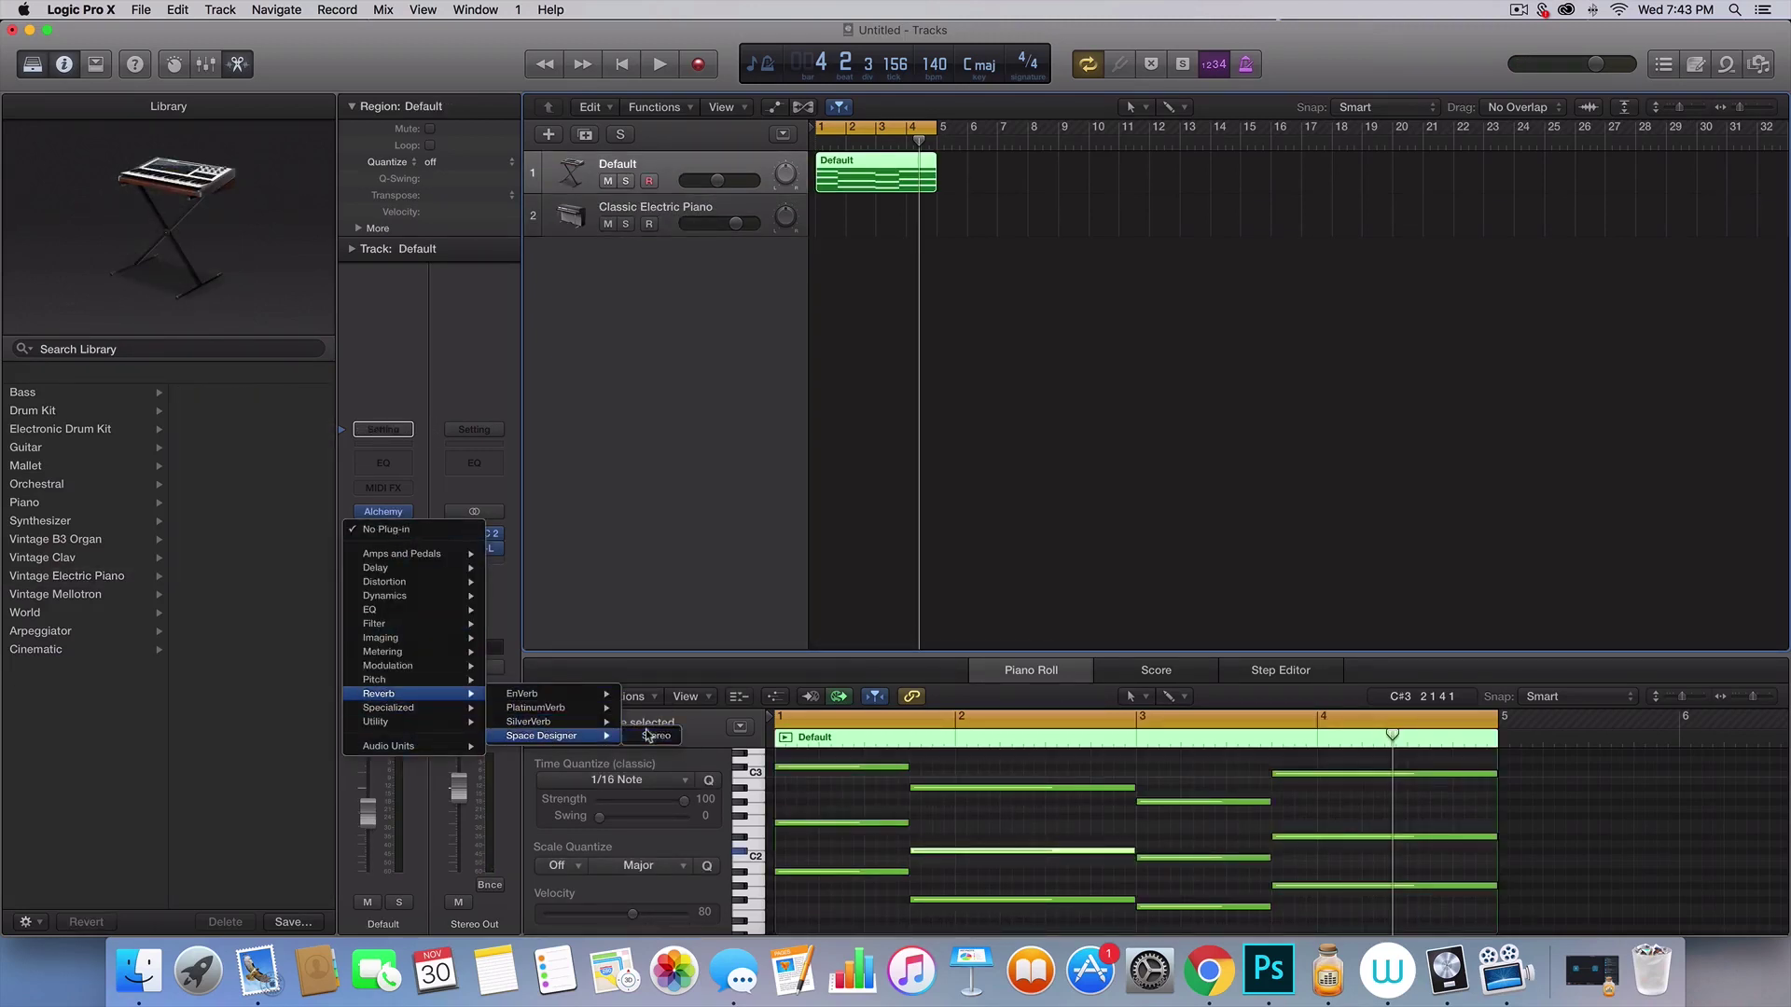
{"action": "left_click_drag", "start_coordinate": [647, 460], "coordinate": [647, 5]}
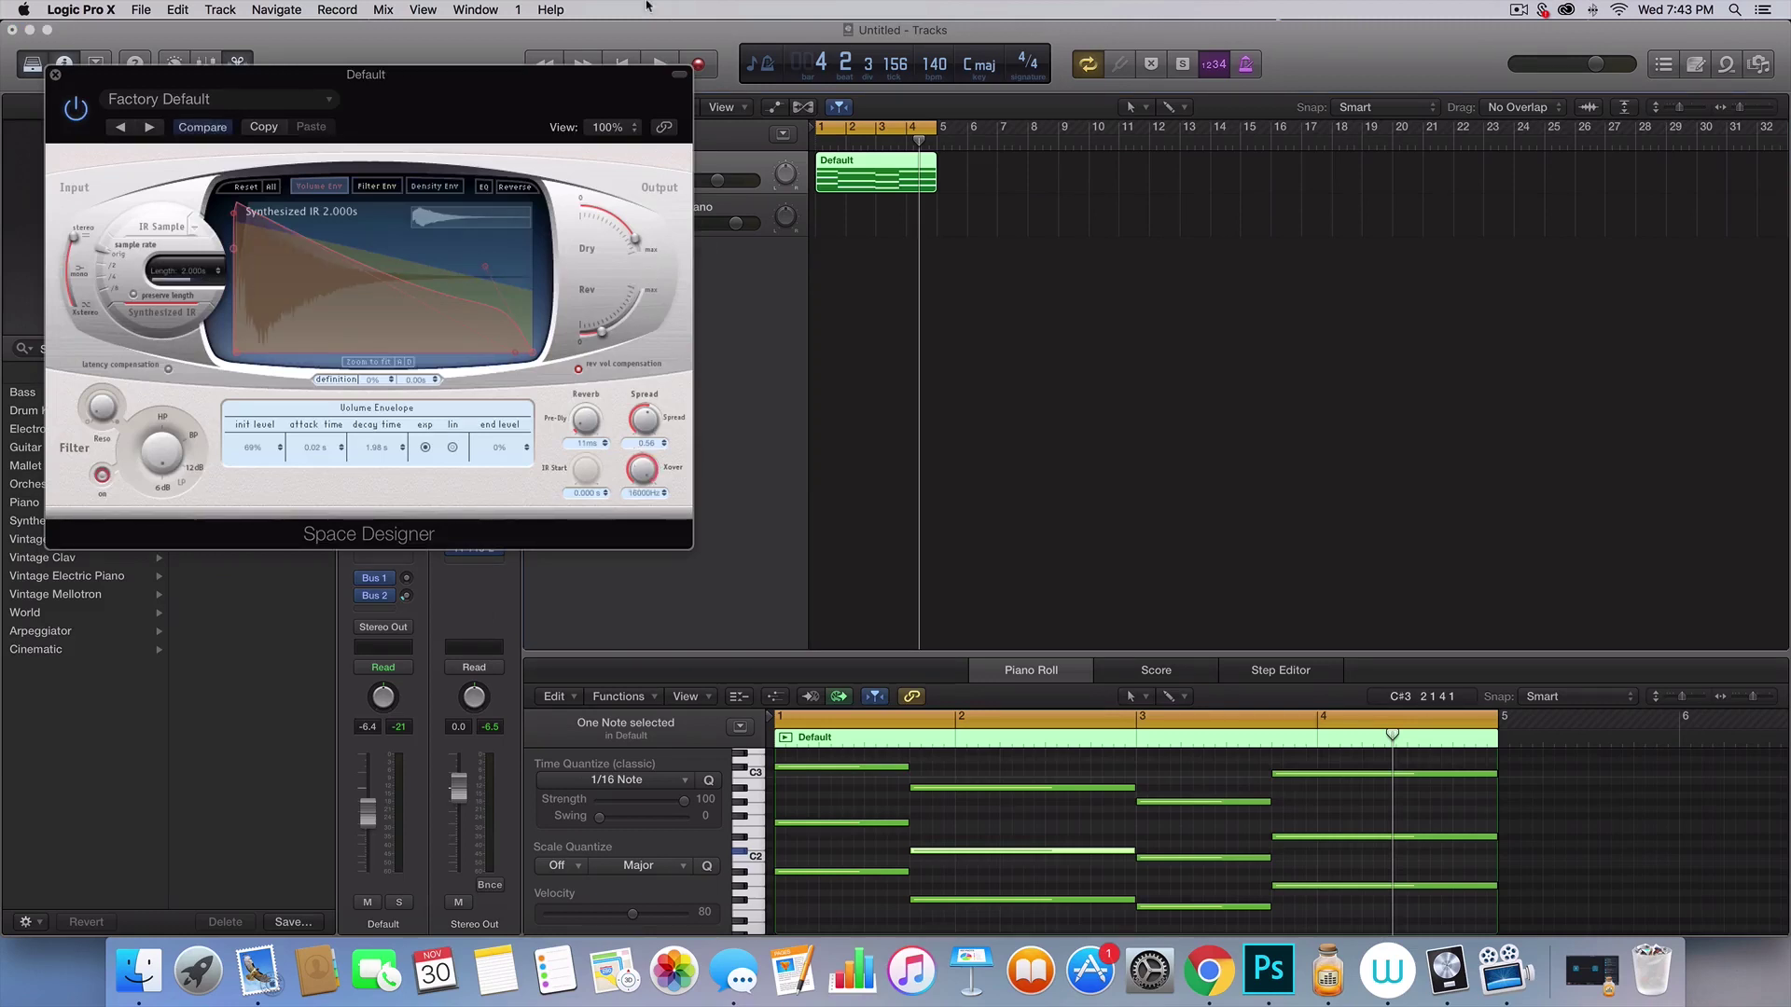
{"action": "left_click_drag", "start_coordinate": [647, 394], "coordinate": [647, 308]}
{"action": "left_click", "coordinate": [56, 75]}
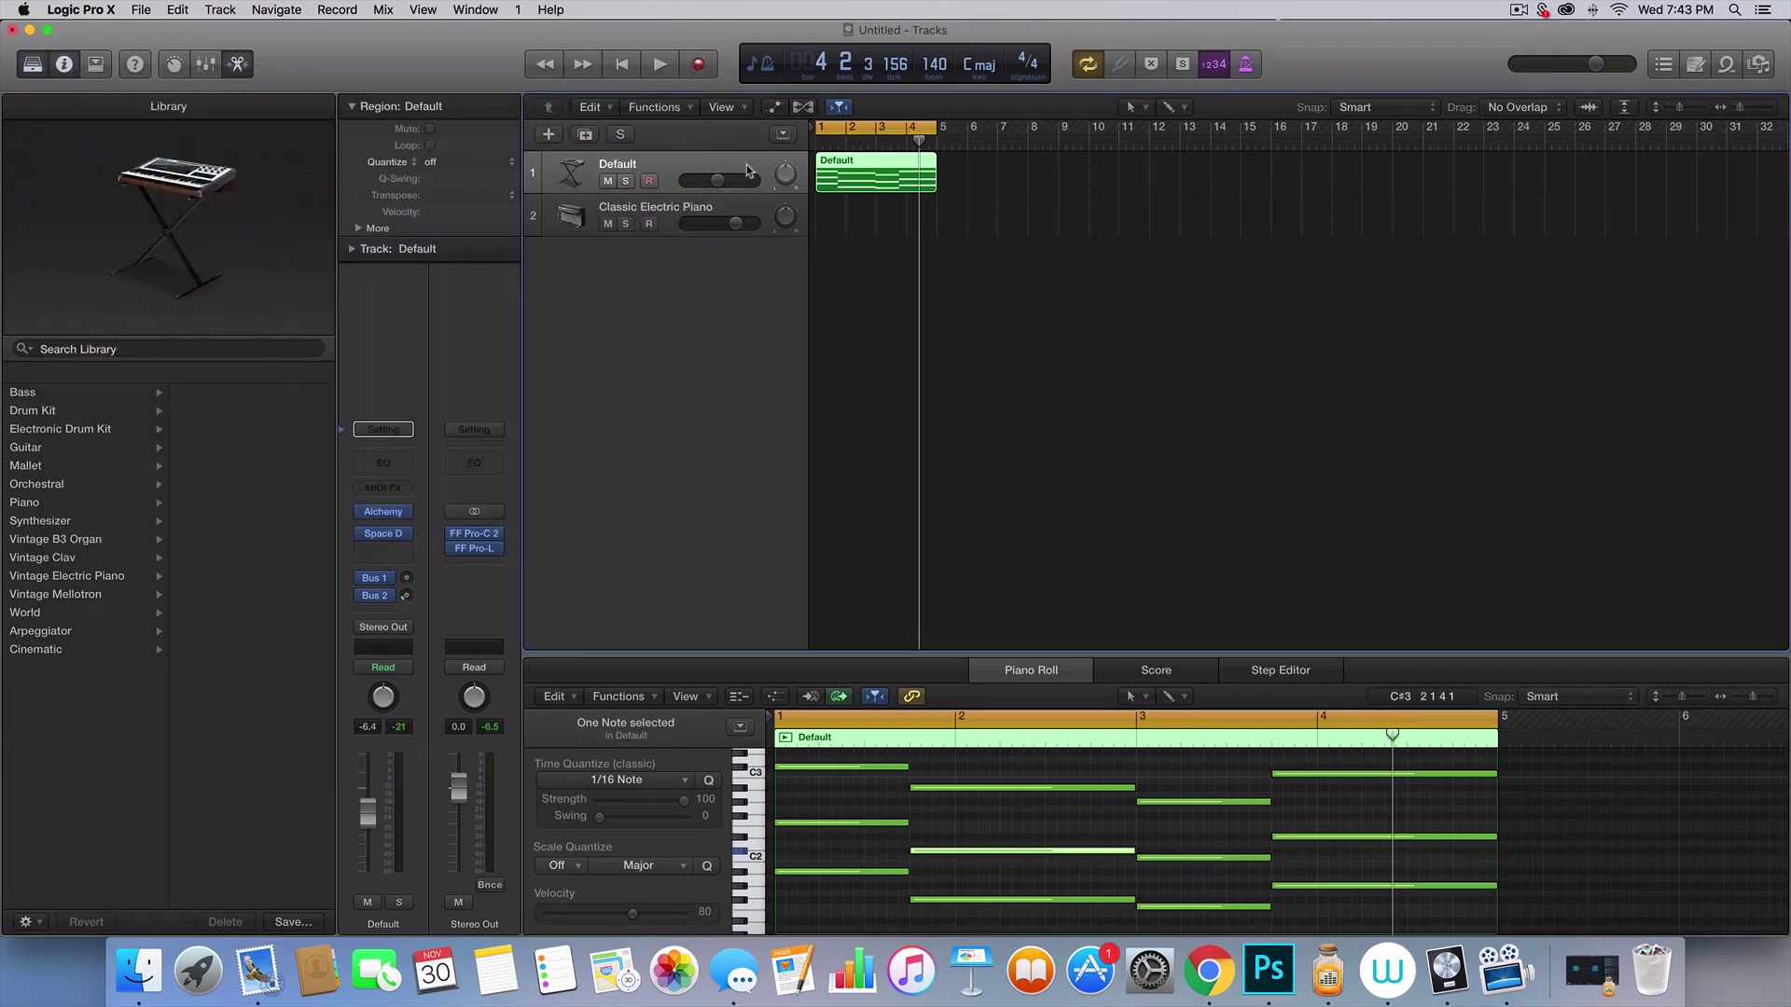
{"action": "left_click", "coordinate": [625, 181]}
- Nudge the Default track's volume up slightly while the beat plays
{"action": "key", "text": "space"}
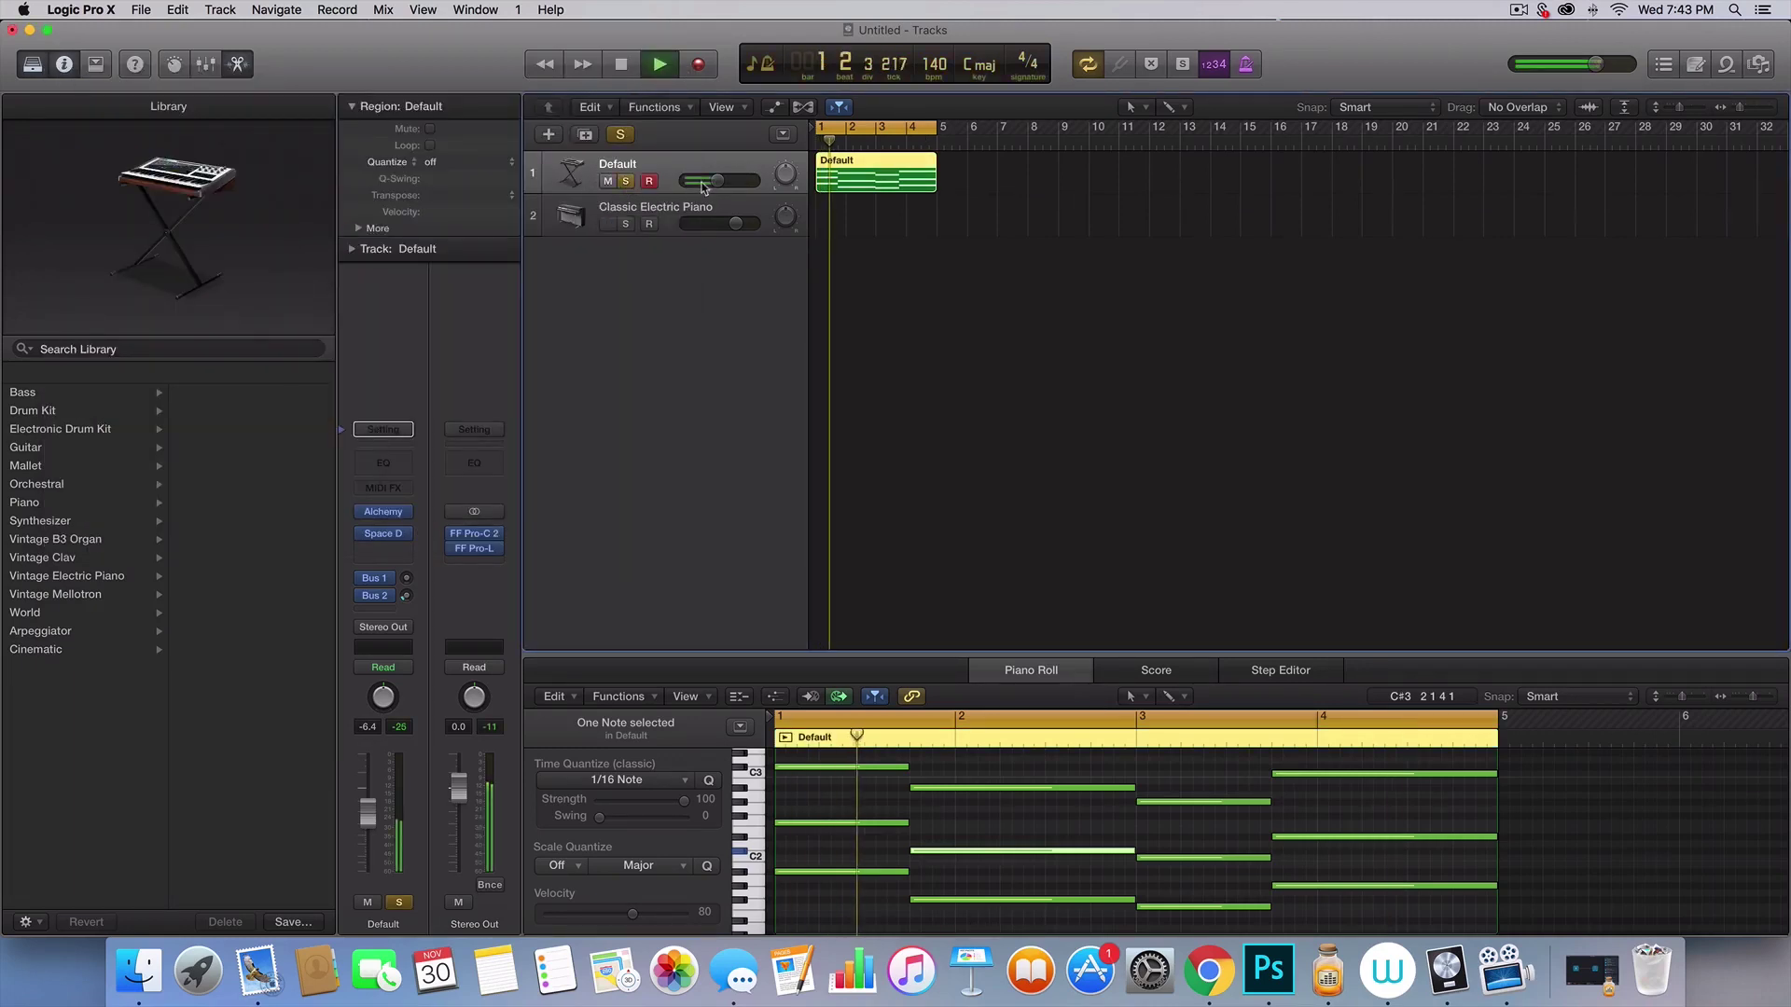
{"action": "left_click_drag", "start_coordinate": [716, 180], "coordinate": [721, 181]}
{"action": "key", "text": "space"}
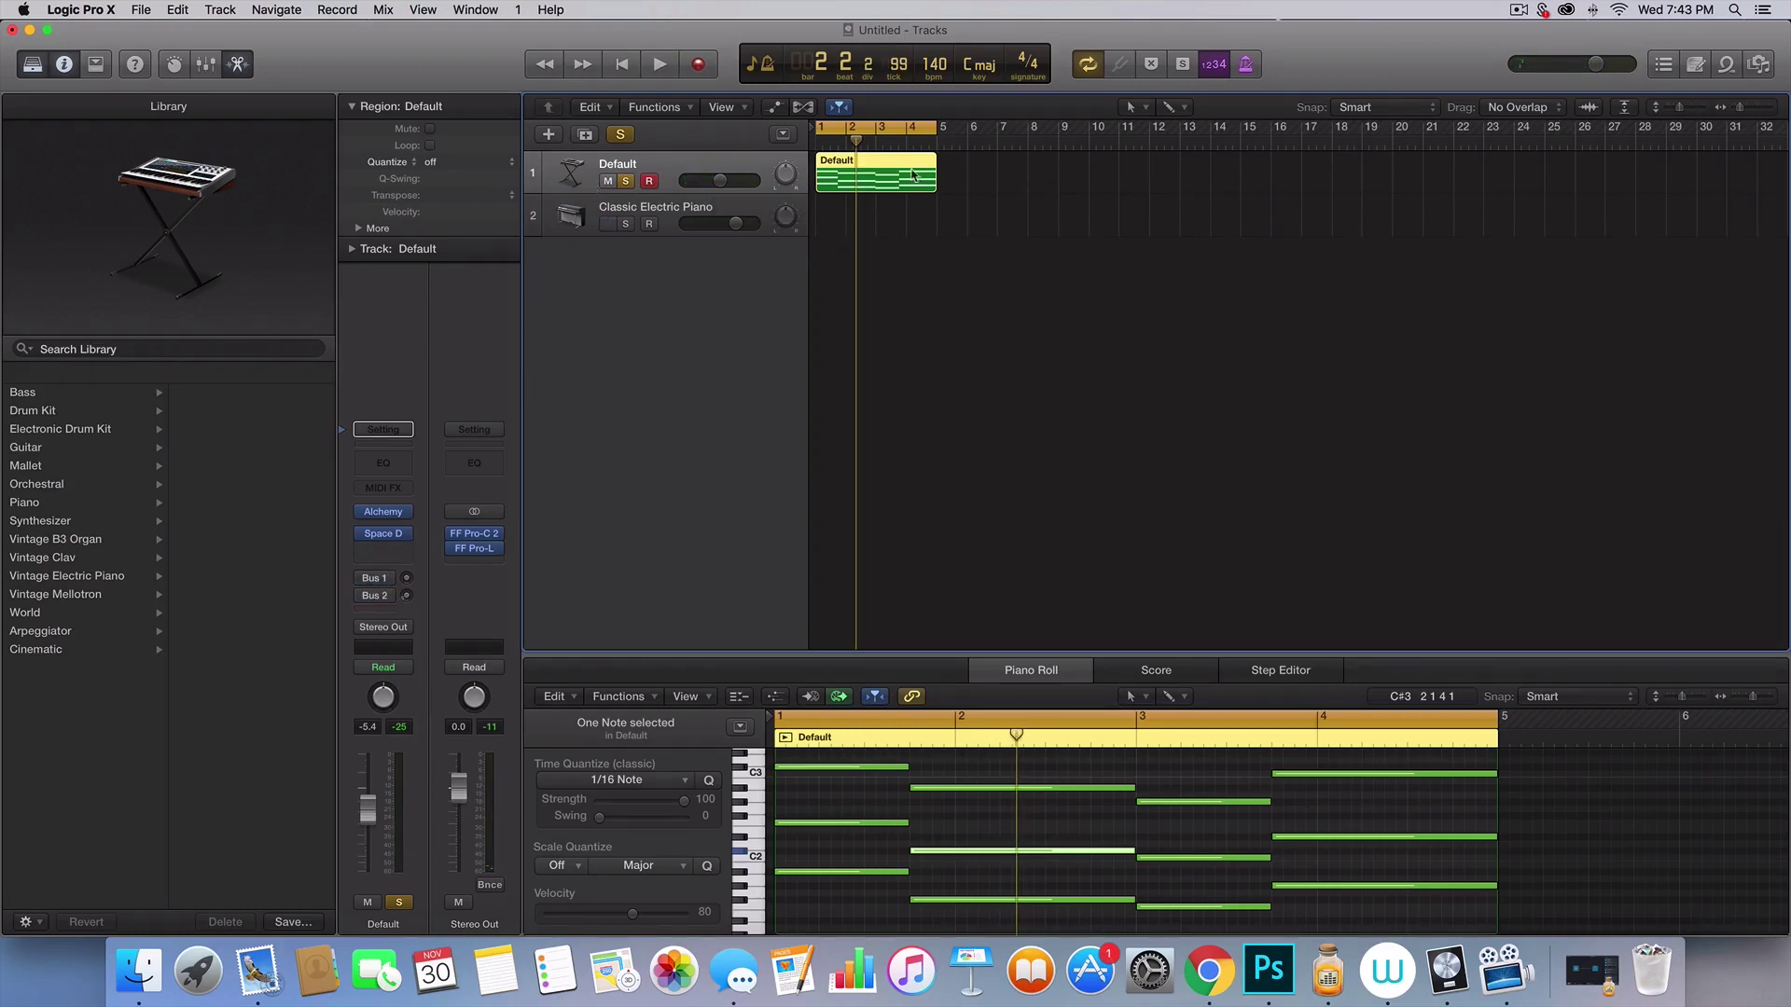
- Add a Channel EQ after the reverb with its low cut enabled at 170 Hz
{"action": "left_click", "coordinate": [384, 550]}
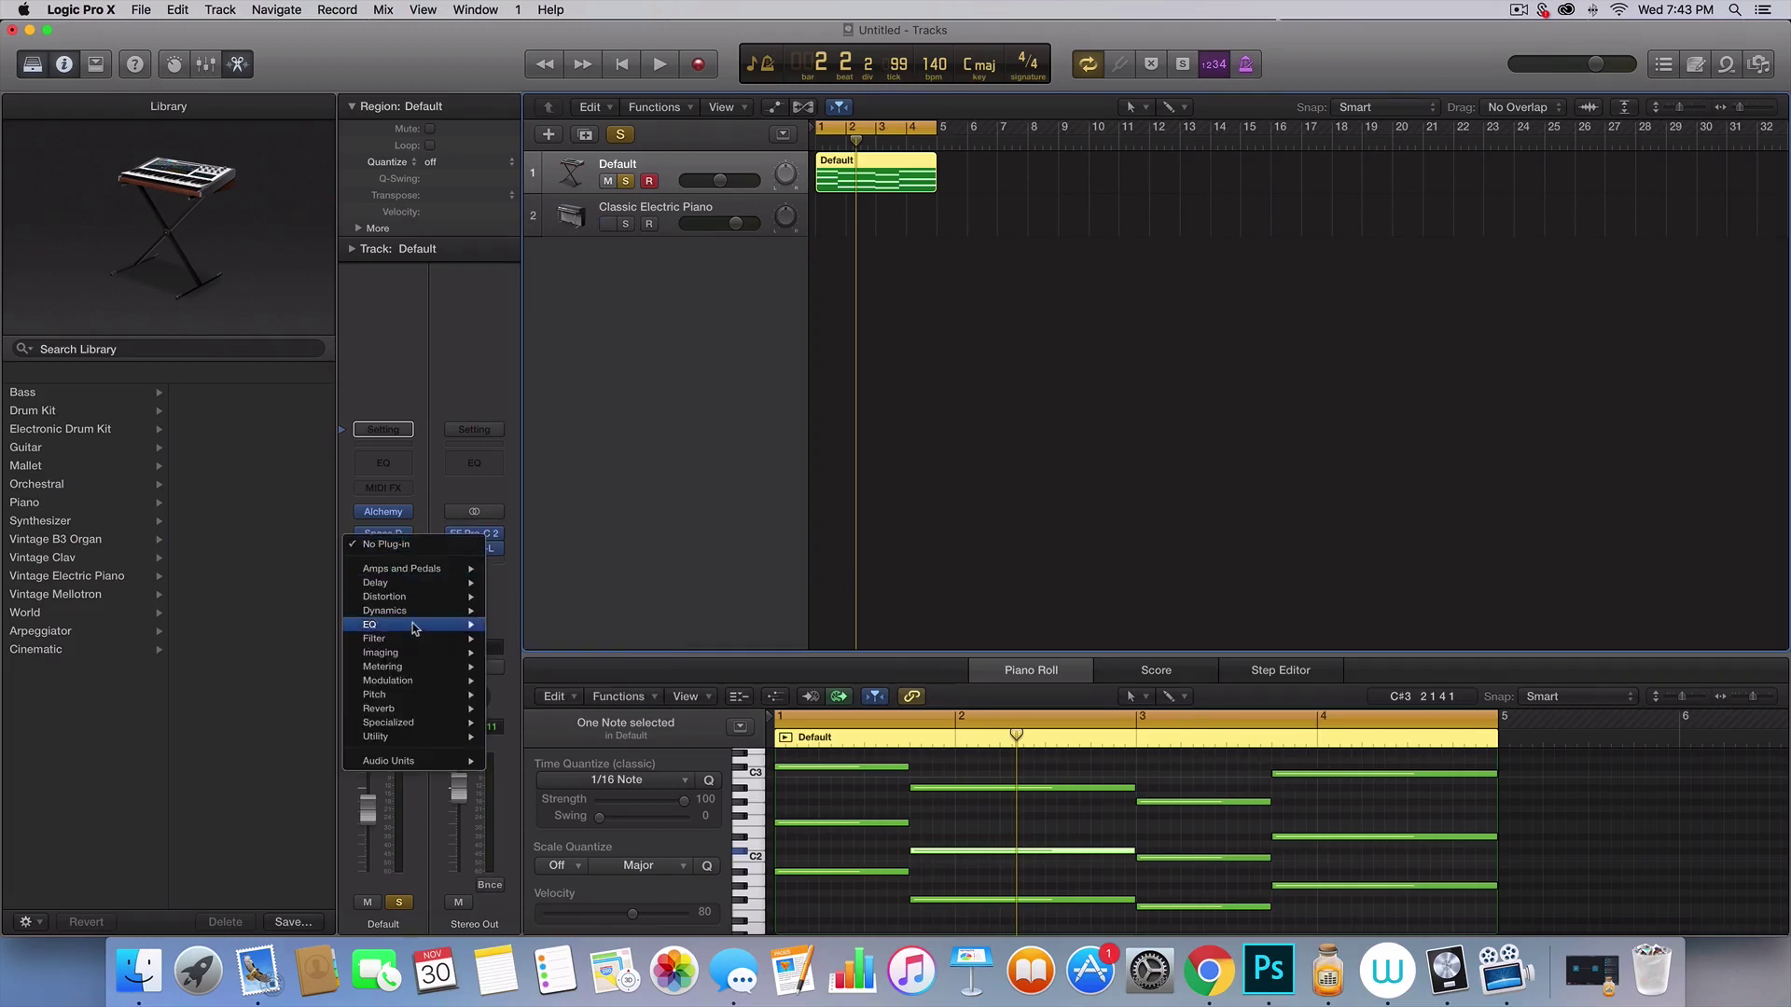
{"action": "mouse_move", "coordinate": [431, 625]}
{"action": "mouse_move", "coordinate": [549, 626]}
{"action": "left_click", "coordinate": [653, 625]}
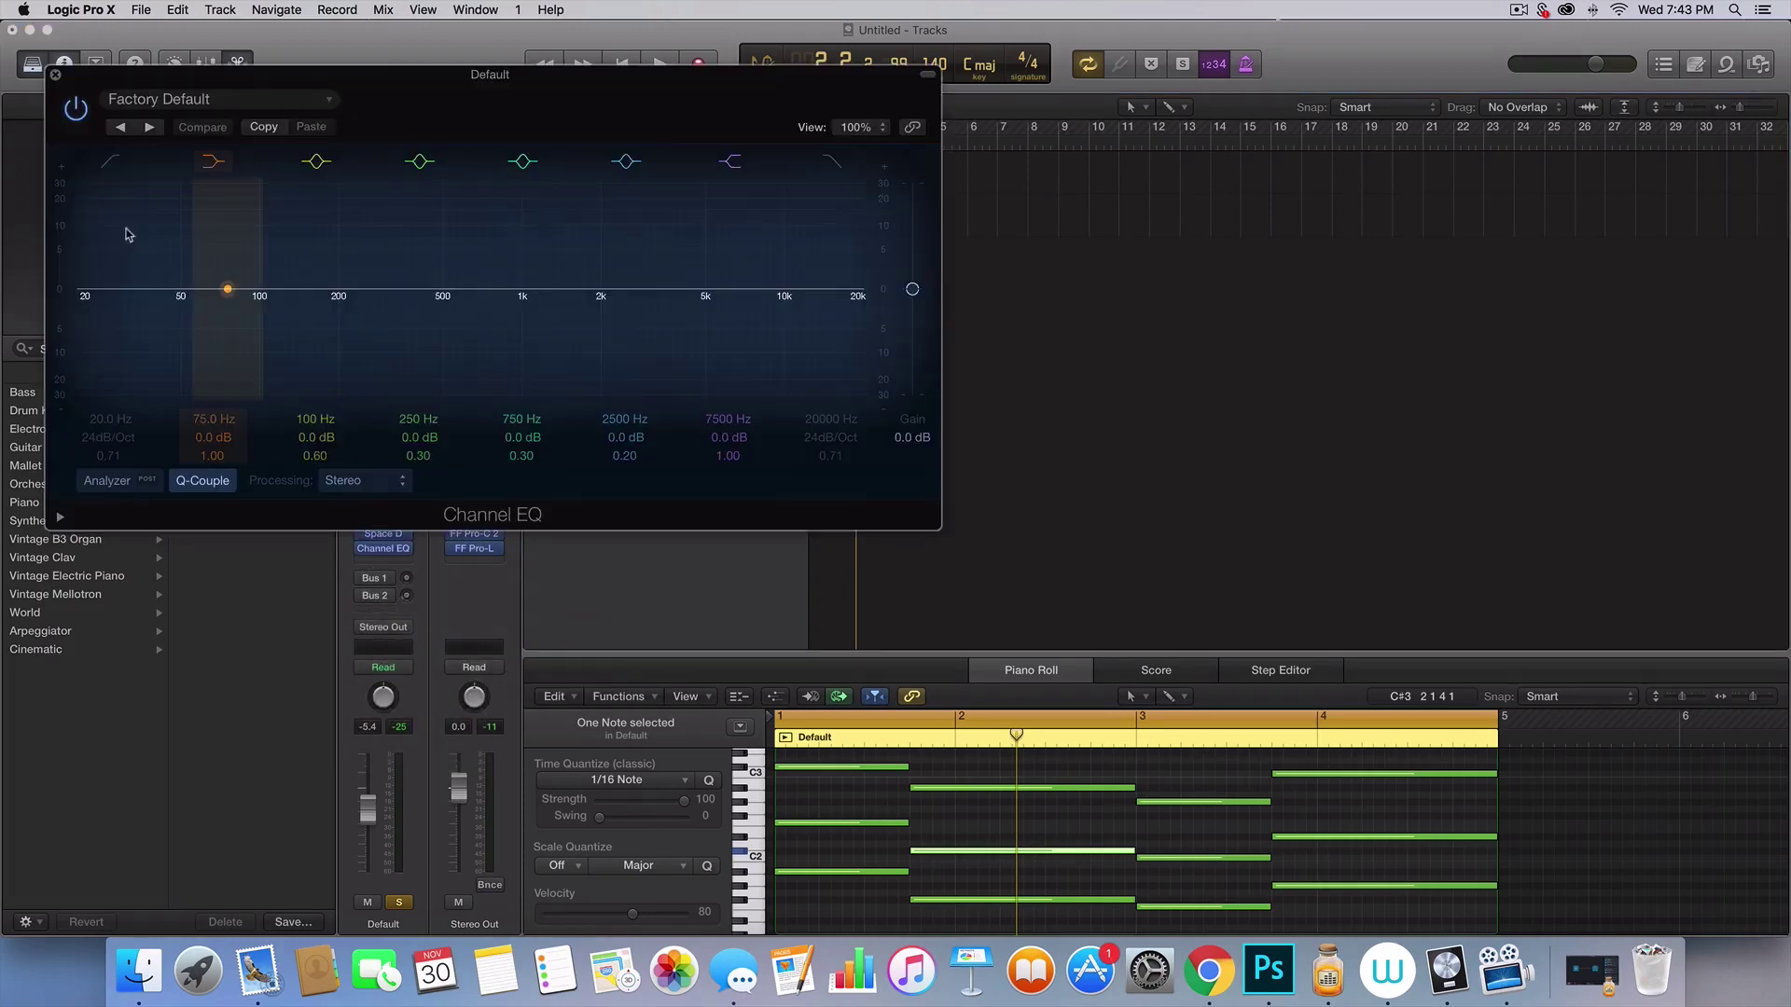
{"action": "left_click", "coordinate": [110, 162]}
{"action": "left_click_drag", "start_coordinate": [98, 347], "coordinate": [360, 350]}
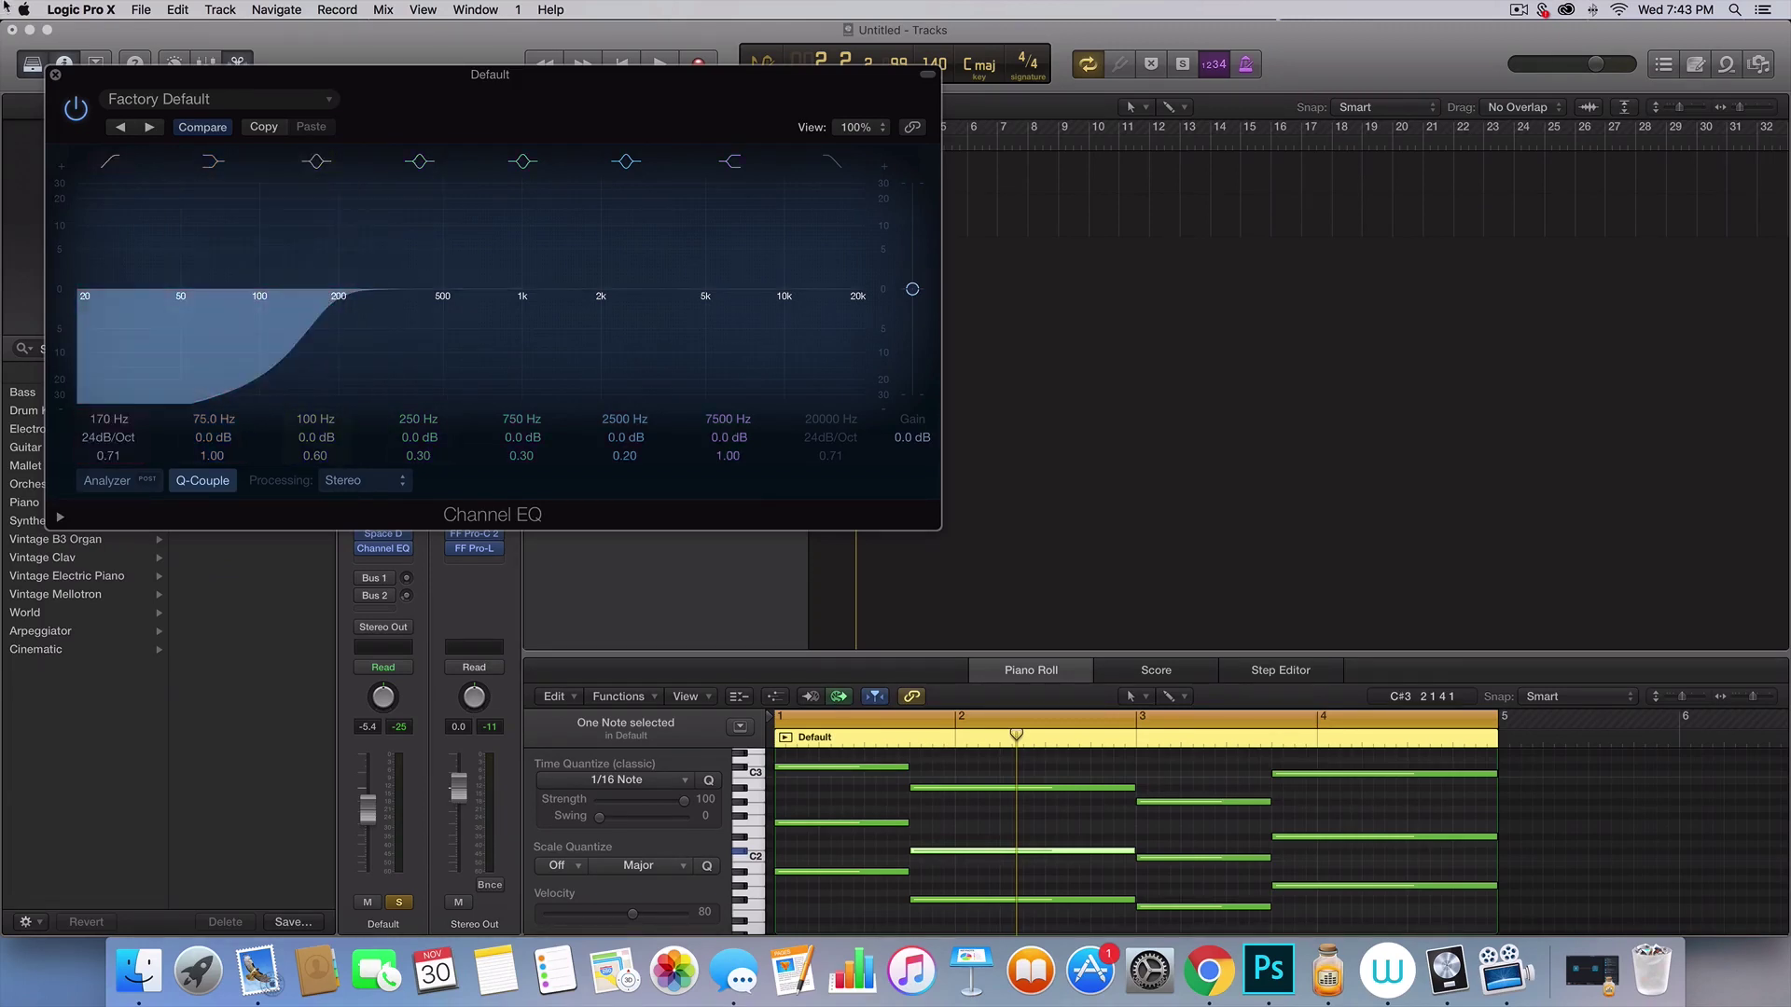
- Close the Channel EQ, unsolo the Default track and reselect the Default region
{"action": "left_click", "coordinate": [55, 75]}
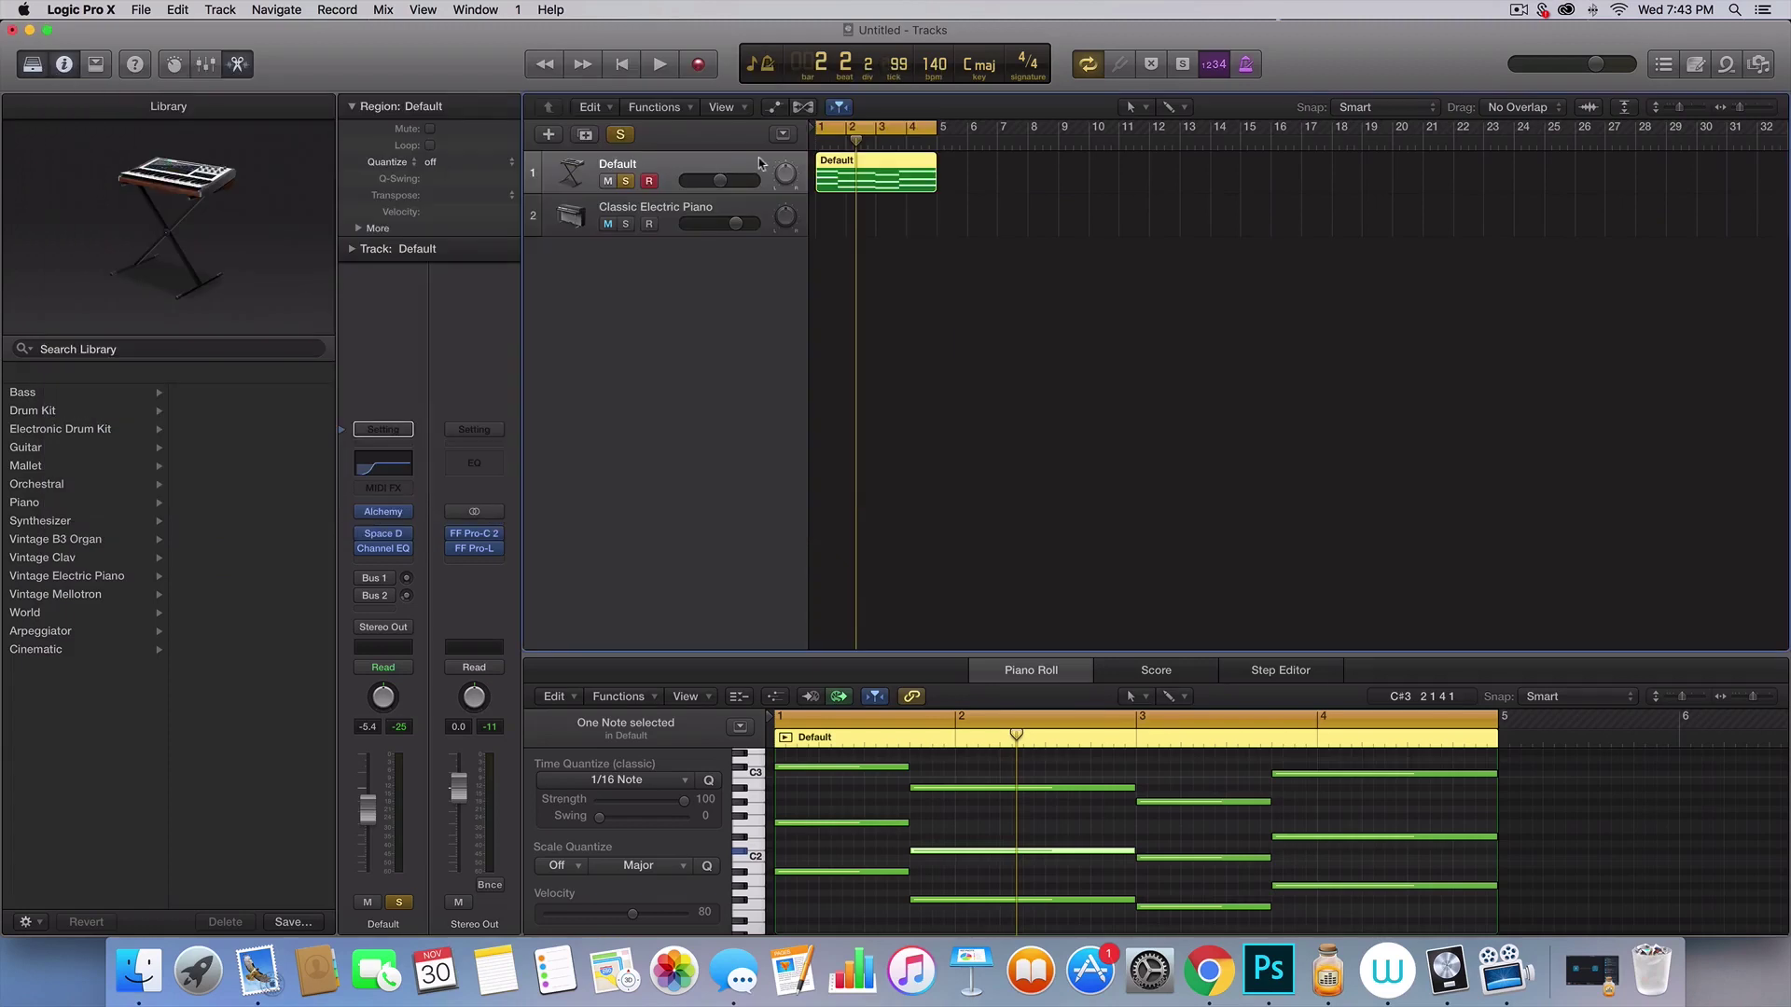
{"action": "left_click", "coordinate": [625, 181]}
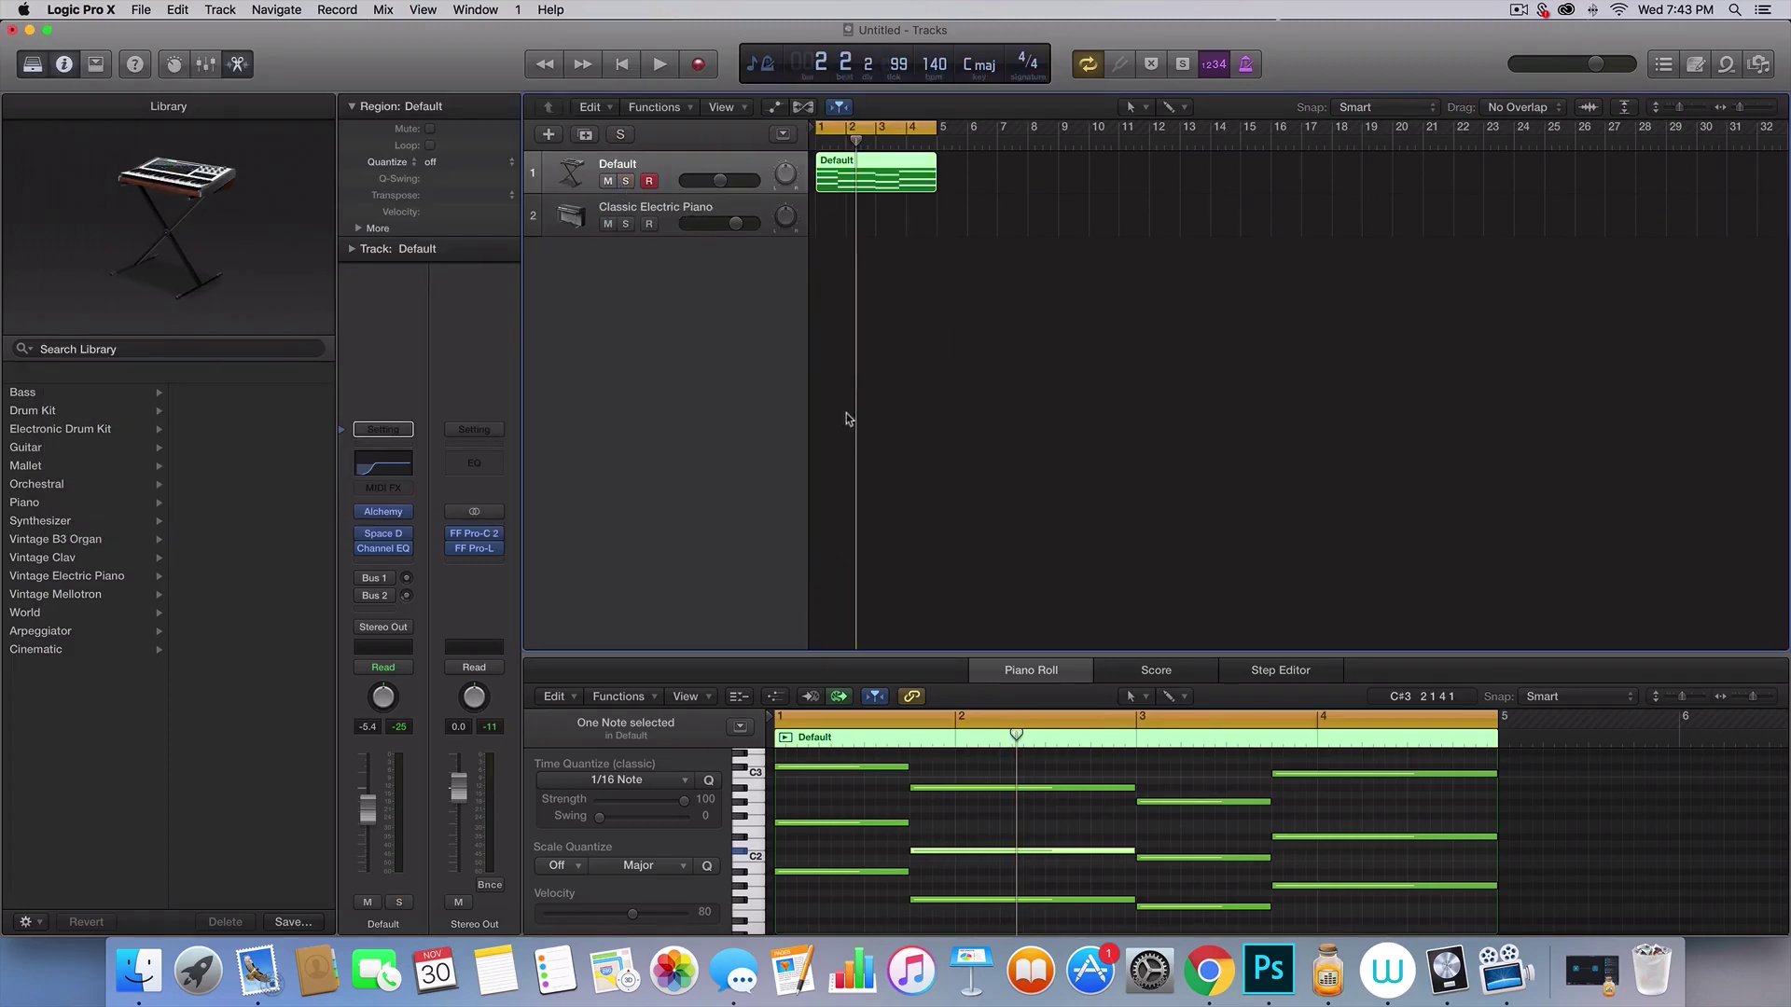
{"action": "left_click", "coordinate": [492, 563]}
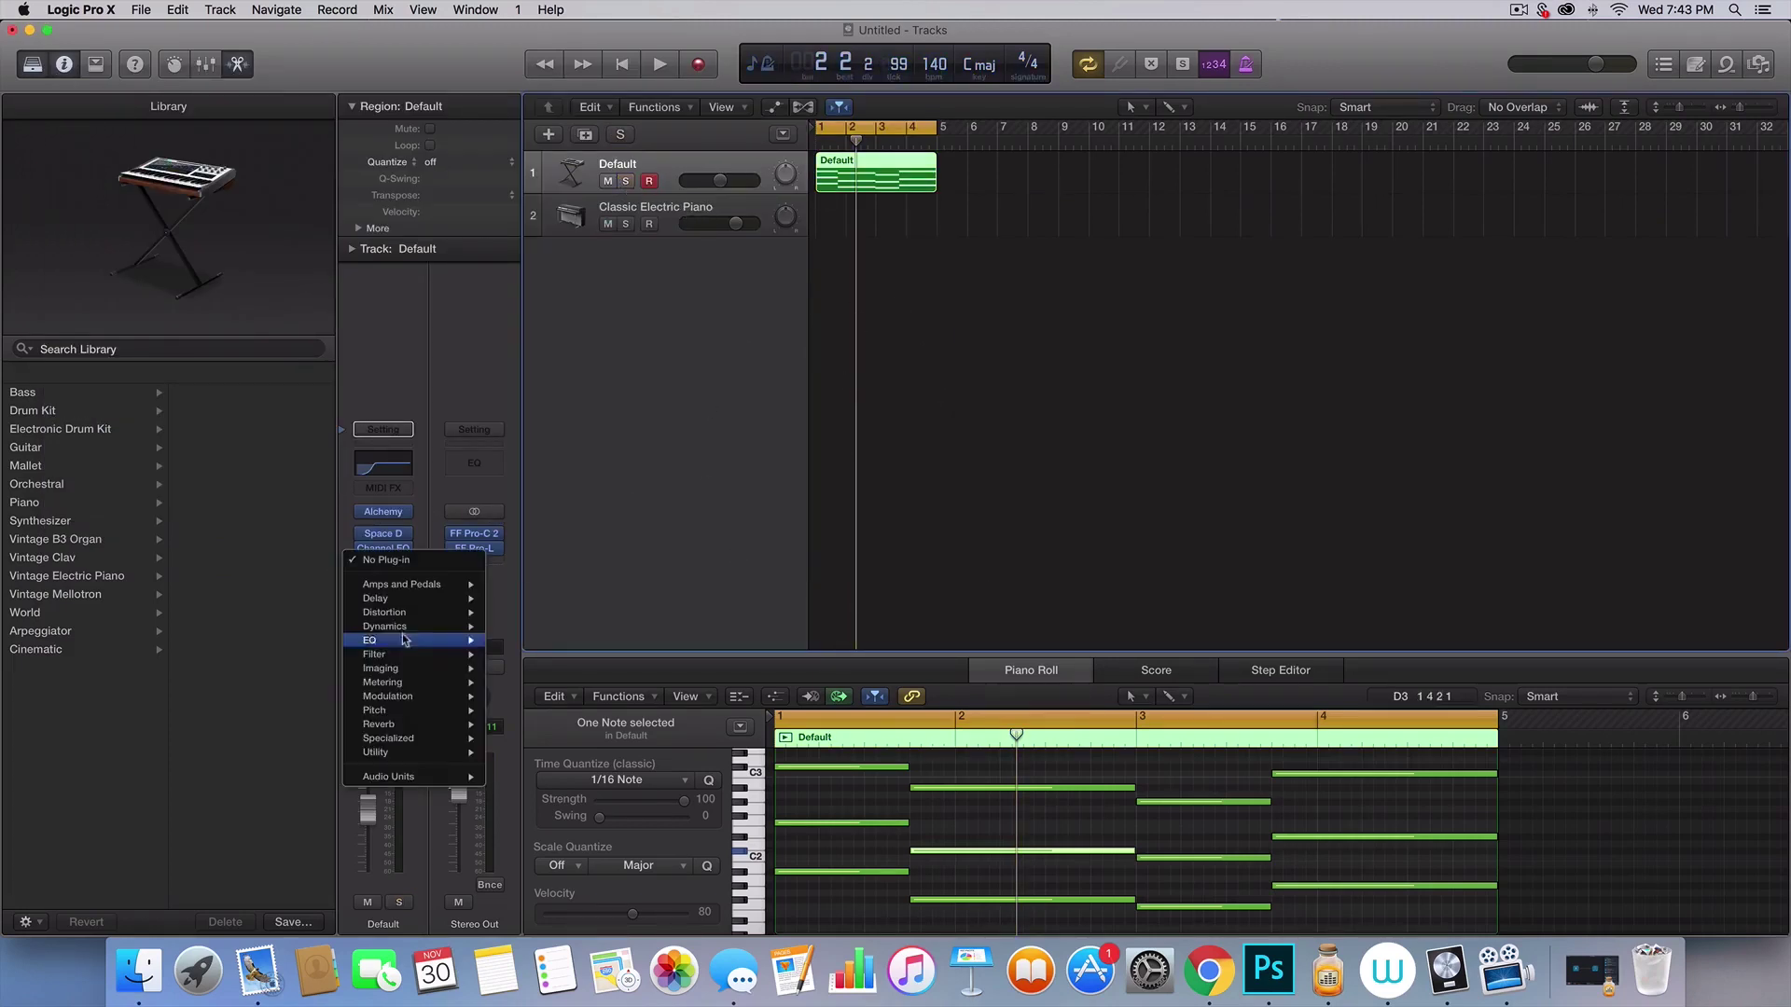
{"action": "left_click", "coordinate": [772, 508]}
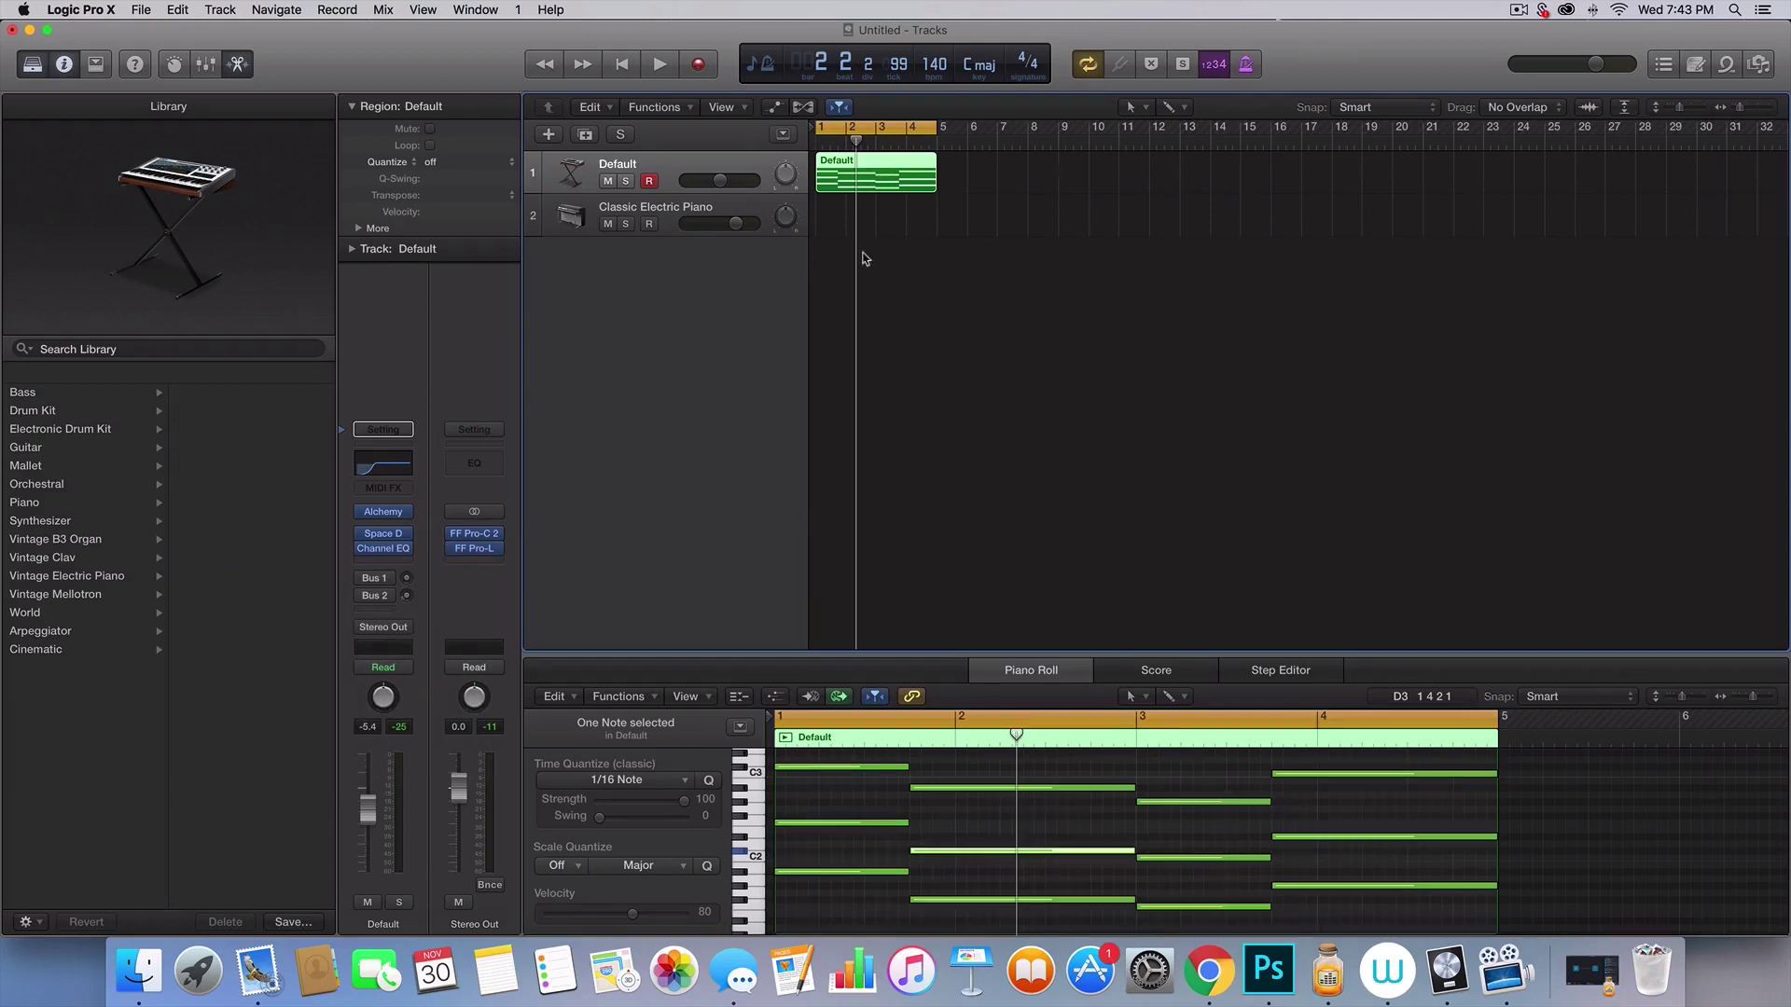
{"action": "left_click", "coordinate": [863, 258]}
{"action": "left_click", "coordinate": [865, 168]}
- Add a stereo Compressor after the Channel EQ and turn the Default track down to -8.4 dB
{"action": "left_click", "coordinate": [394, 562]}
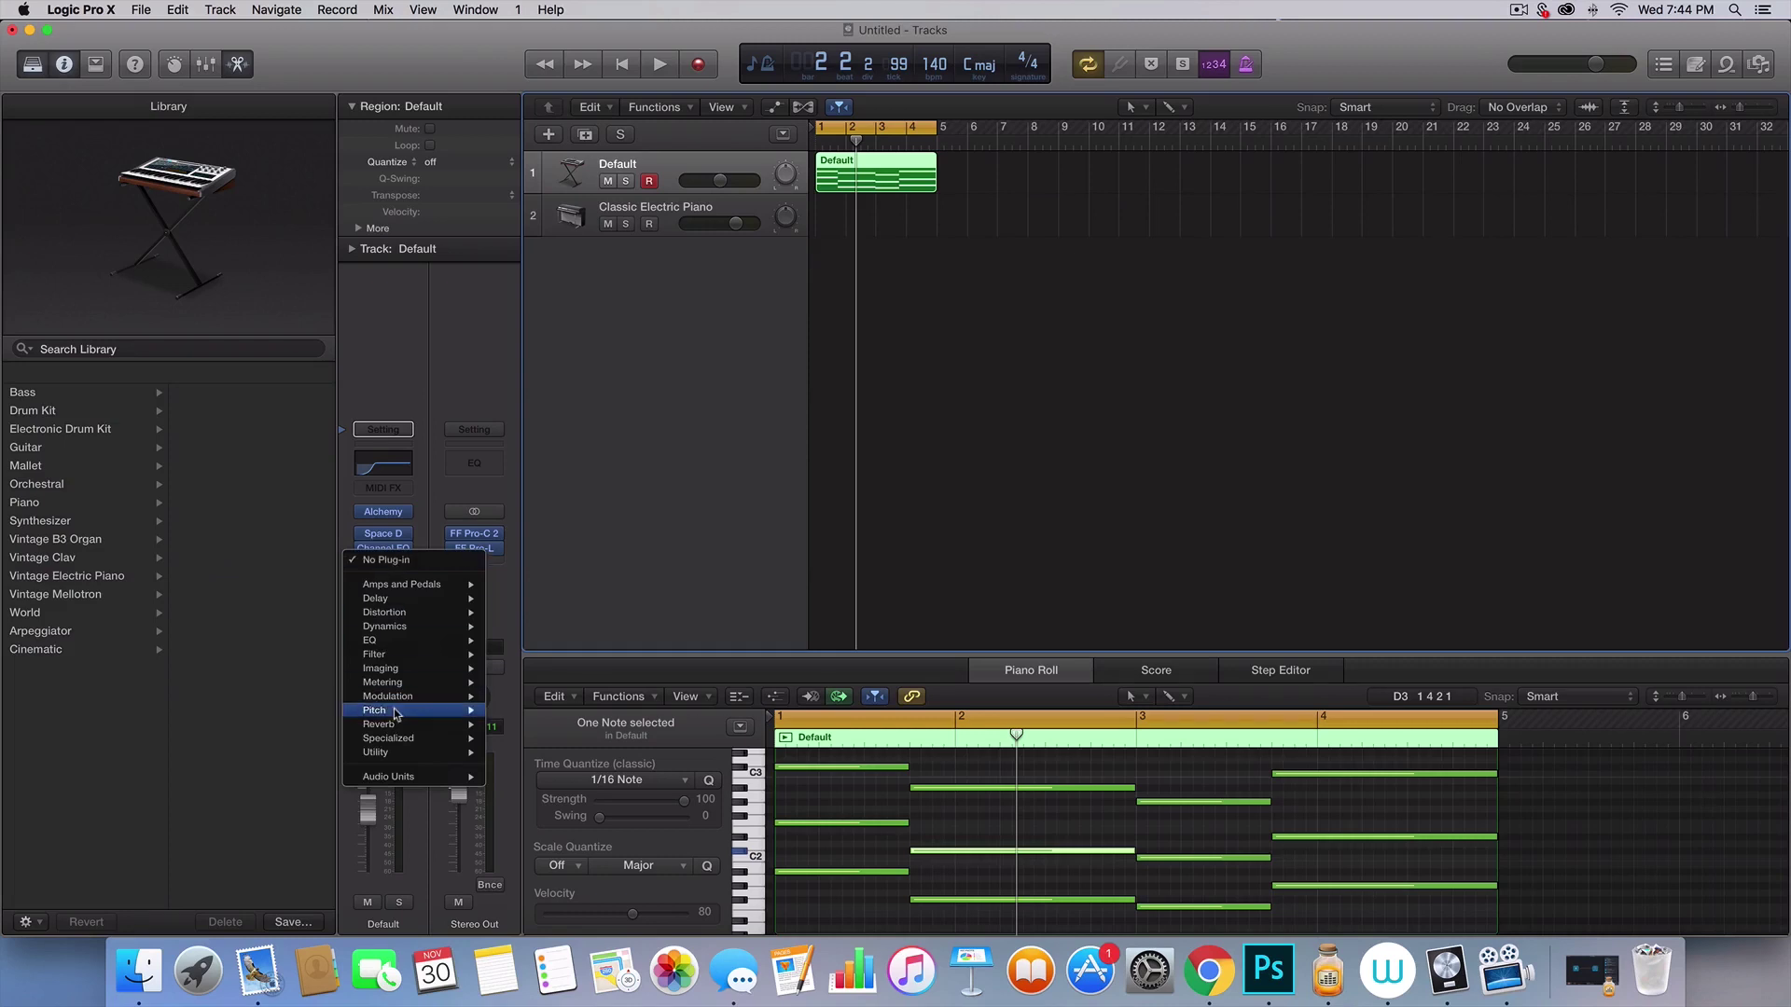
{"action": "mouse_move", "coordinate": [445, 614]}
{"action": "mouse_move", "coordinate": [559, 638]}
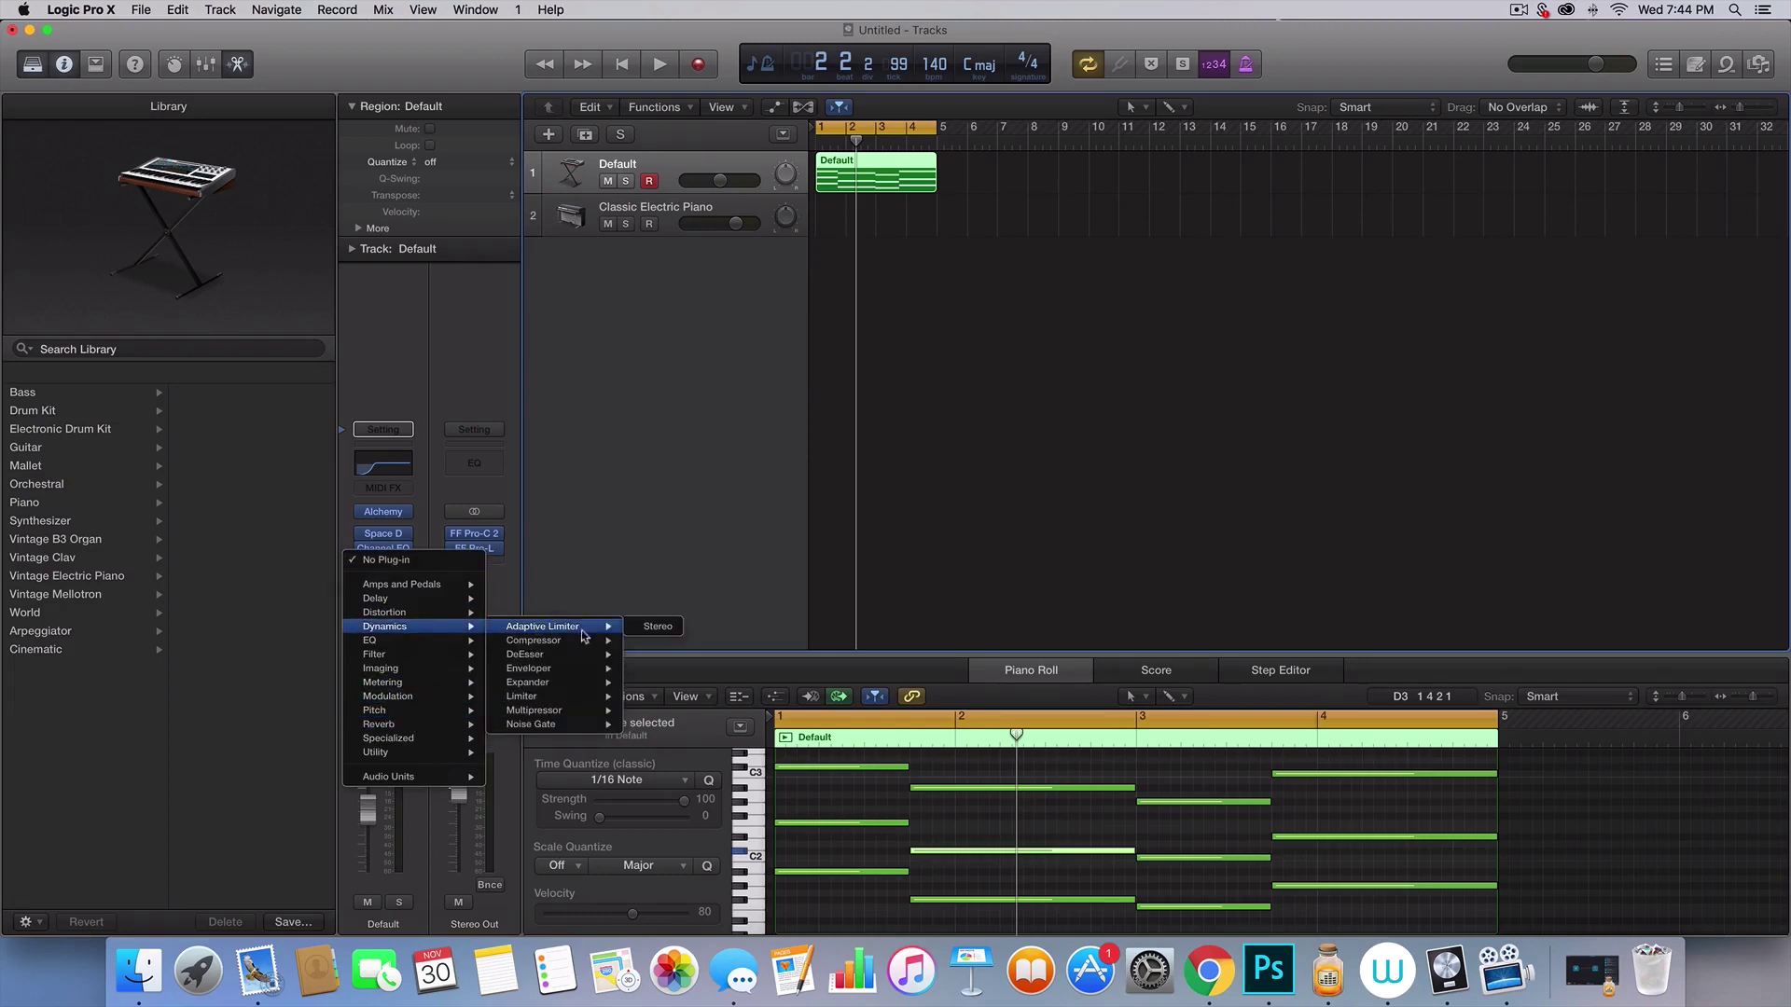
{"action": "left_click", "coordinate": [656, 641]}
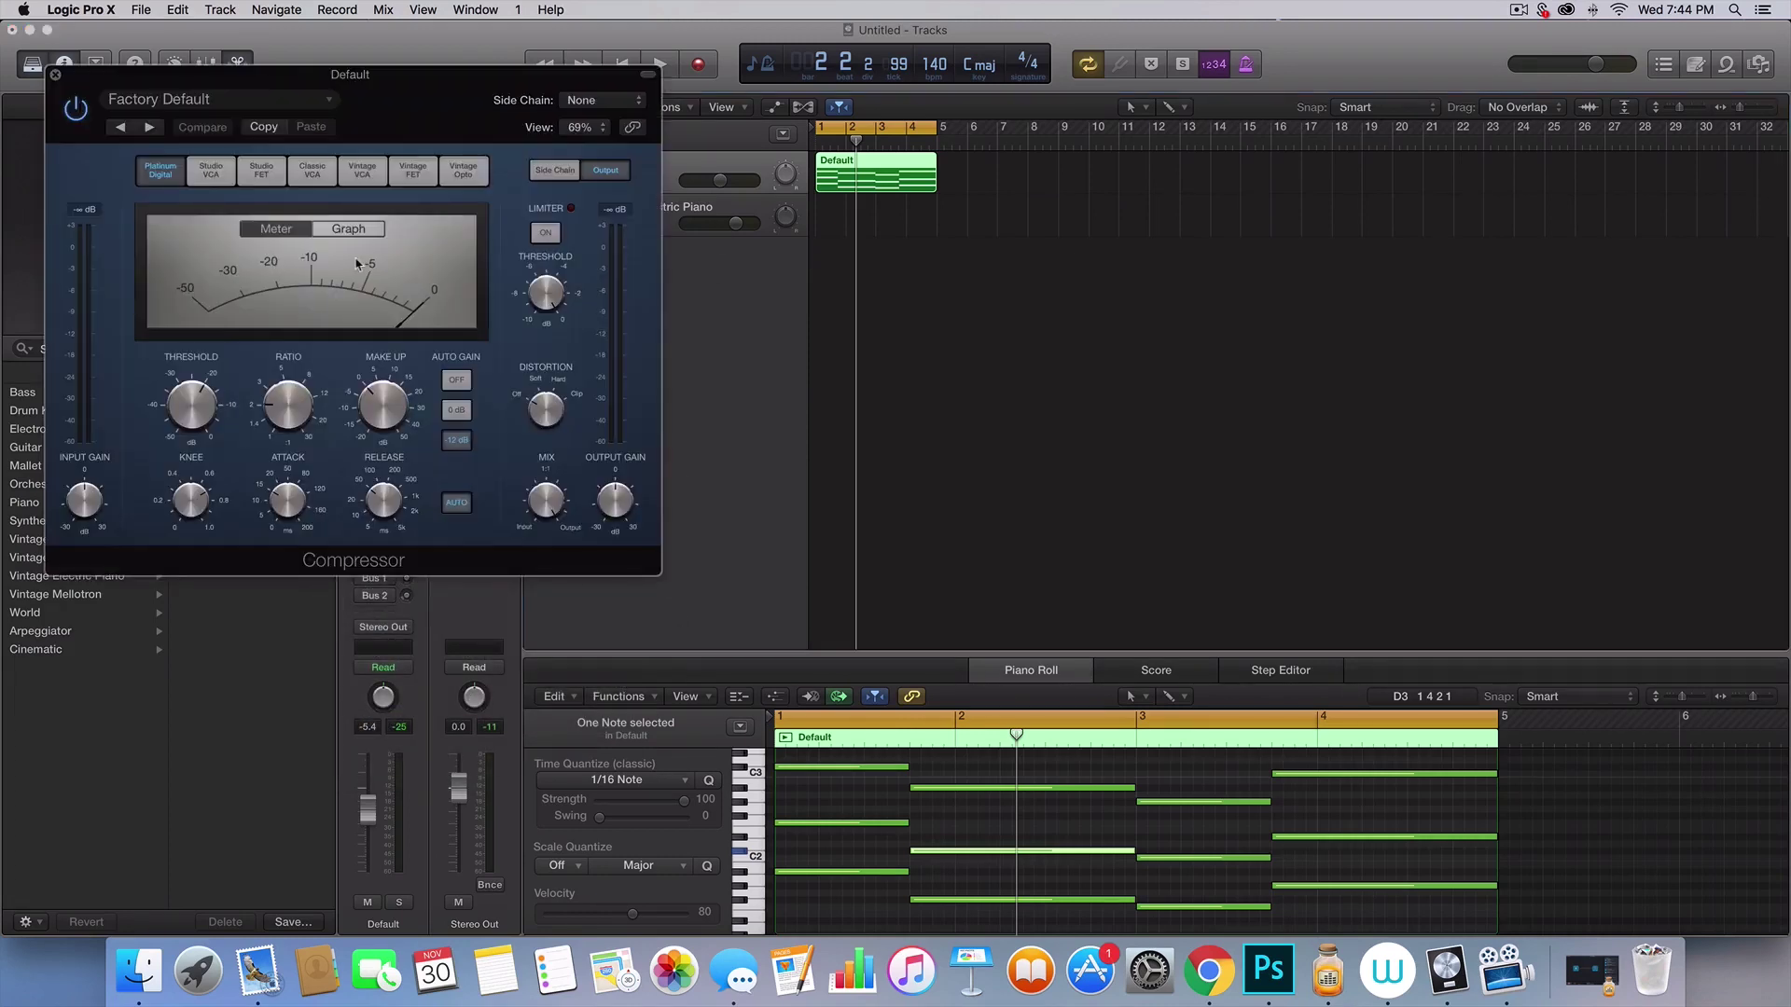
{"action": "key", "text": "space"}
{"action": "left_click_drag", "start_coordinate": [163, 413], "coordinate": [168, 463]}
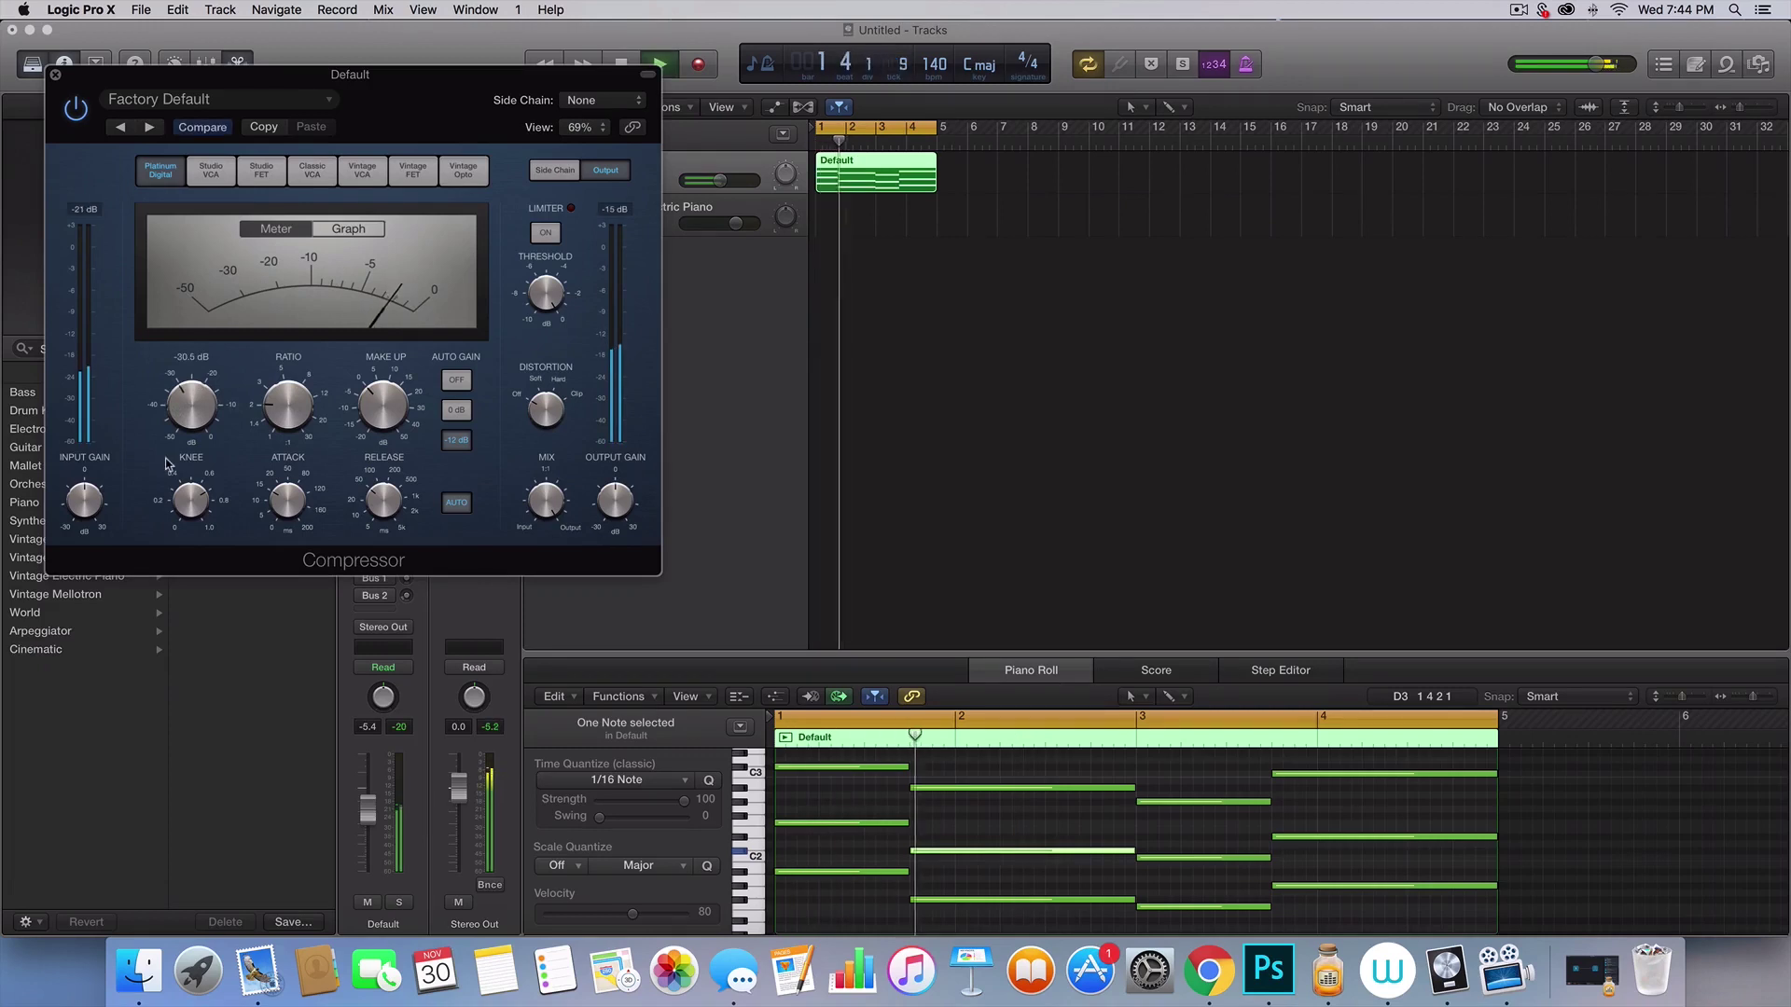
{"action": "key", "text": "space"}
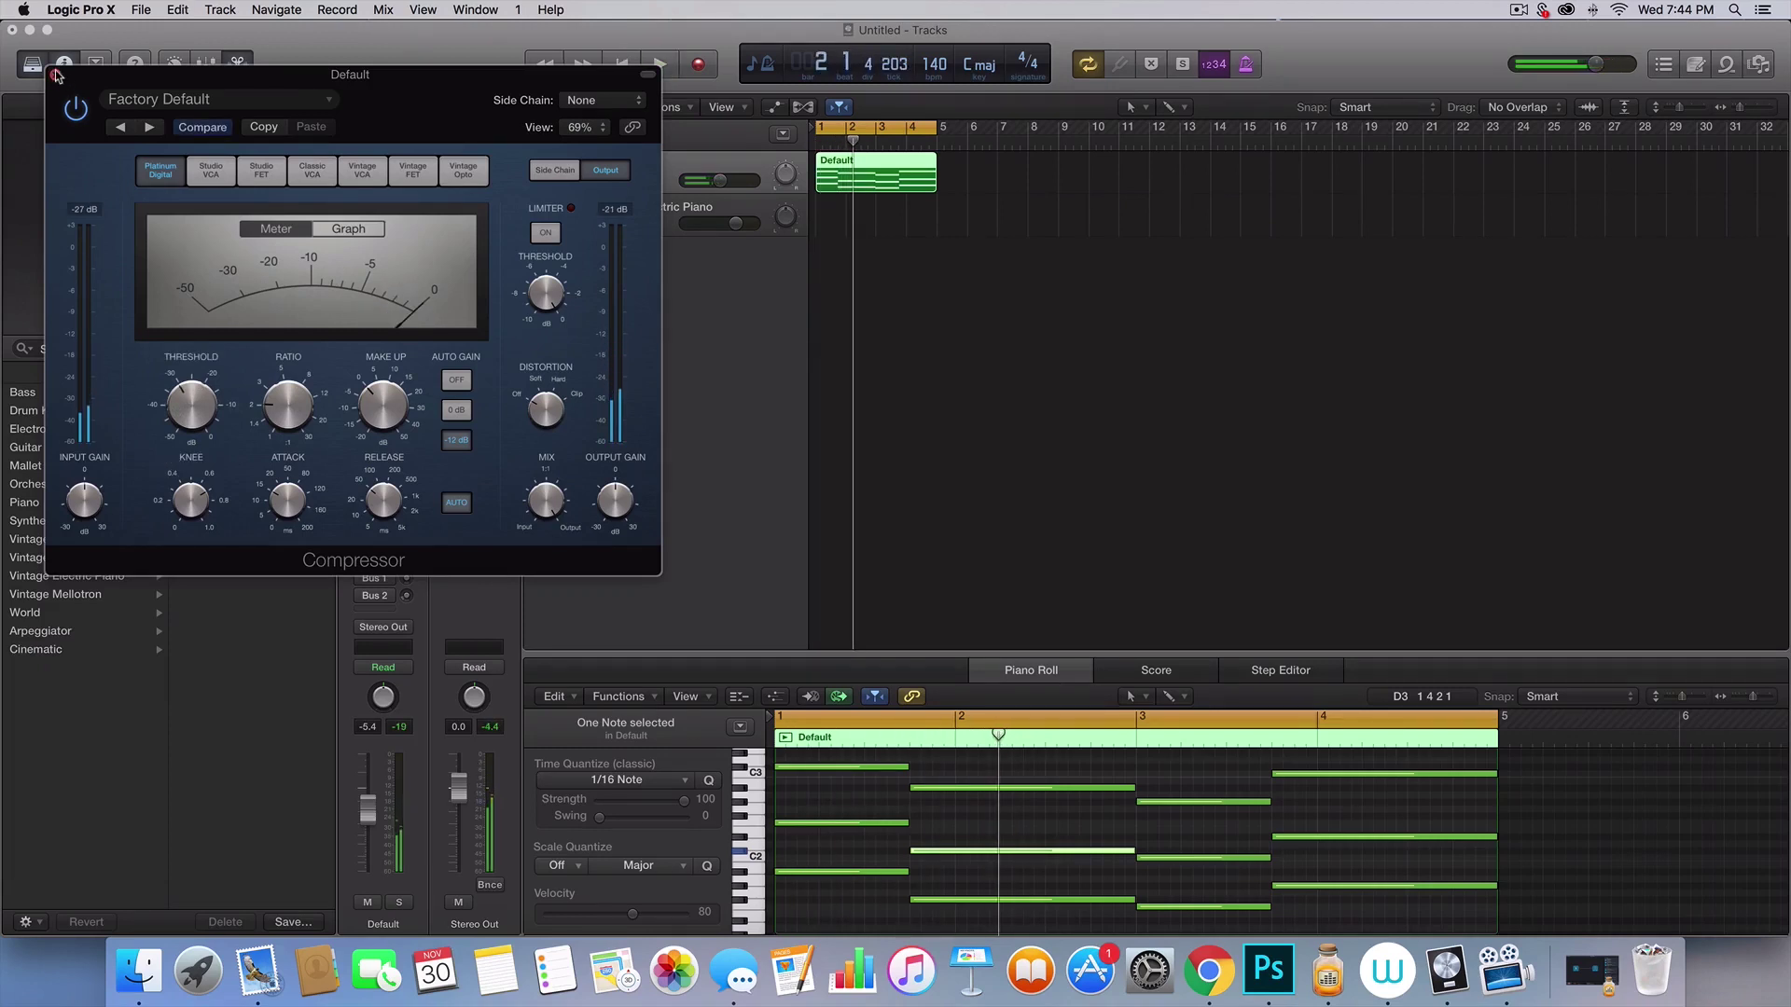
{"action": "left_click", "coordinate": [56, 73]}
{"action": "left_click_drag", "start_coordinate": [719, 180], "coordinate": [707, 180]}
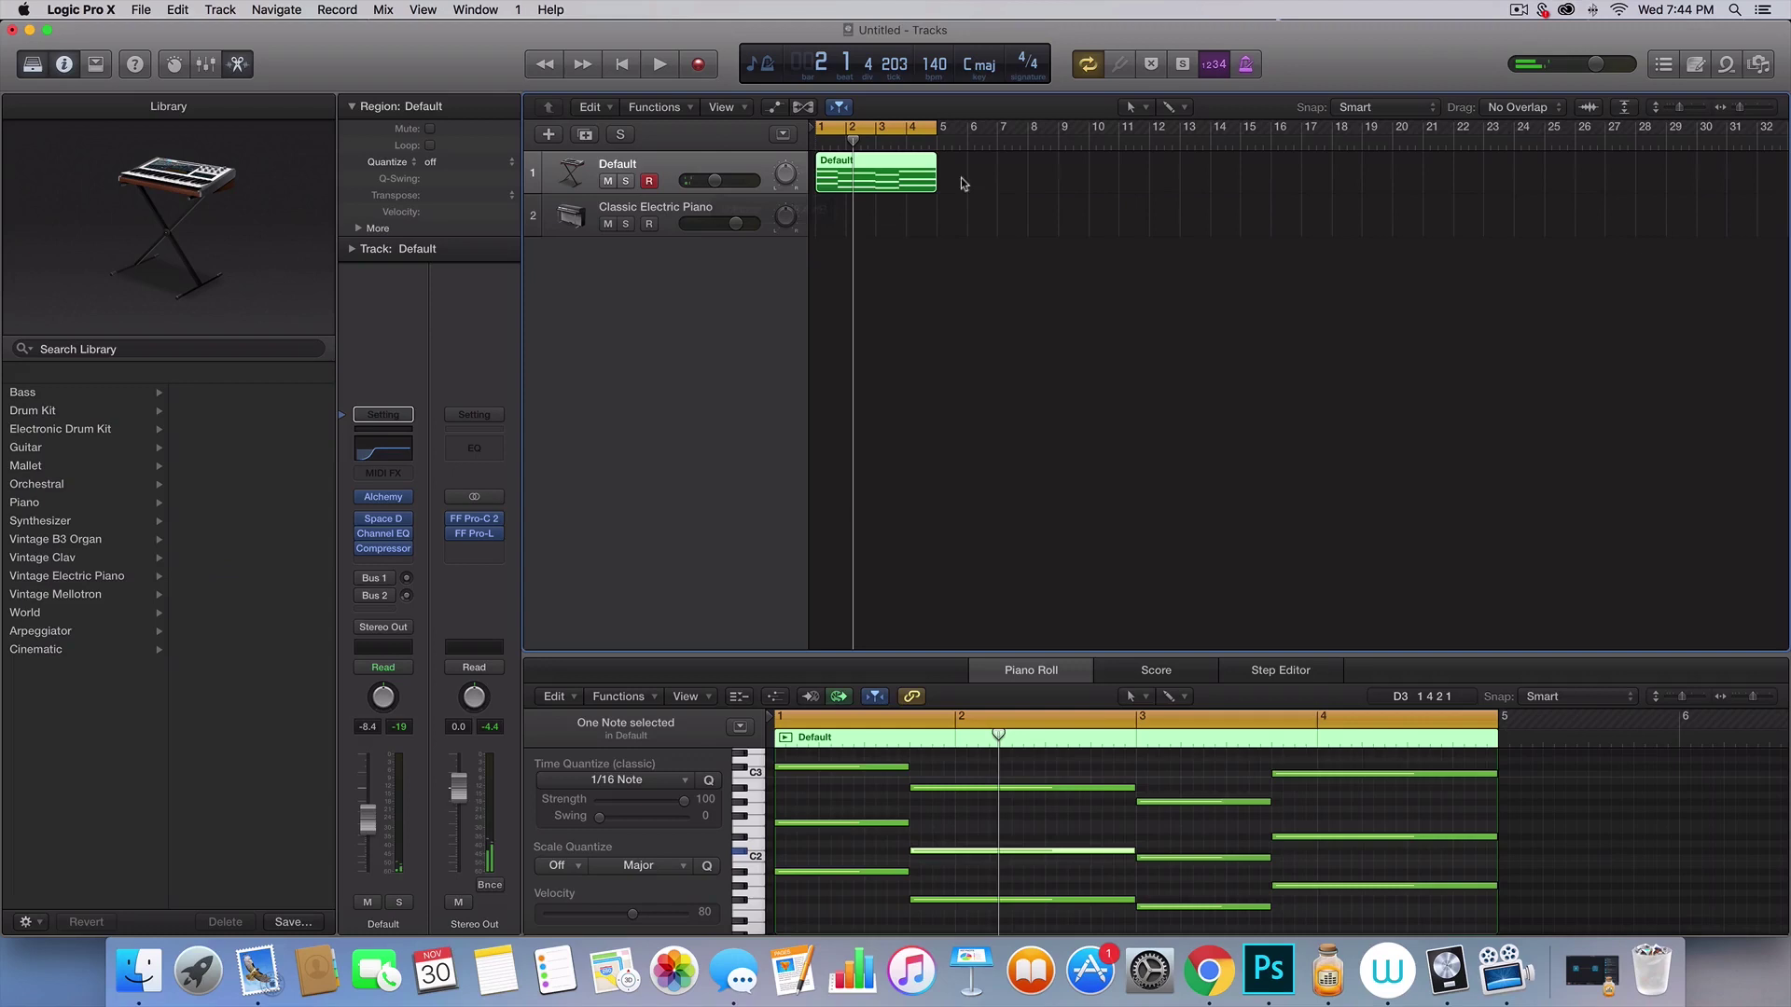
- Select the Classic Electric Piano track and inspect the Default region's chord notes in an enlarged Piano Roll
{"action": "left_click", "coordinate": [1022, 187]}
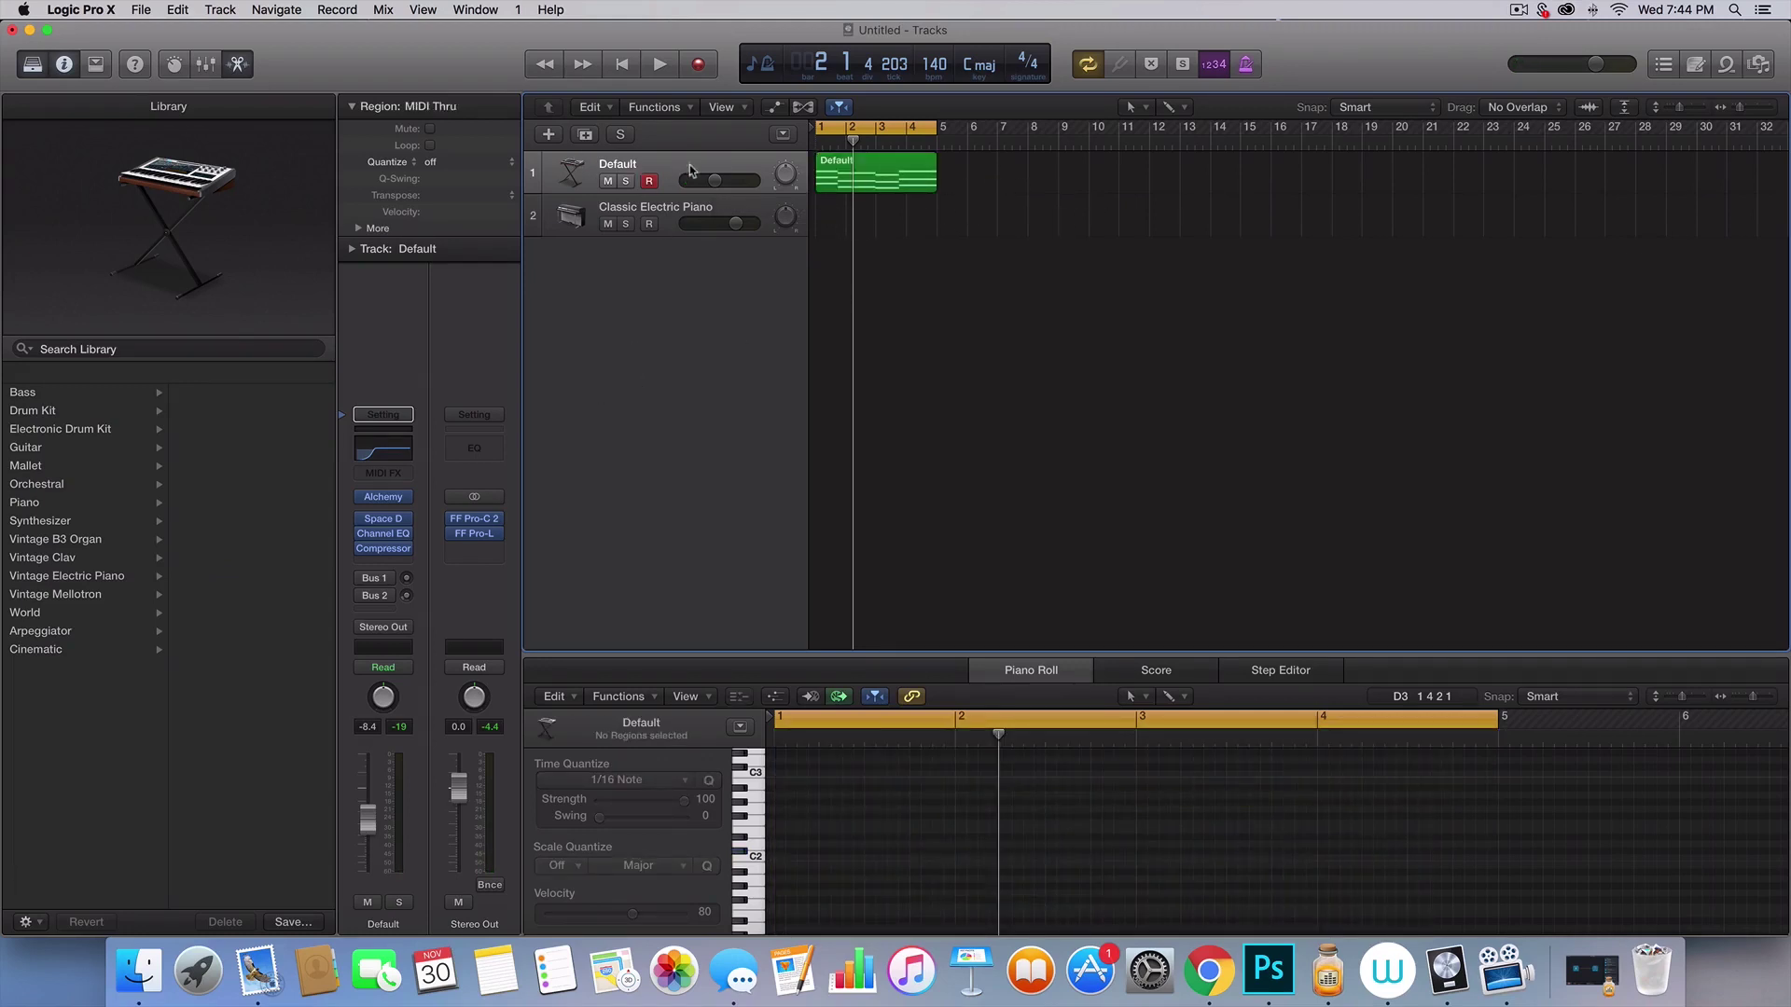
{"action": "left_click", "coordinate": [771, 203]}
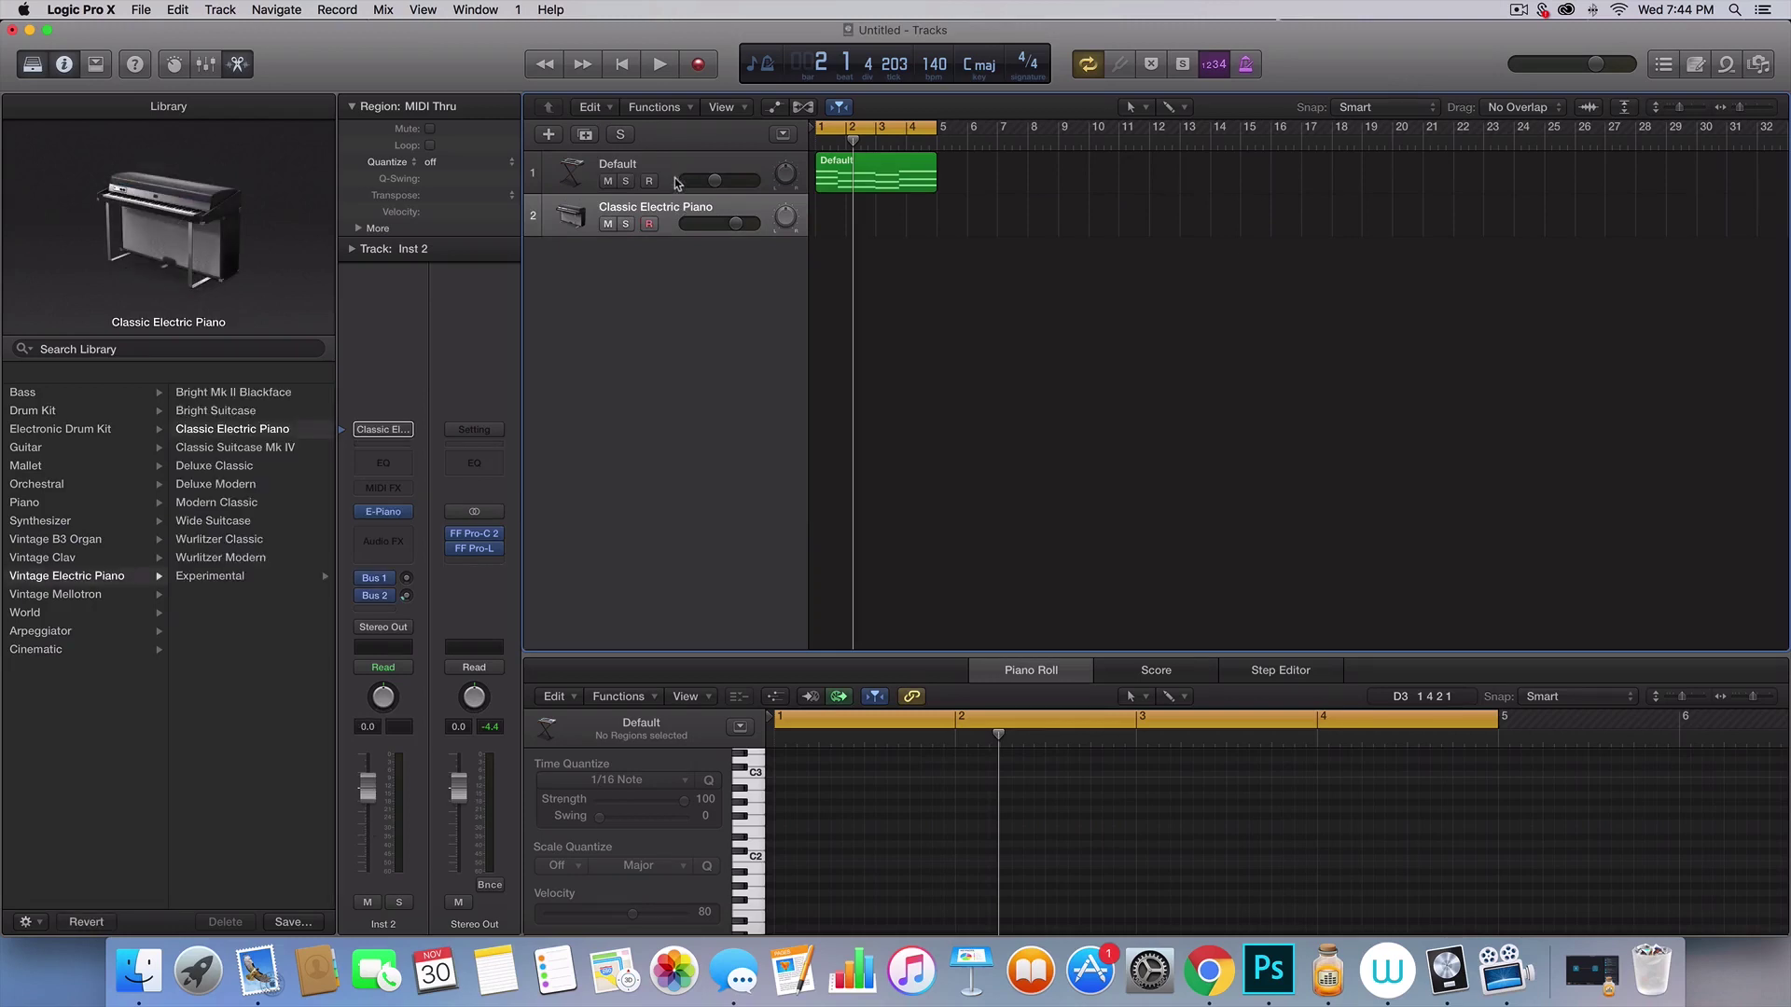
{"action": "left_click", "coordinate": [845, 190]}
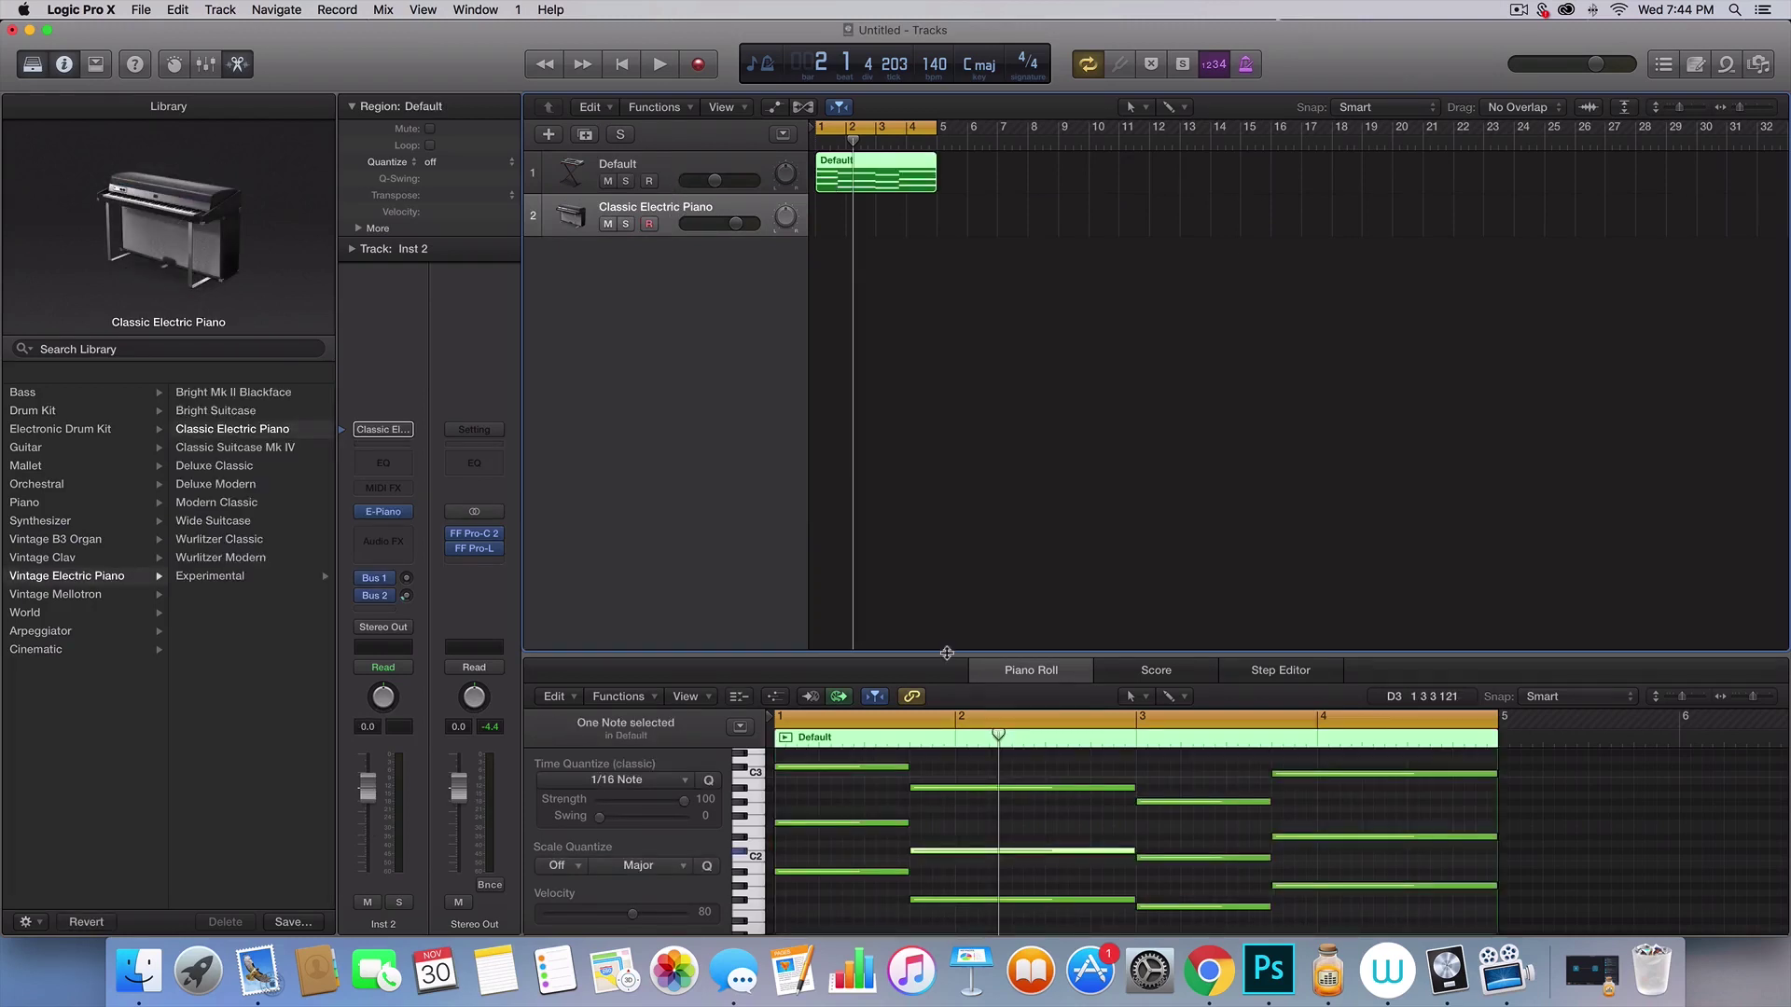
{"action": "left_click_drag", "start_coordinate": [947, 653], "coordinate": [947, 413]}
{"action": "scroll", "coordinate": [937, 735], "scroll_direction": "up", "scroll_amount": 2}
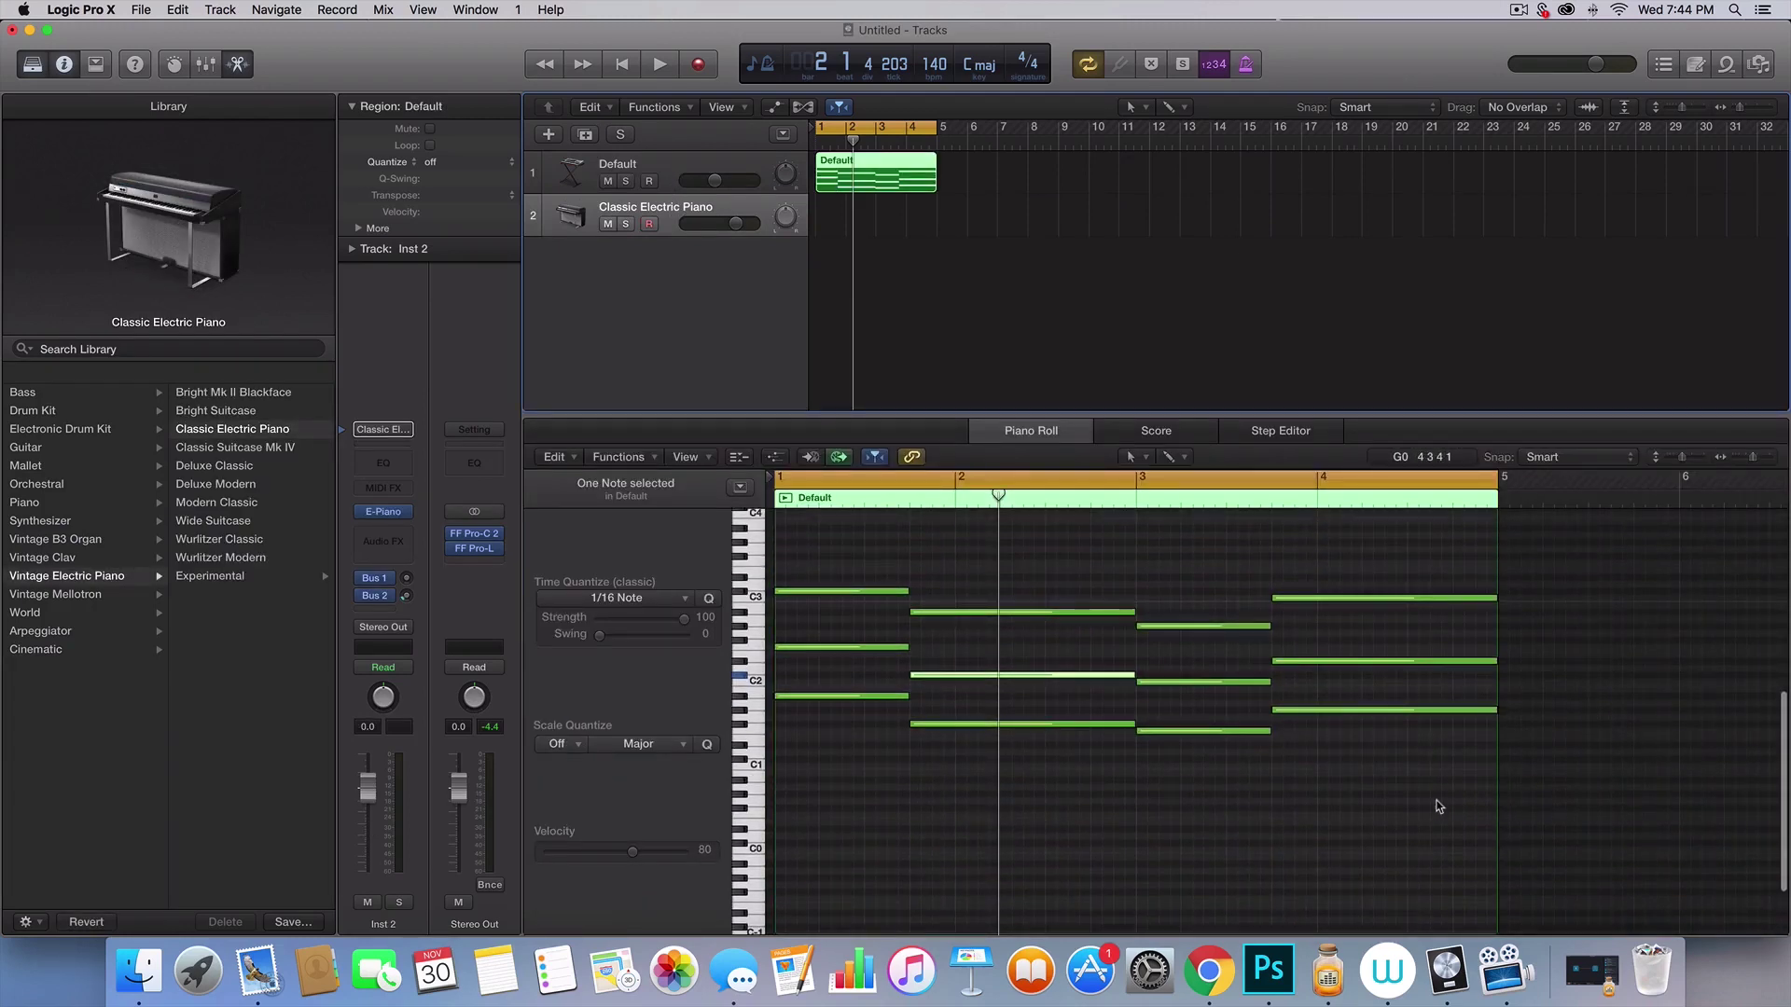
{"action": "left_click_drag", "start_coordinate": [1439, 807], "coordinate": [876, 702]}
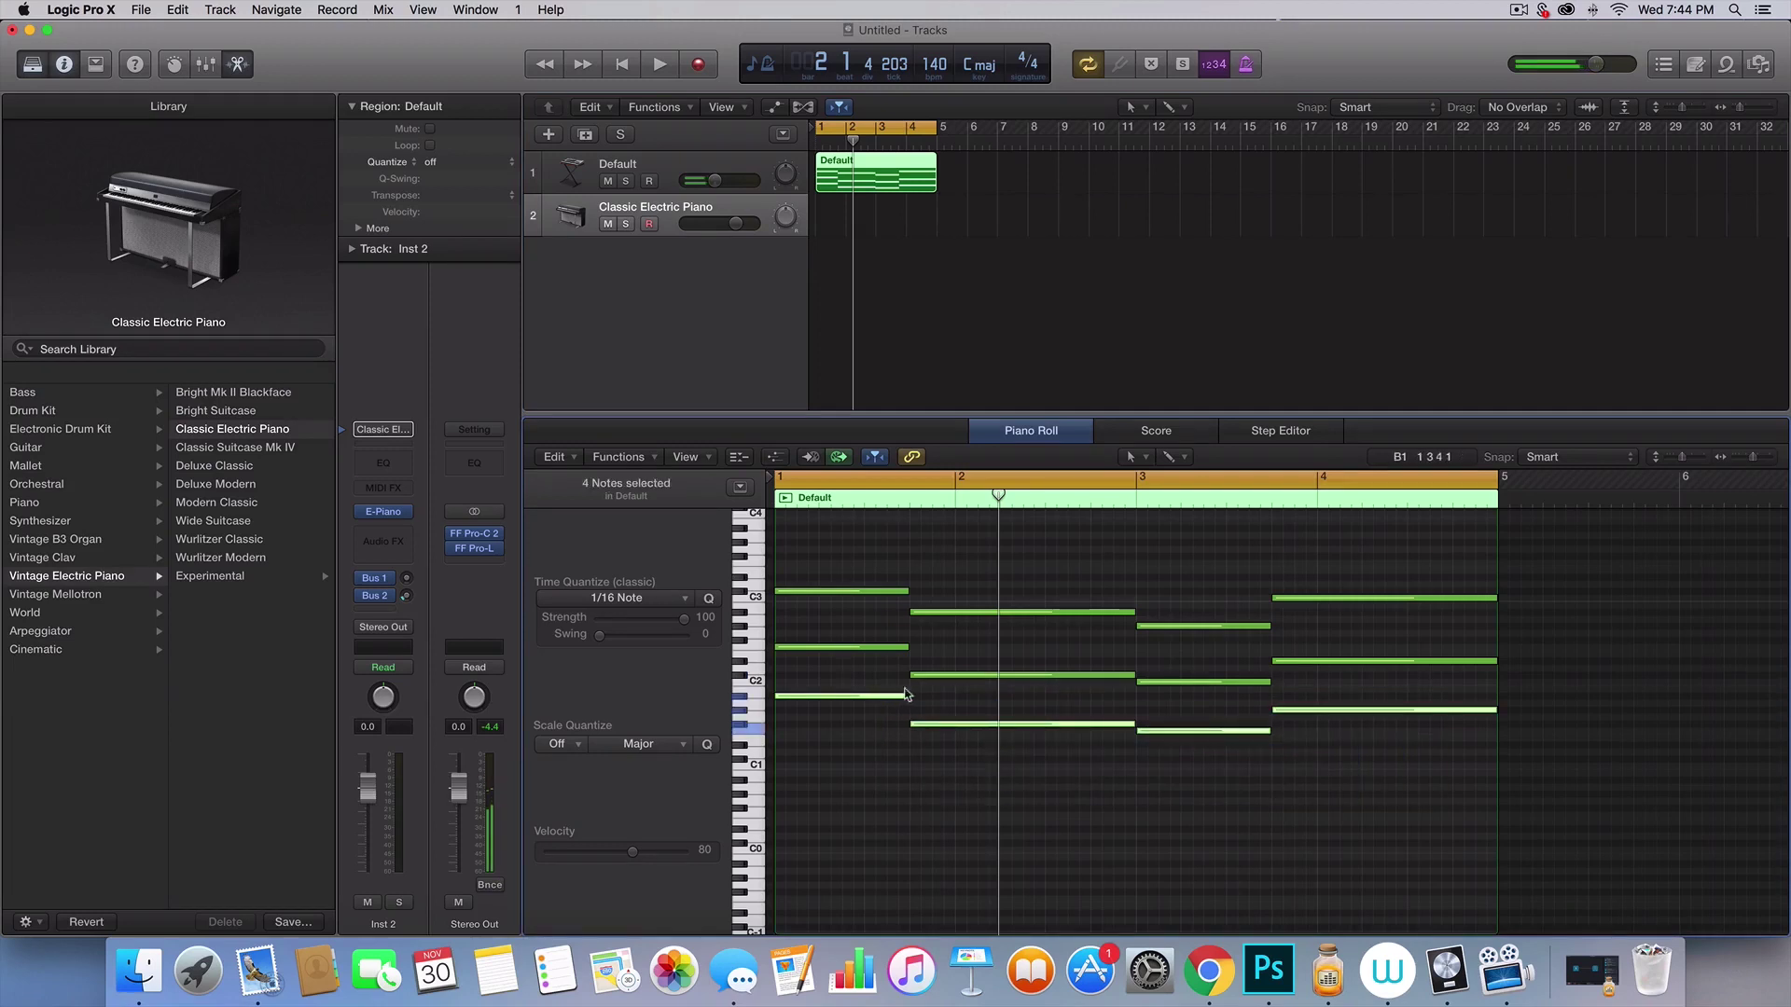
{"action": "left_click", "coordinate": [971, 708]}
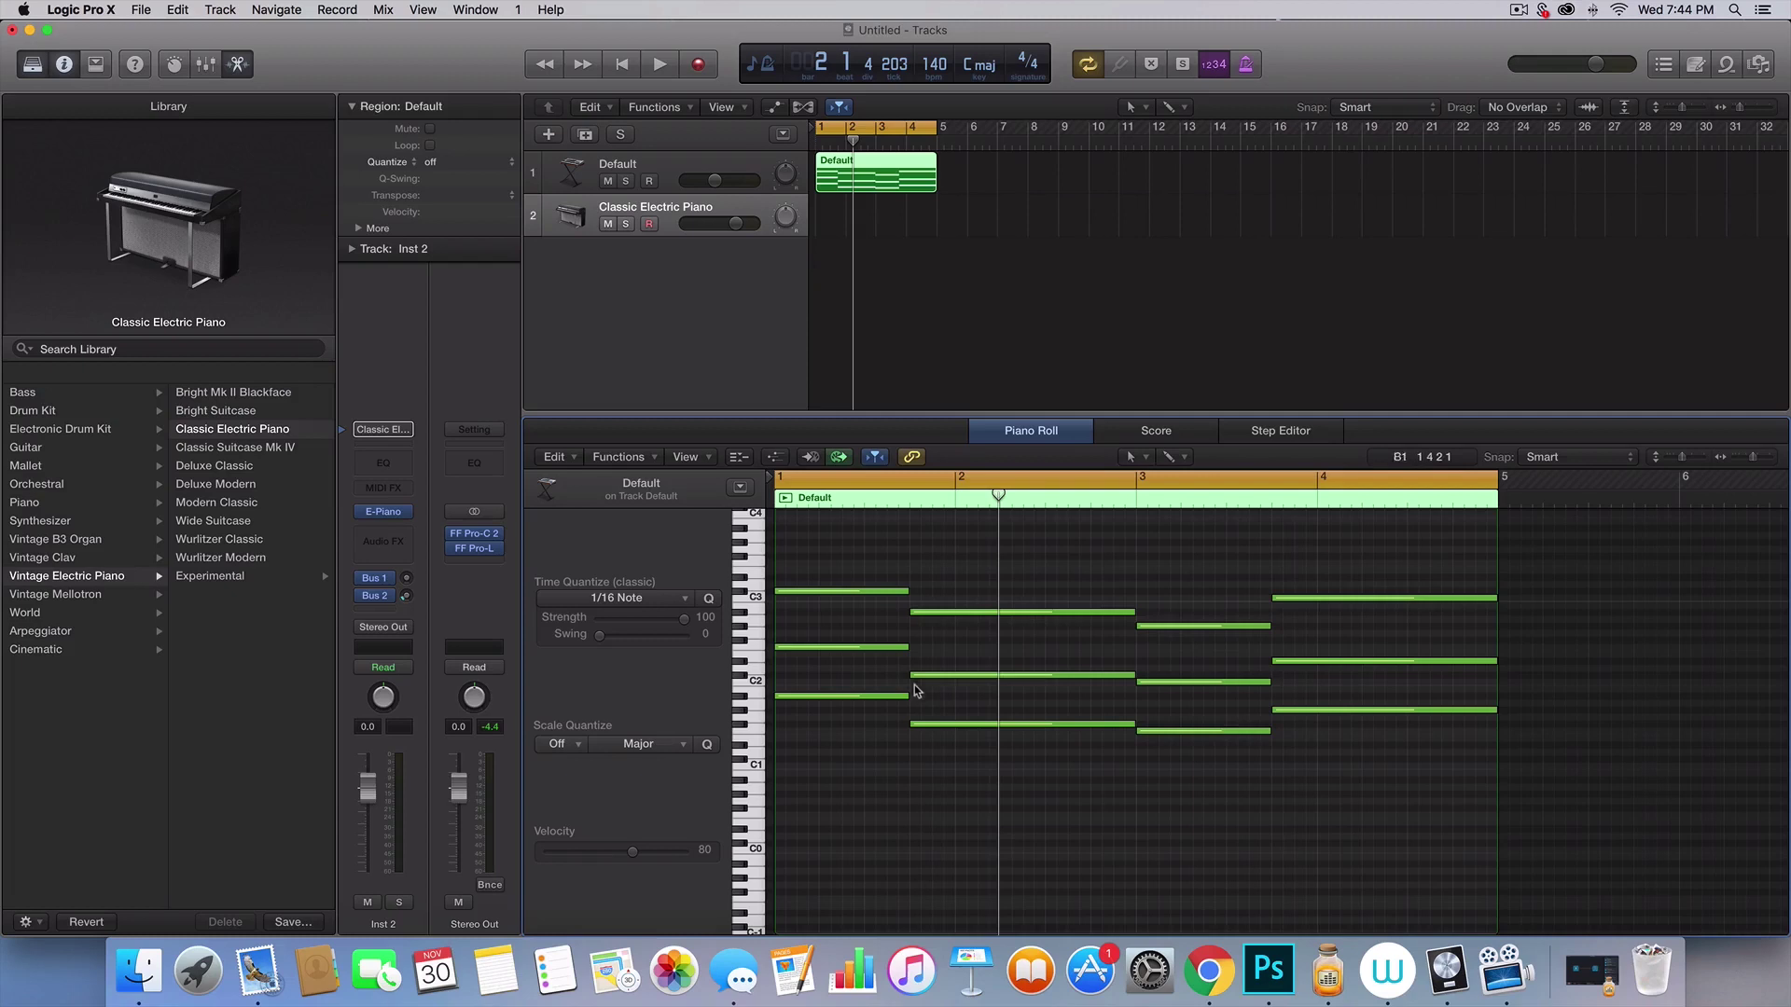
{"action": "left_click_drag", "start_coordinate": [937, 461], "coordinate": [938, 626]}
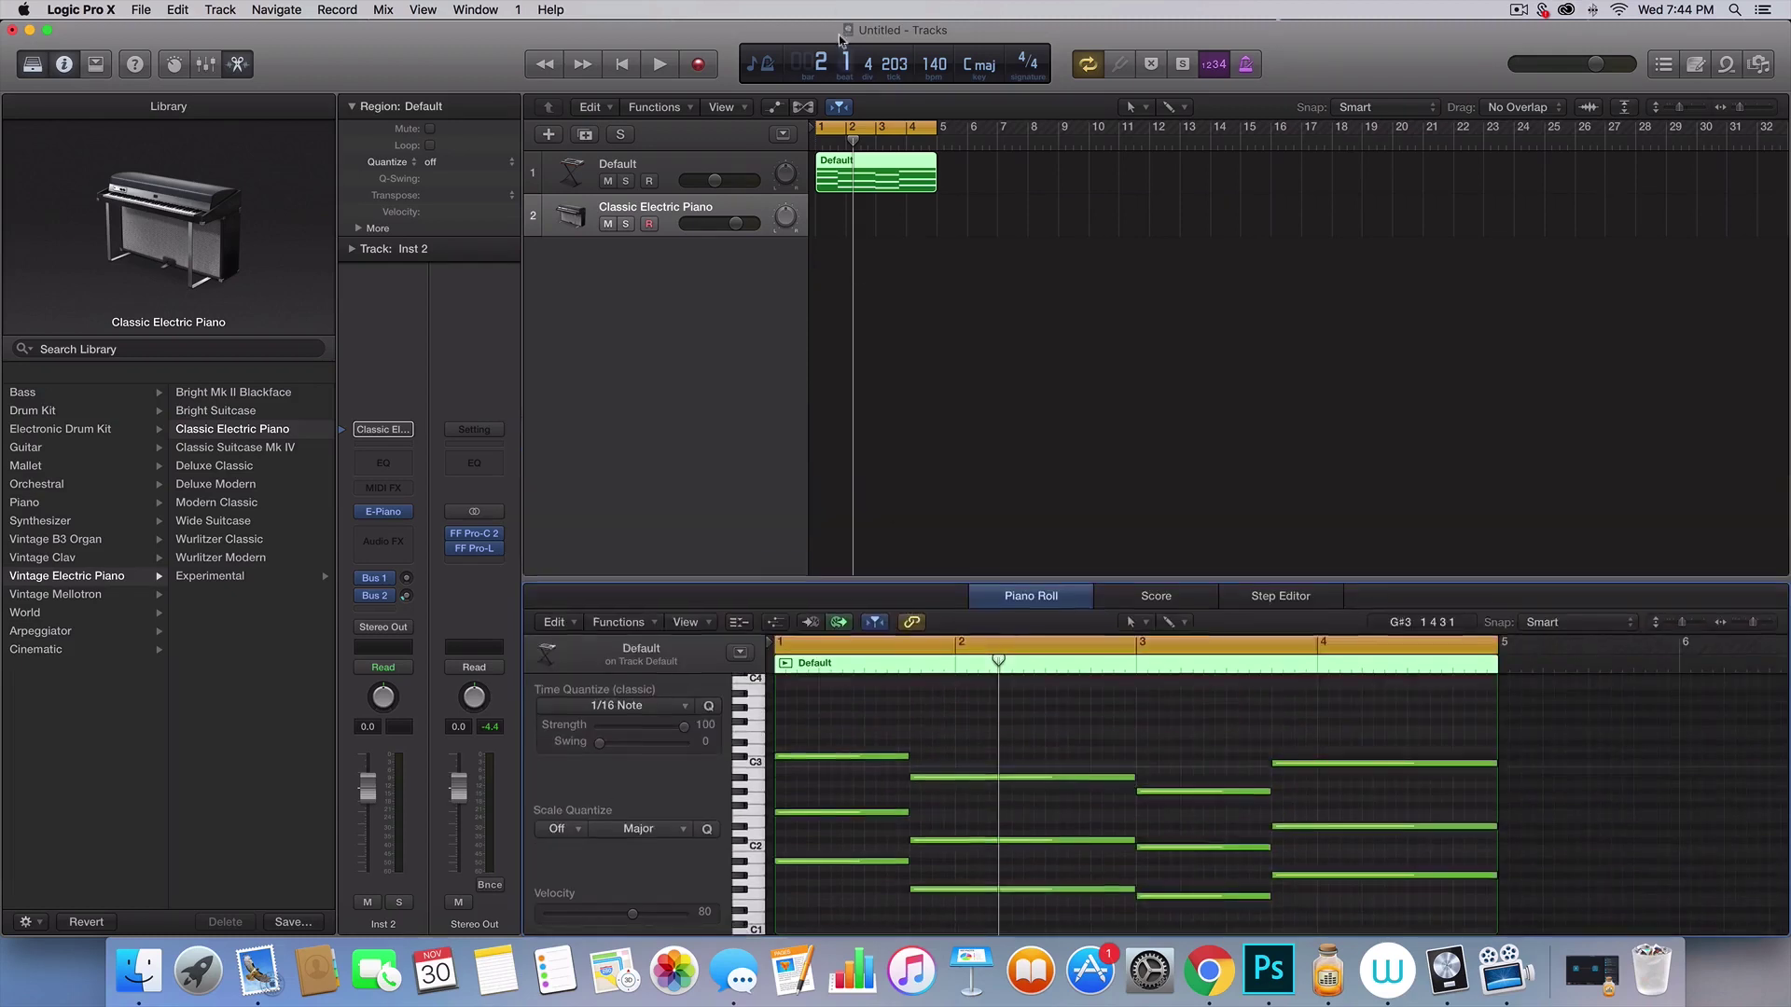
- Undo the accidental paste of the low chord notes
{"action": "key", "text": "Return"}
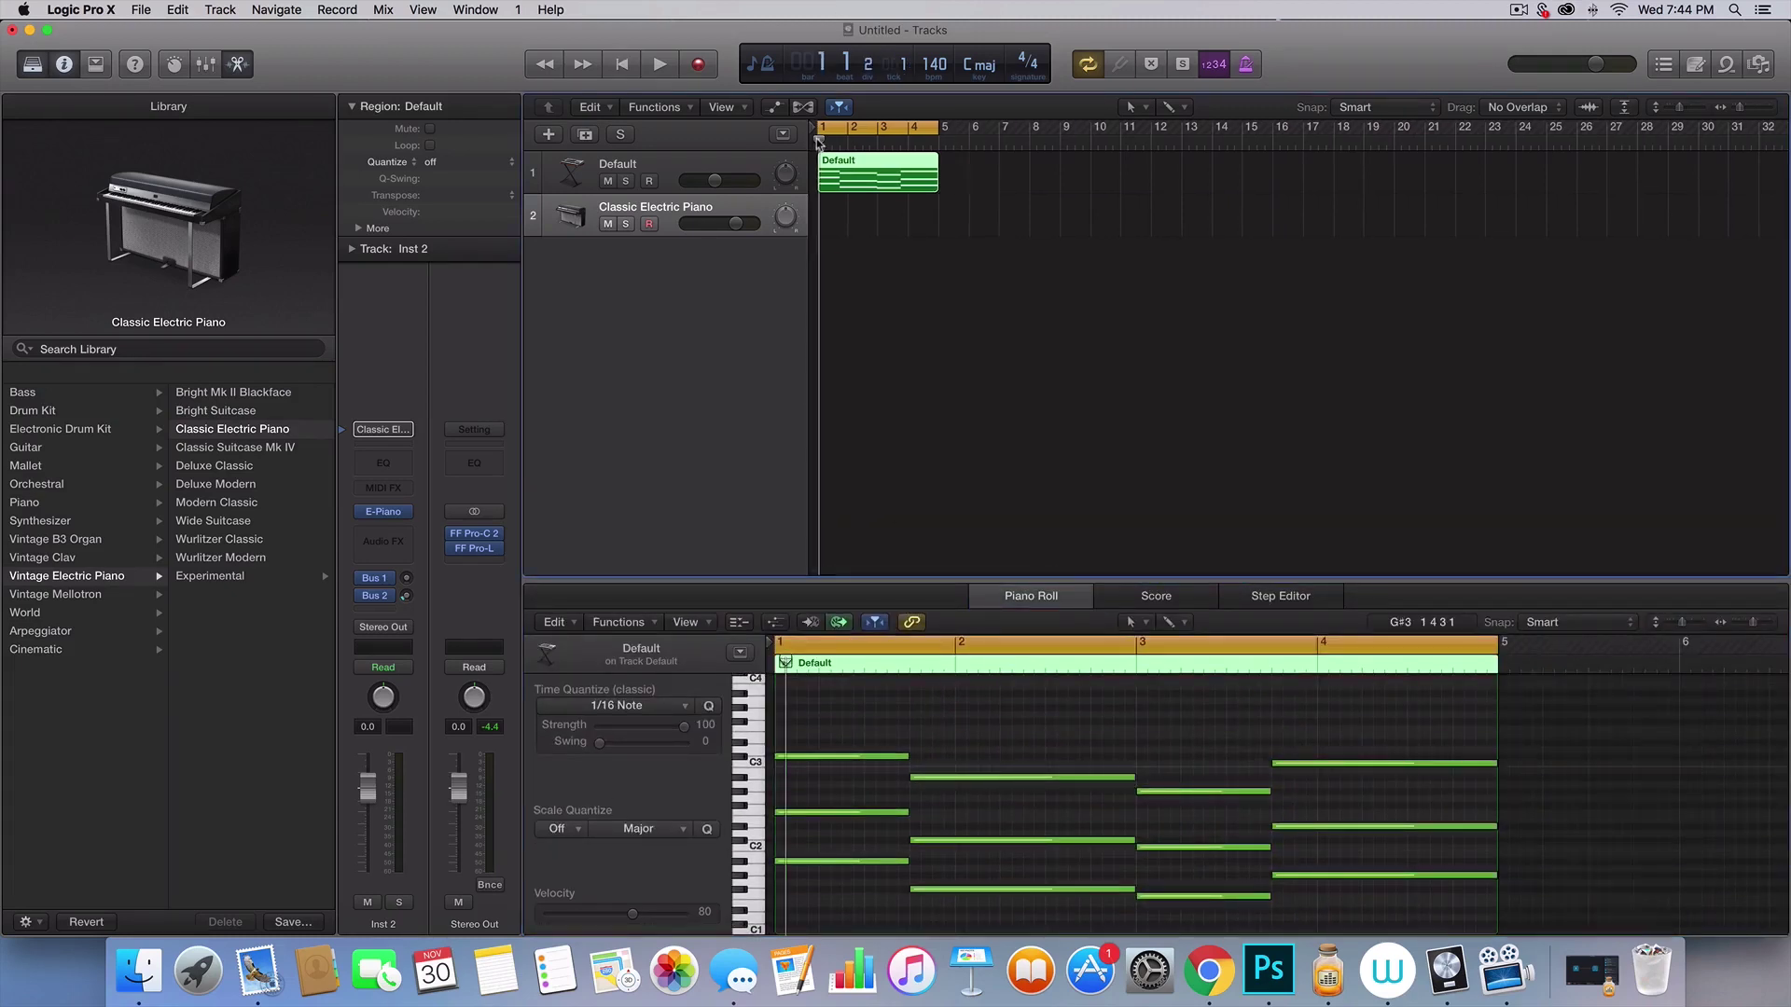
{"action": "key", "text": "shift+r"}
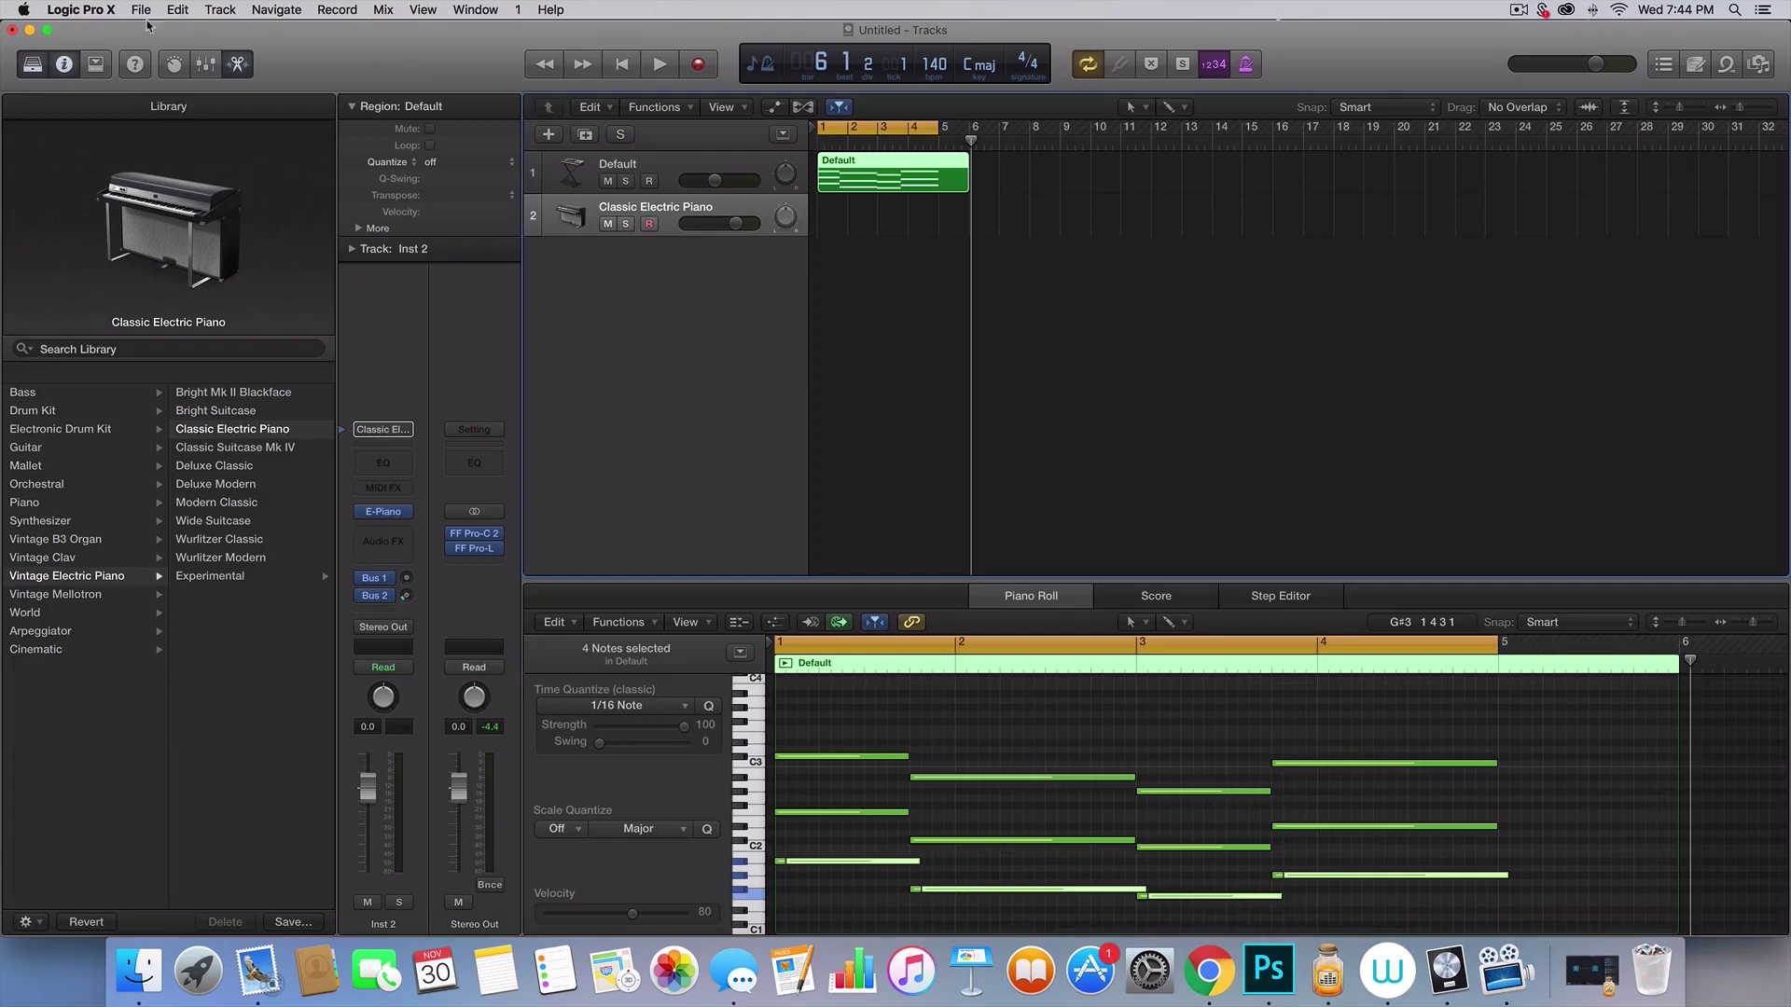
{"action": "left_click", "coordinate": [169, 10]}
{"action": "left_click", "coordinate": [177, 31]}
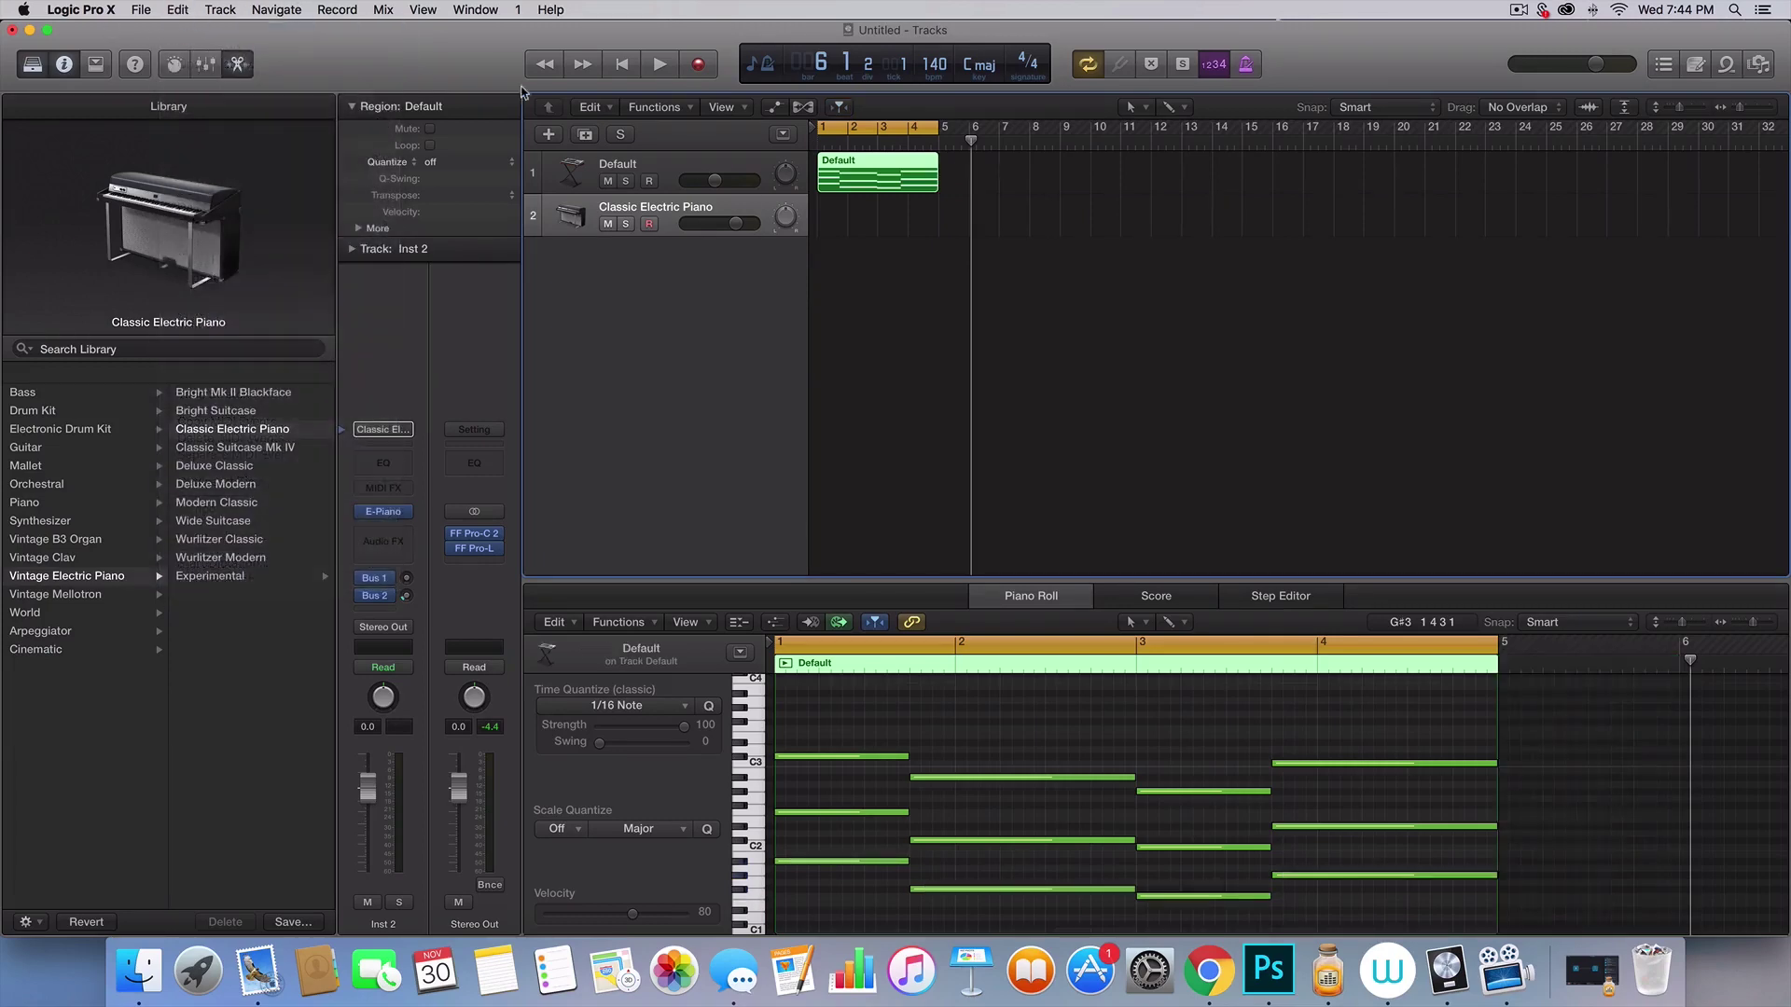
- Paste the four low chord notes at bar 1 onto the Classic Electric Piano track
{"action": "left_click", "coordinate": [856, 209]}
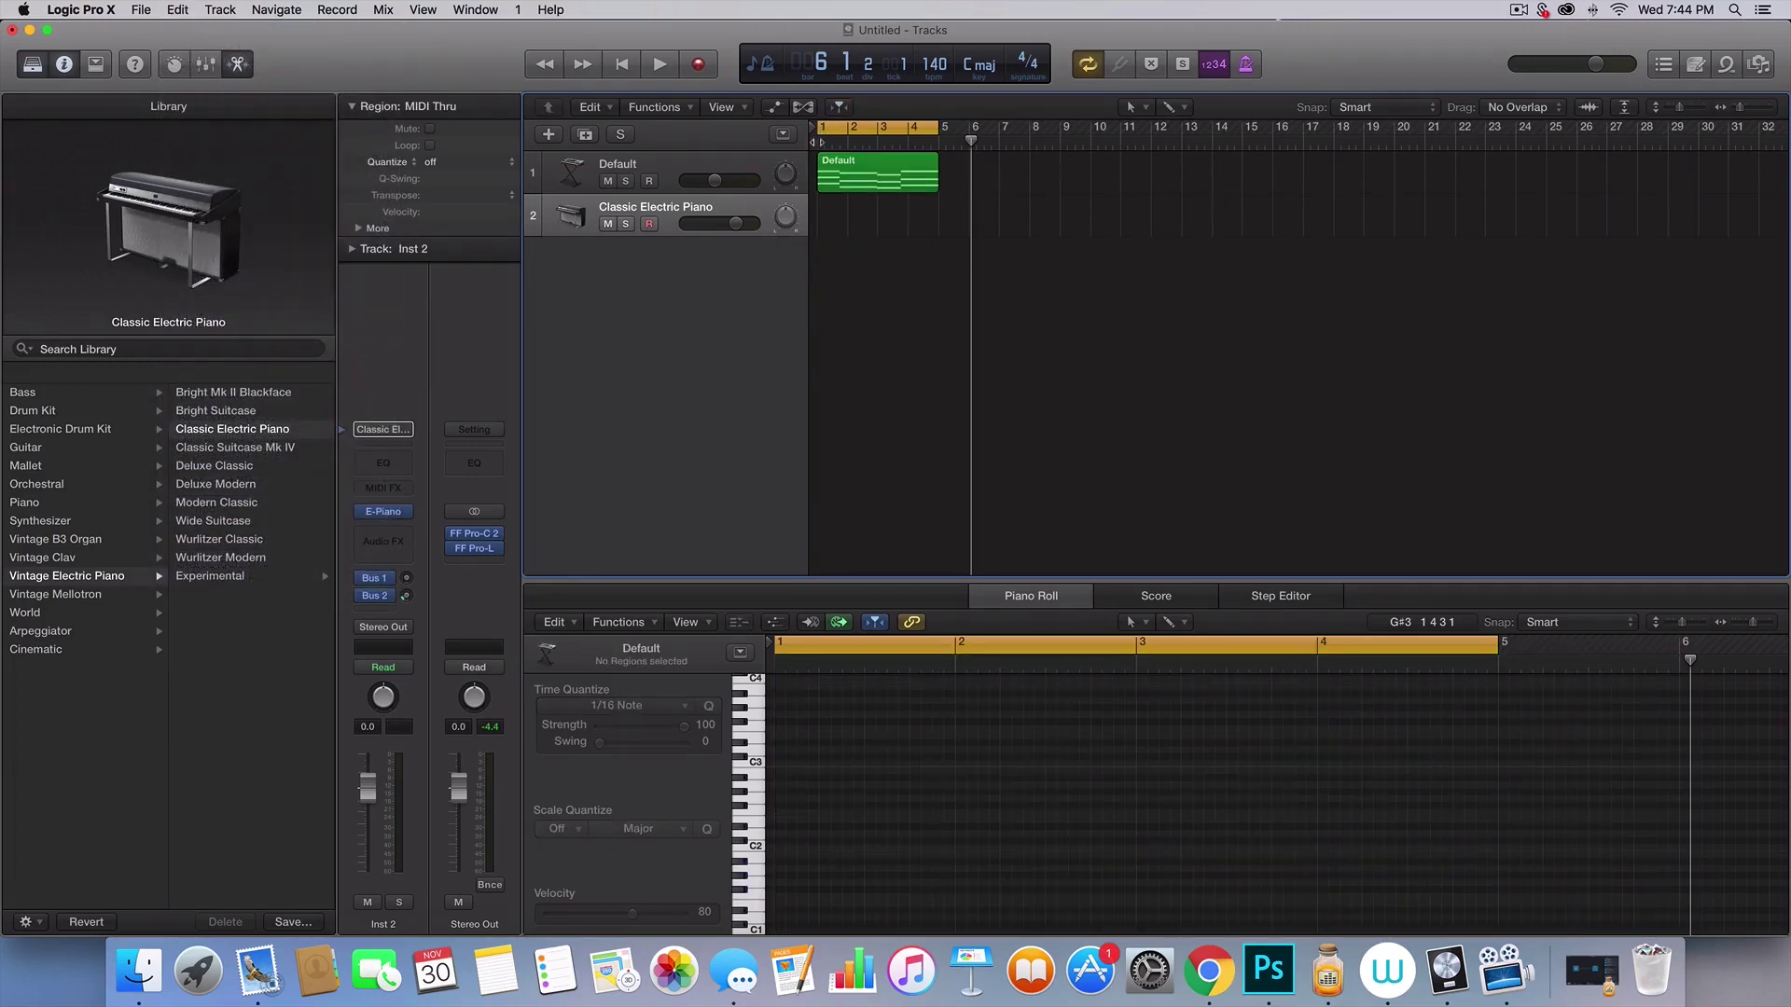
{"action": "key", "text": "Return"}
{"action": "double_click", "coordinate": [673, 206]}
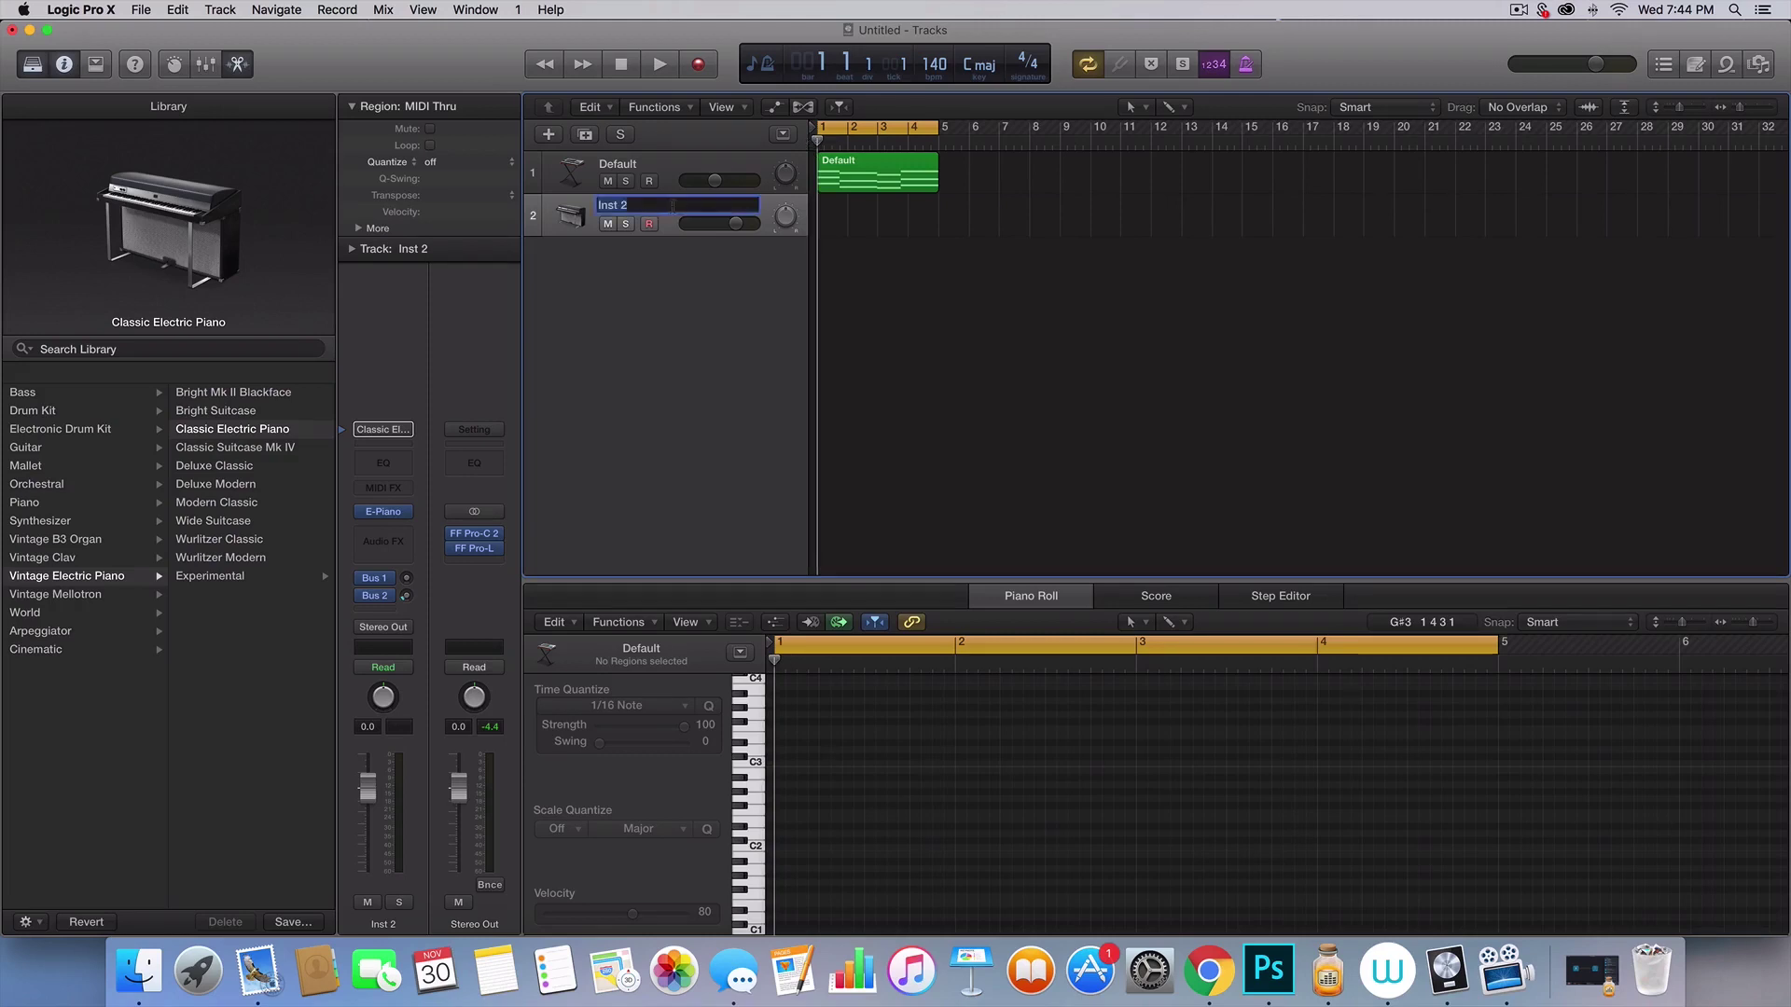
{"action": "key", "text": "Escape"}
{"action": "key", "text": "shift+r"}
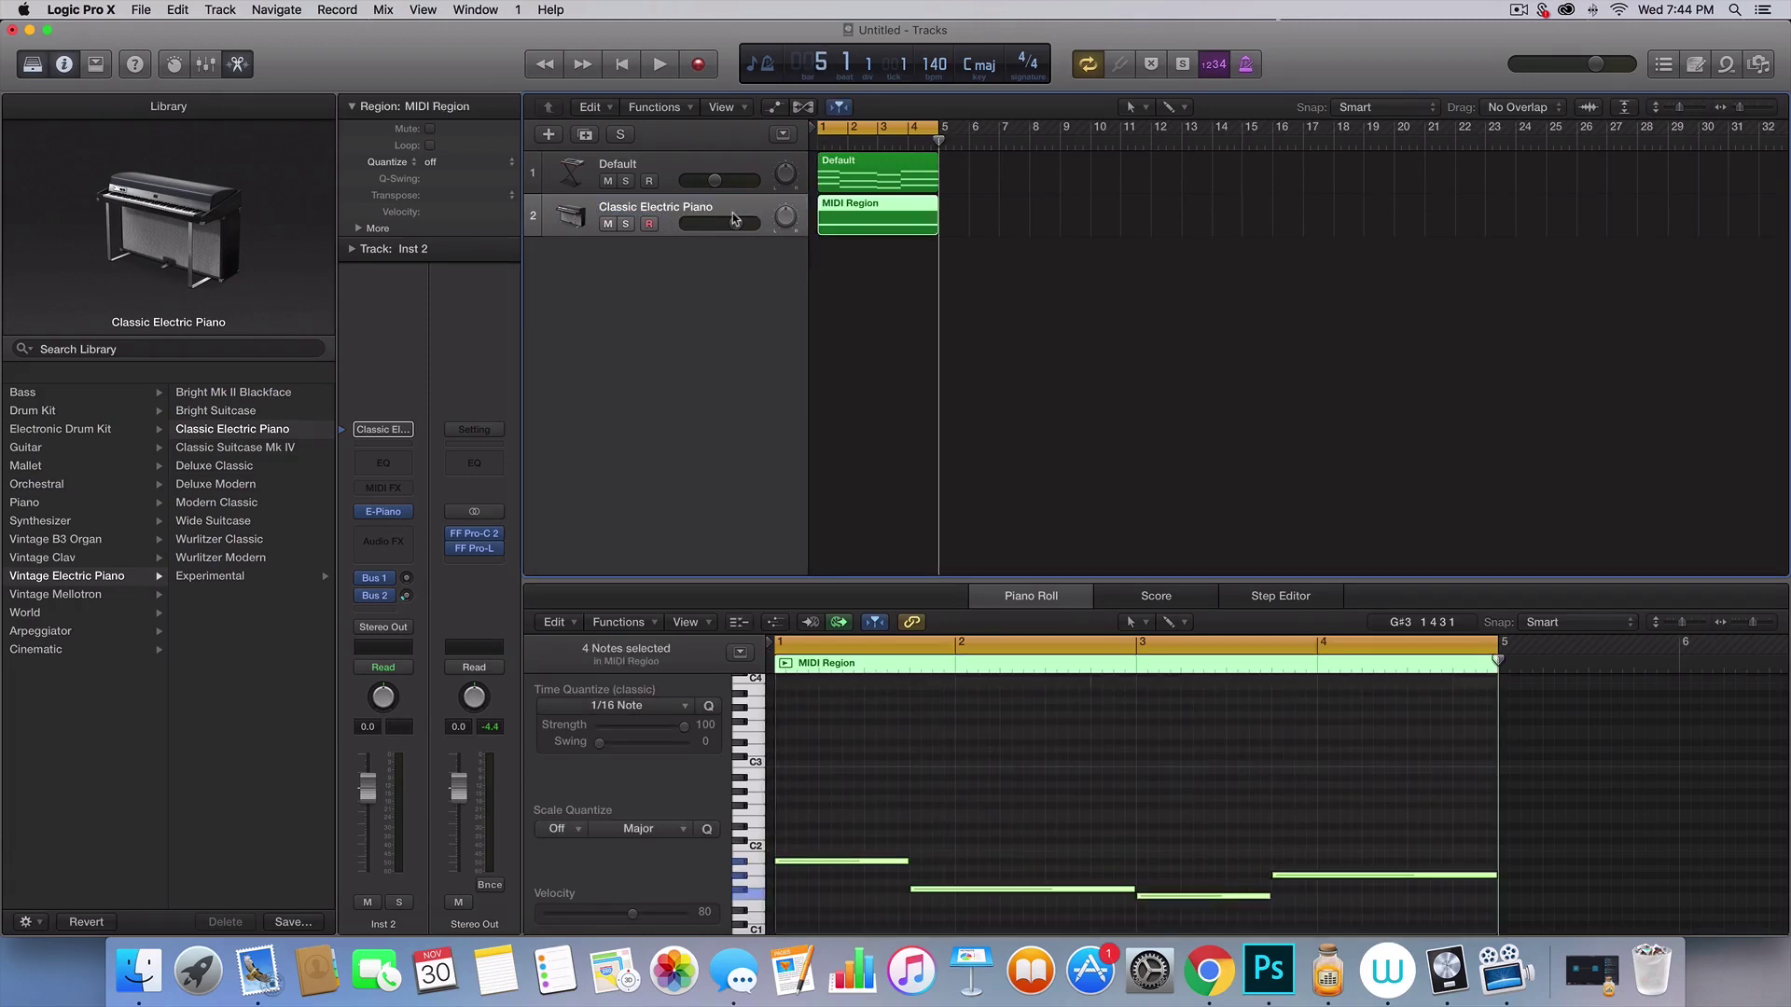
- Solo and play the Classic Electric Piano track, lowering its volume to -10.6 dB
{"action": "left_click", "coordinate": [625, 224]}
{"action": "key", "text": "space"}
{"action": "left_click_drag", "start_coordinate": [737, 223], "coordinate": [712, 224]}
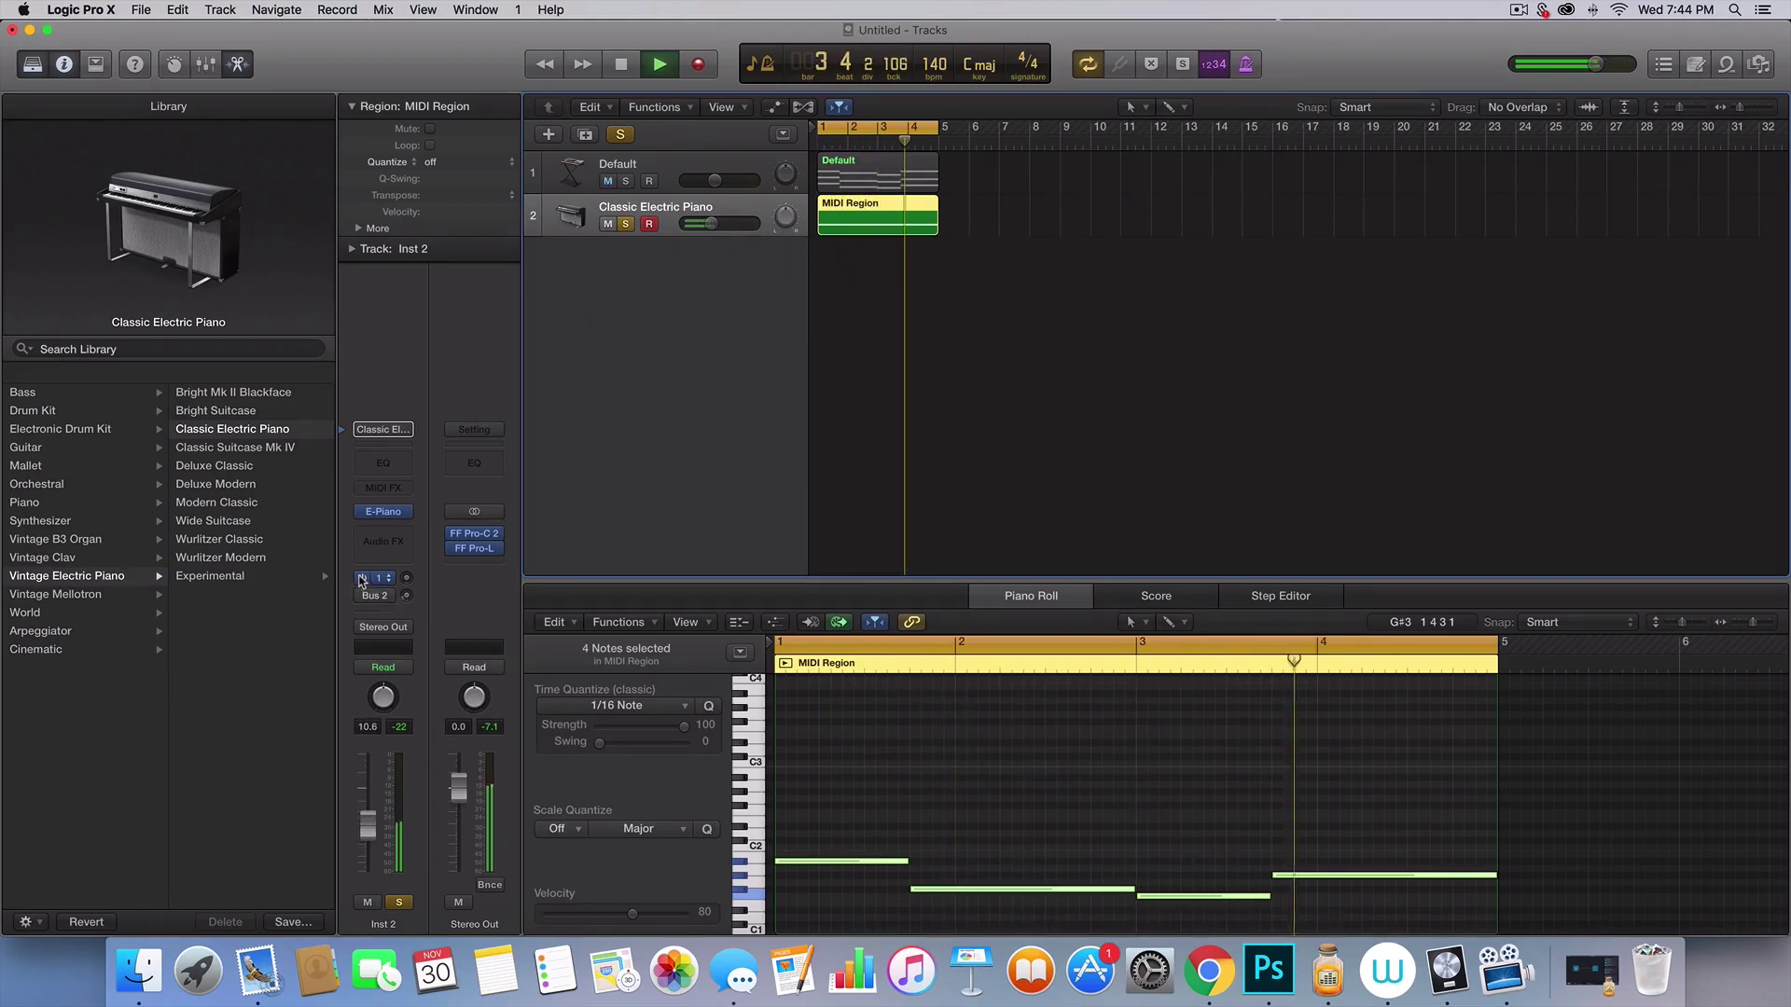
- Open the Alchemy plug-in window on Inst 2 and move it aside to reveal the Library
{"action": "key", "text": "space"}
{"action": "left_click", "coordinate": [407, 511]}
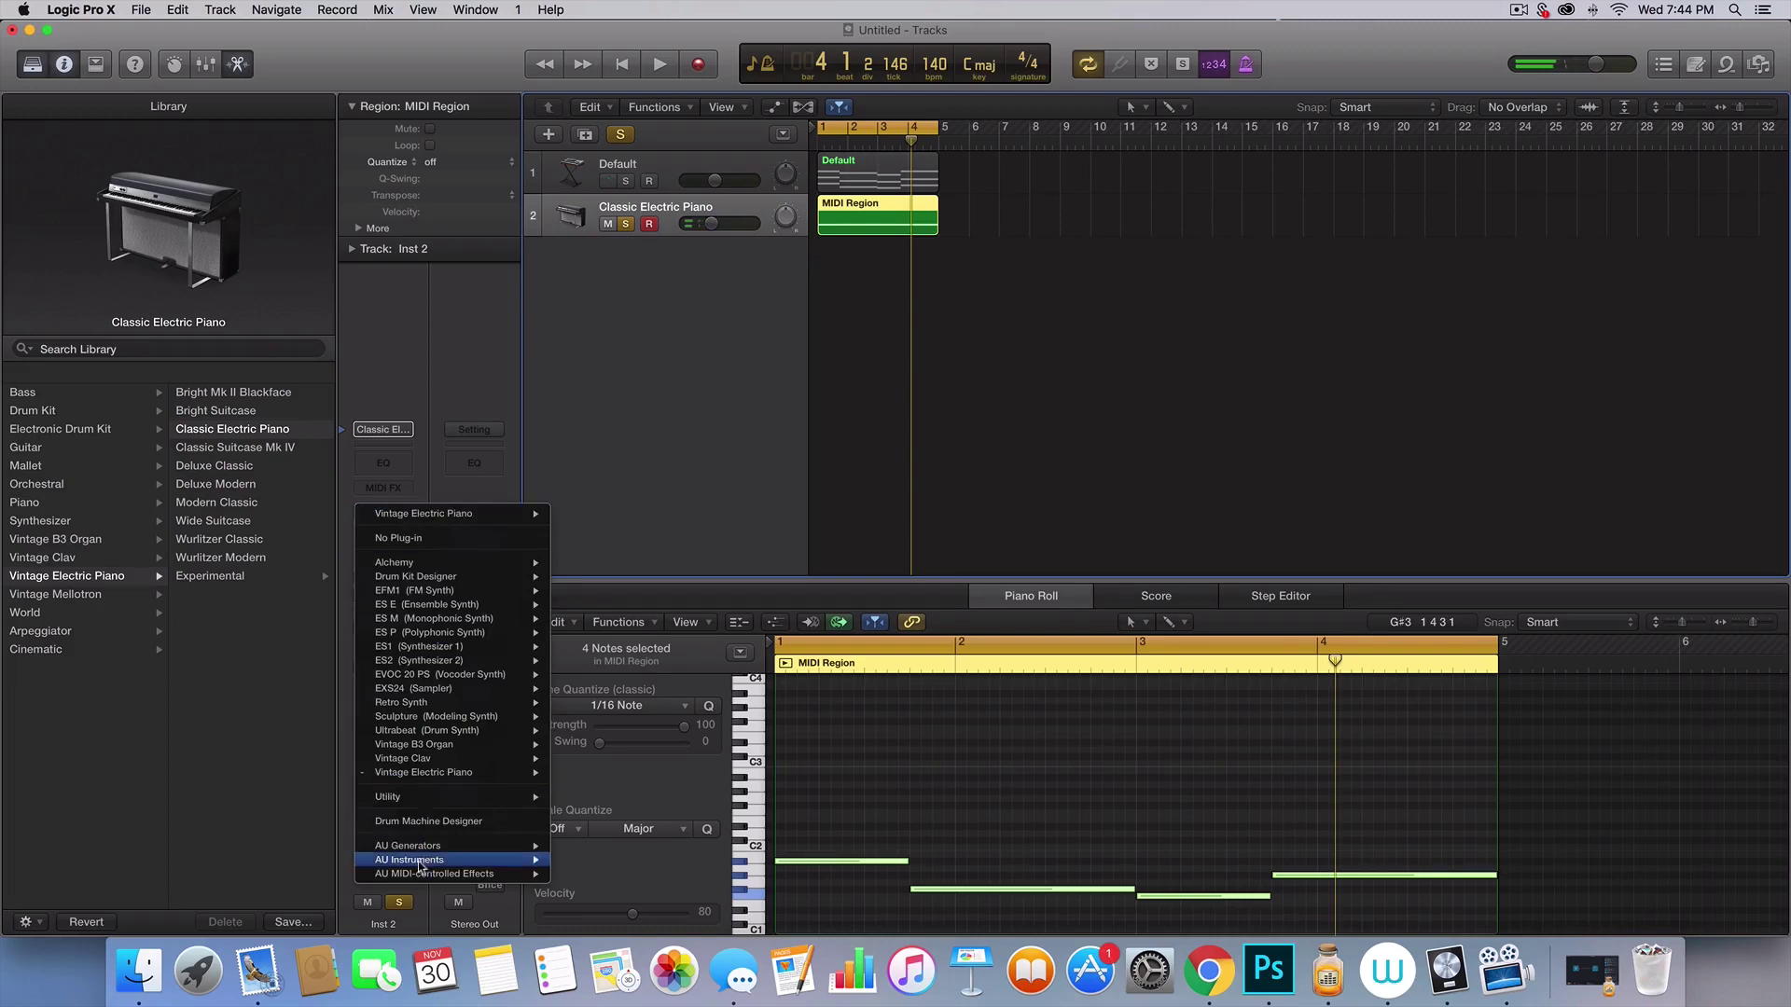
{"action": "mouse_move", "coordinate": [425, 860]}
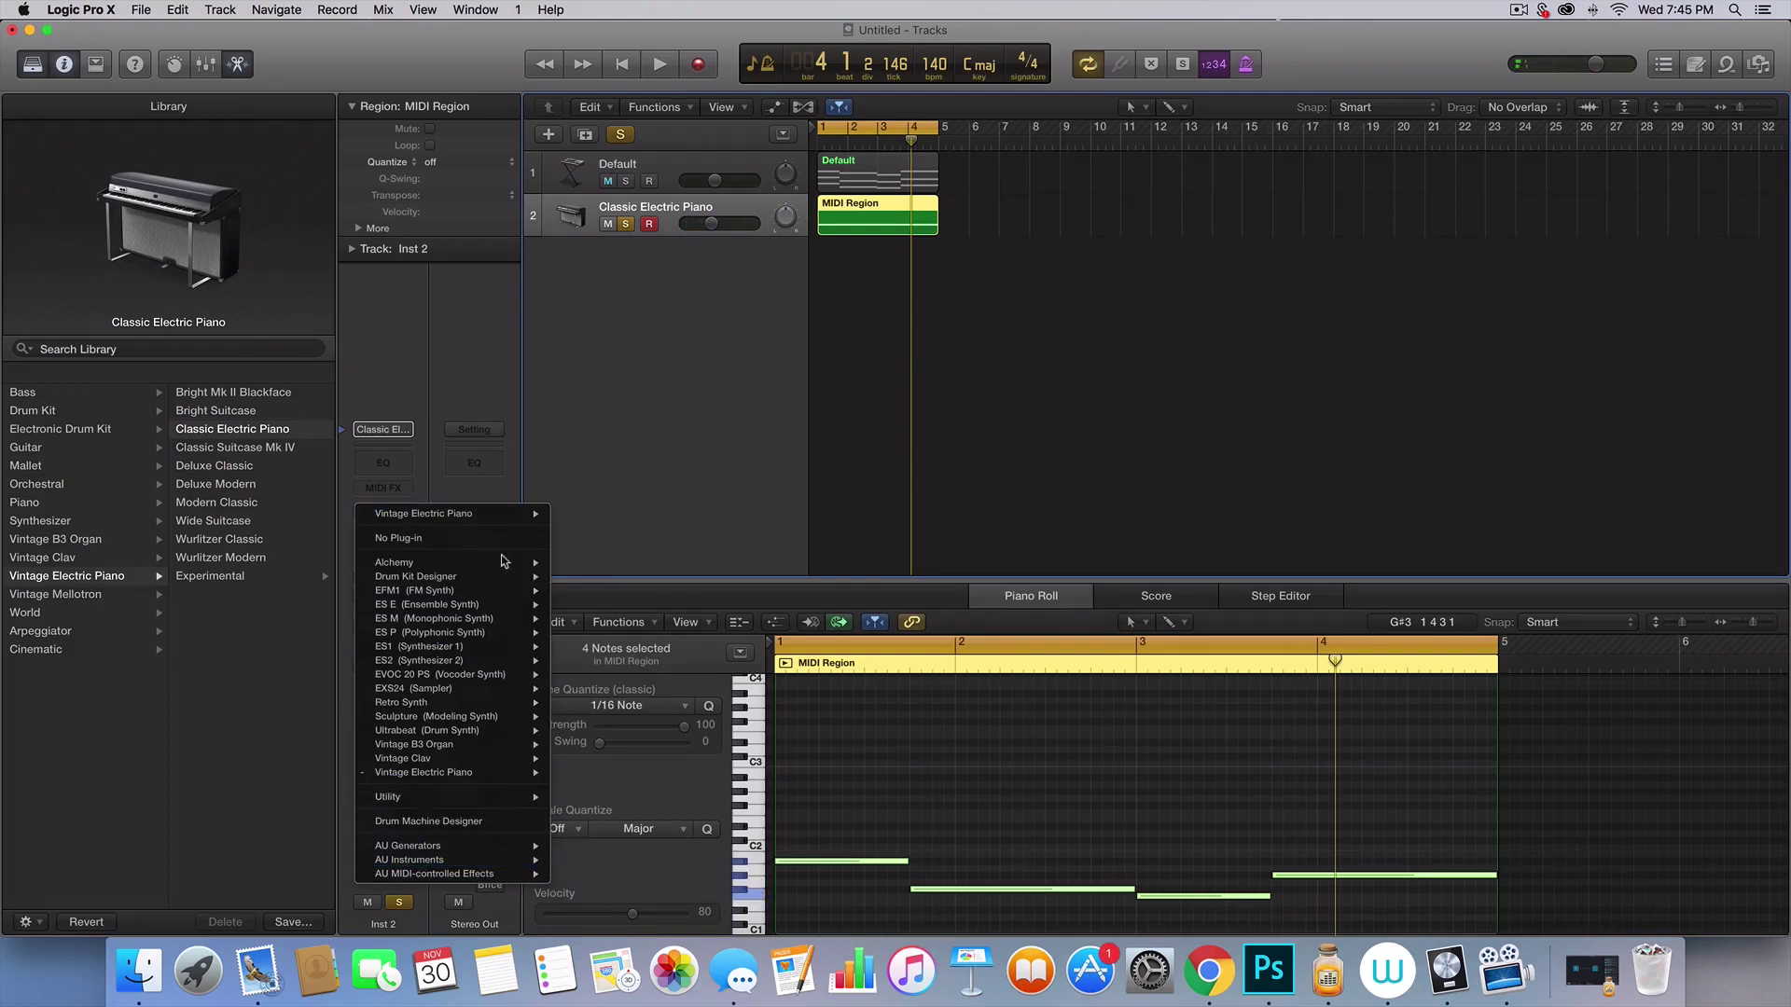
{"action": "left_click", "coordinate": [619, 360]}
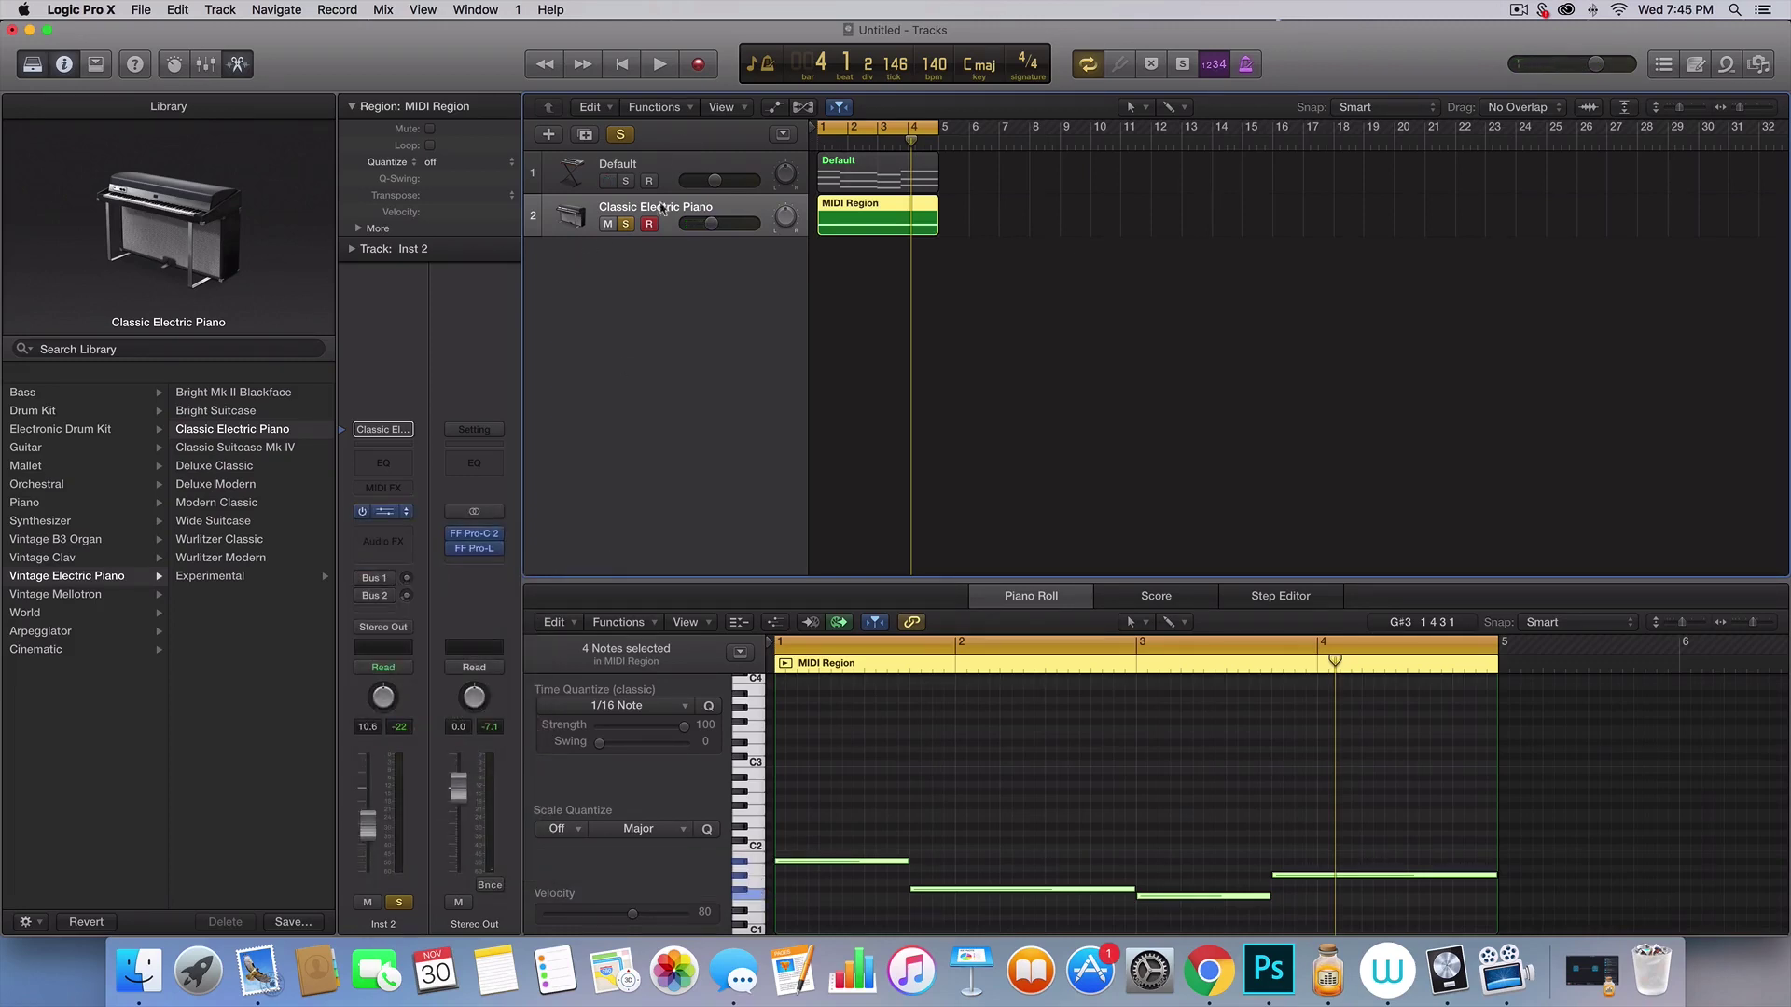
{"action": "left_click", "coordinate": [382, 429]}
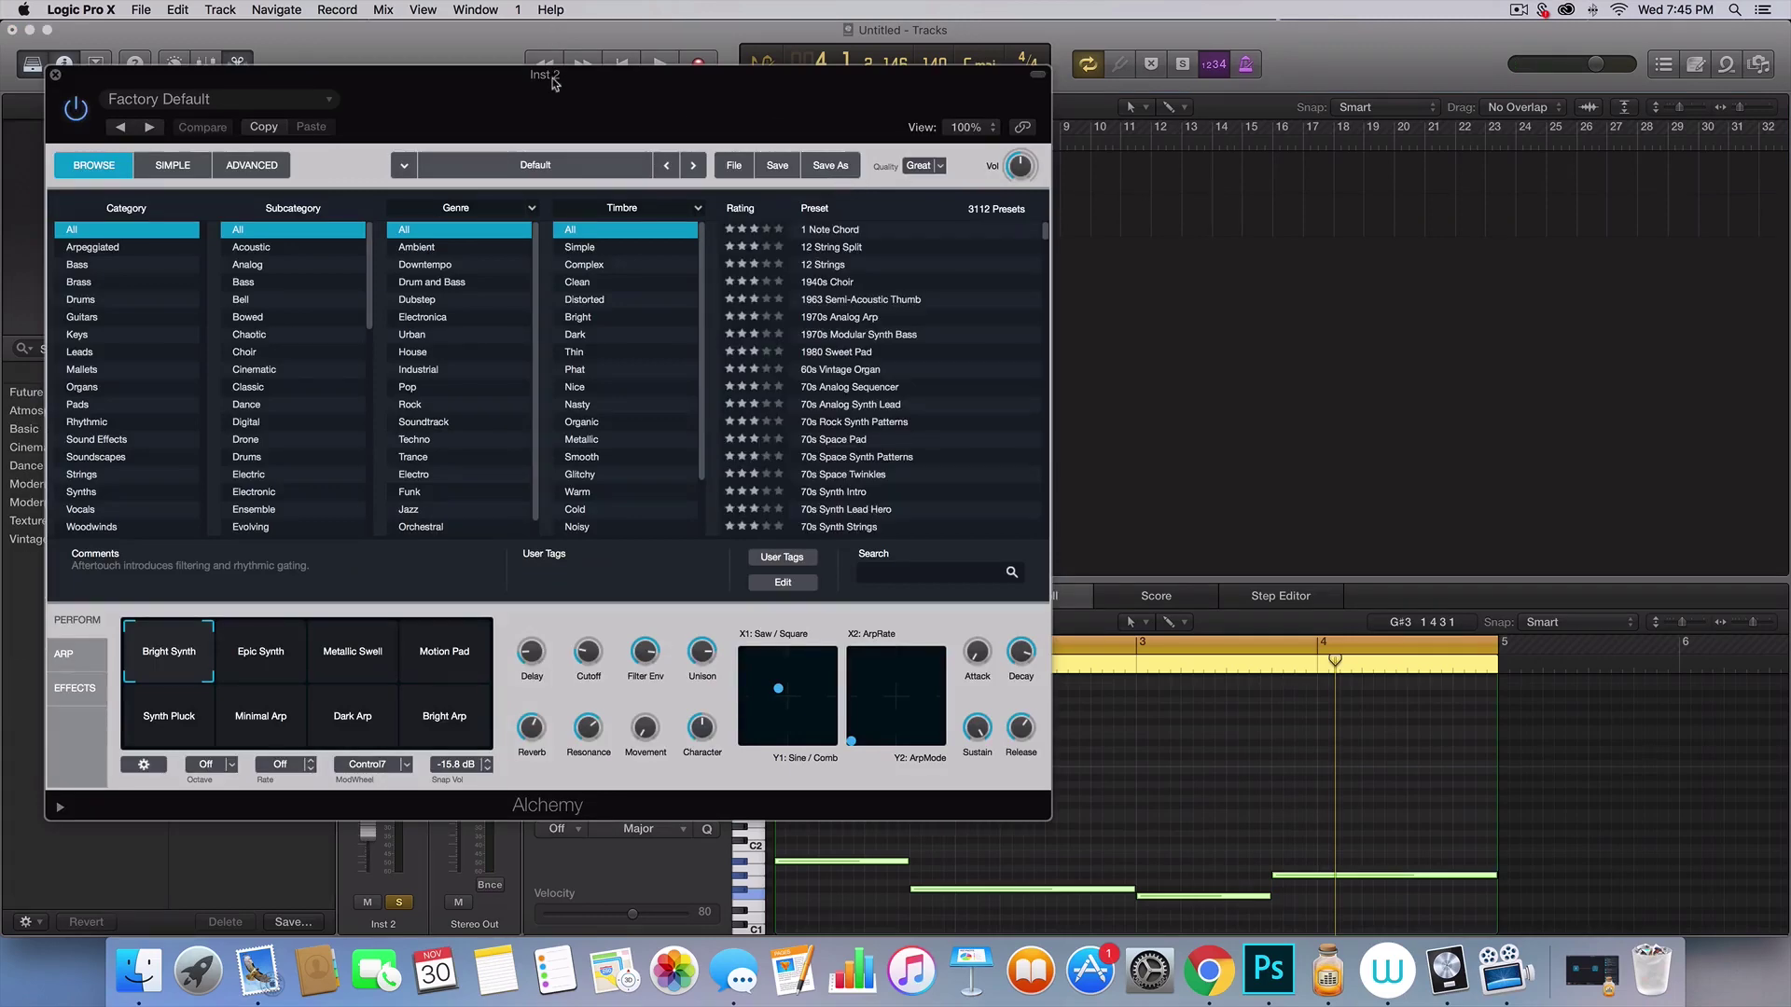
{"action": "left_click_drag", "start_coordinate": [553, 82], "coordinate": [1068, 133]}
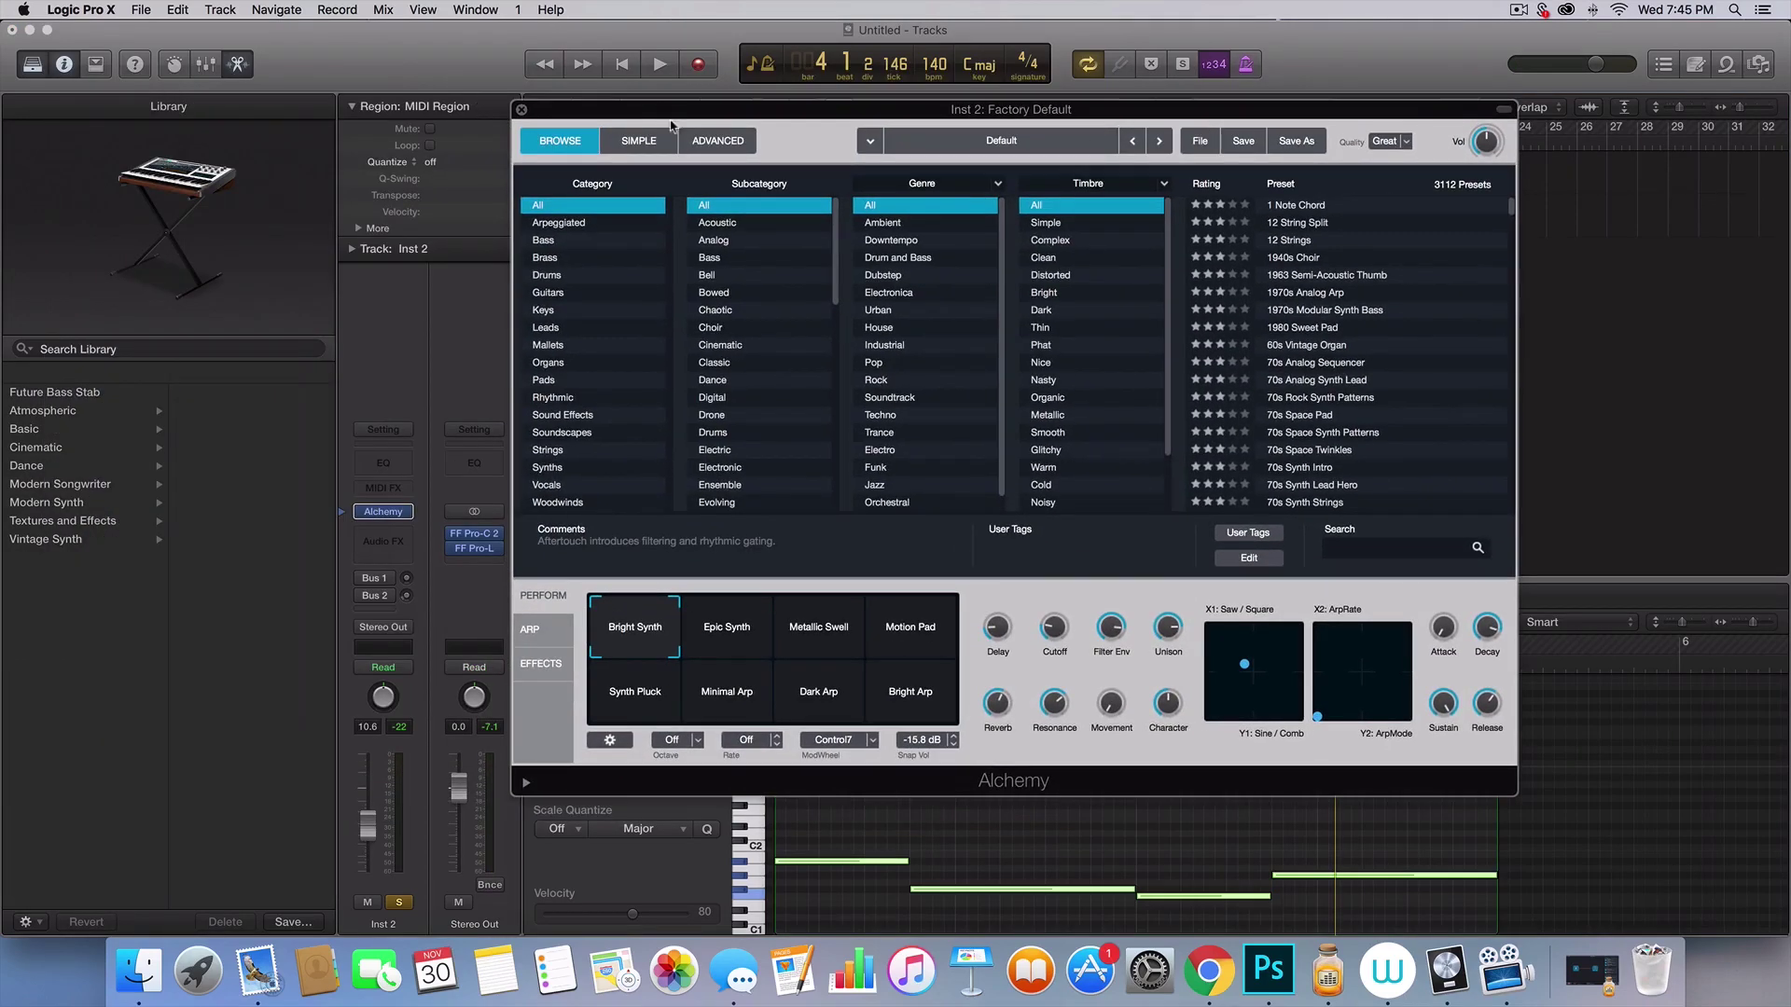
- Switch Alchemy to Advanced, clear the patch, and make Source A a quieter sine wave
{"action": "left_click", "coordinate": [706, 142]}
{"action": "left_click", "coordinate": [1209, 145]}
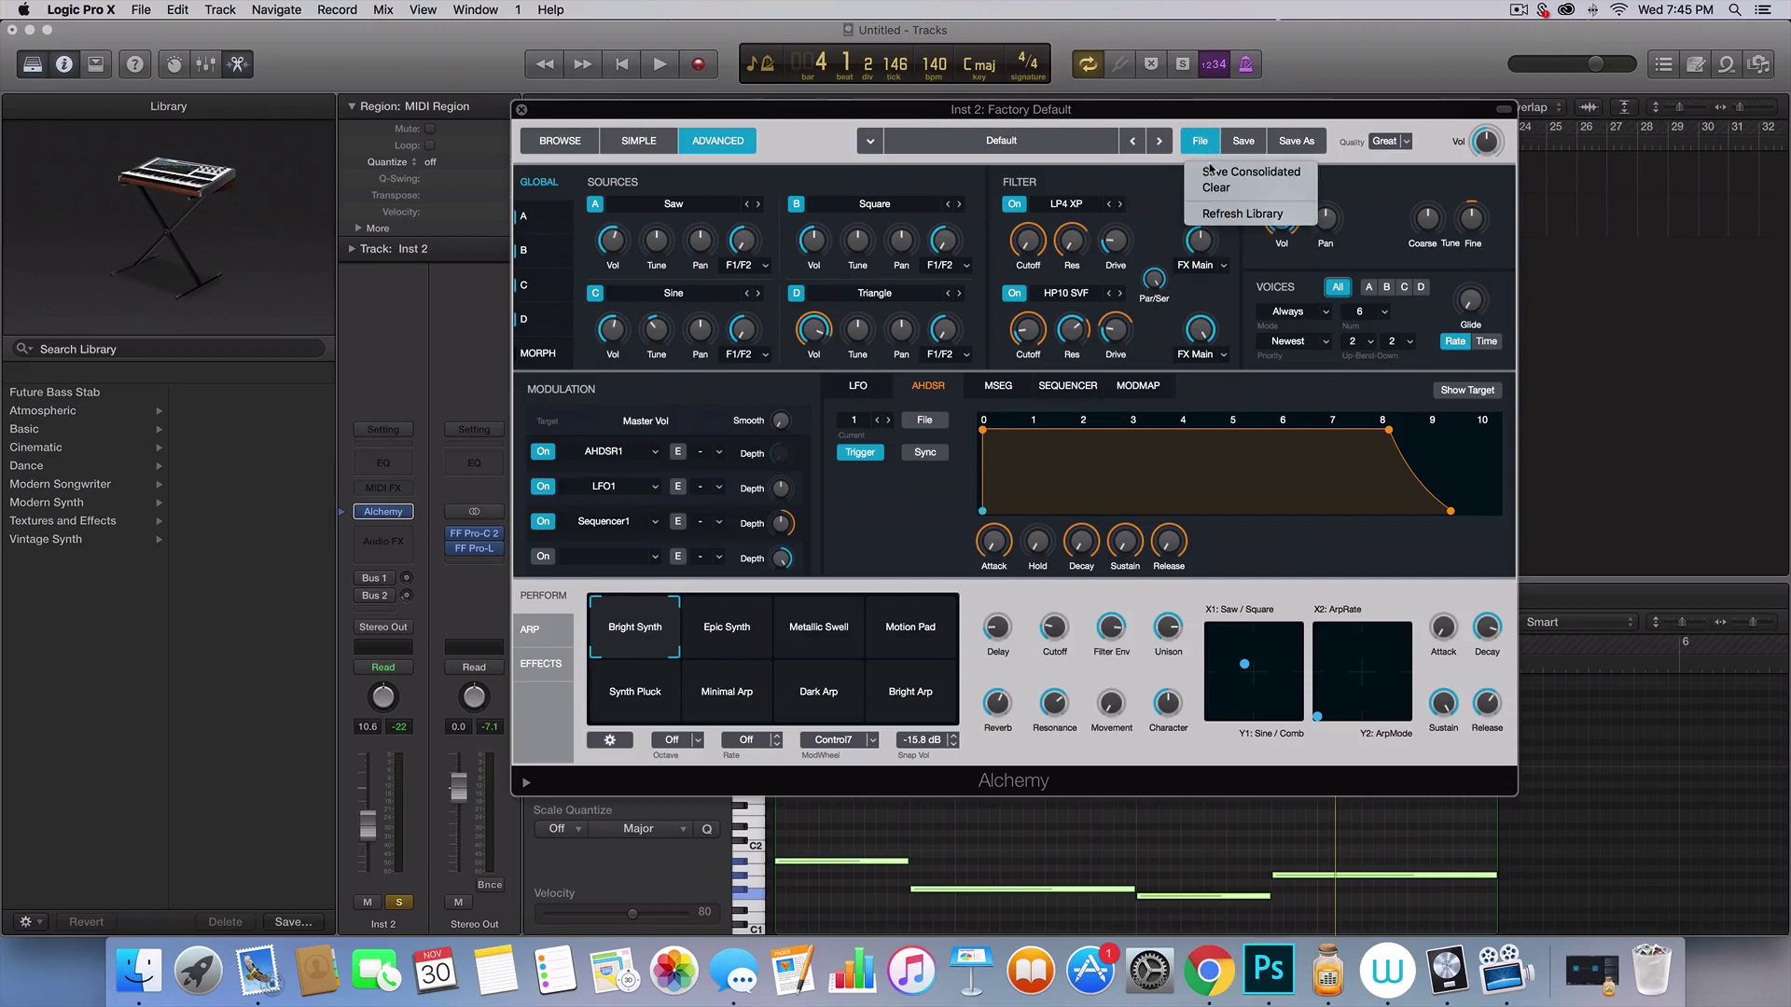
{"action": "left_click", "coordinate": [1213, 188]}
{"action": "left_click", "coordinate": [551, 213]}
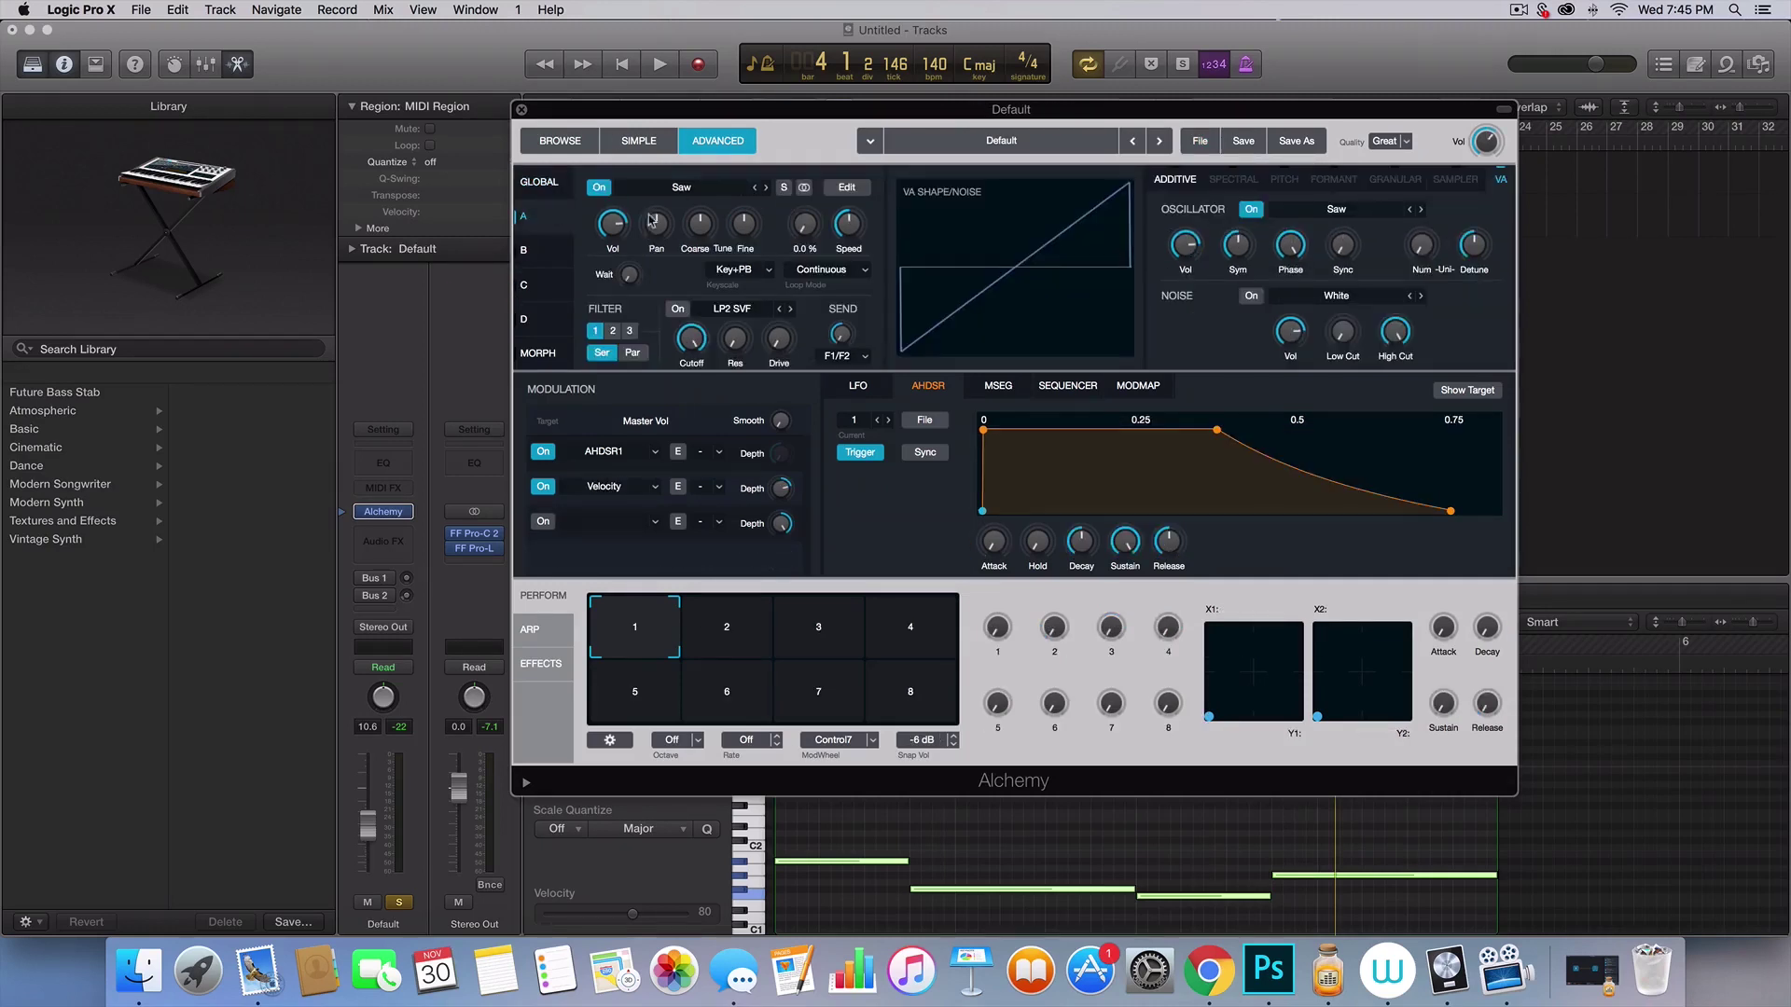
{"action": "left_click_drag", "start_coordinate": [615, 265], "coordinate": [618, 284]}
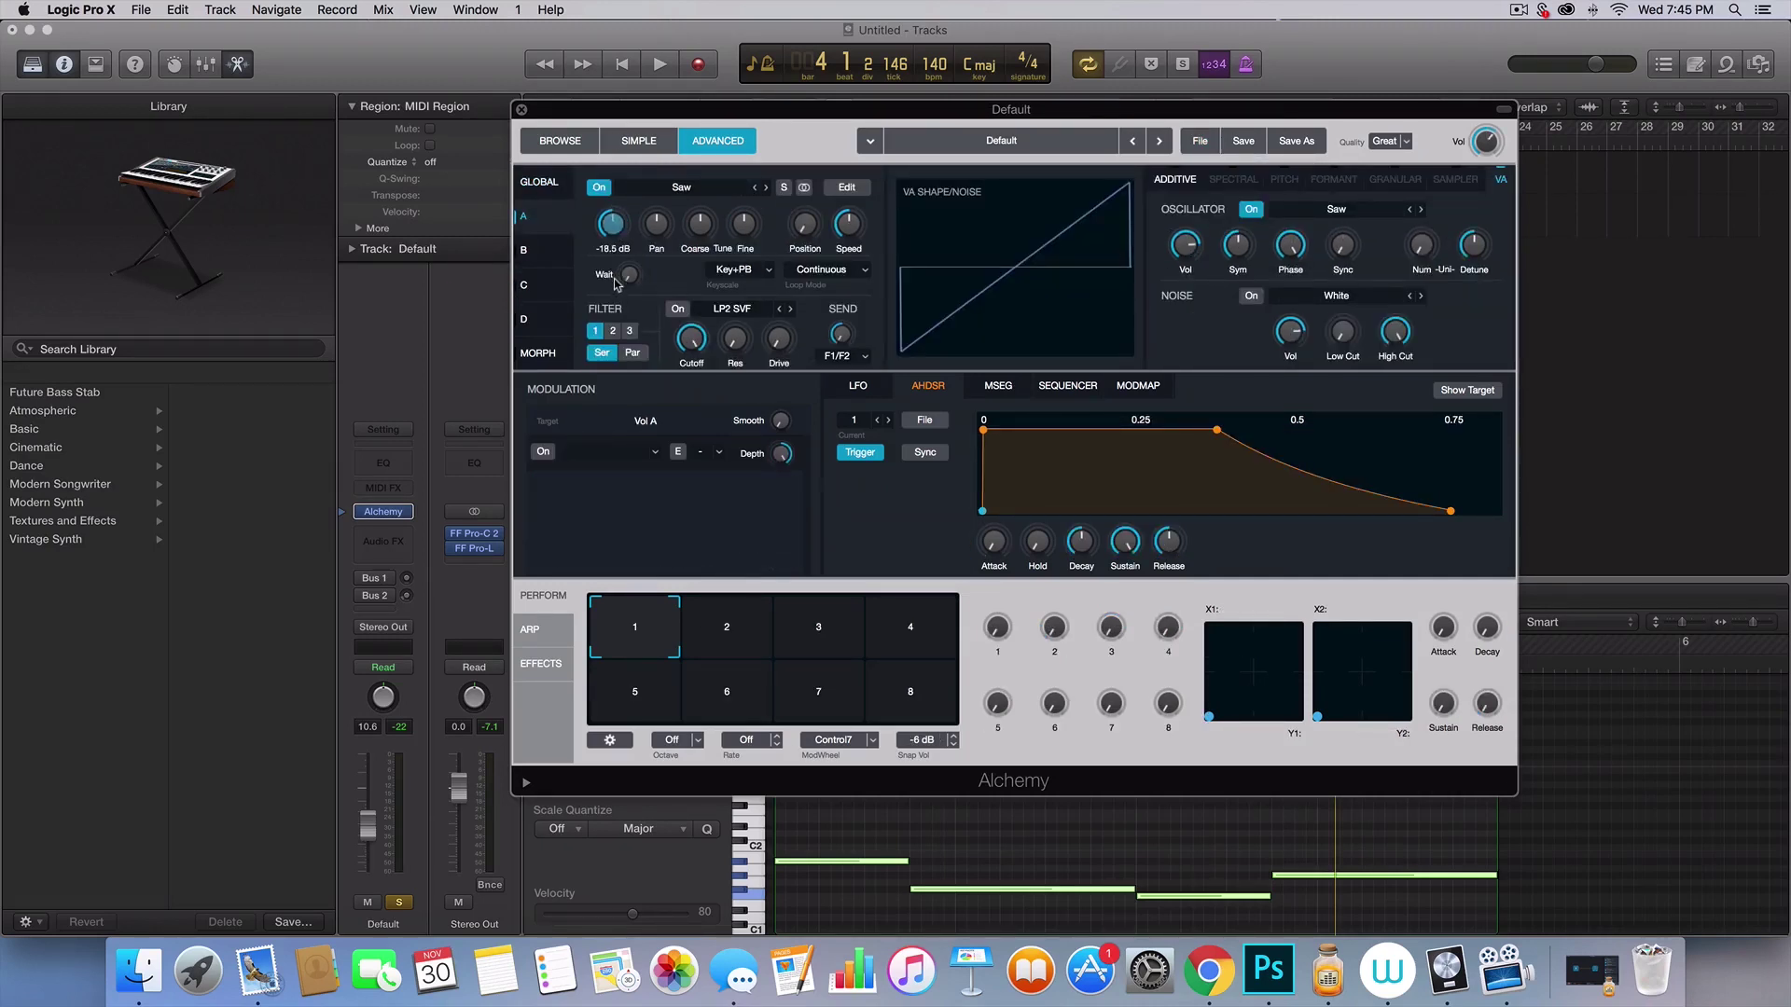
{"action": "left_click", "coordinate": [768, 189]}
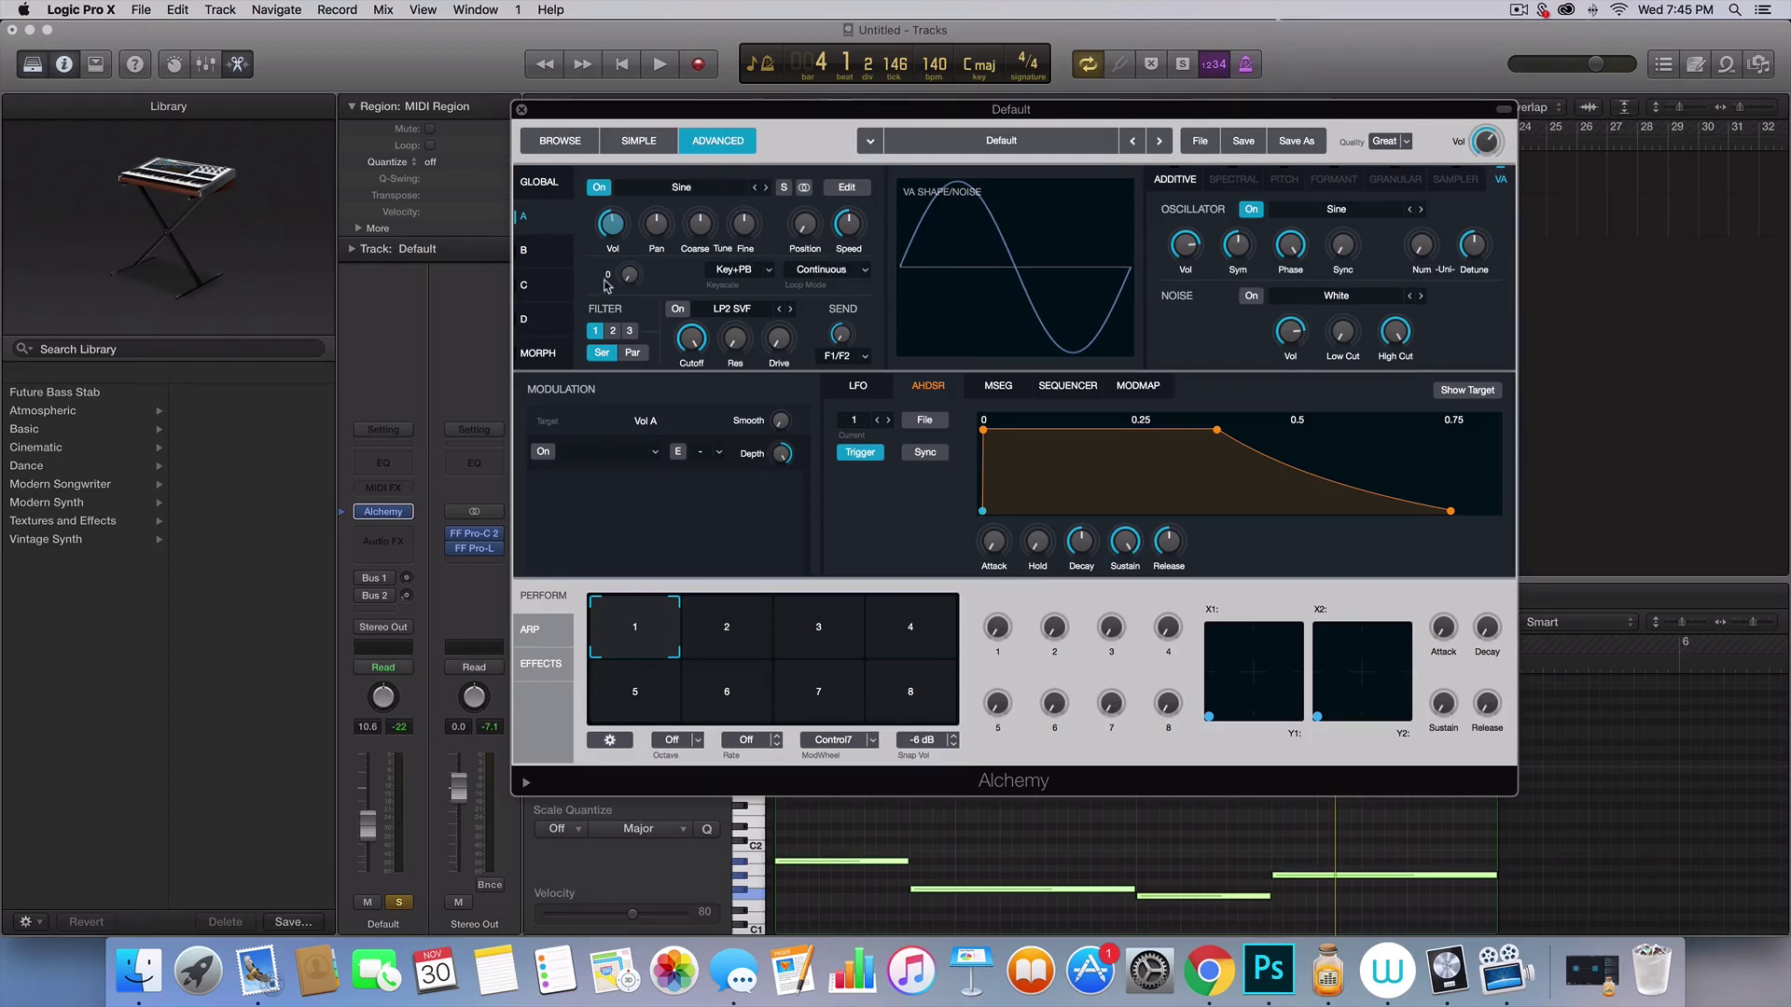
{"action": "mouse_move", "coordinate": [622, 229]}
{"action": "key", "text": "space"}
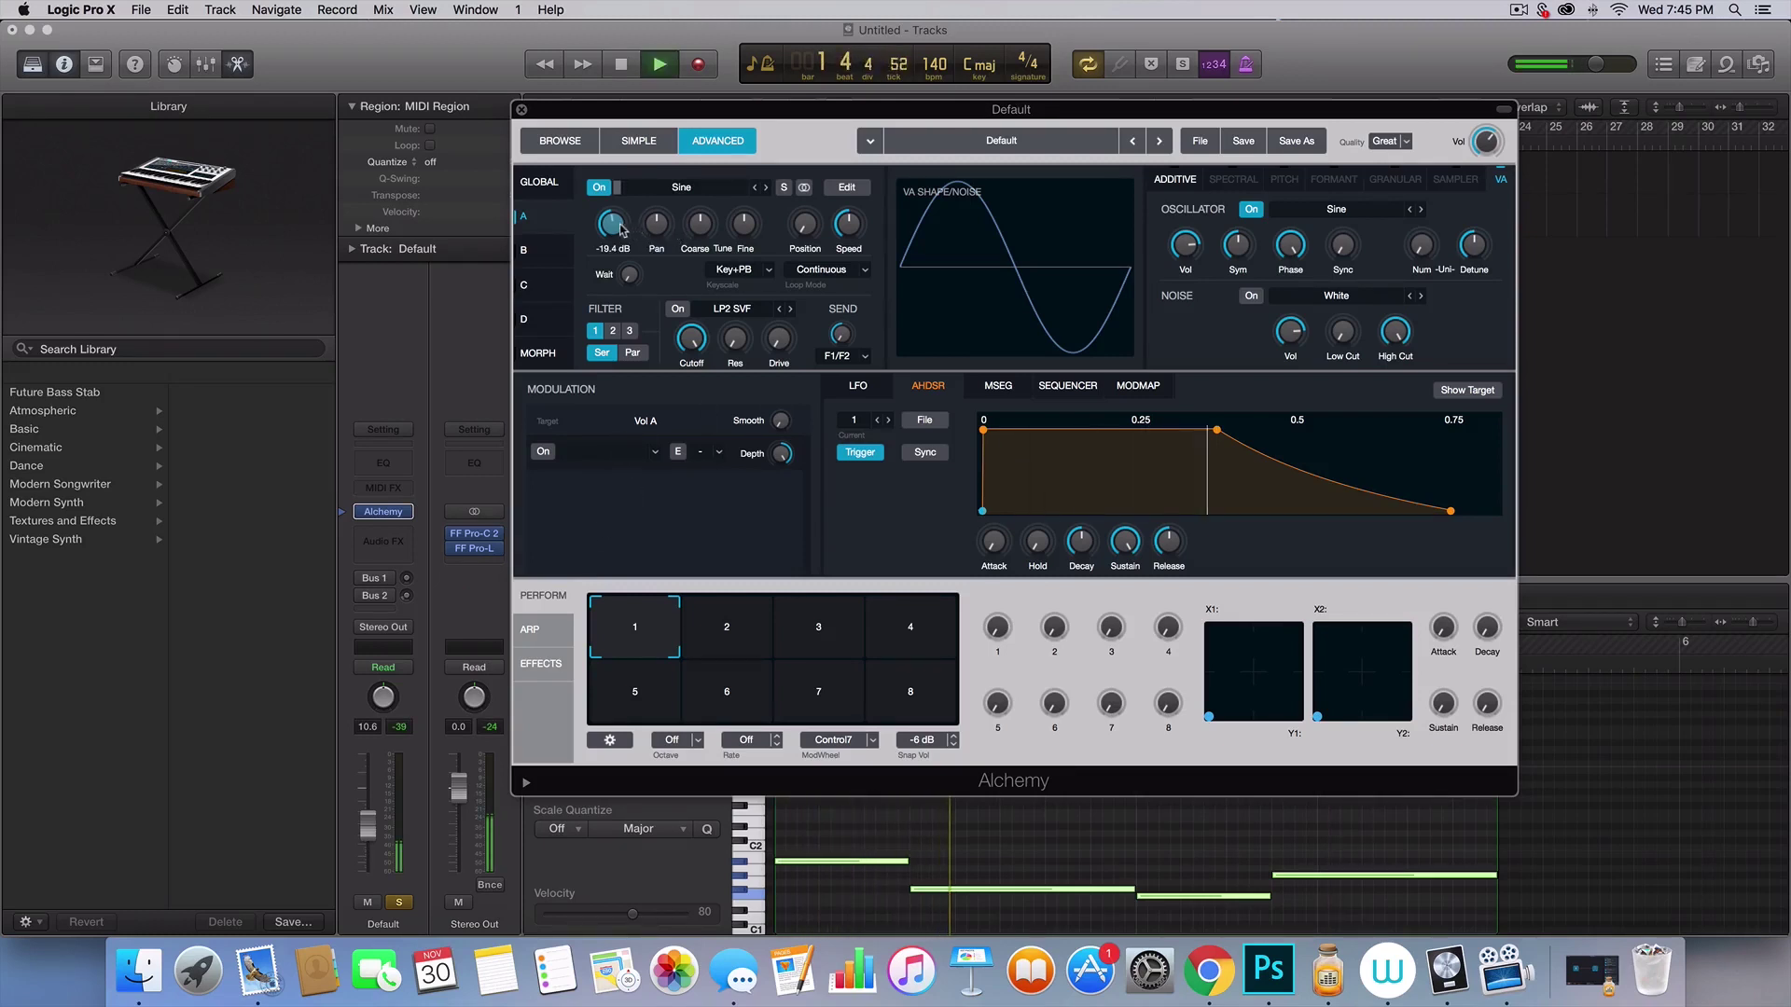
{"action": "key", "text": "space"}
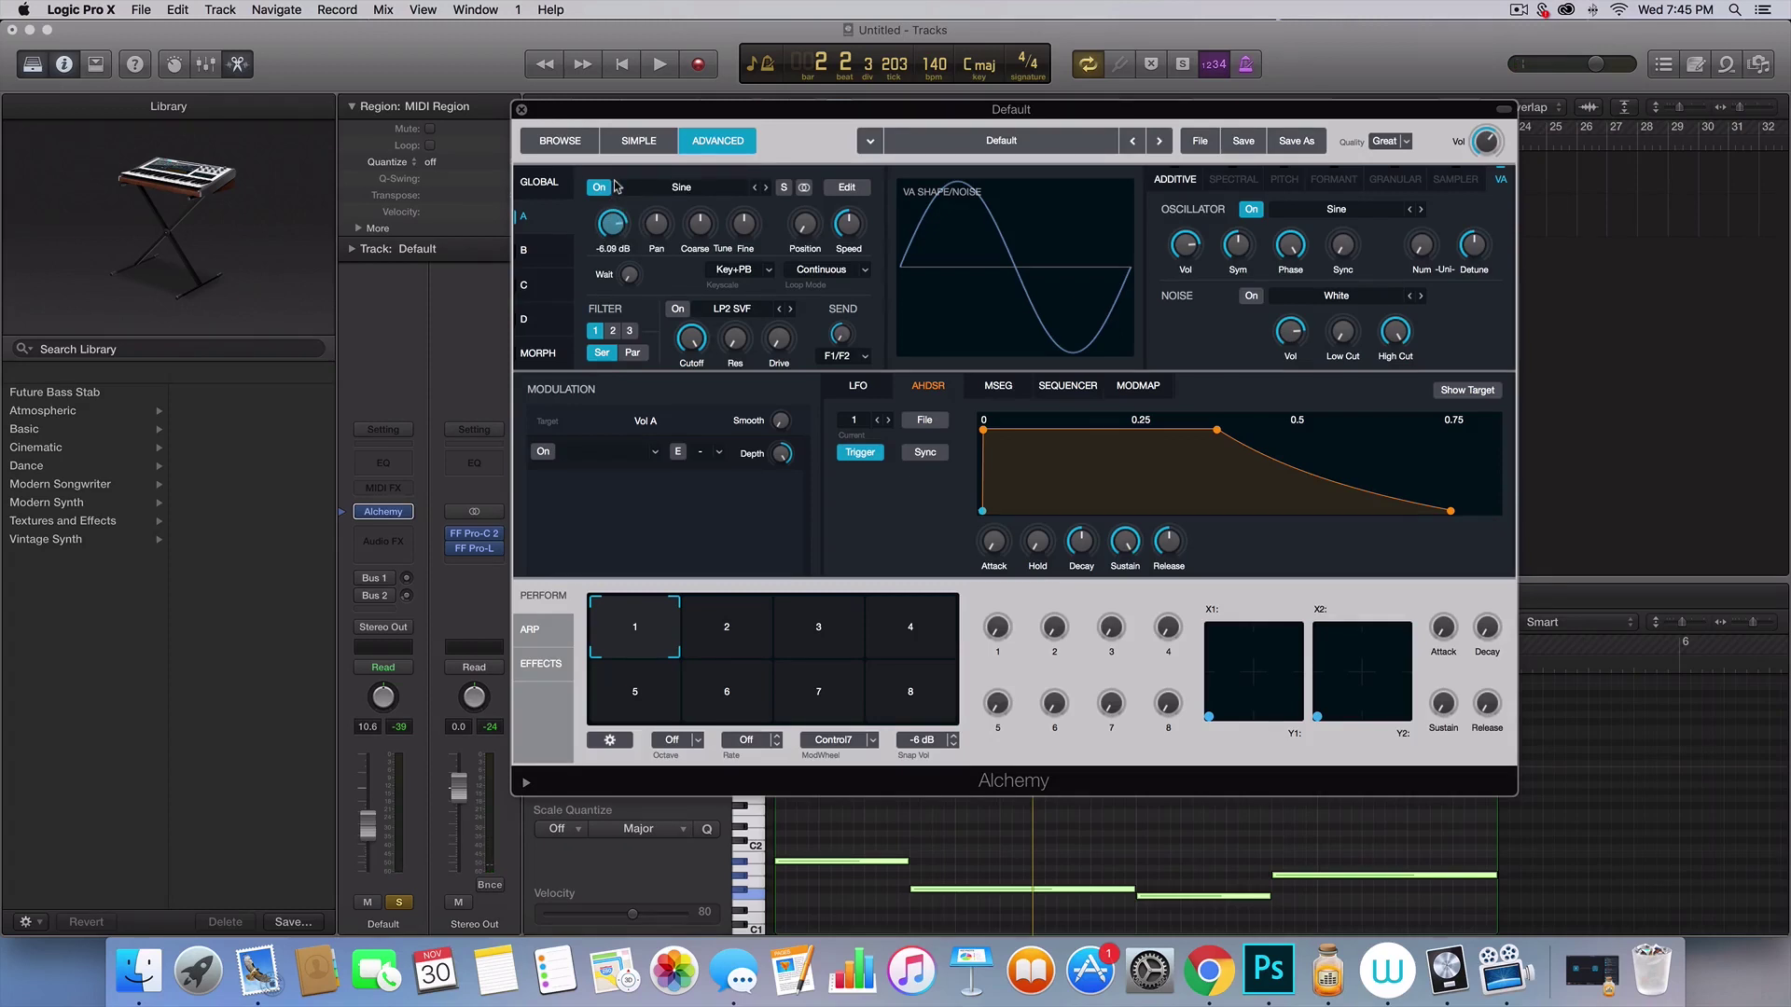
- Shape Source A's envelope with a slightly longer attack, zero sustain and about 2.8 s decay
{"action": "left_click_drag", "start_coordinate": [997, 550], "coordinate": [997, 544]}
{"action": "key", "text": "space"}
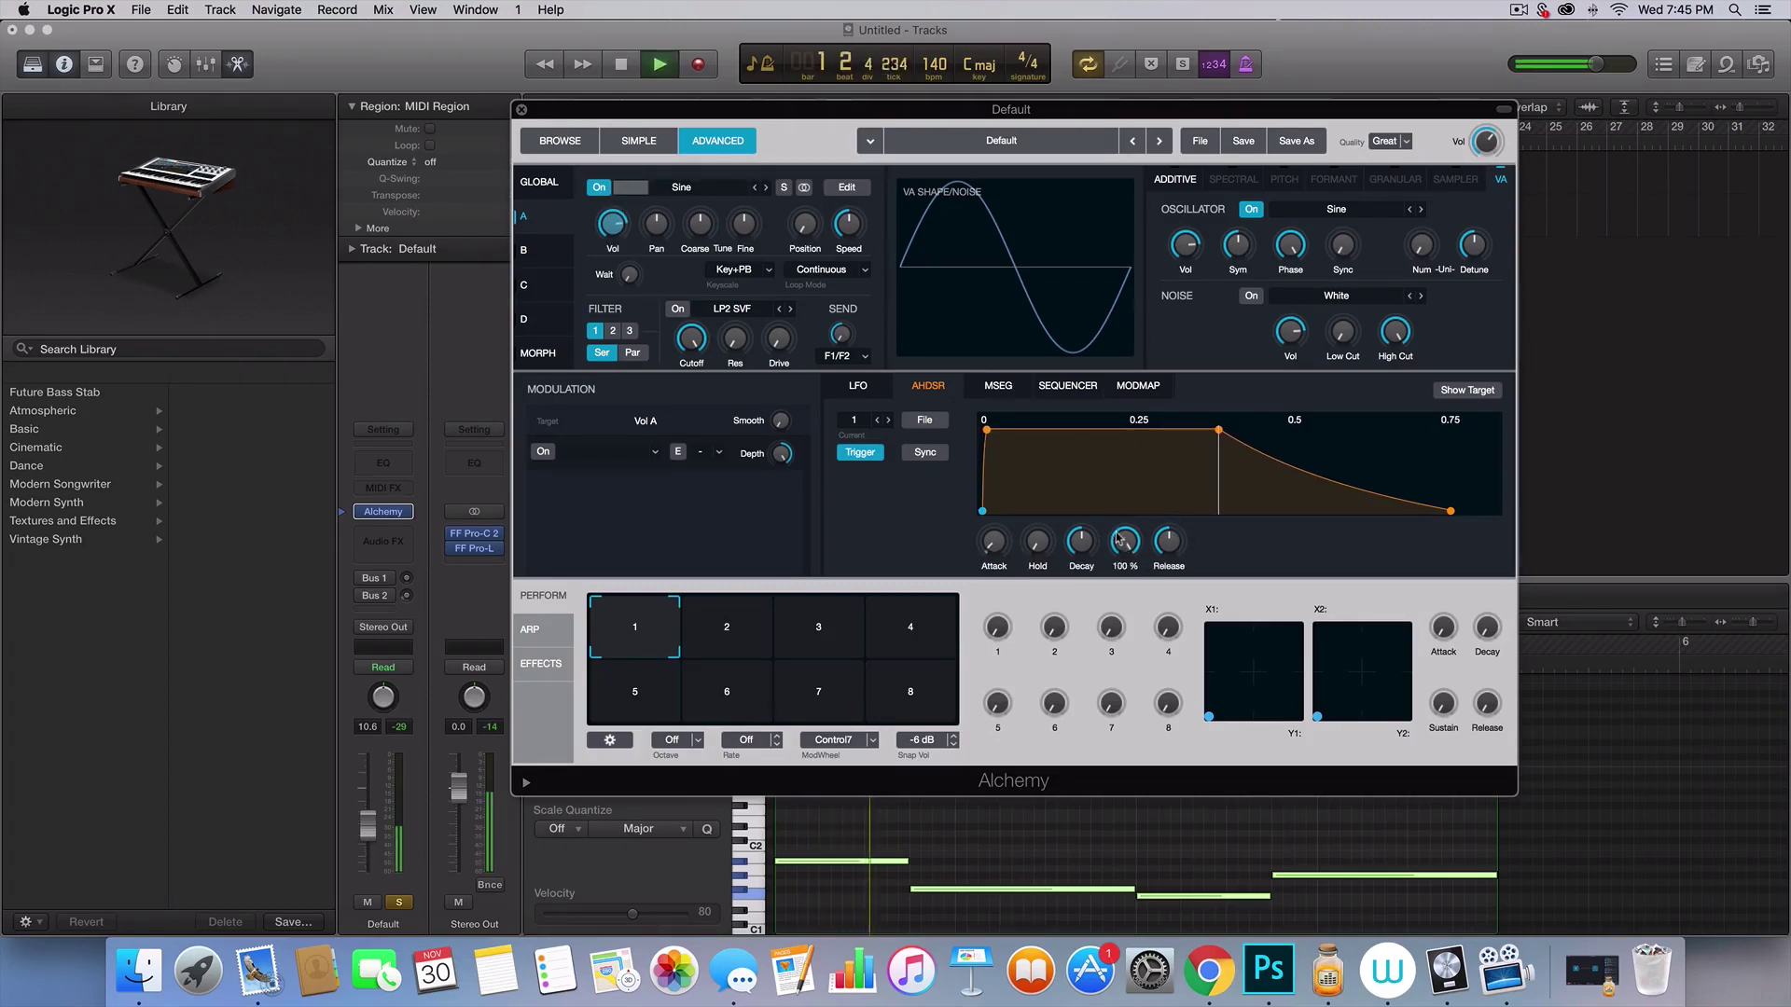
{"action": "left_click_drag", "start_coordinate": [1136, 547], "coordinate": [1119, 644]}
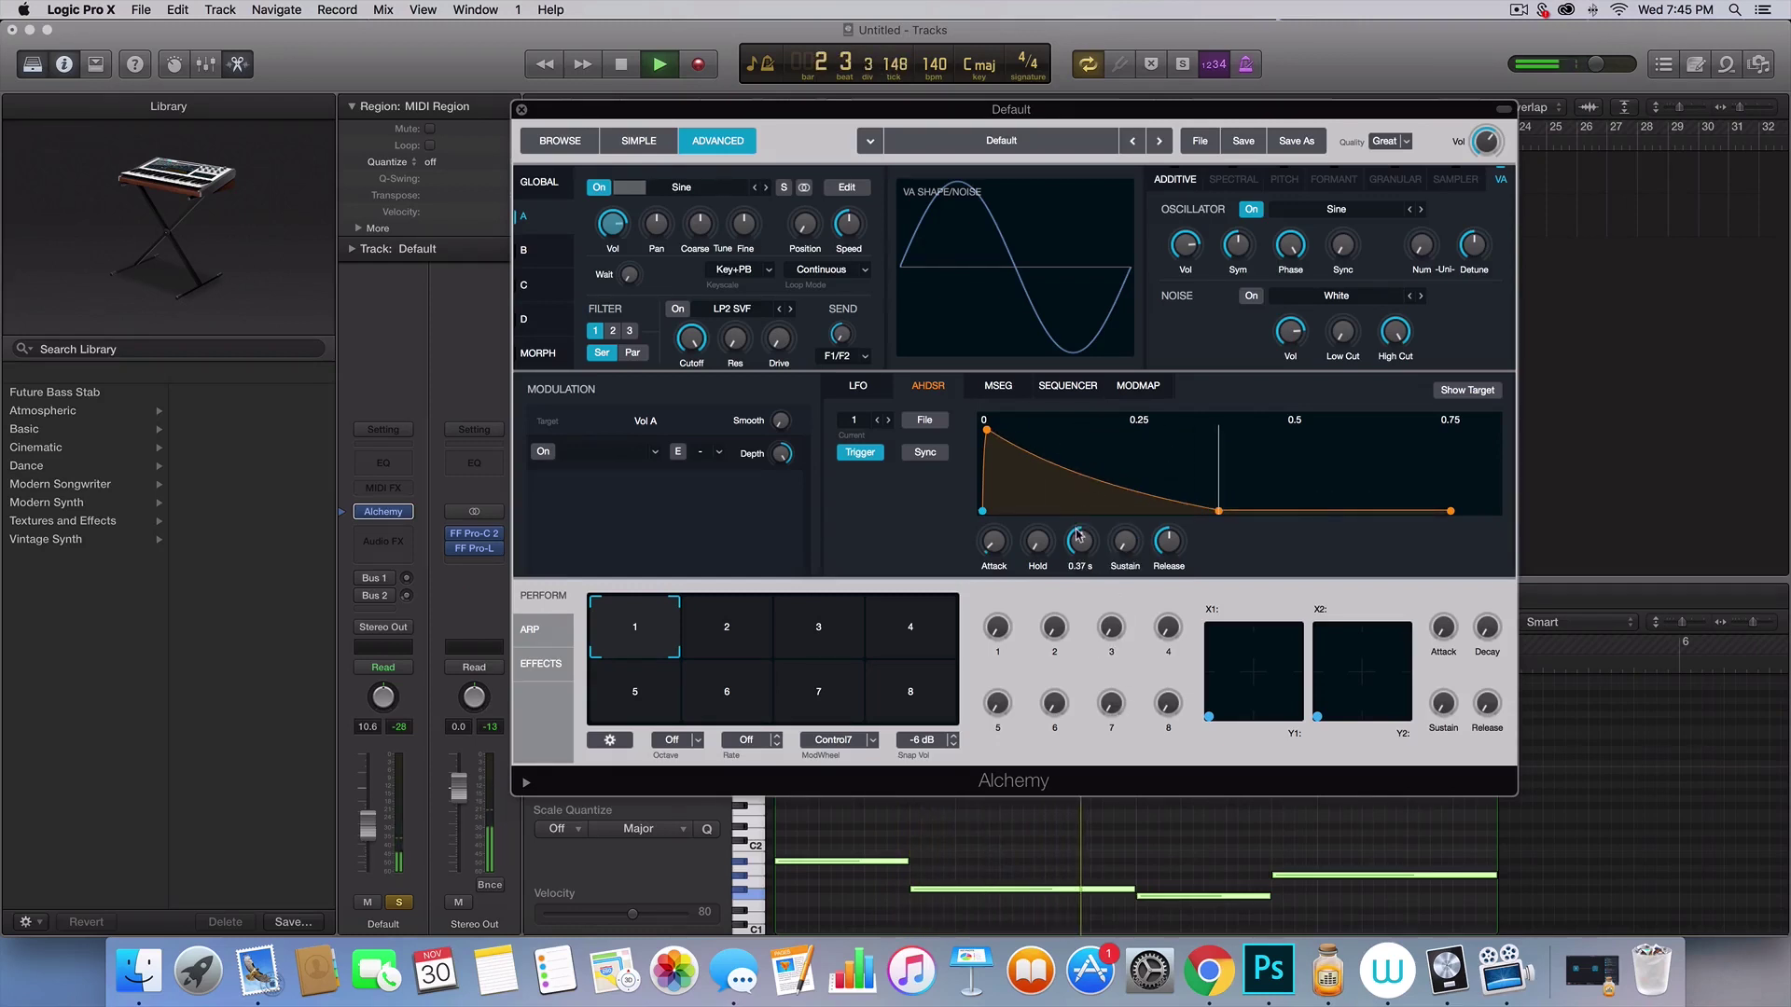
{"action": "left_click_drag", "start_coordinate": [1080, 543], "coordinate": [1081, 492]}
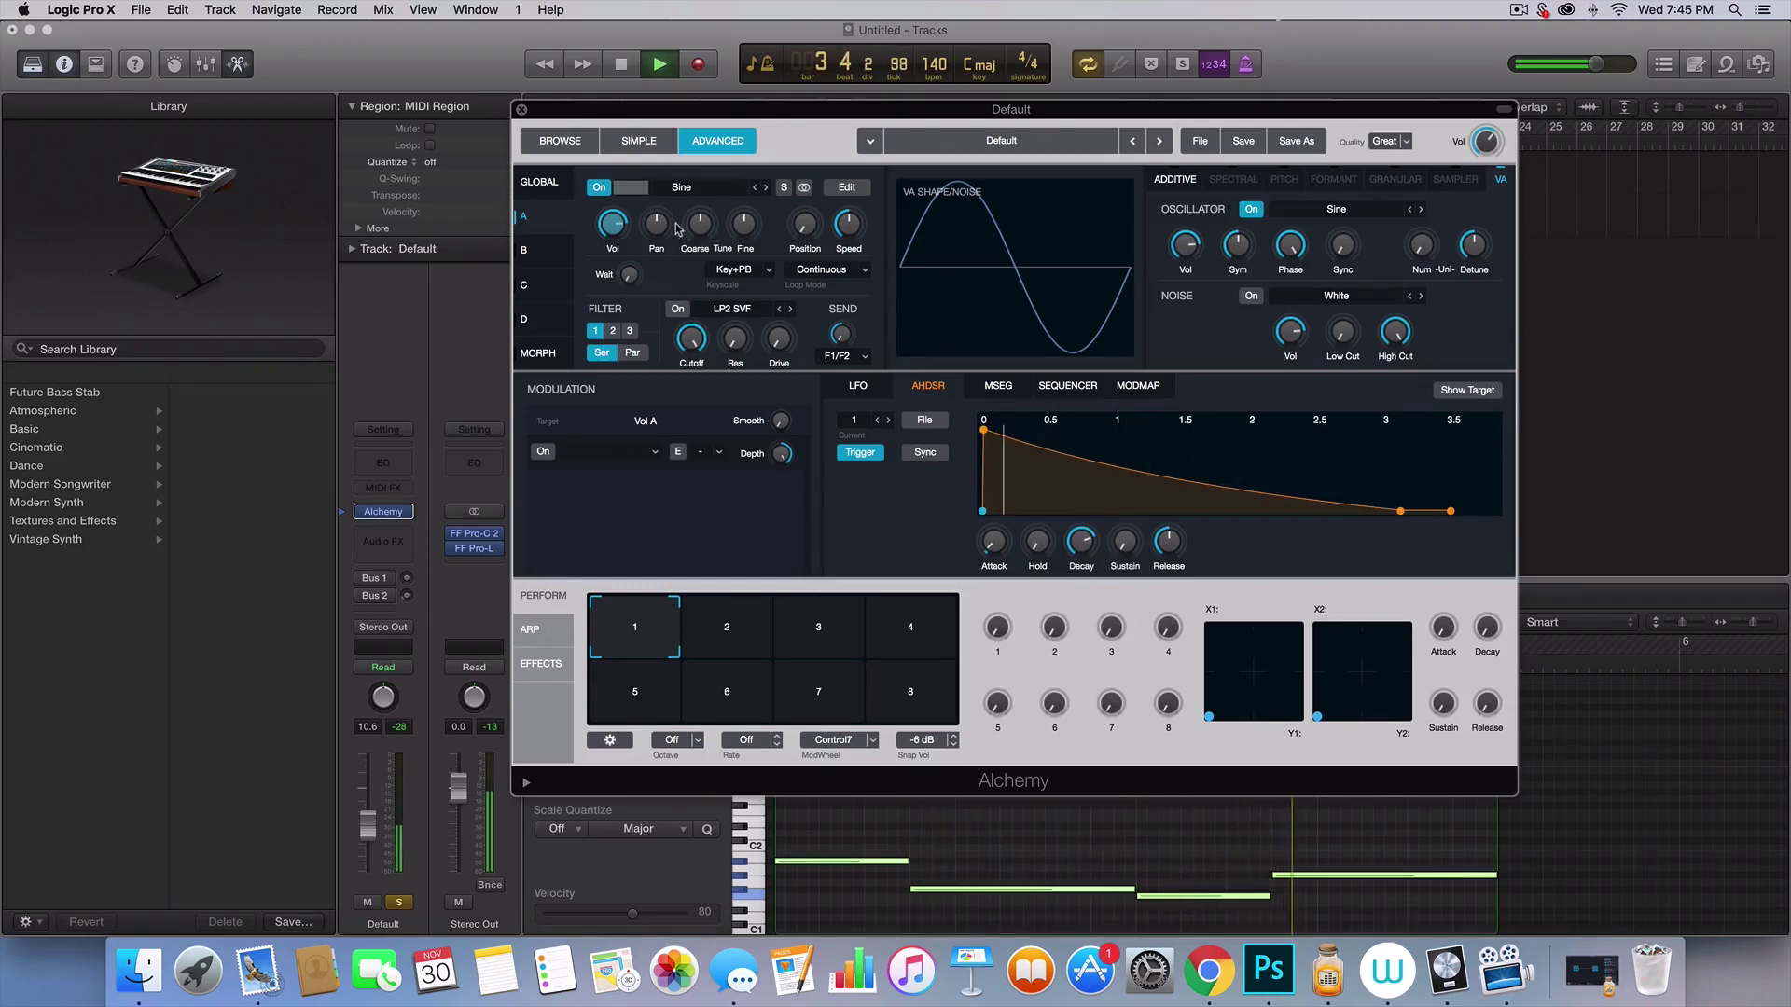
{"action": "key", "text": "space"}
- Set Source A's coarse tune to -11 semitones and audition the patch
{"action": "left_click", "coordinate": [696, 237]}
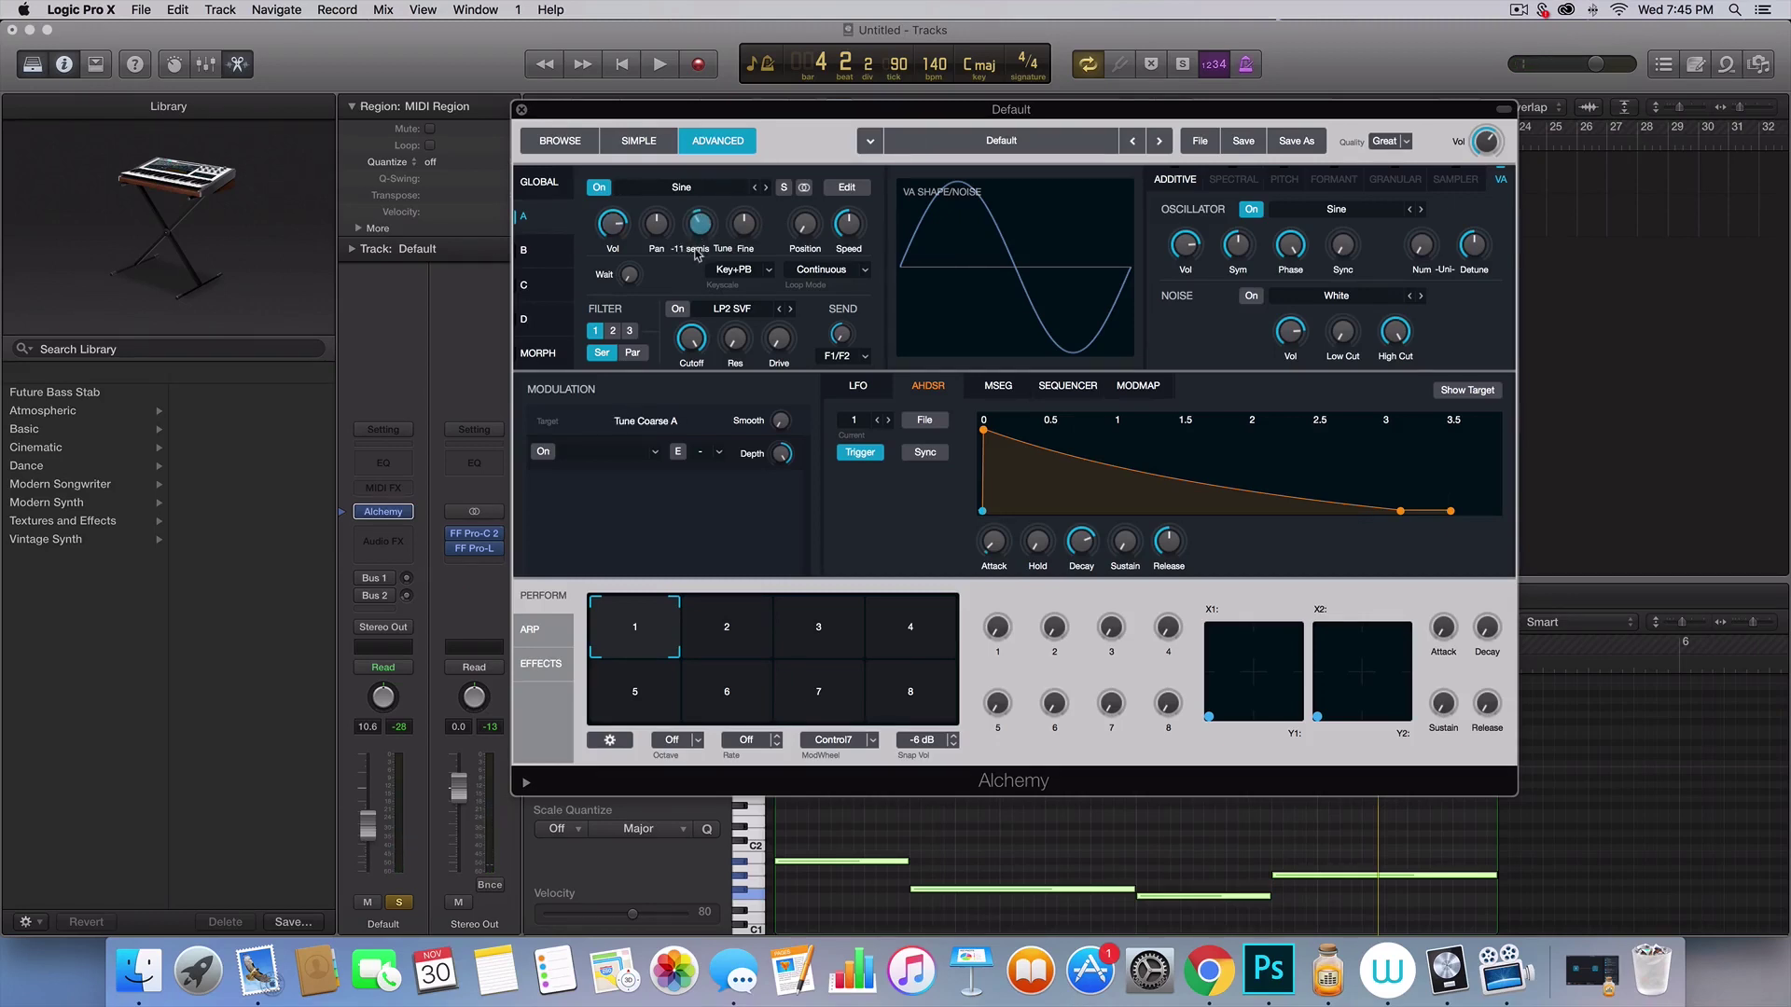
{"action": "key", "text": "space"}
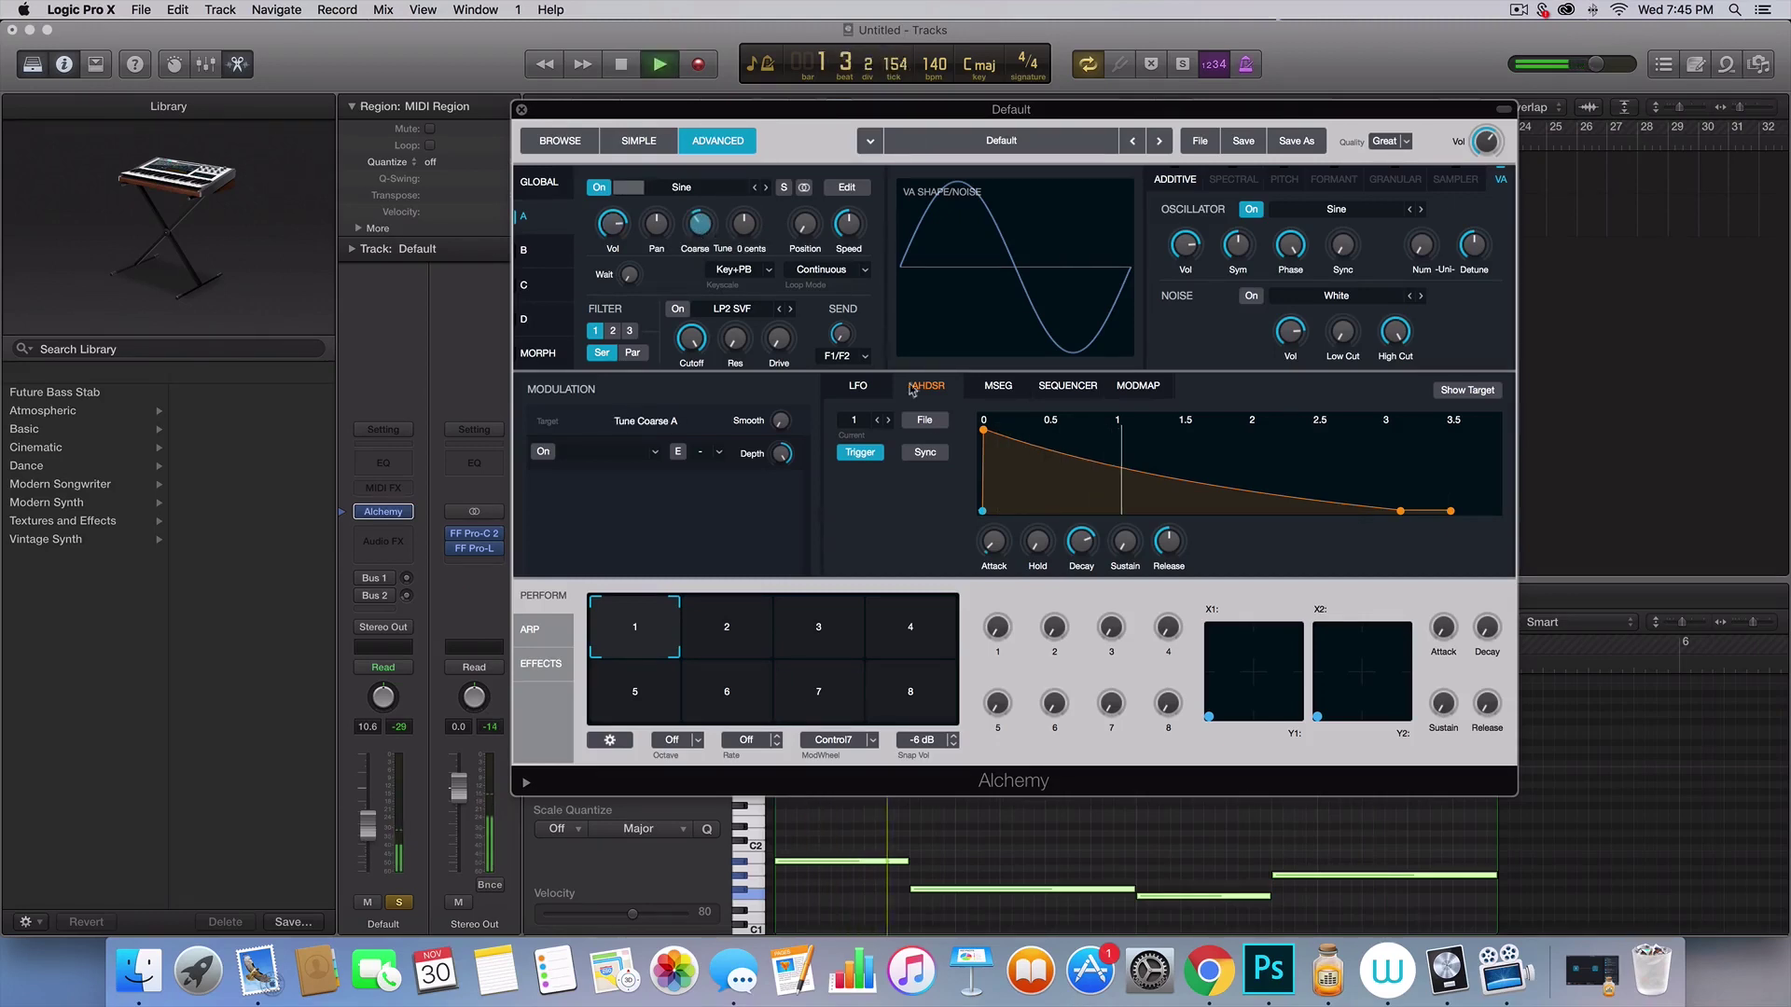
{"action": "key", "text": "space"}
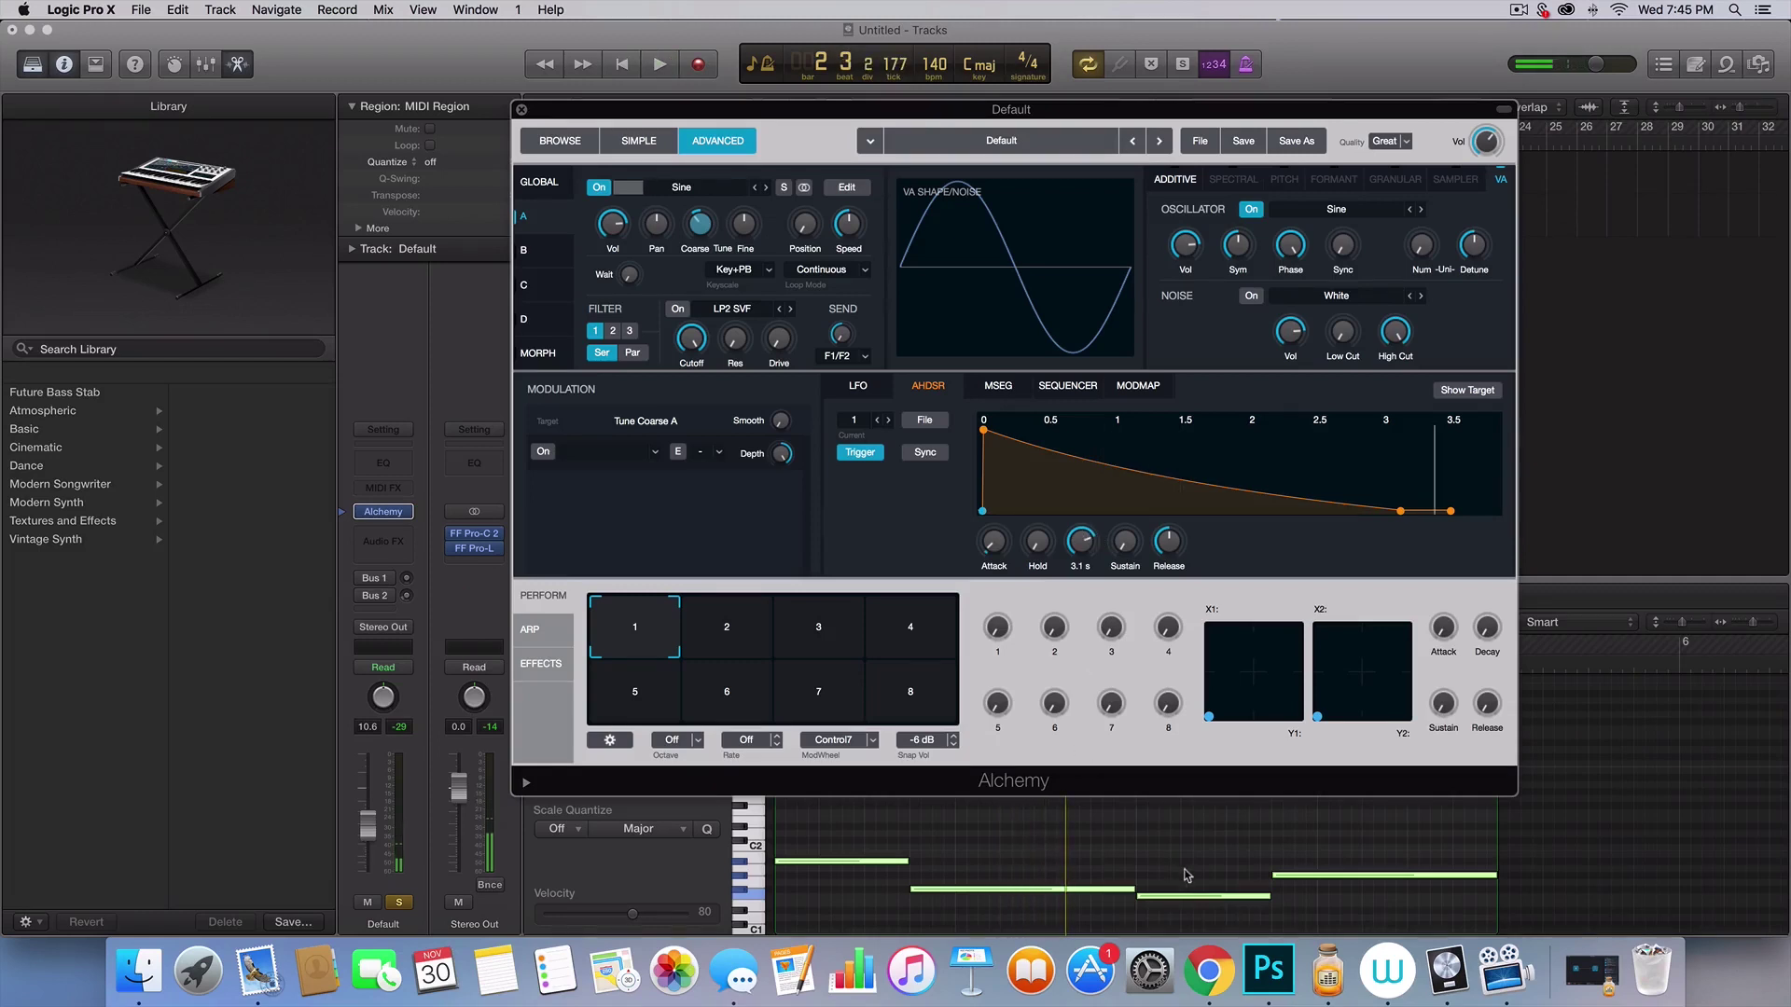
- Bring the Piano Roll forward and try raising the bar-3 note
{"action": "left_click", "coordinate": [1187, 875]}
{"action": "scroll", "coordinate": [1187, 874], "scroll_direction": "up", "scroll_amount": 1}
{"action": "scroll", "coordinate": [1187, 875], "scroll_direction": "down", "scroll_amount": 1}
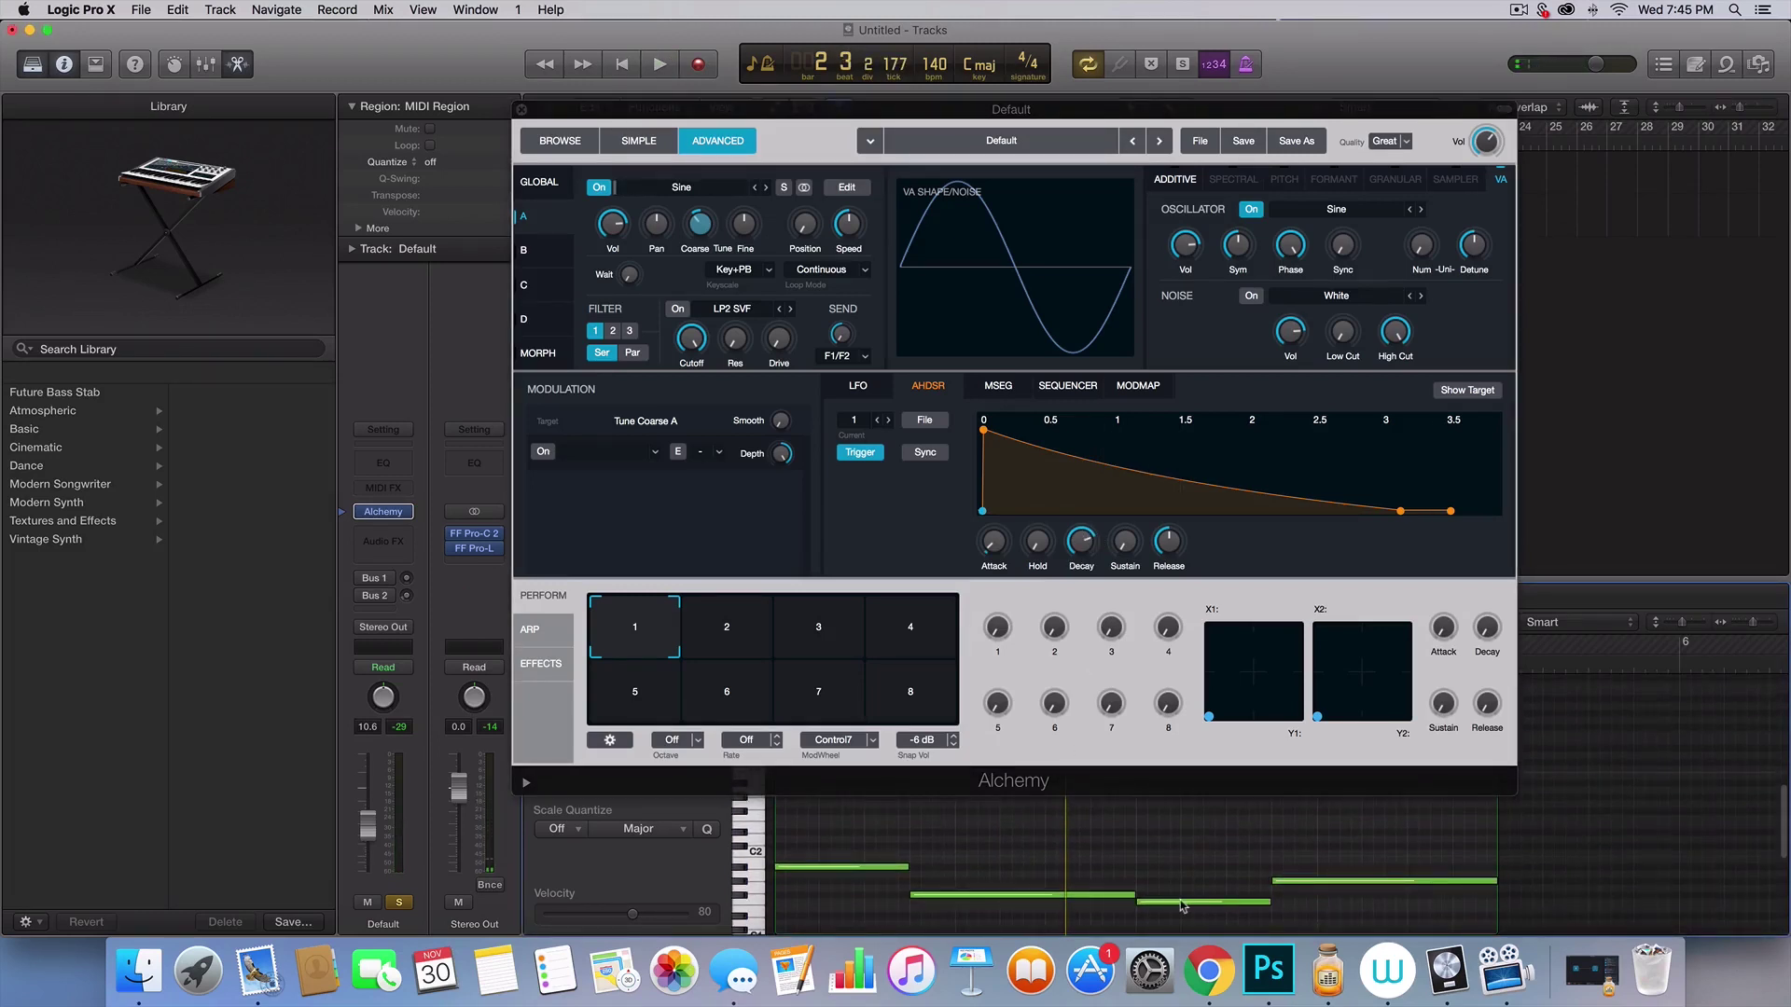
{"action": "mouse_move", "coordinate": [1180, 905]}
{"action": "scroll", "coordinate": [1240, 907], "scroll_direction": "up", "scroll_amount": 1}
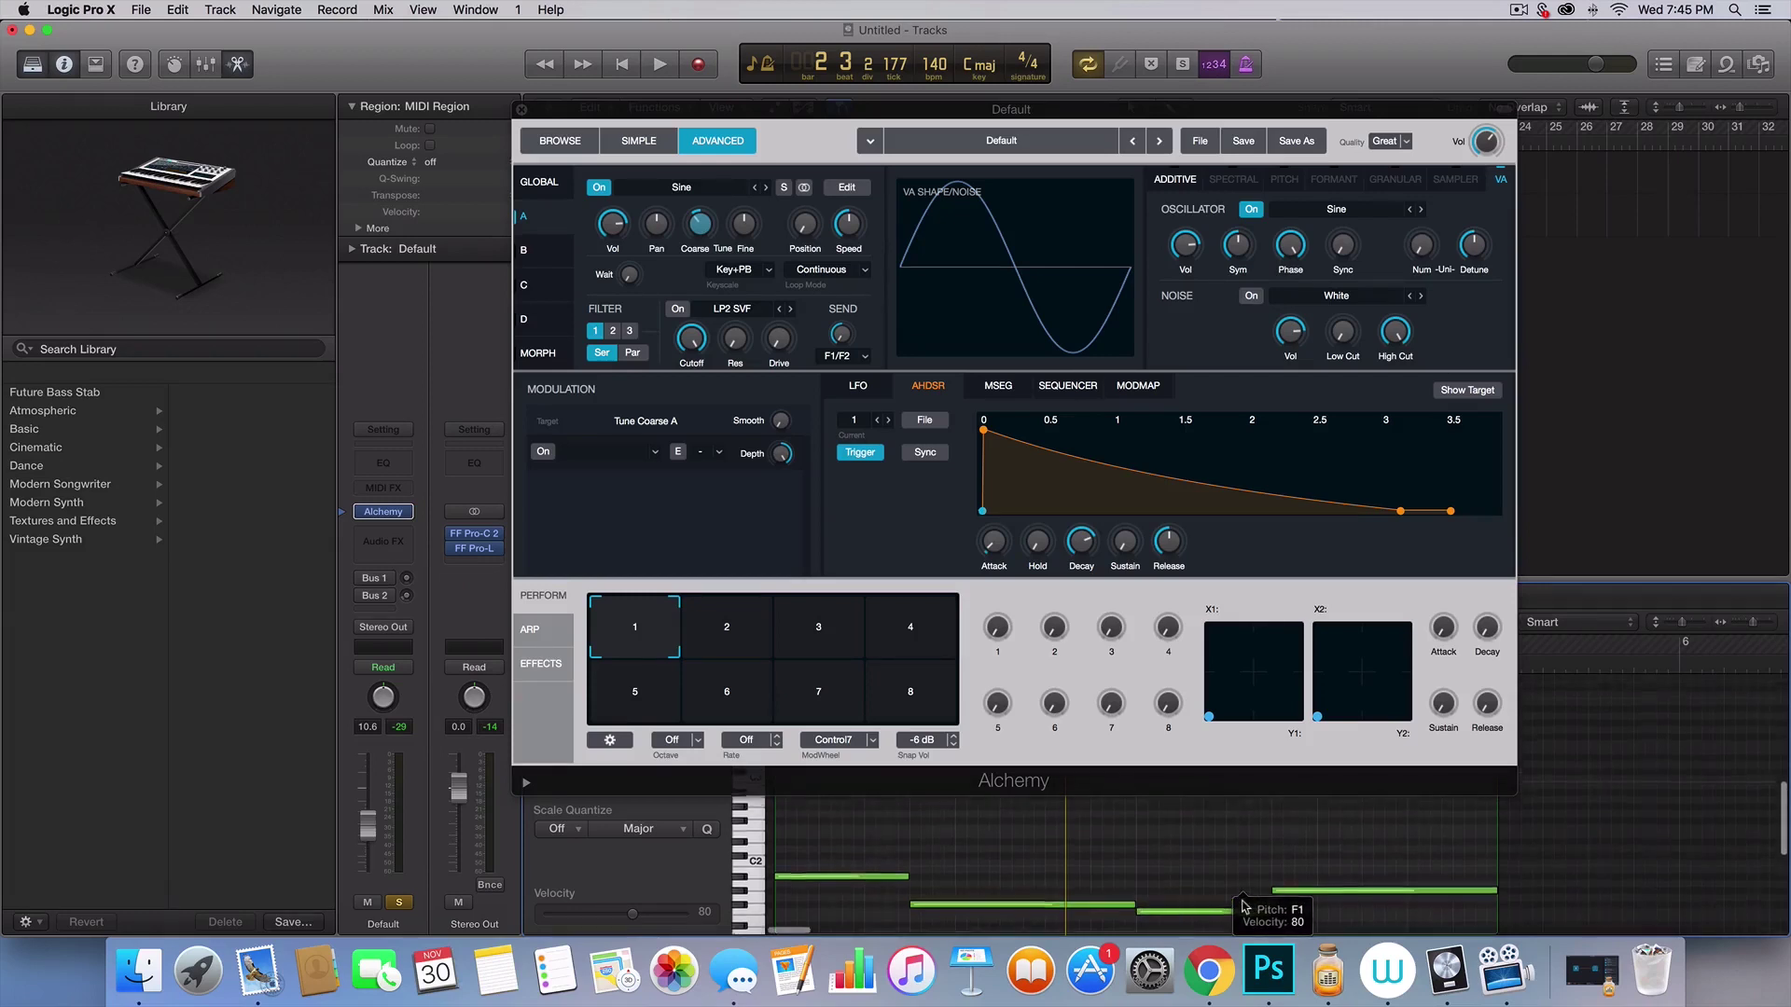
{"action": "scroll", "coordinate": [1242, 906], "scroll_direction": "down", "scroll_amount": 3}
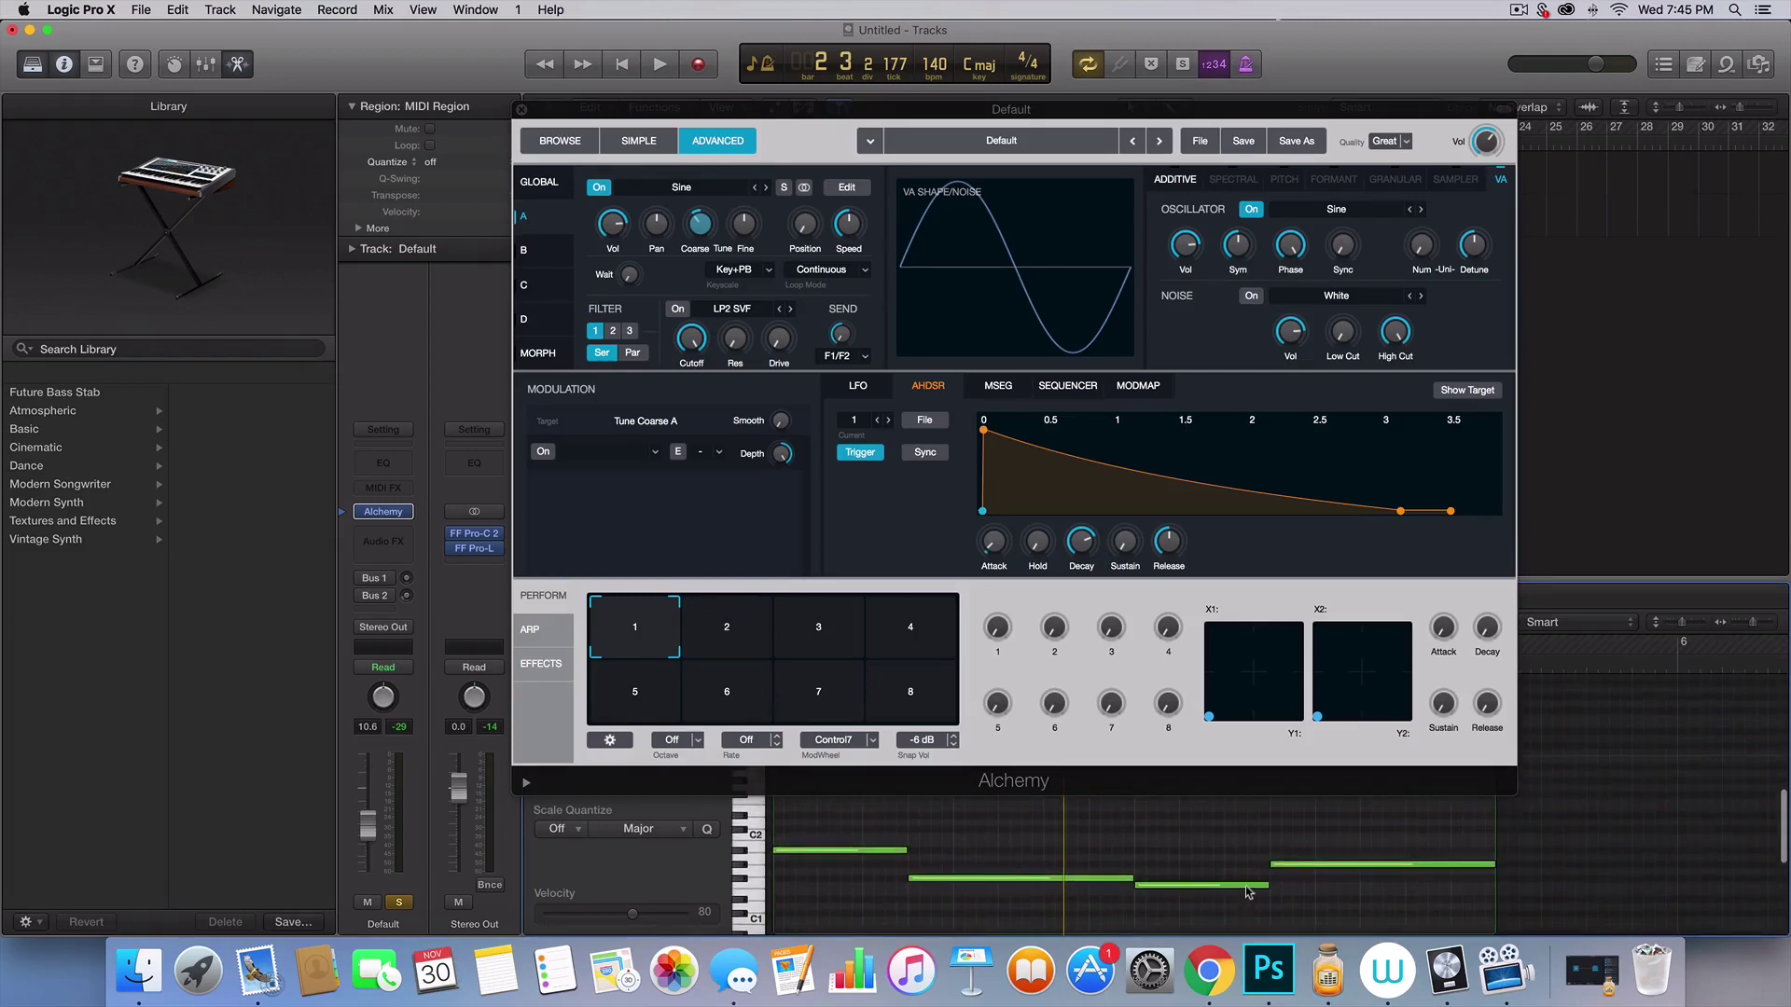
{"action": "mouse_move", "coordinate": [1248, 889]}
{"action": "left_mouse_down"}
{"action": "mouse_move", "coordinate": [1243, 810]}
{"action": "mouse_move", "coordinate": [1246, 886]}
{"action": "left_mouse_up"}
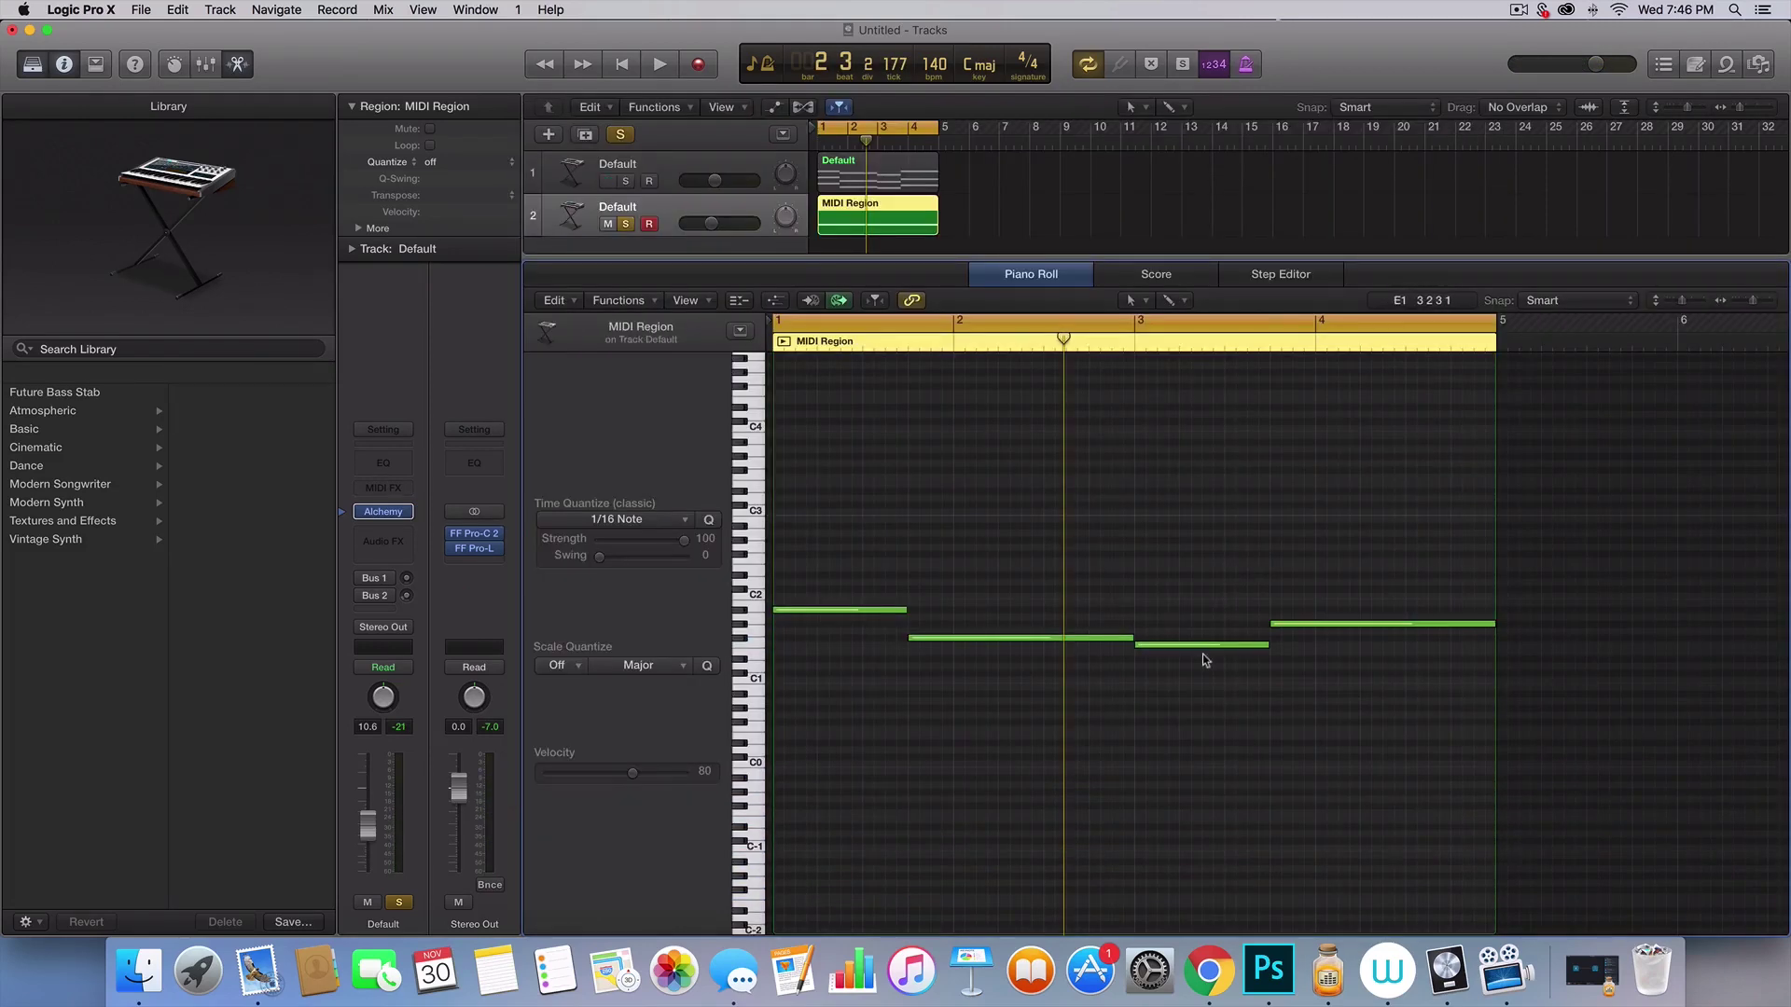
- Insert a default Channel EQ after Alchemy, watch its Analyzer during playback, then close it
{"action": "scroll", "coordinate": [1202, 653], "scroll_direction": "up", "scroll_amount": 1}
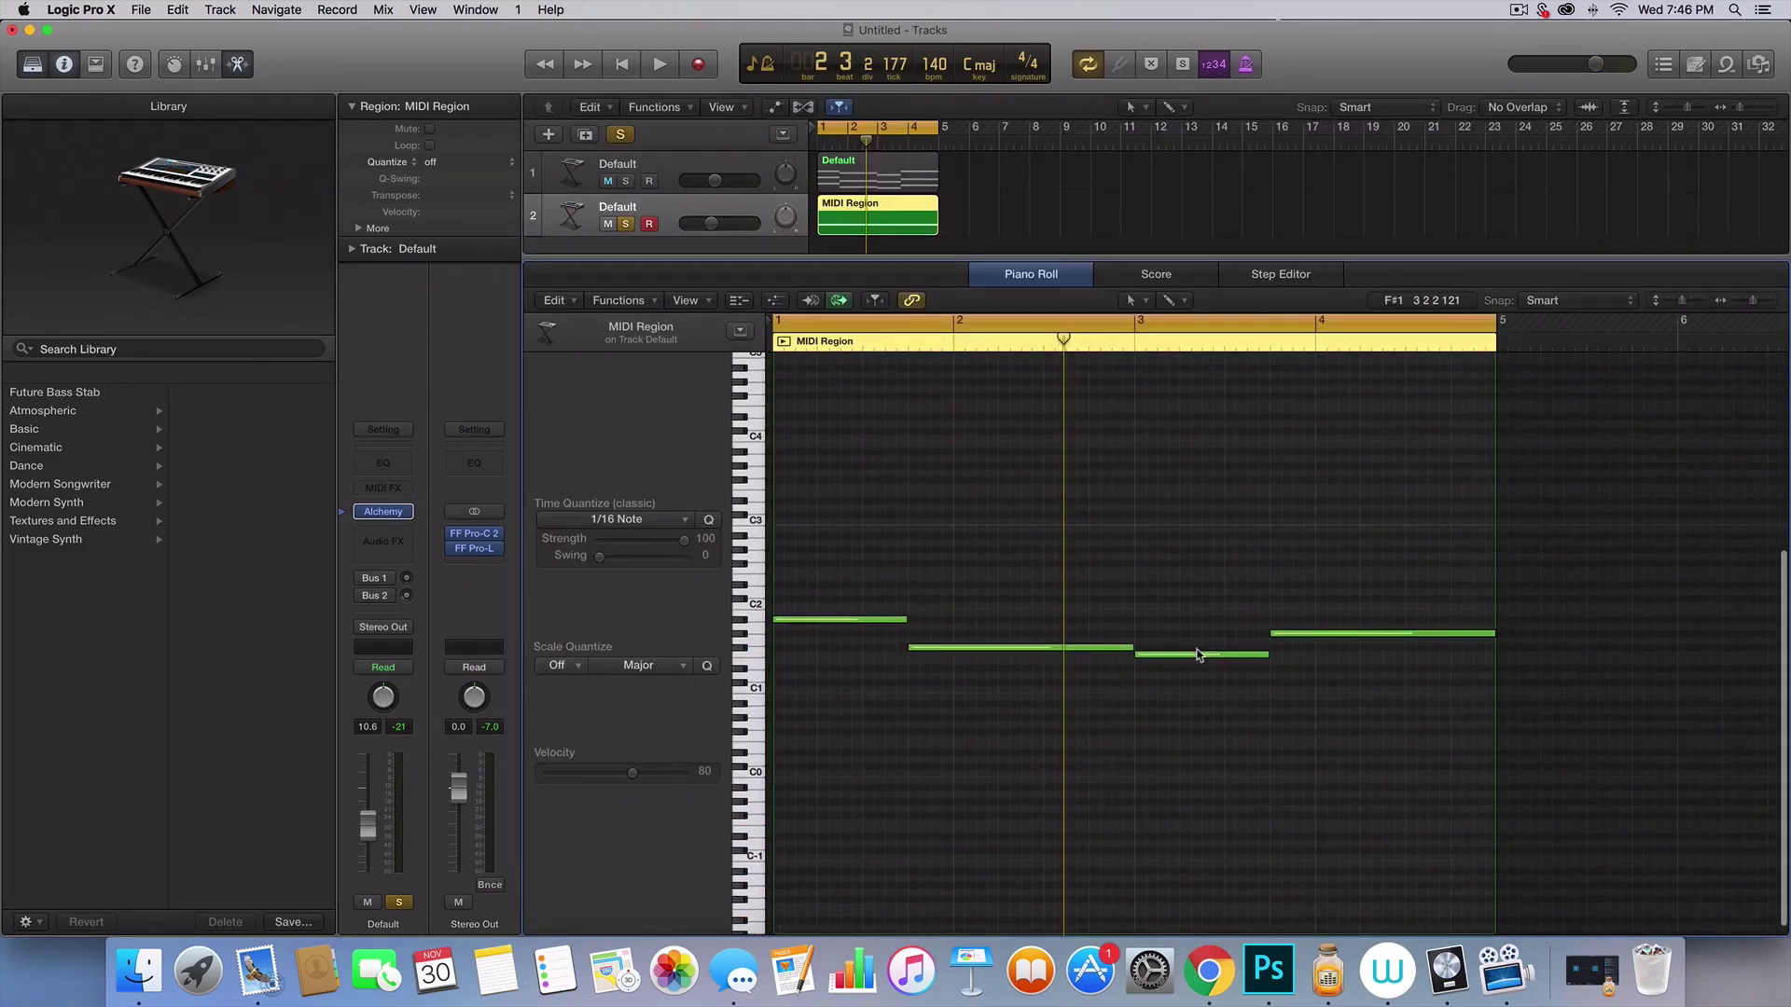
{"action": "left_click", "coordinate": [1195, 654]}
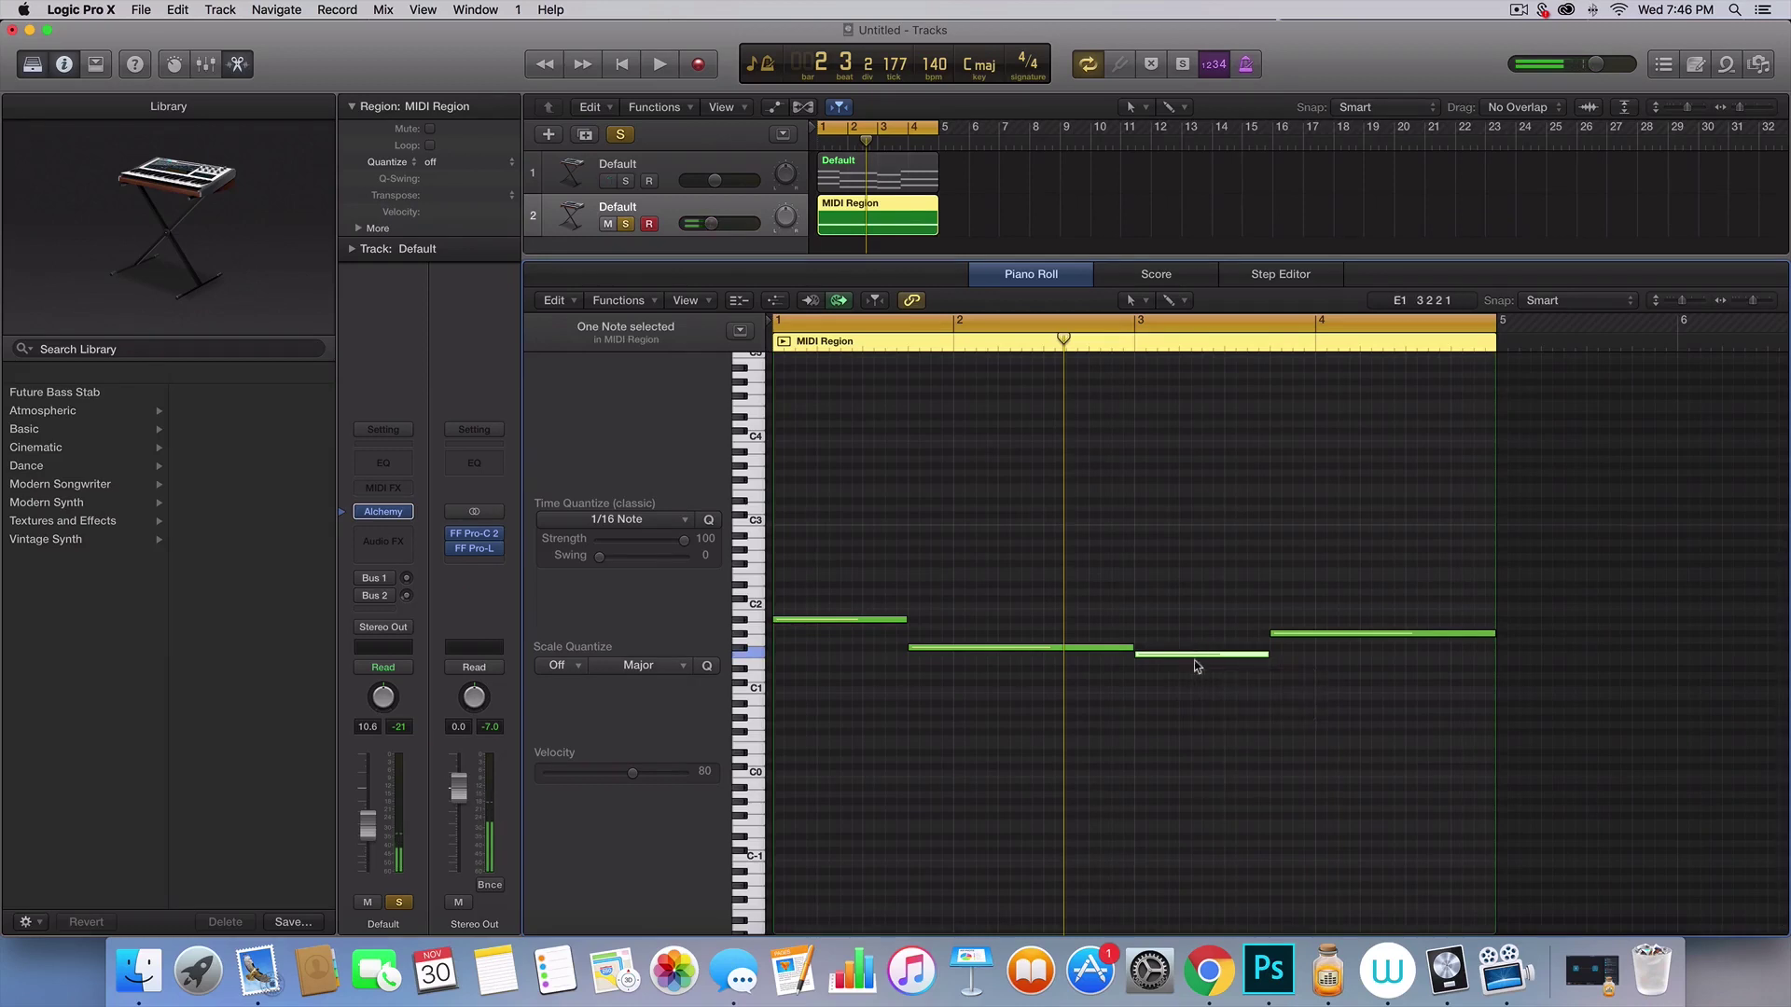
{"action": "left_click", "coordinate": [383, 538]}
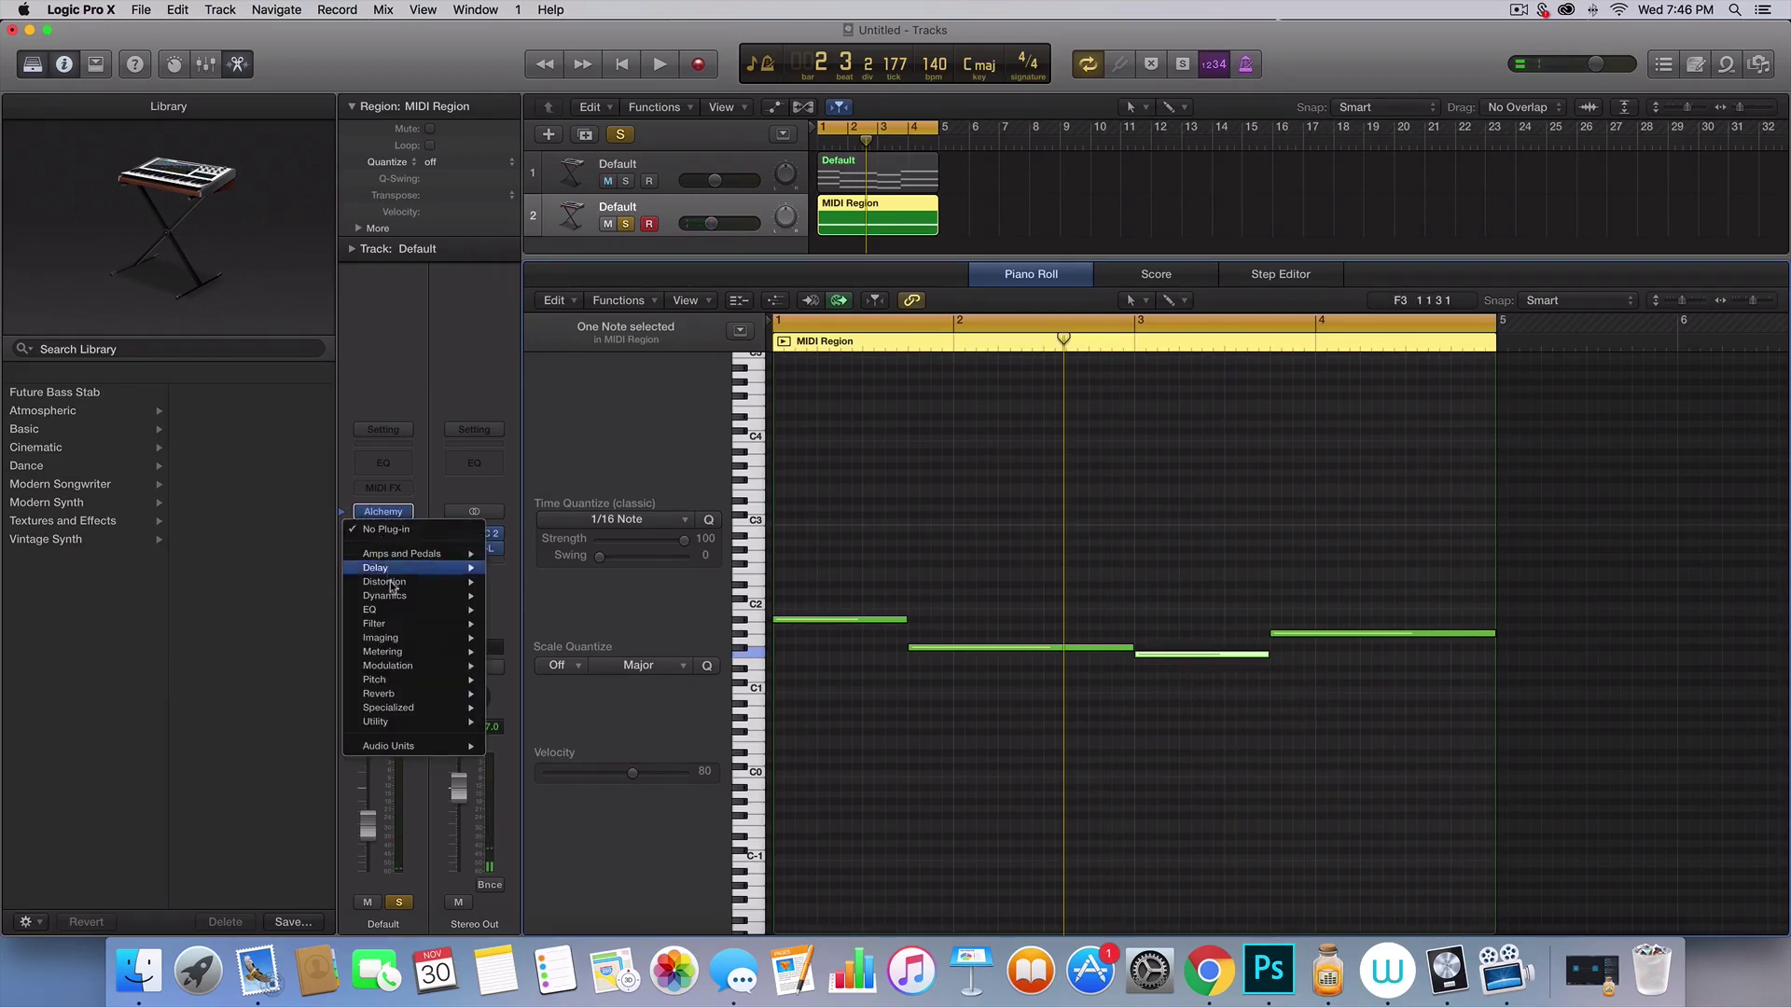
{"action": "mouse_move", "coordinate": [395, 611]}
{"action": "left_click", "coordinate": [597, 612]}
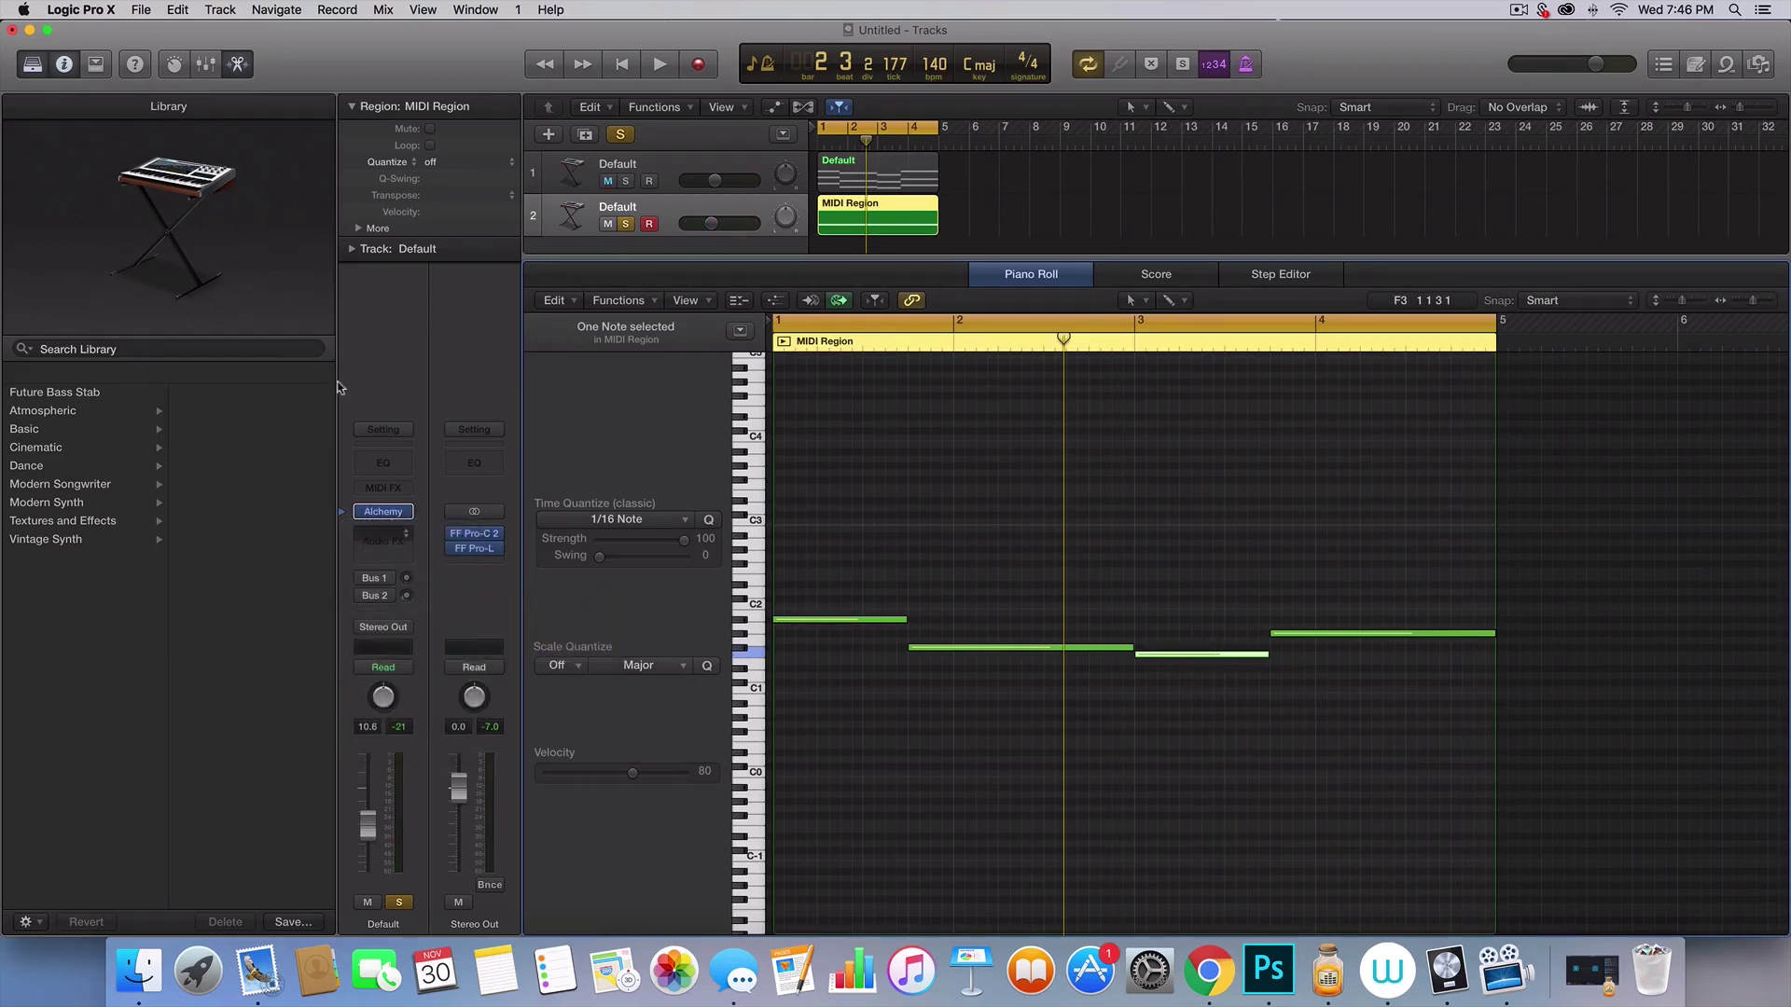
{"action": "left_click", "coordinate": [119, 480]}
{"action": "key", "text": "space"}
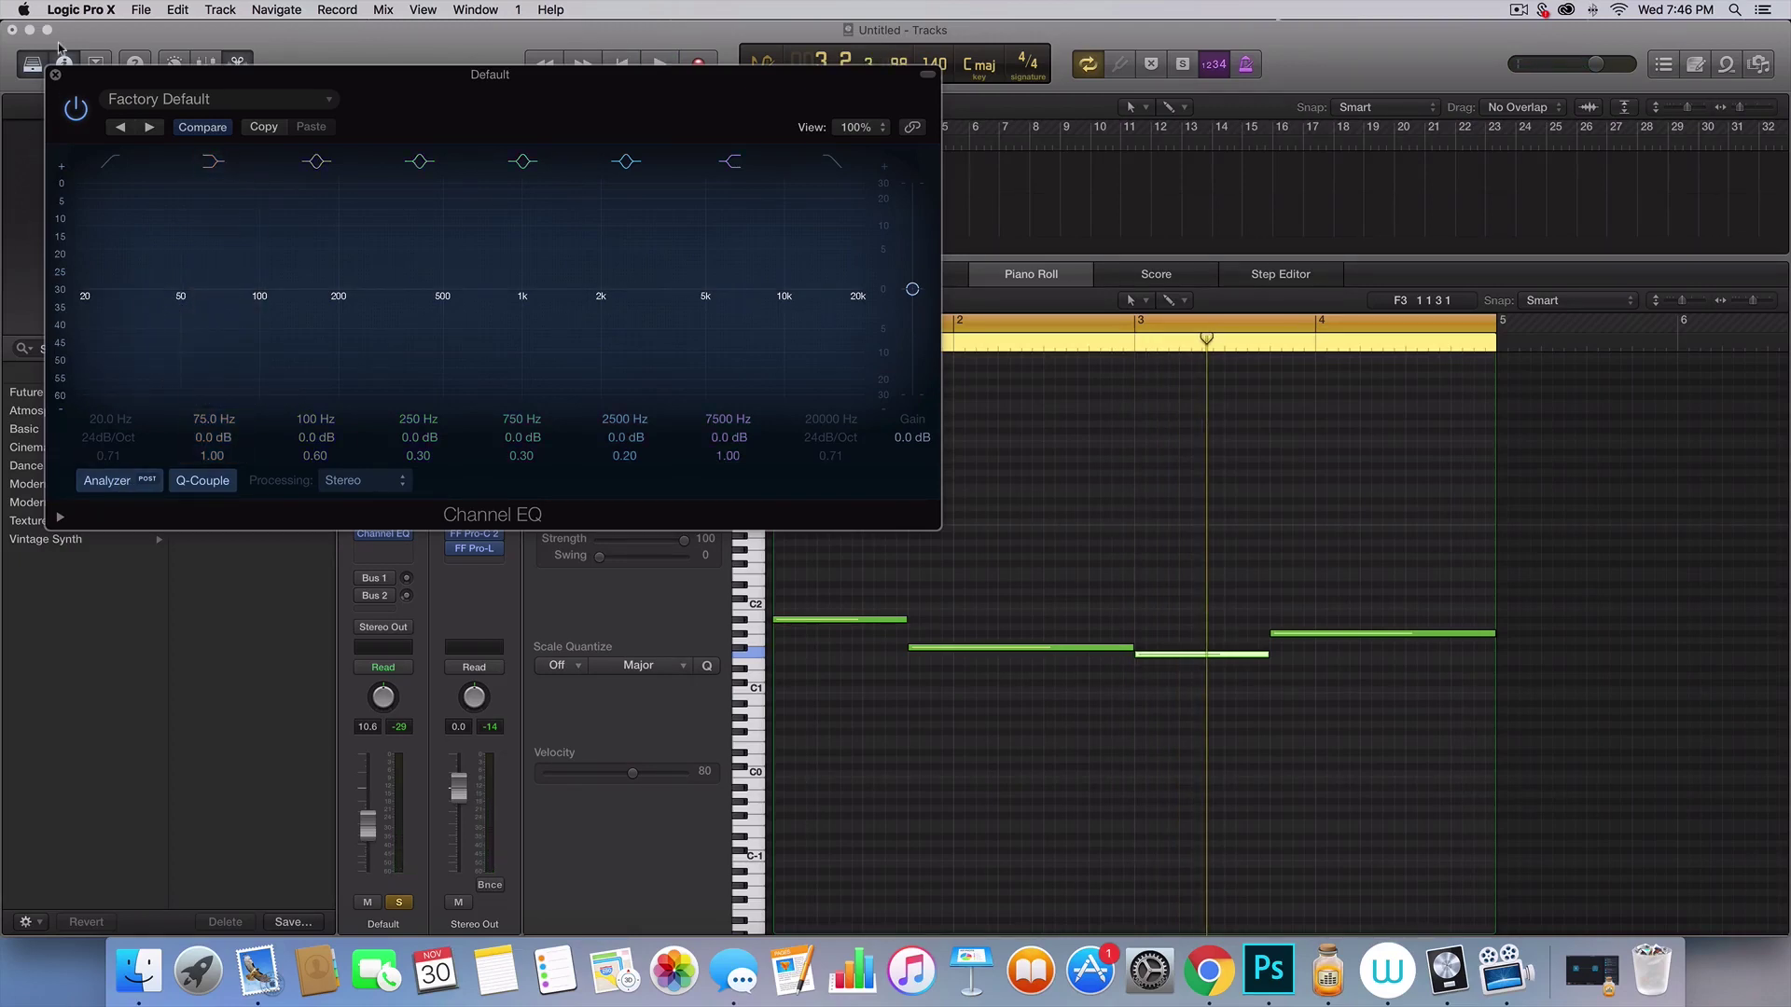
{"action": "left_click", "coordinate": [55, 74]}
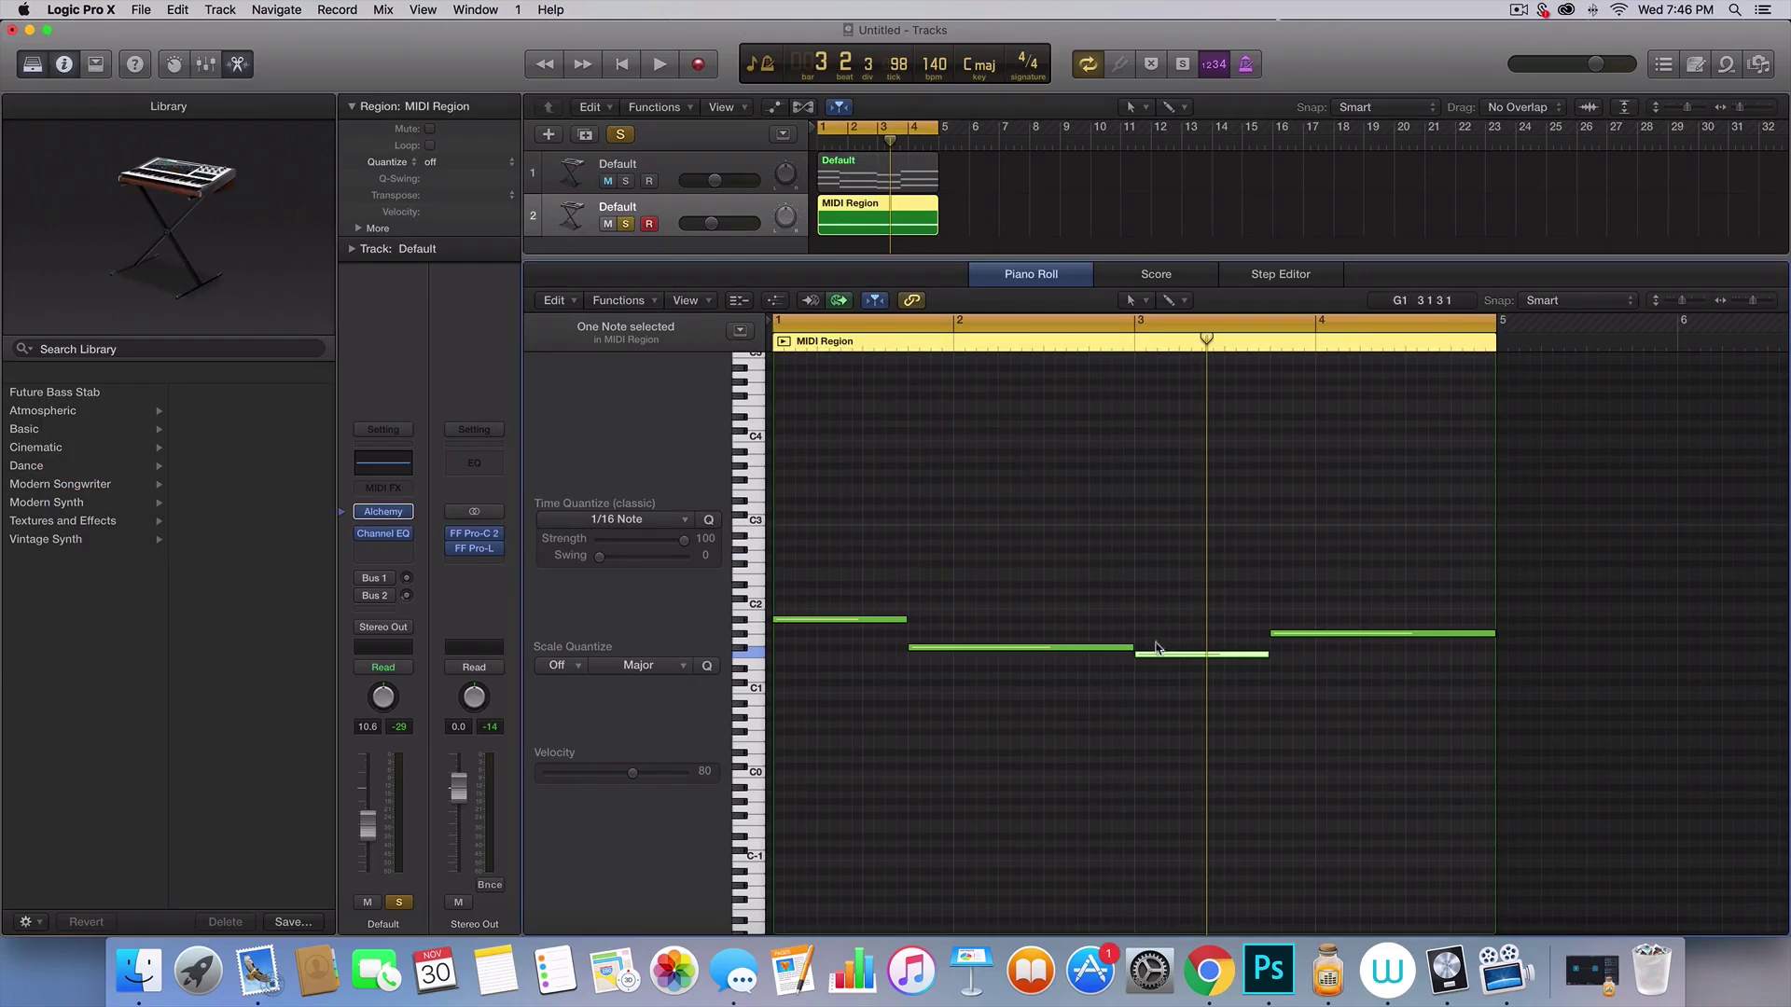
- Drag the bar-3 note up 12 semitones to F2, deselect it, and play the region
{"action": "left_click_drag", "start_coordinate": [1157, 659], "coordinate": [1158, 576]}
{"action": "scroll", "coordinate": [1170, 597], "scroll_direction": "up", "scroll_amount": 2}
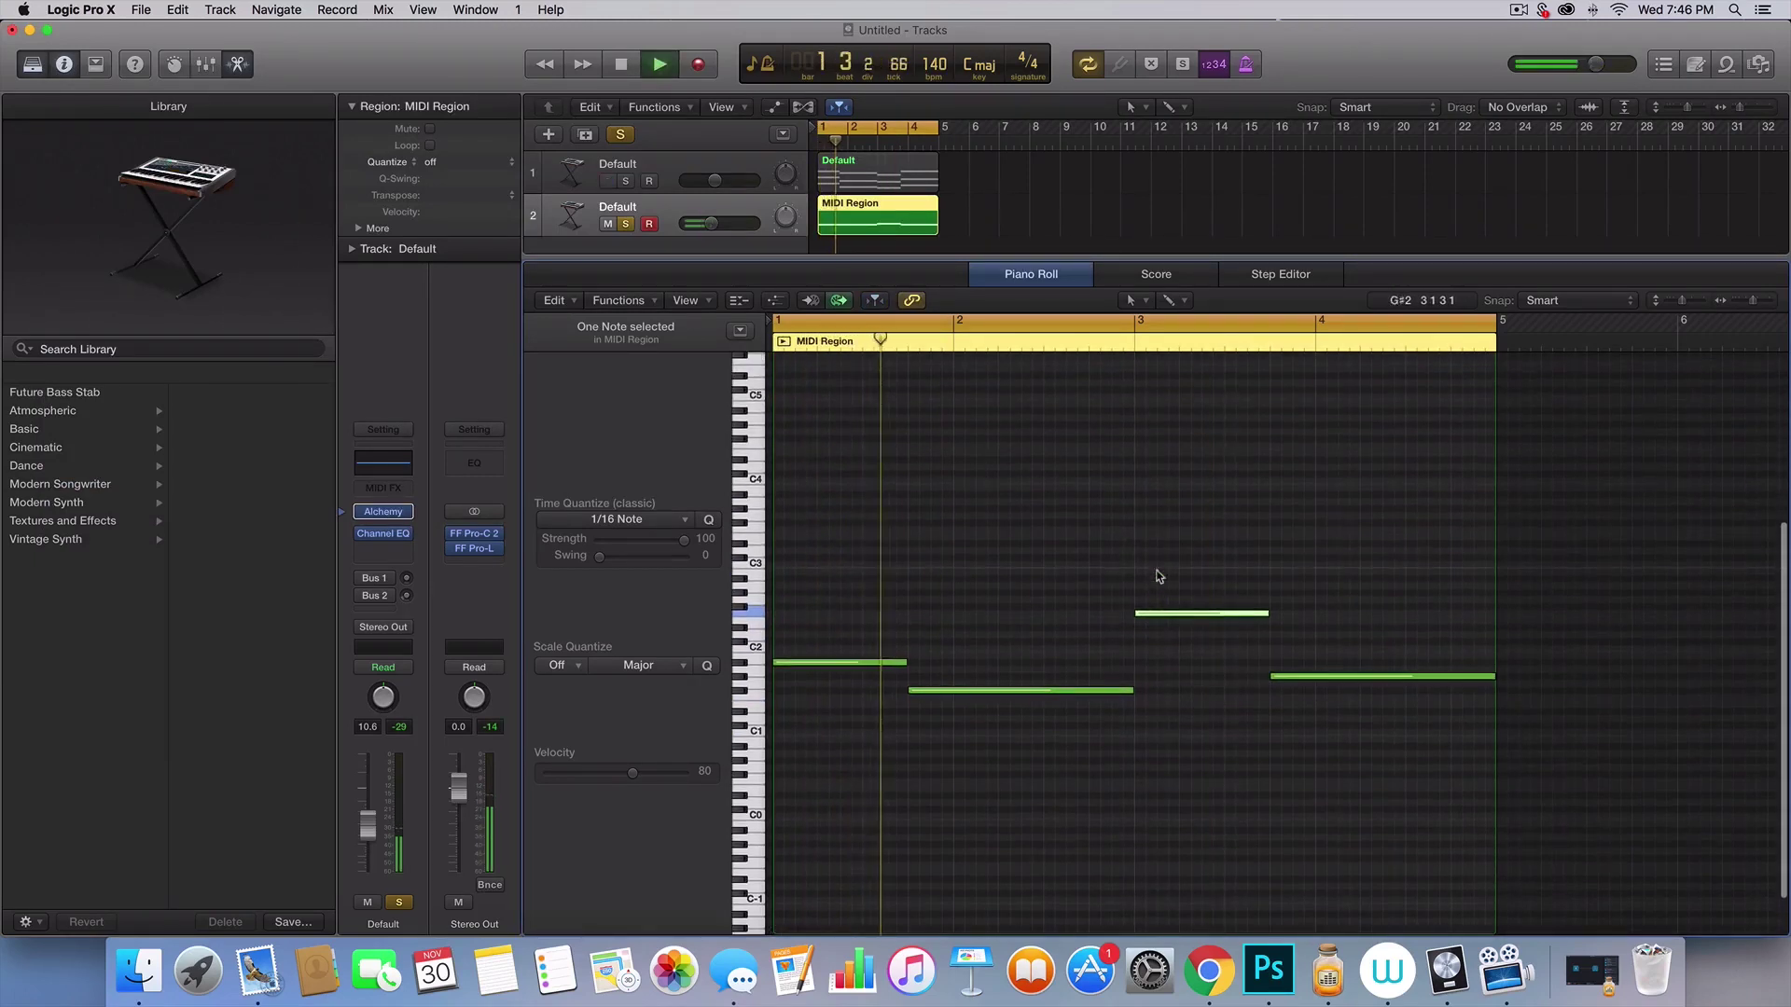
{"action": "left_click", "coordinate": [1216, 678]}
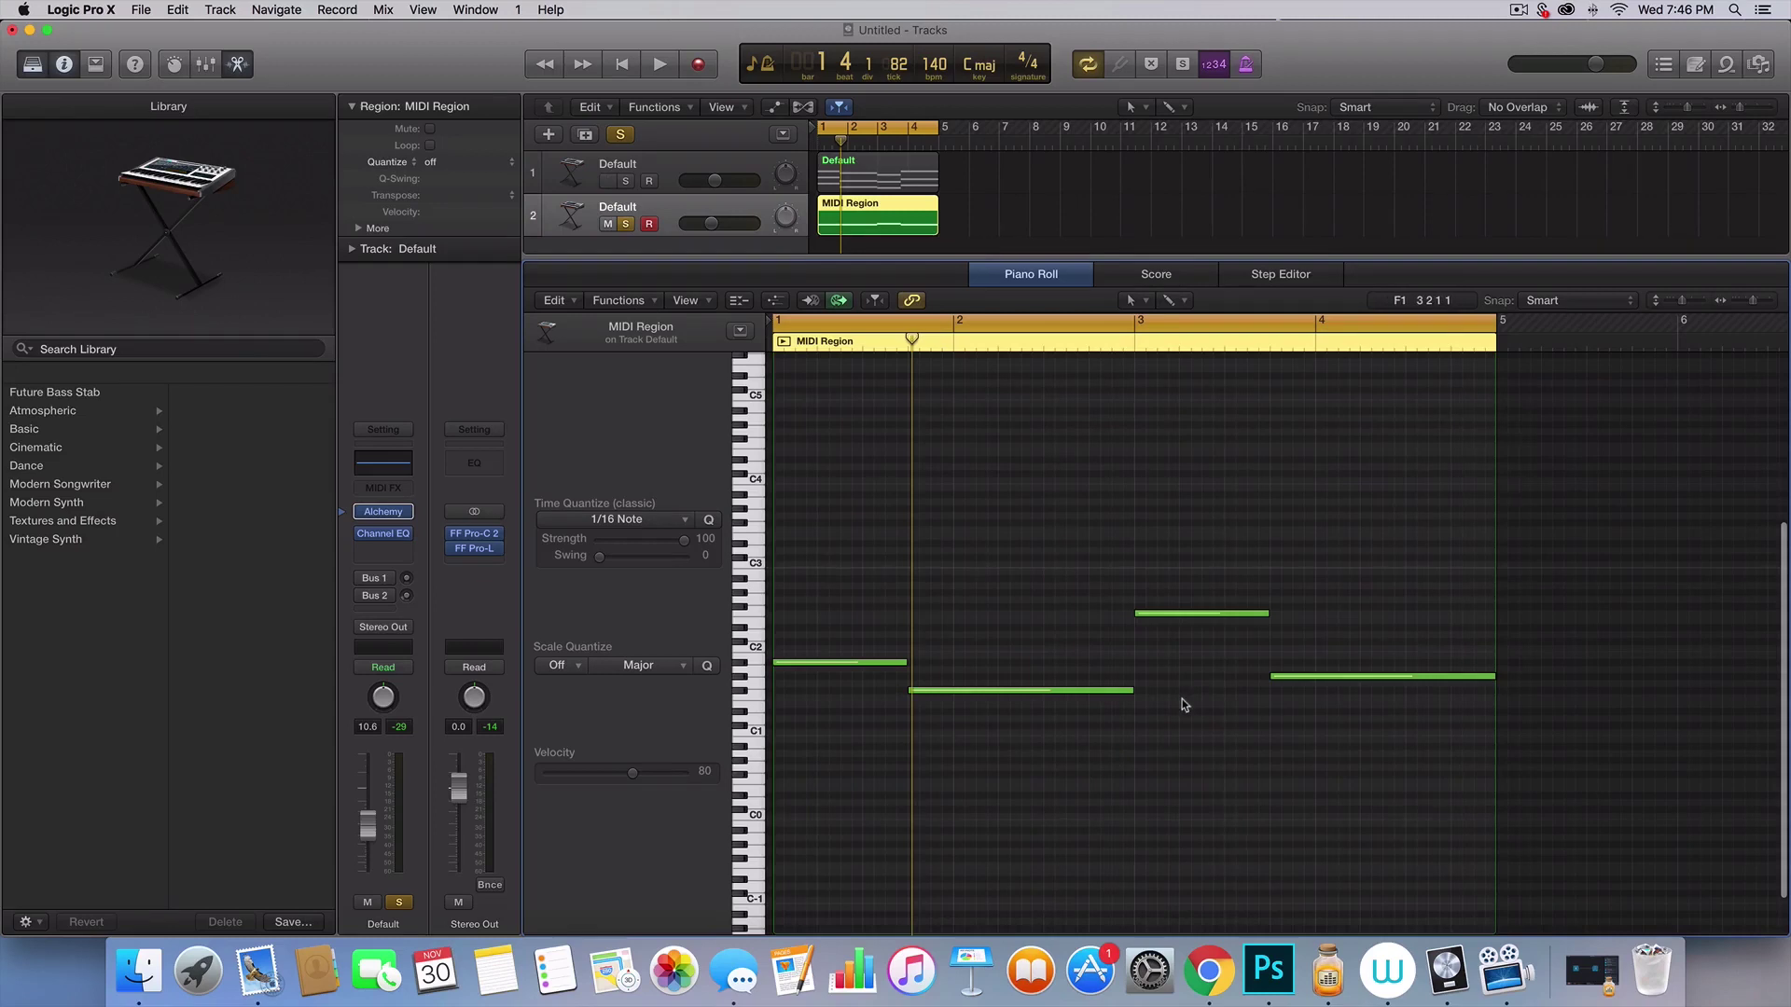
{"action": "key", "text": "space"}
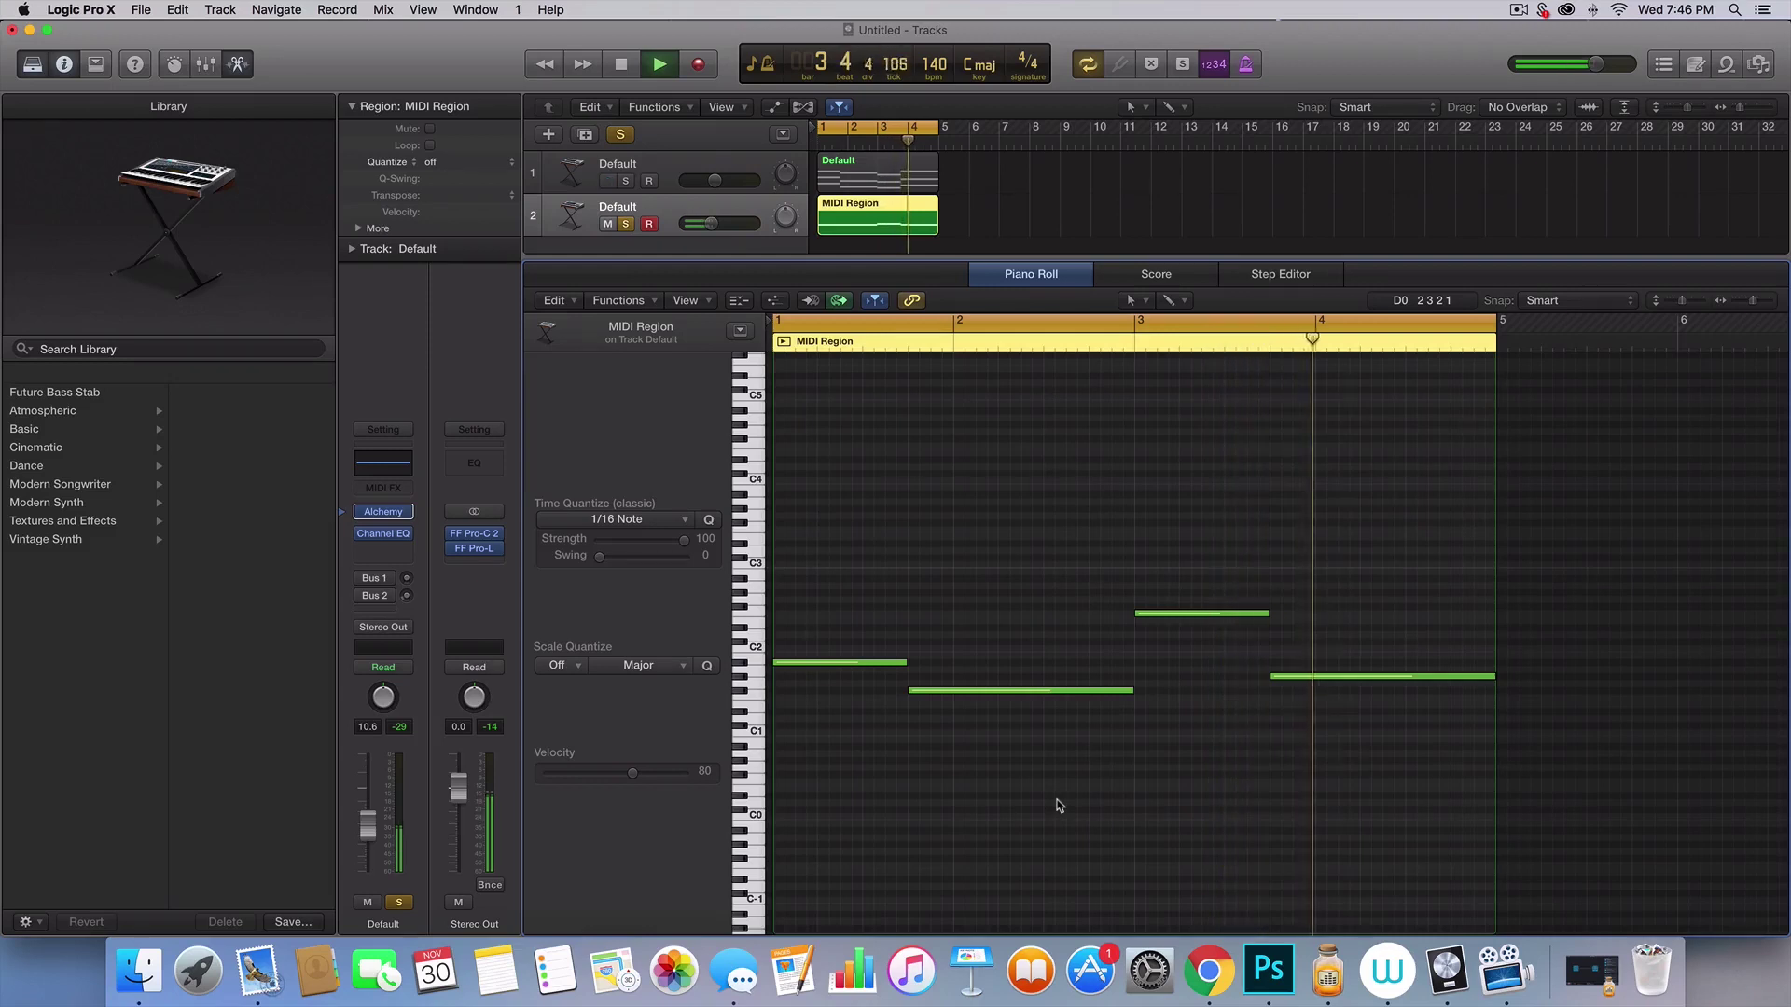
- Add a stereo Overdrive to track 2 with drive around 20.5 dB and tone at 340 Hz
{"action": "key", "text": "space"}
{"action": "left_click", "coordinate": [383, 549]}
{"action": "mouse_move", "coordinate": [410, 596]}
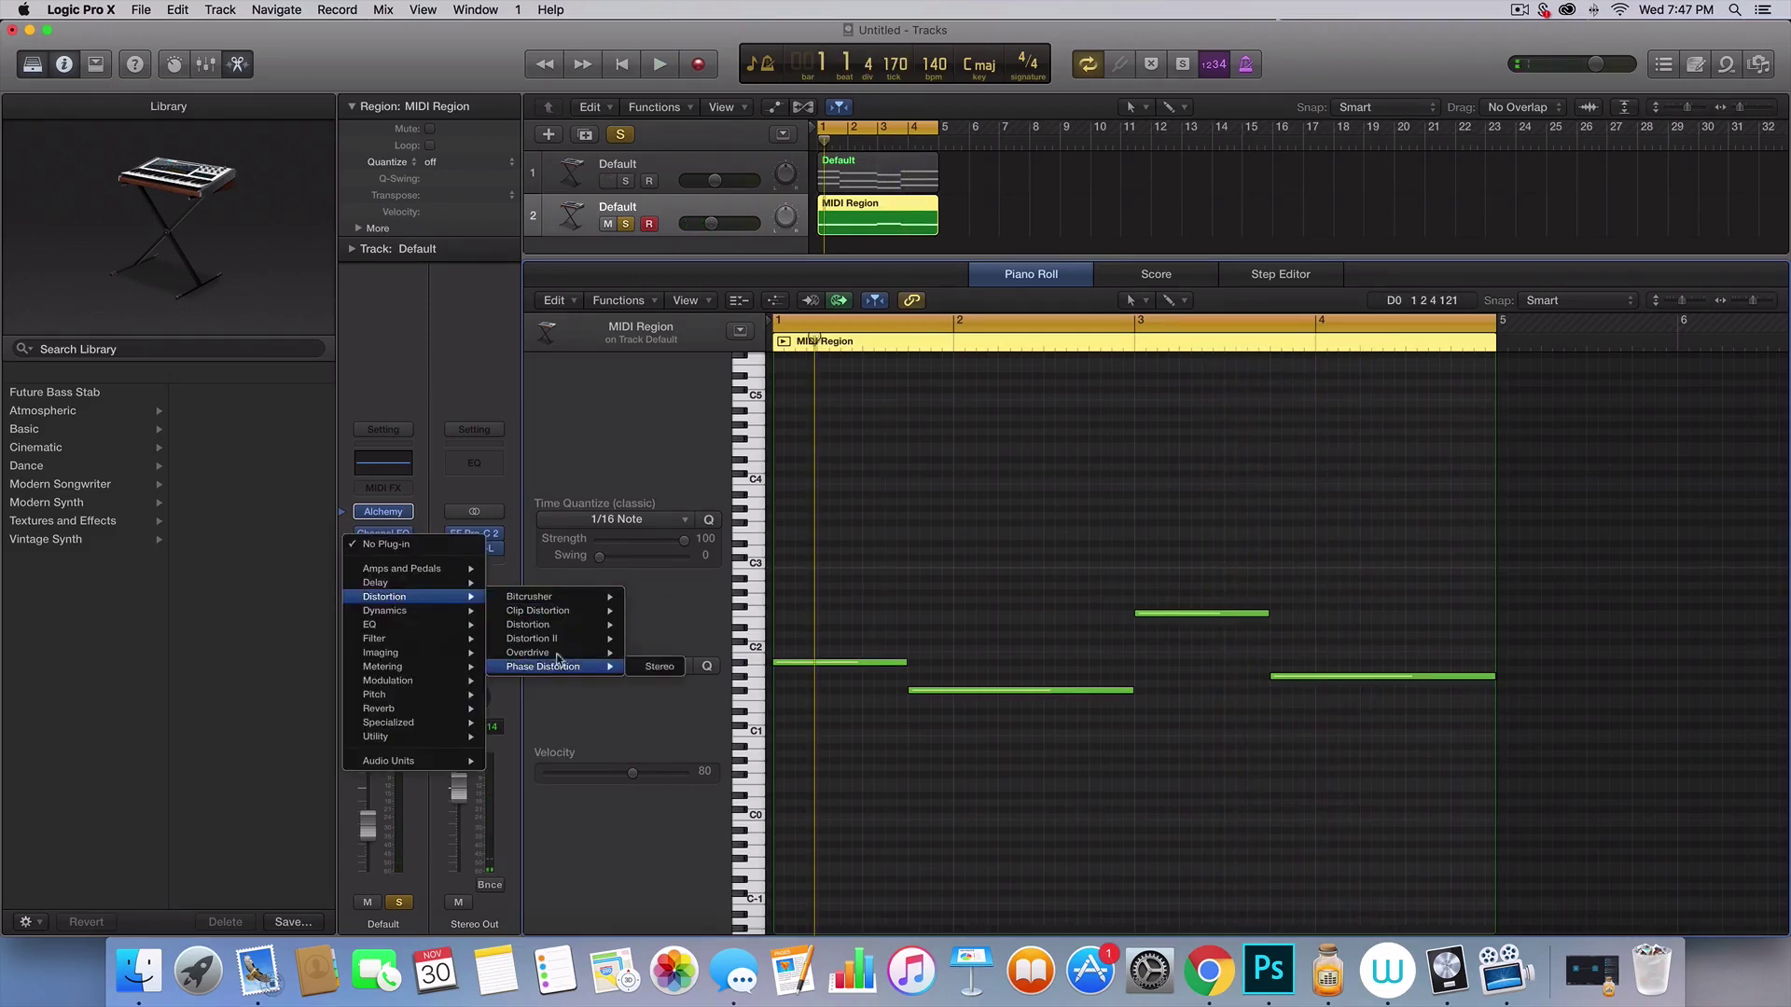
{"action": "left_click", "coordinate": [657, 652]}
{"action": "key", "text": "space"}
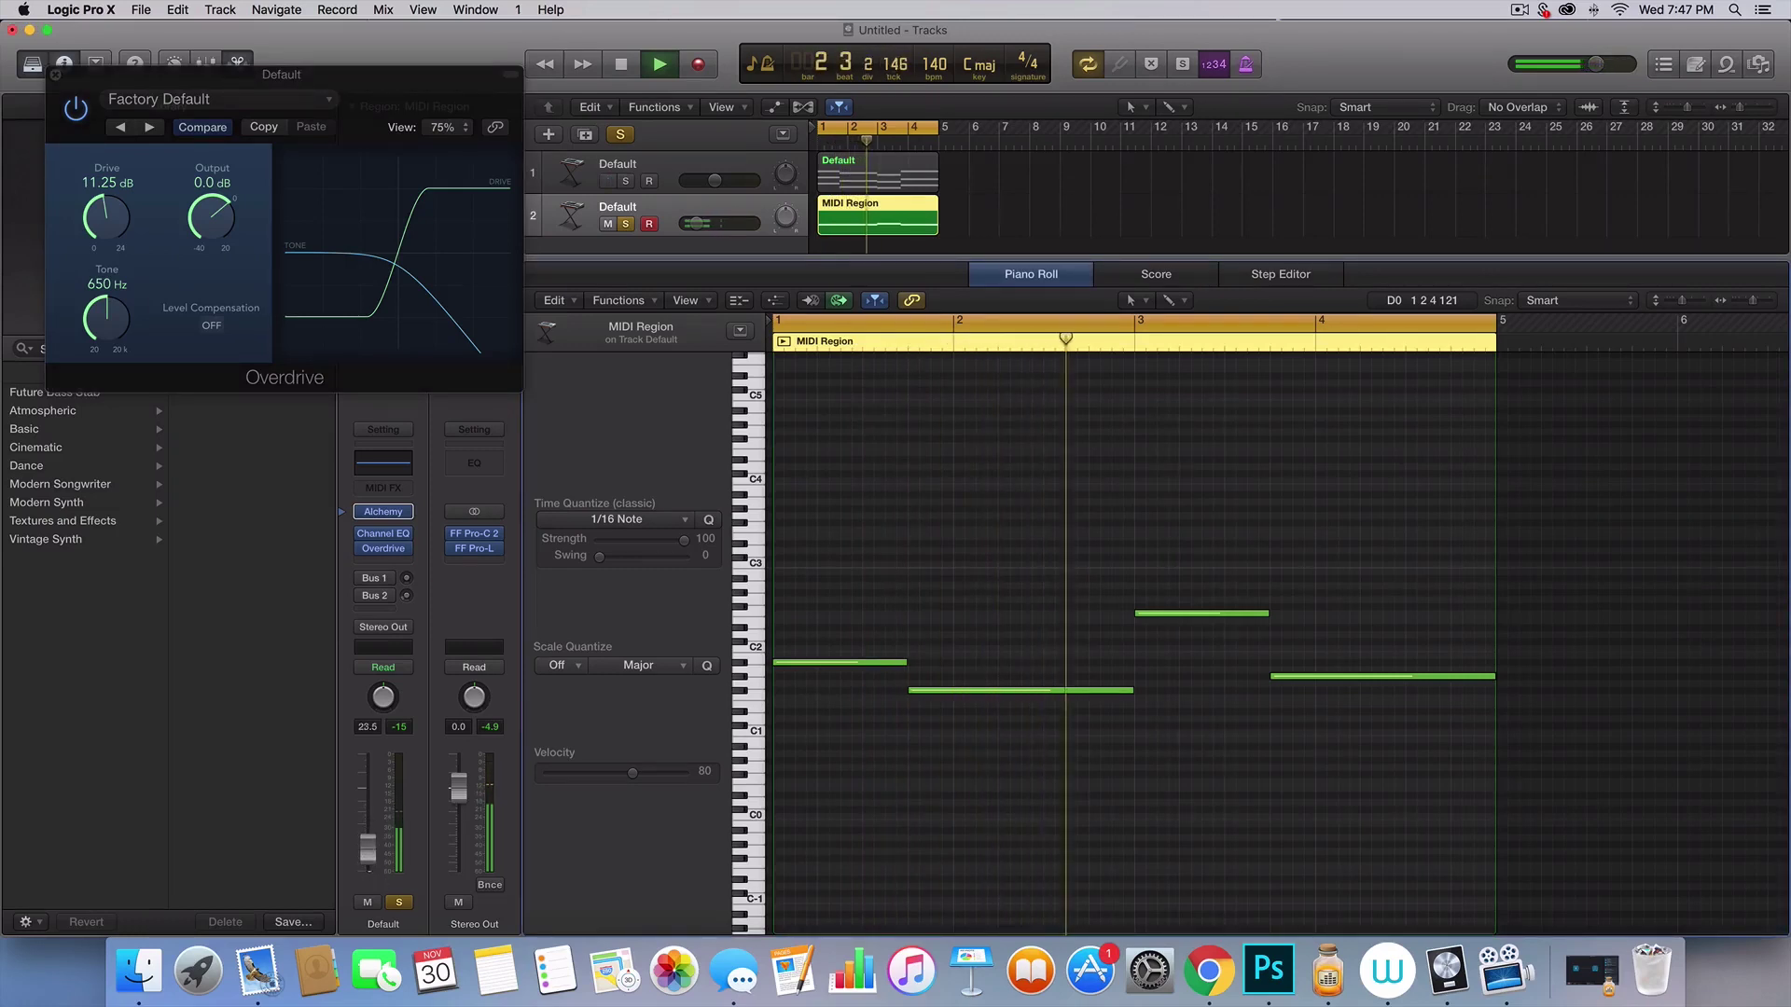
{"action": "left_click_drag", "start_coordinate": [106, 224], "coordinate": [108, 192]}
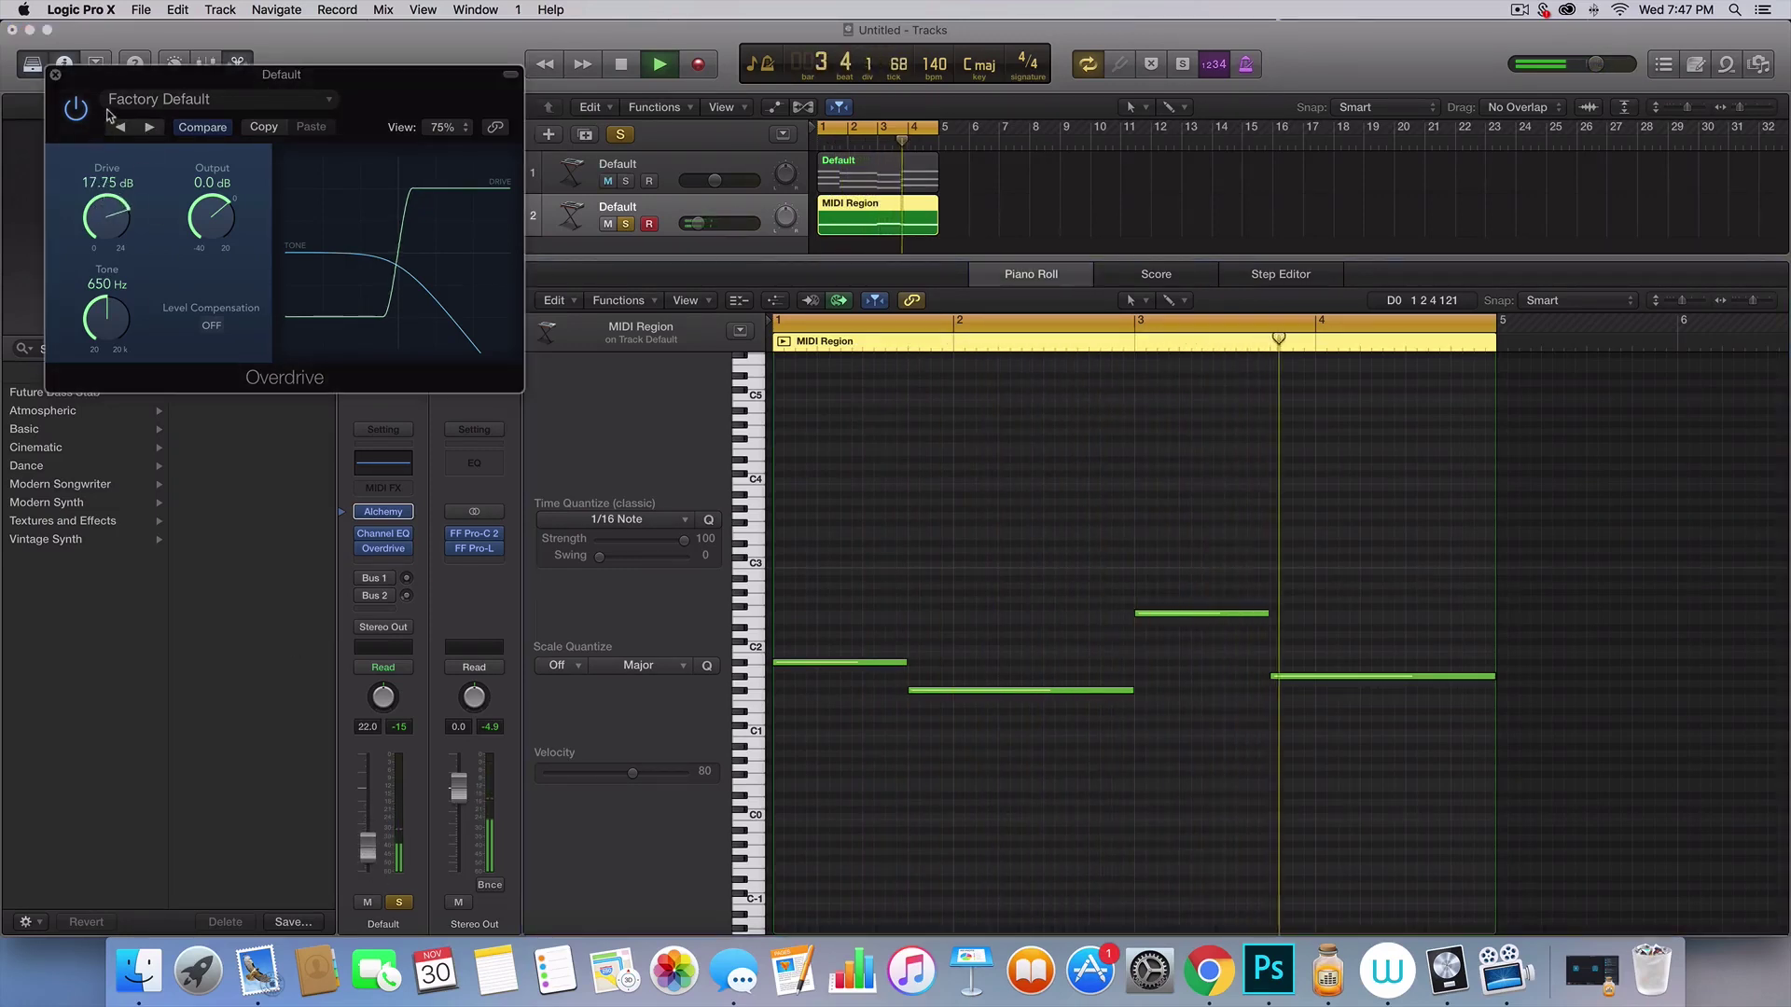
{"action": "left_click_drag", "start_coordinate": [106, 319], "coordinate": [111, 359]}
{"action": "left_click_drag", "start_coordinate": [128, 212], "coordinate": [134, 177]}
{"action": "left_click", "coordinate": [699, 192]}
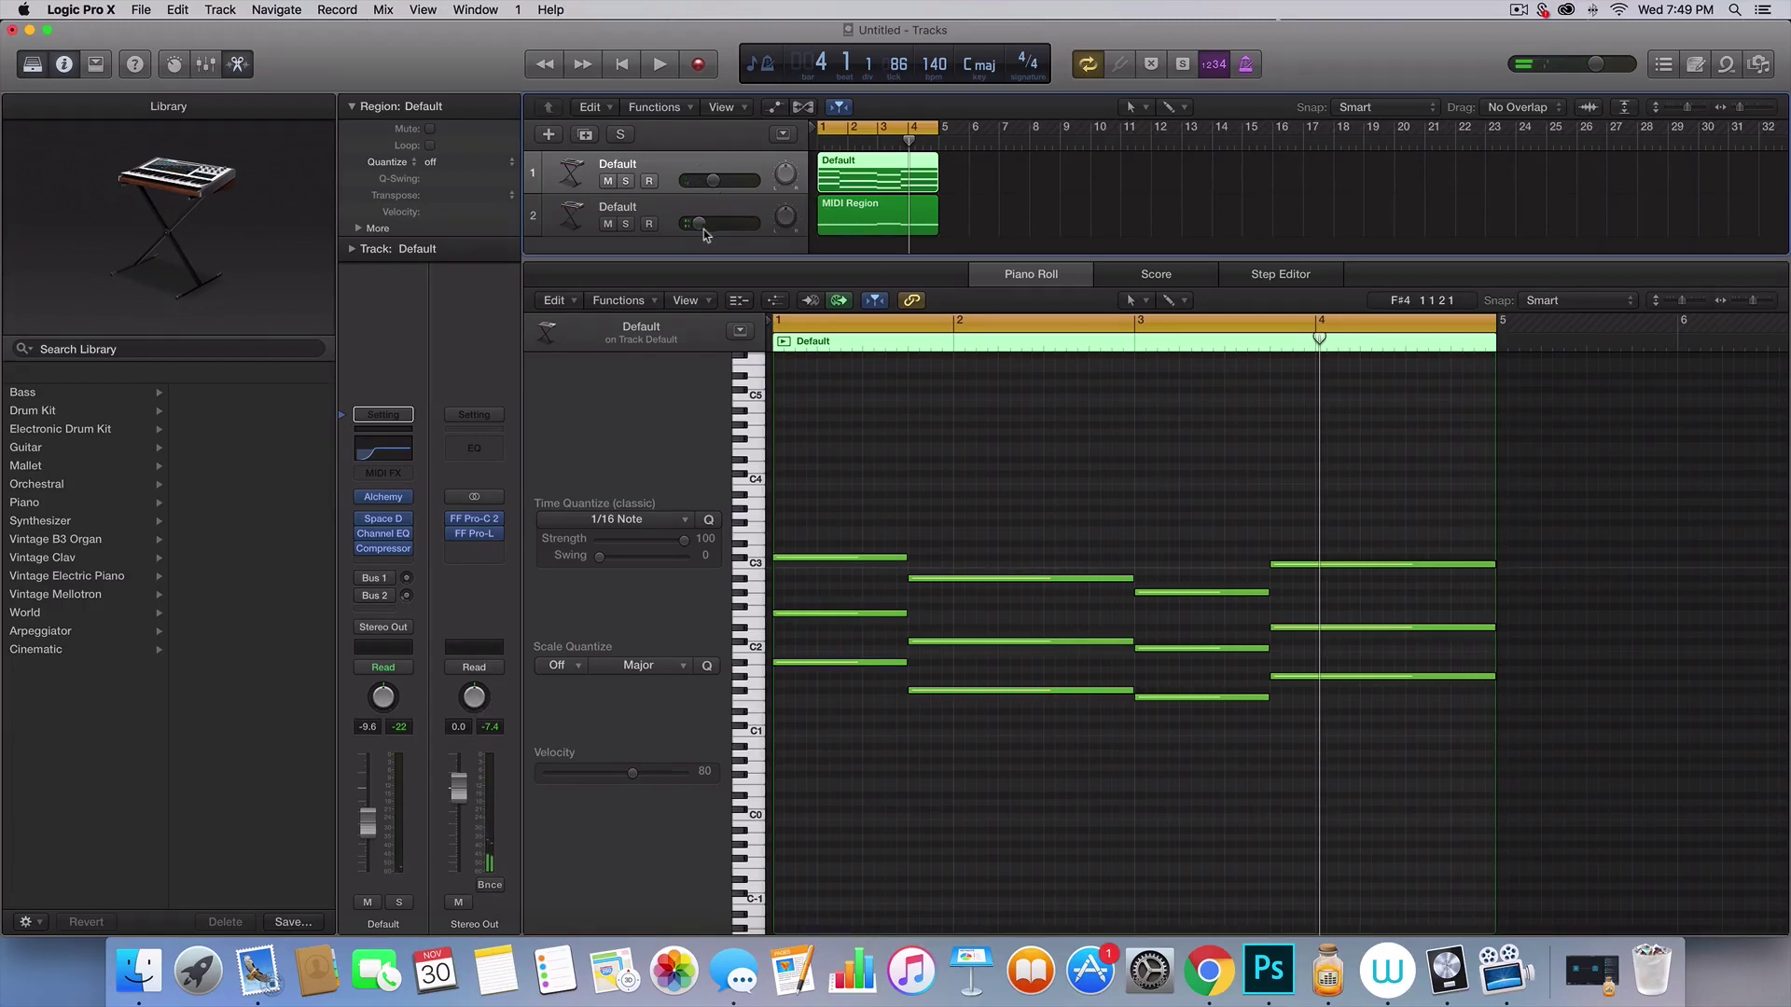
- Add a new software instrument track loaded with the Boutique 808 drum kit
{"action": "key", "text": "alt+super+s"}
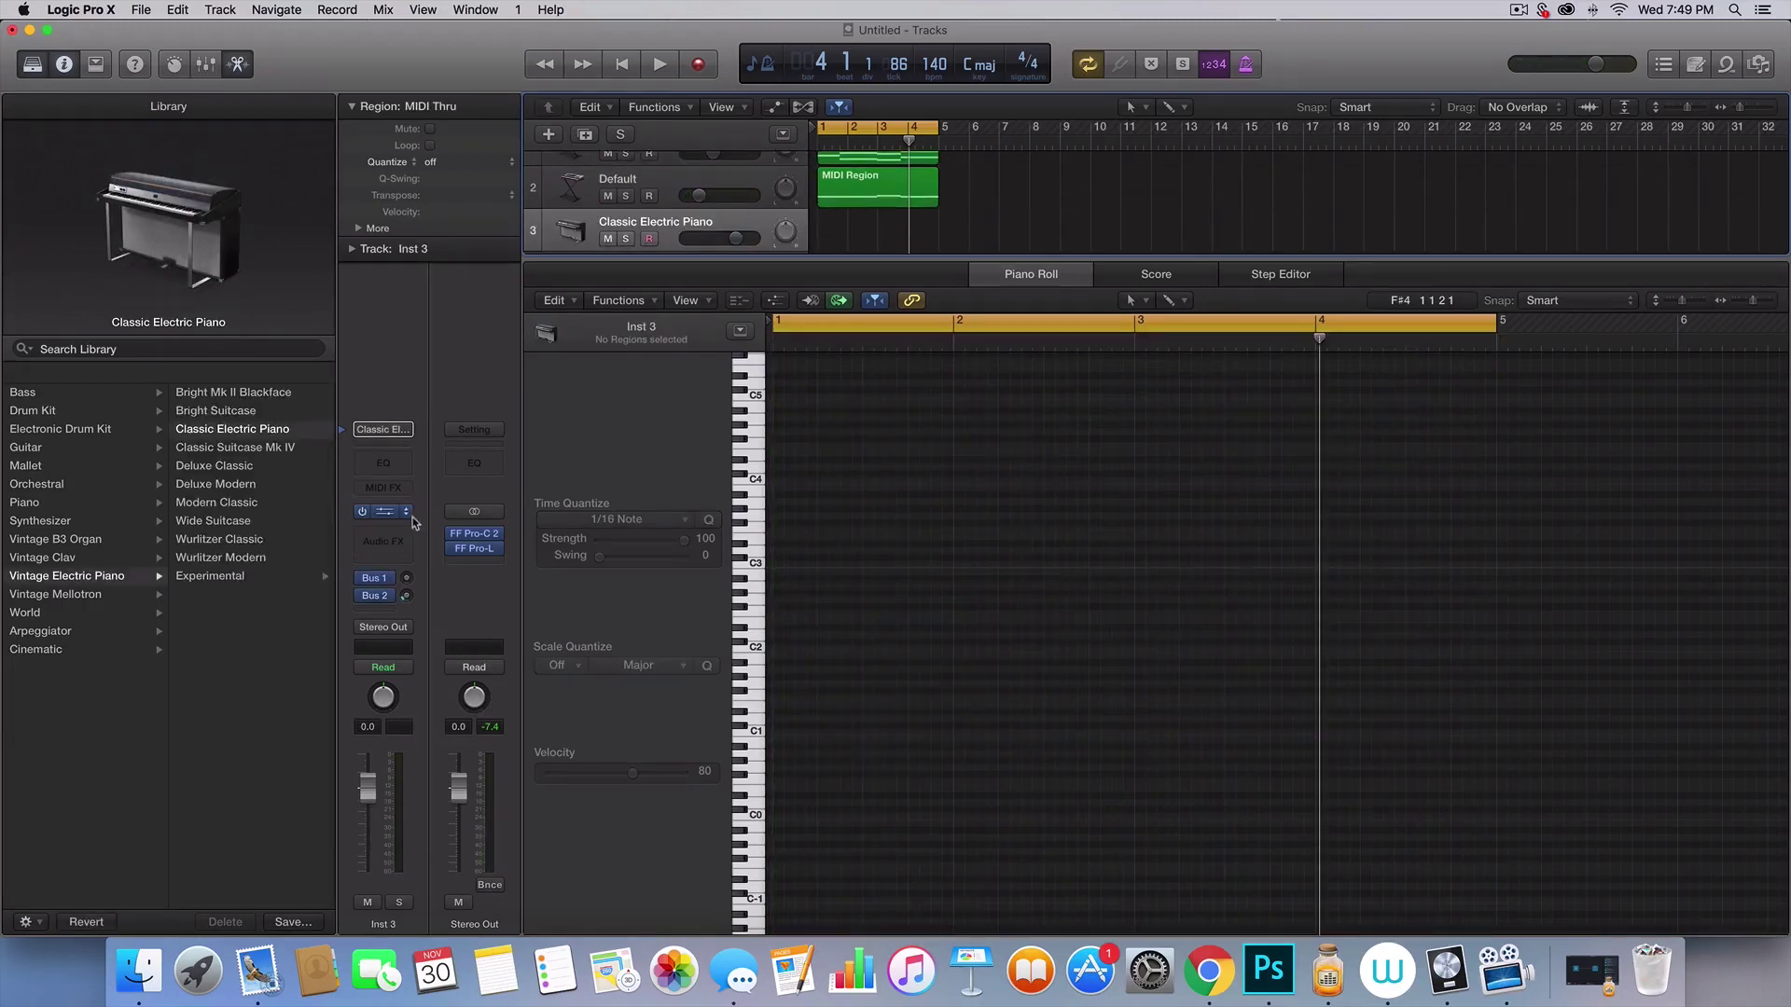
{"action": "left_click", "coordinate": [407, 512]}
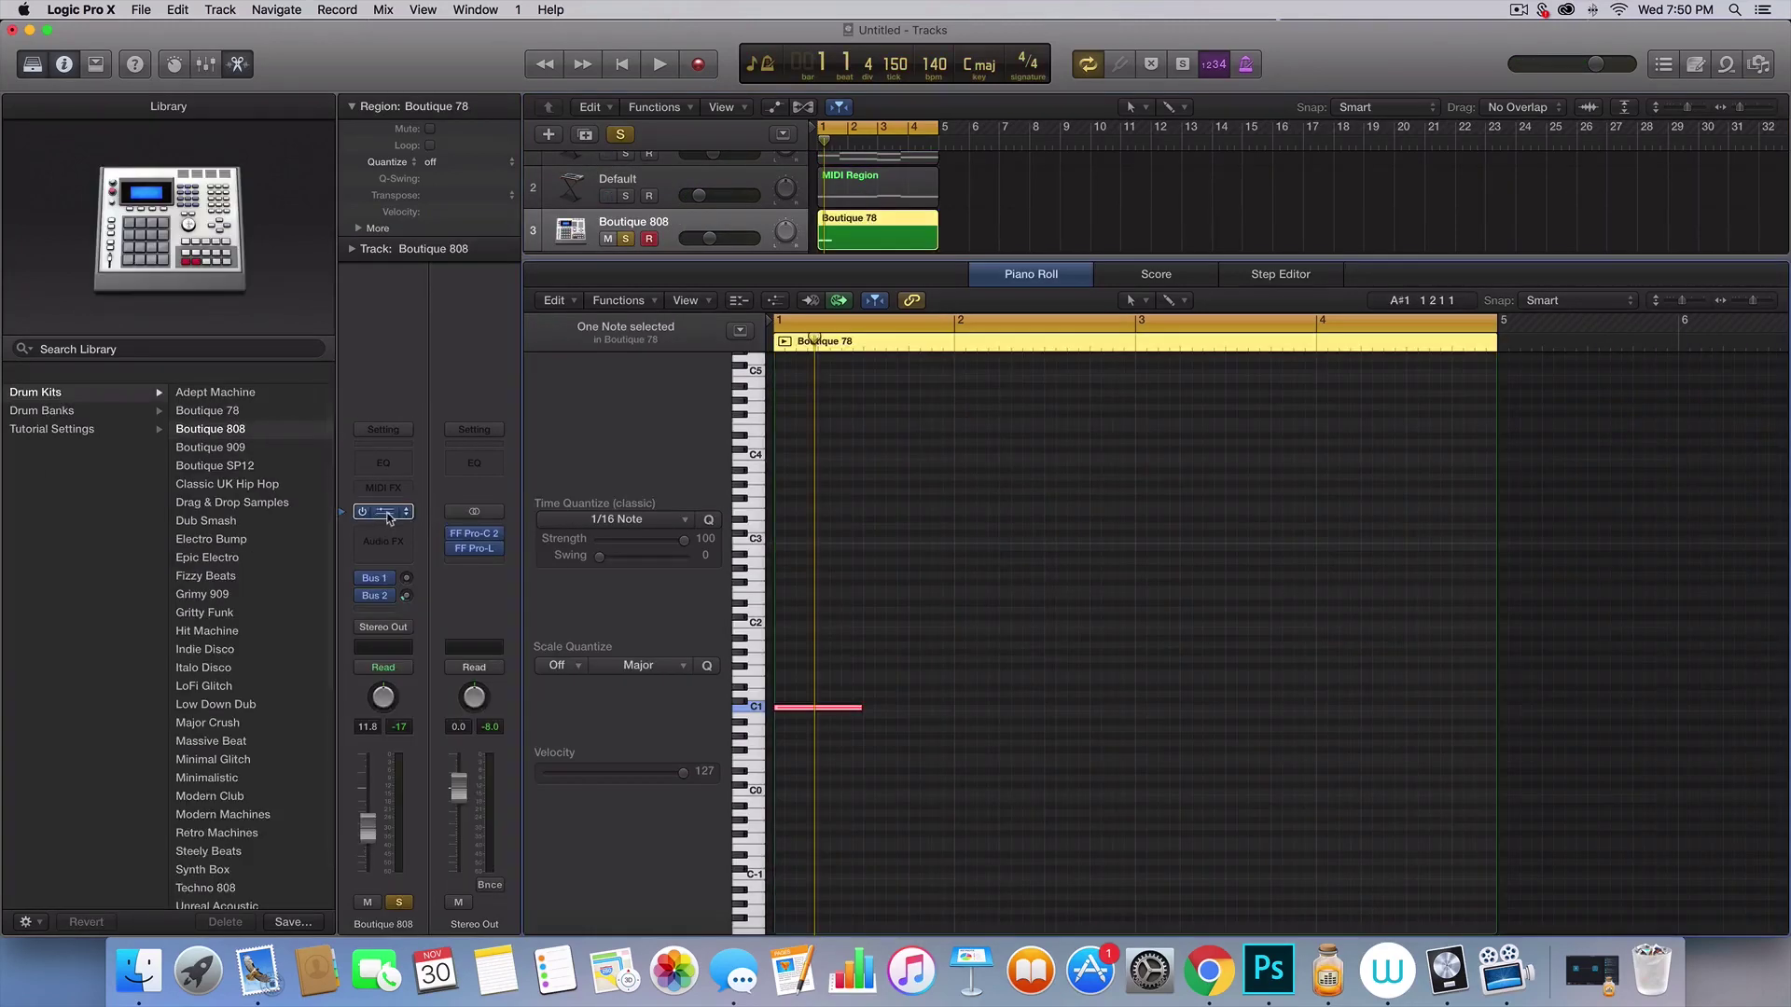
{"action": "left_click", "coordinate": [385, 513]}
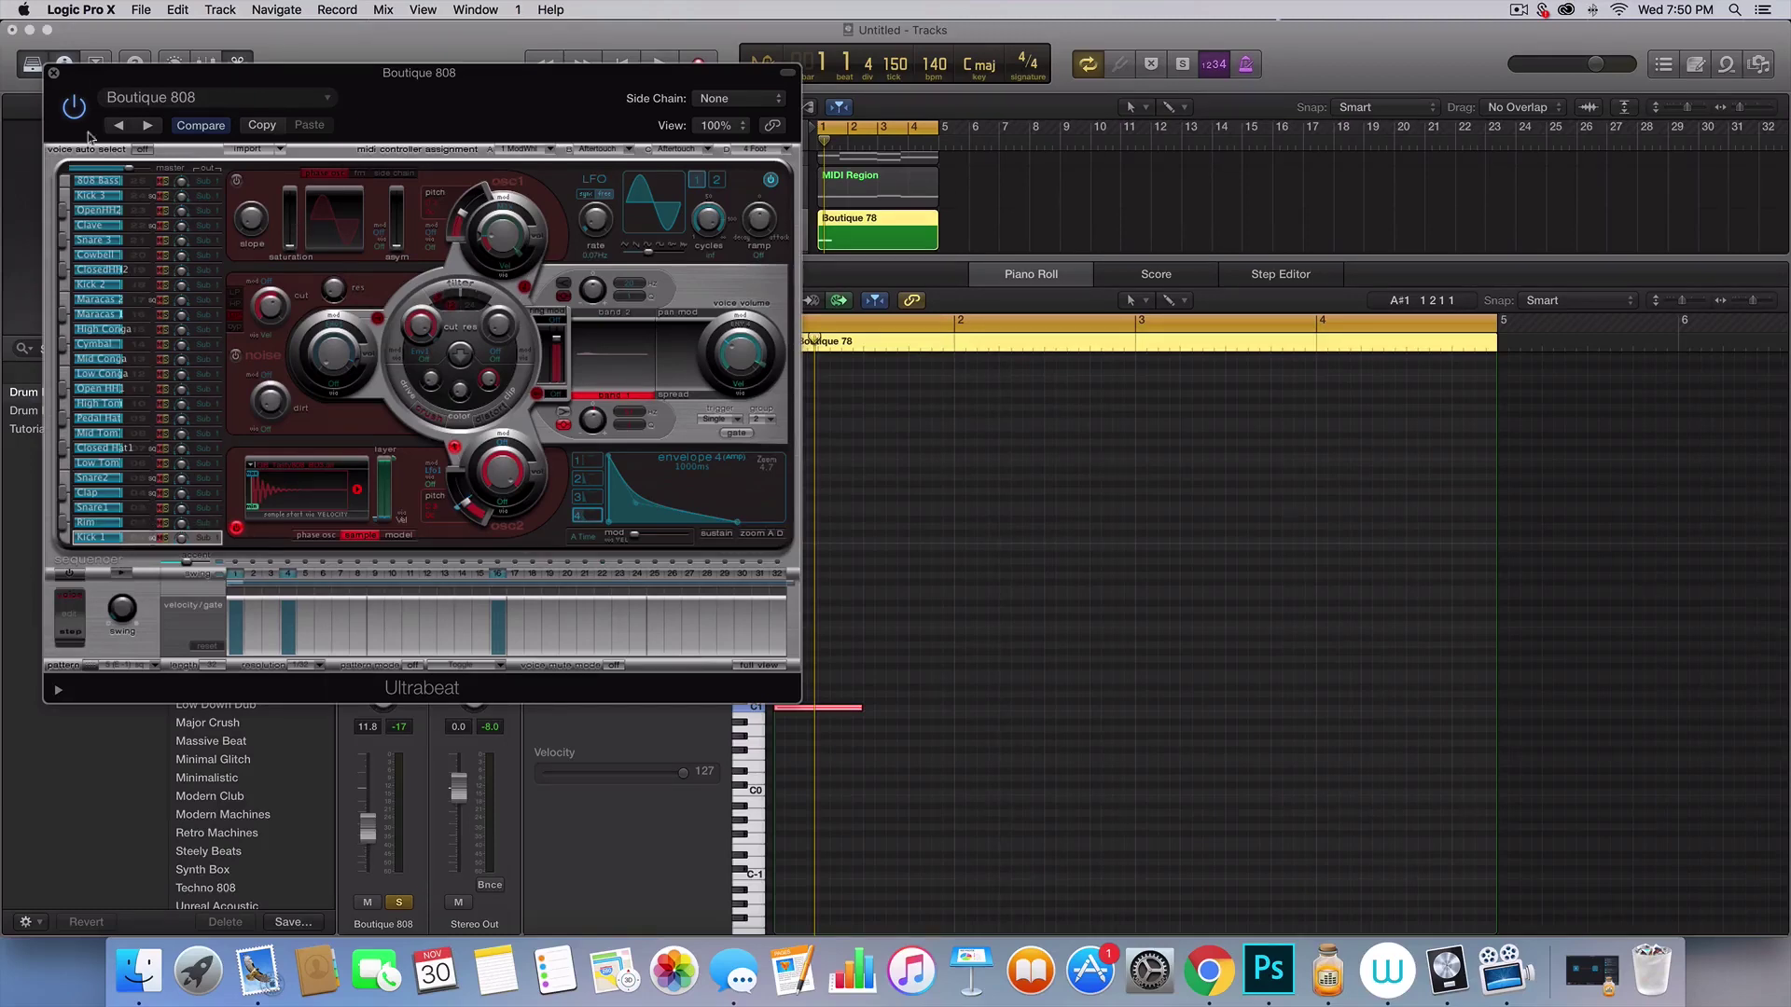
{"action": "left_click", "coordinate": [54, 74]}
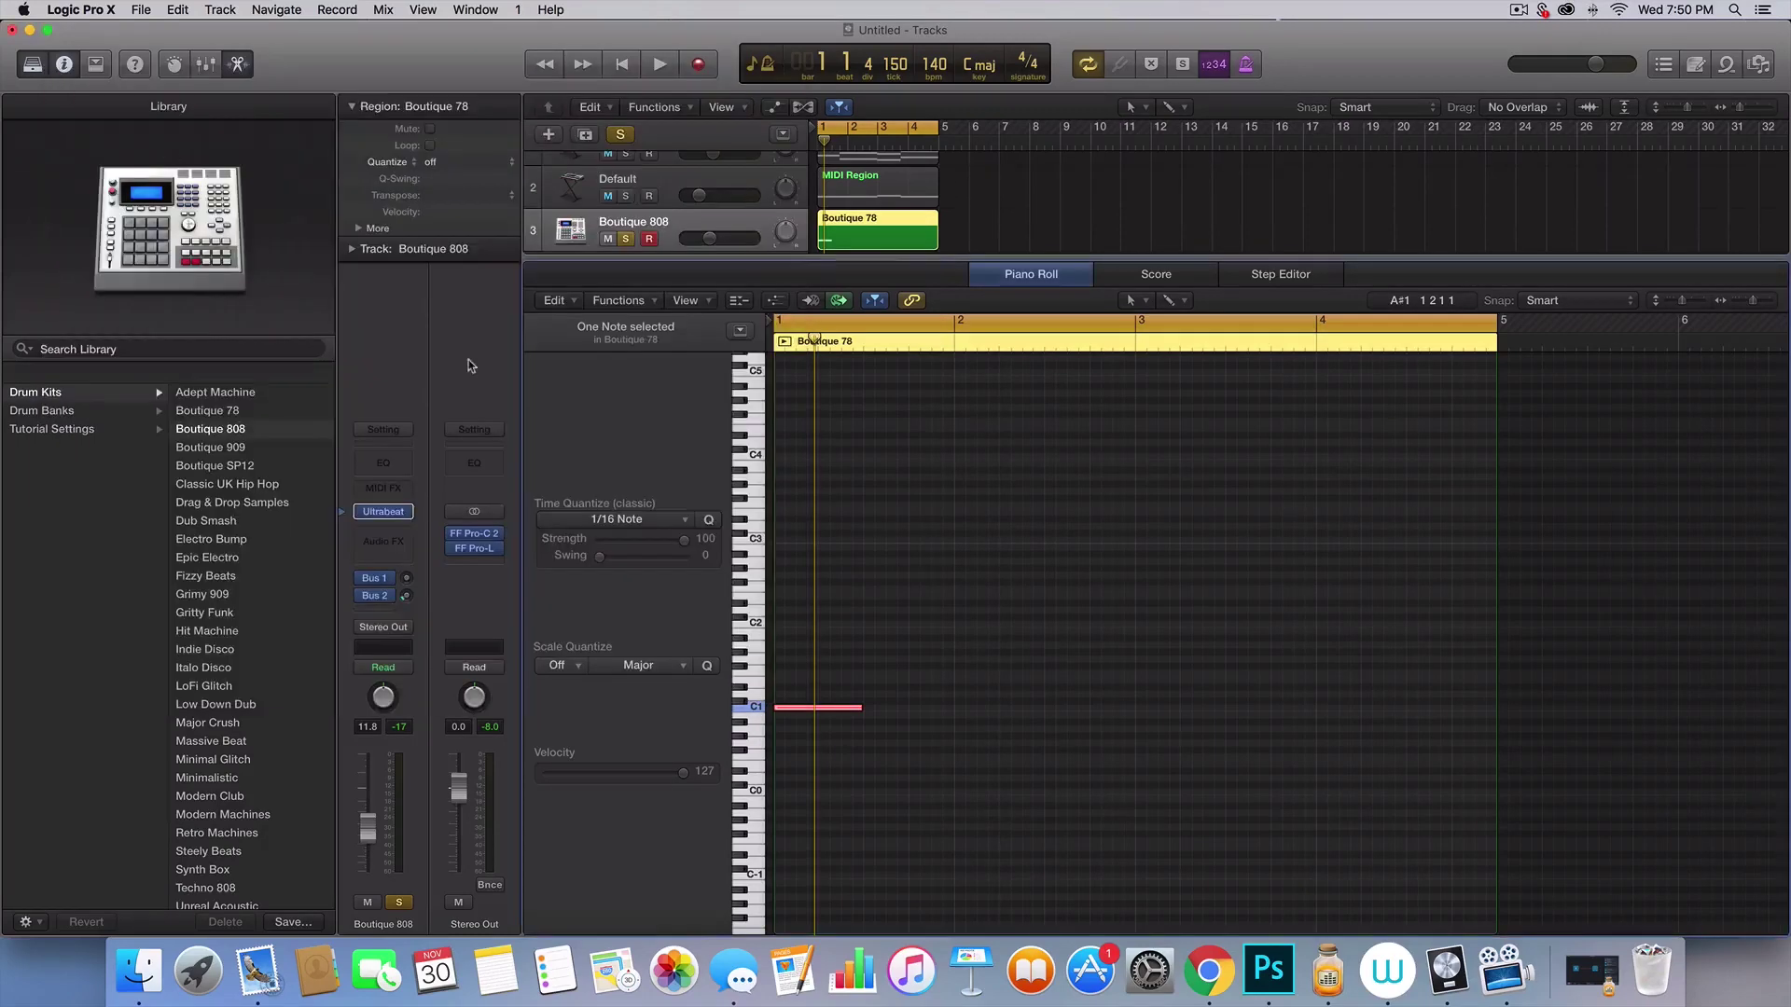
{"action": "left_click", "coordinate": [401, 530]}
- Put a stereo Overdrive on the Boutique 808 drums with tone 520 Hz and drive 13.75 dB
{"action": "mouse_move", "coordinate": [423, 618]}
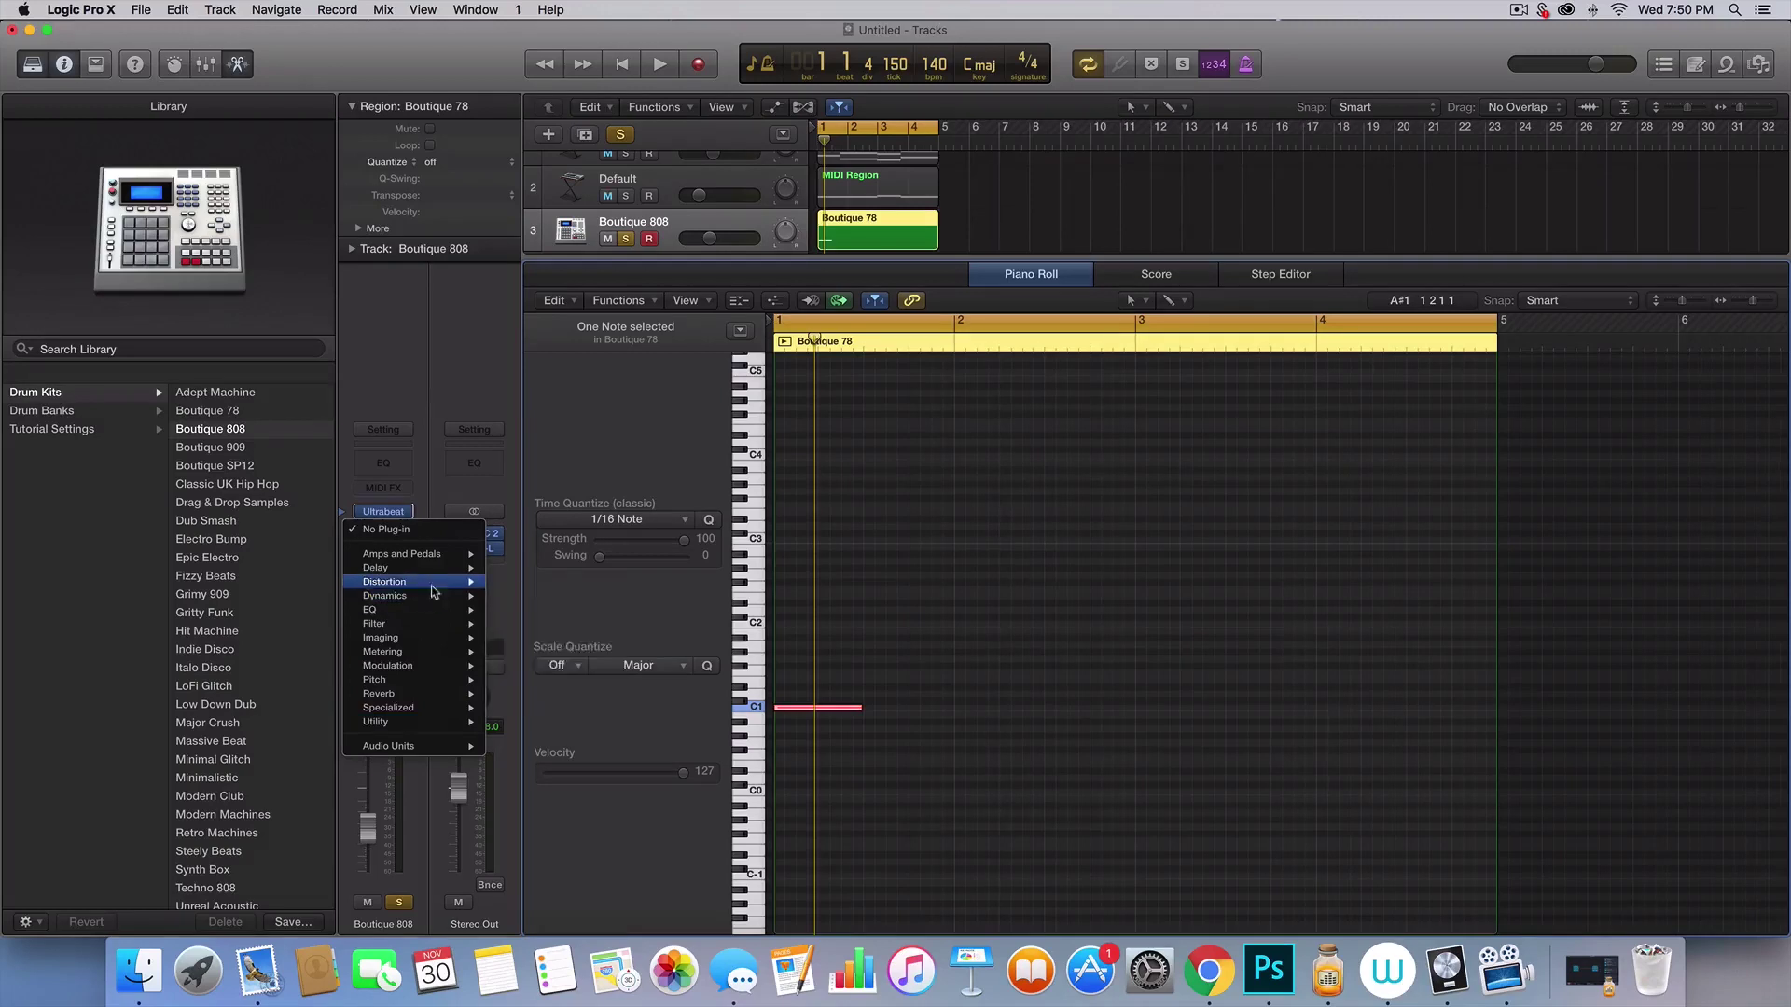
{"action": "mouse_move", "coordinate": [438, 582]}
{"action": "mouse_move", "coordinate": [543, 638]}
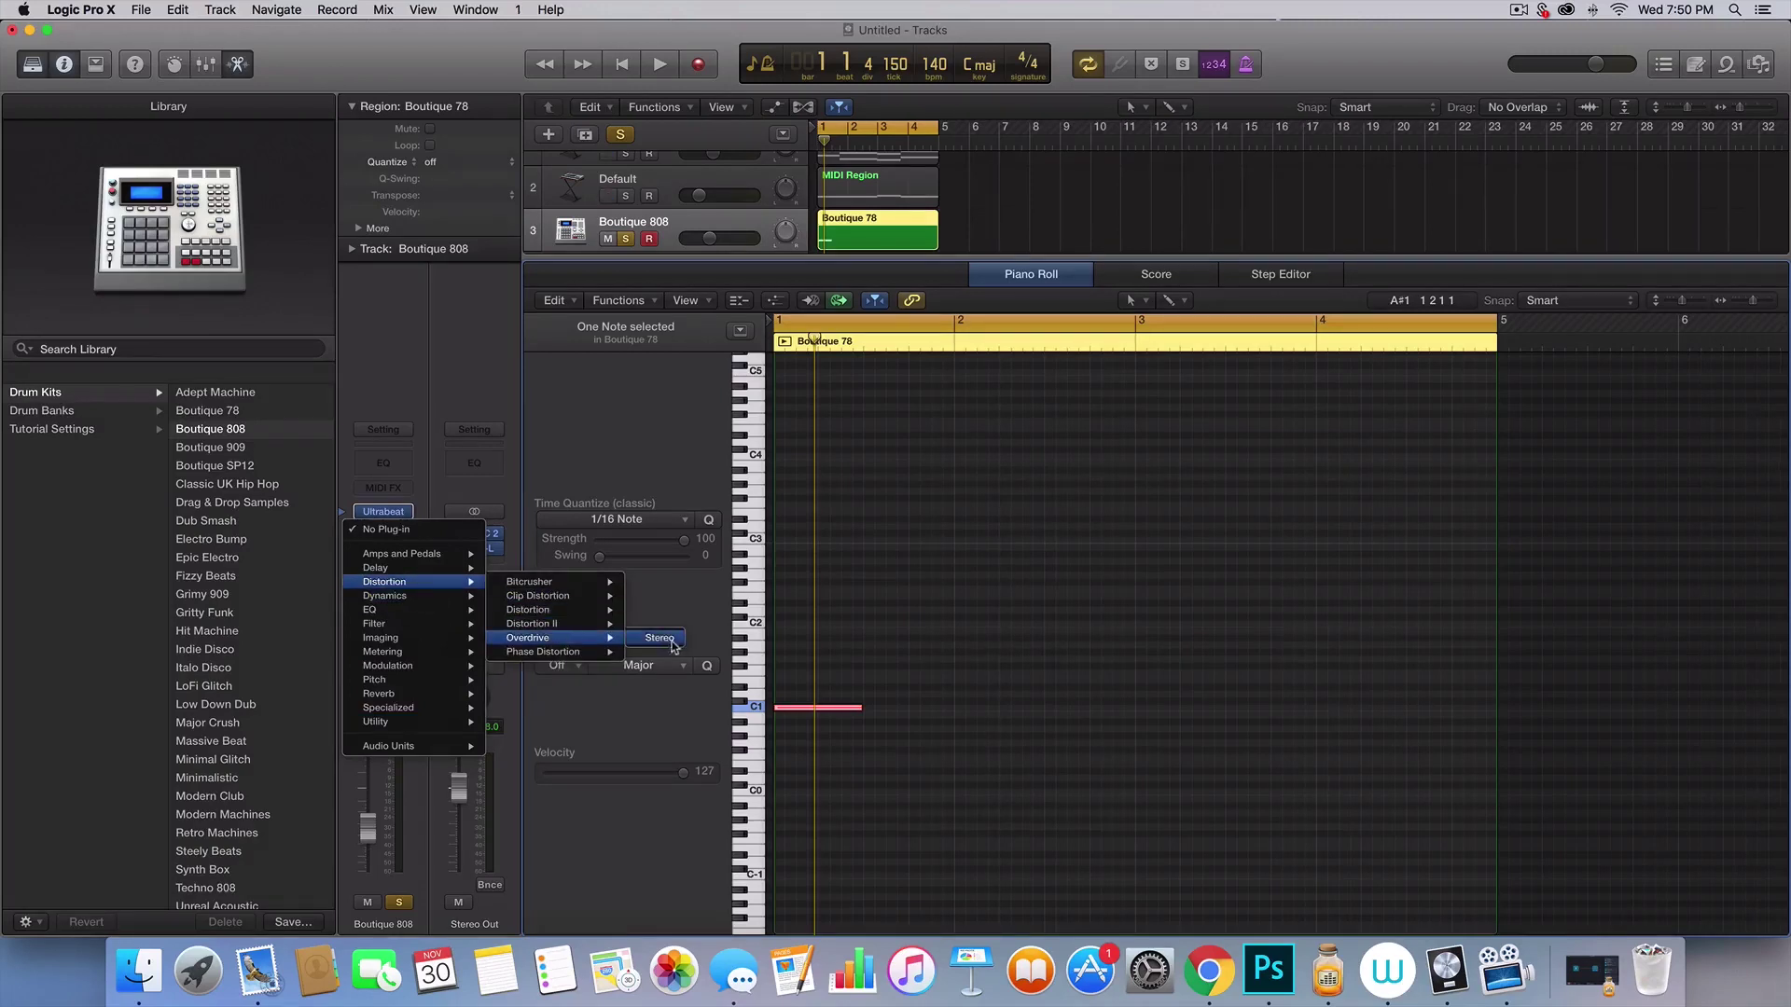
{"action": "left_click", "coordinate": [659, 638]}
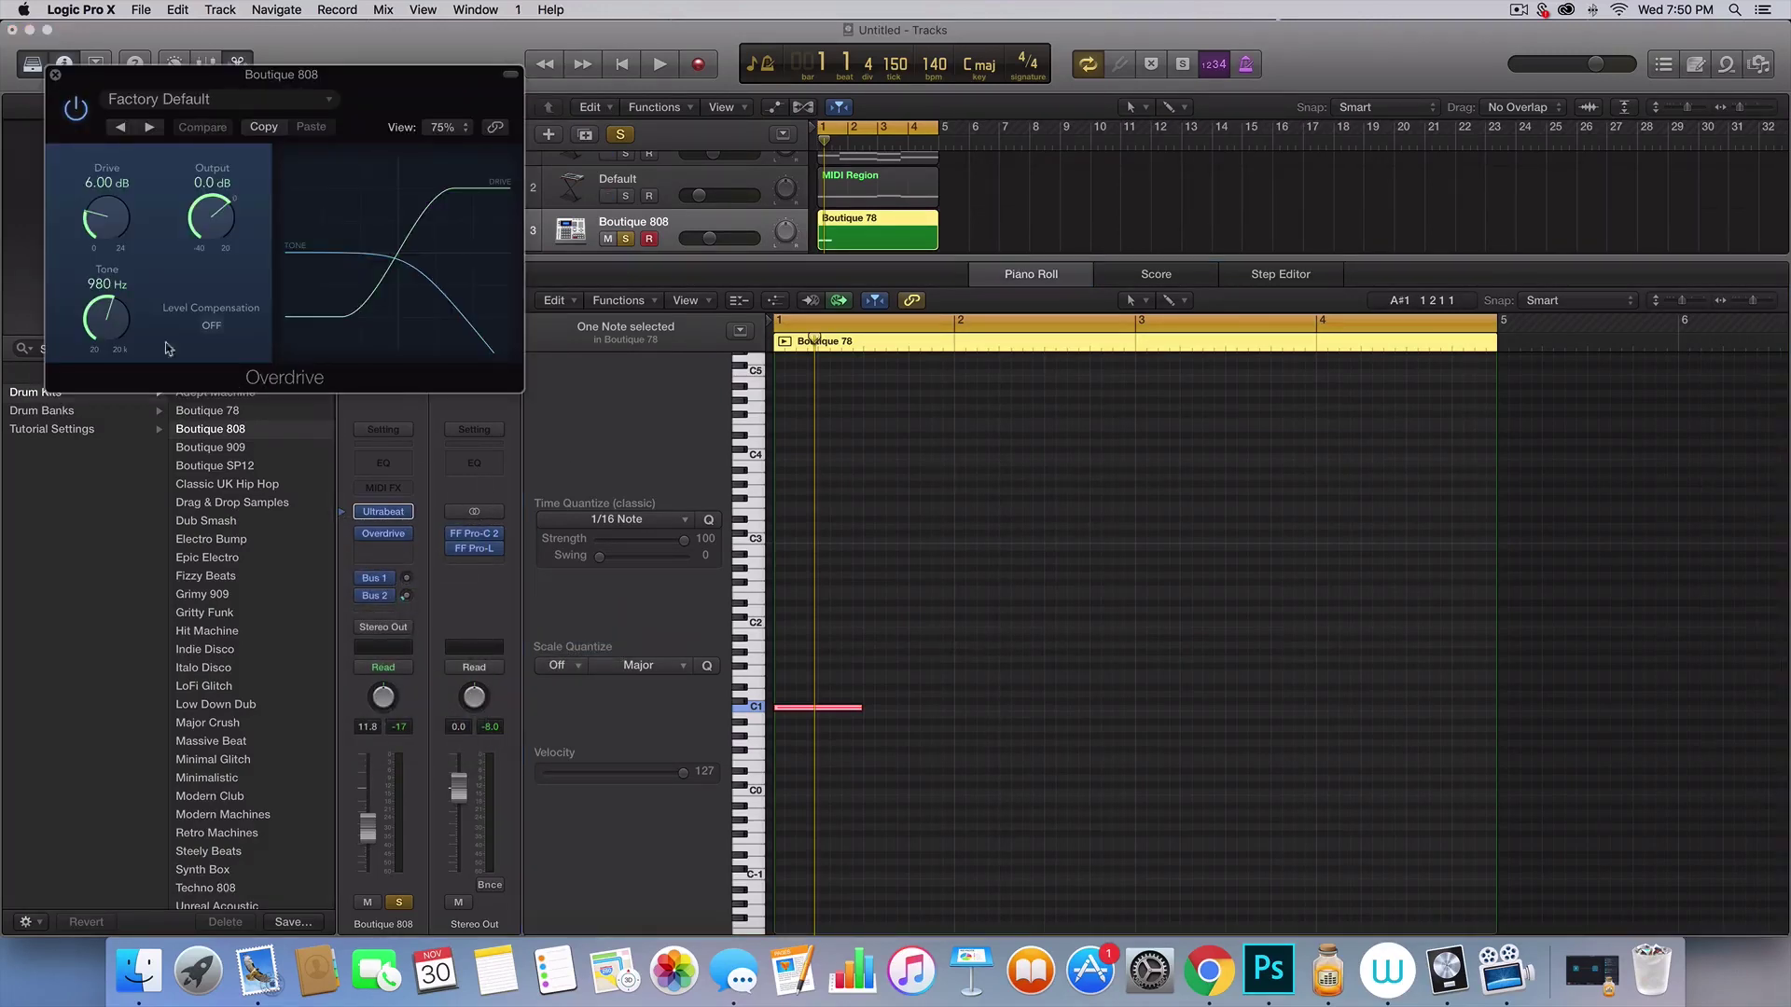
{"action": "left_click_drag", "start_coordinate": [113, 318], "coordinate": [104, 350]}
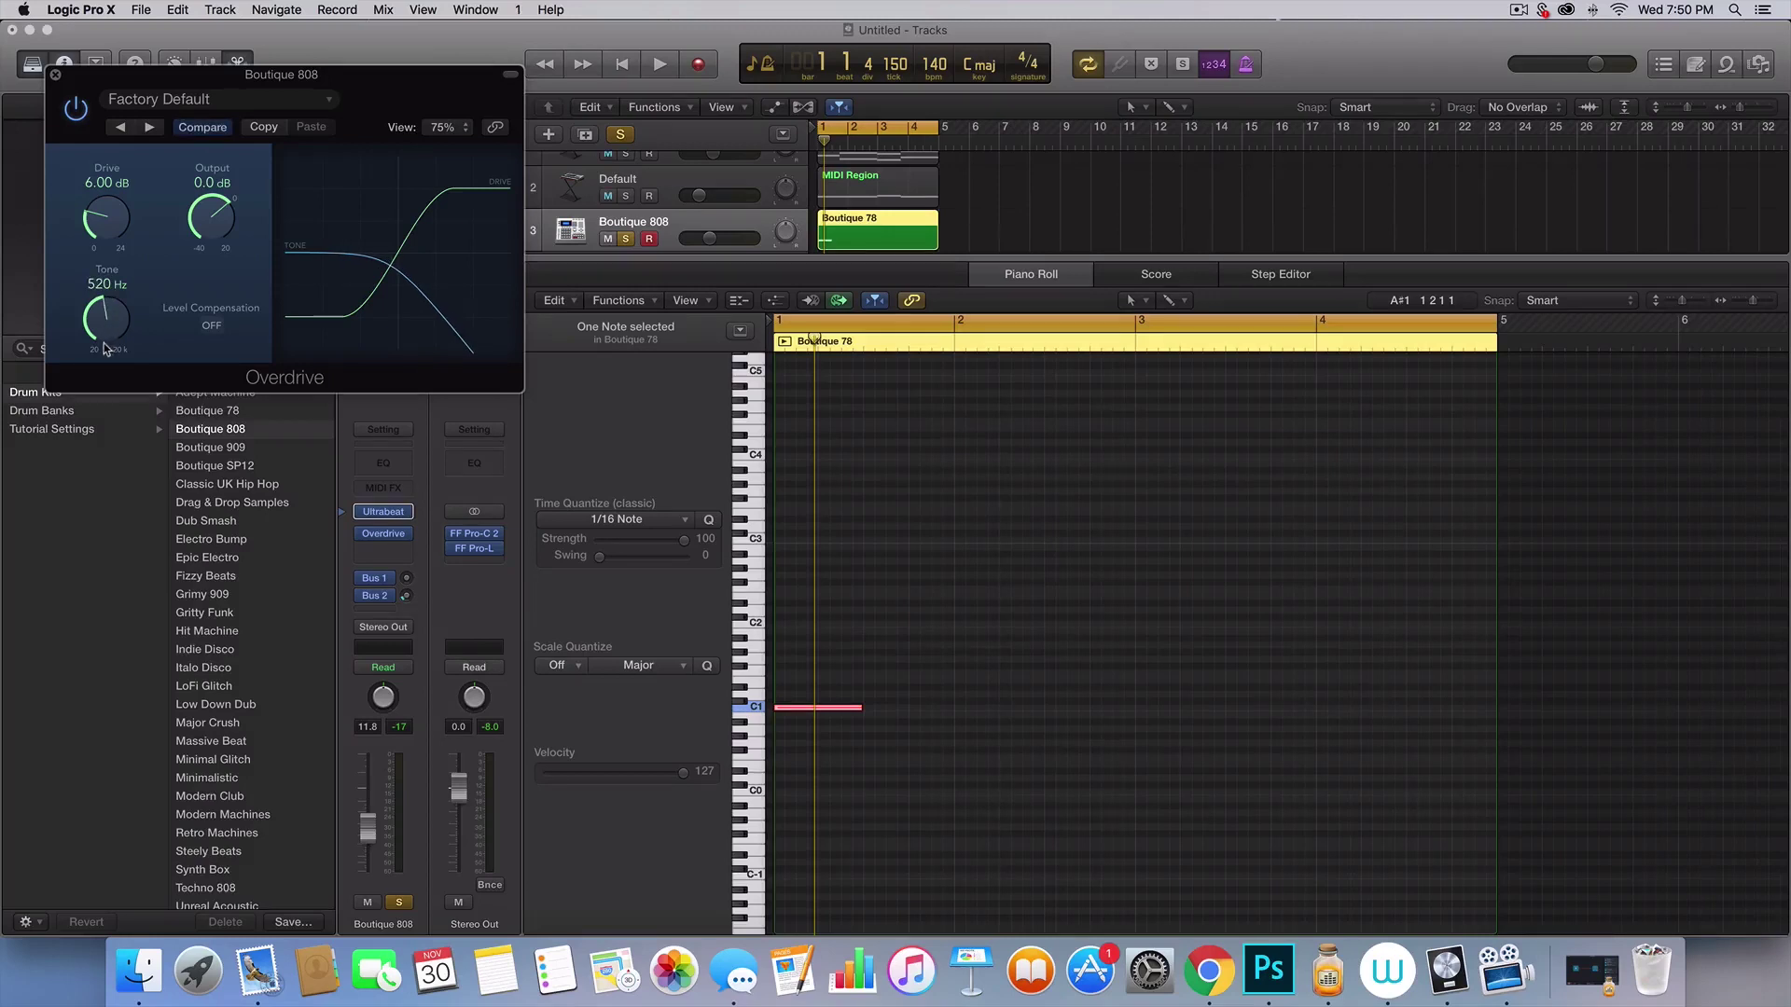
{"action": "key", "text": "space"}
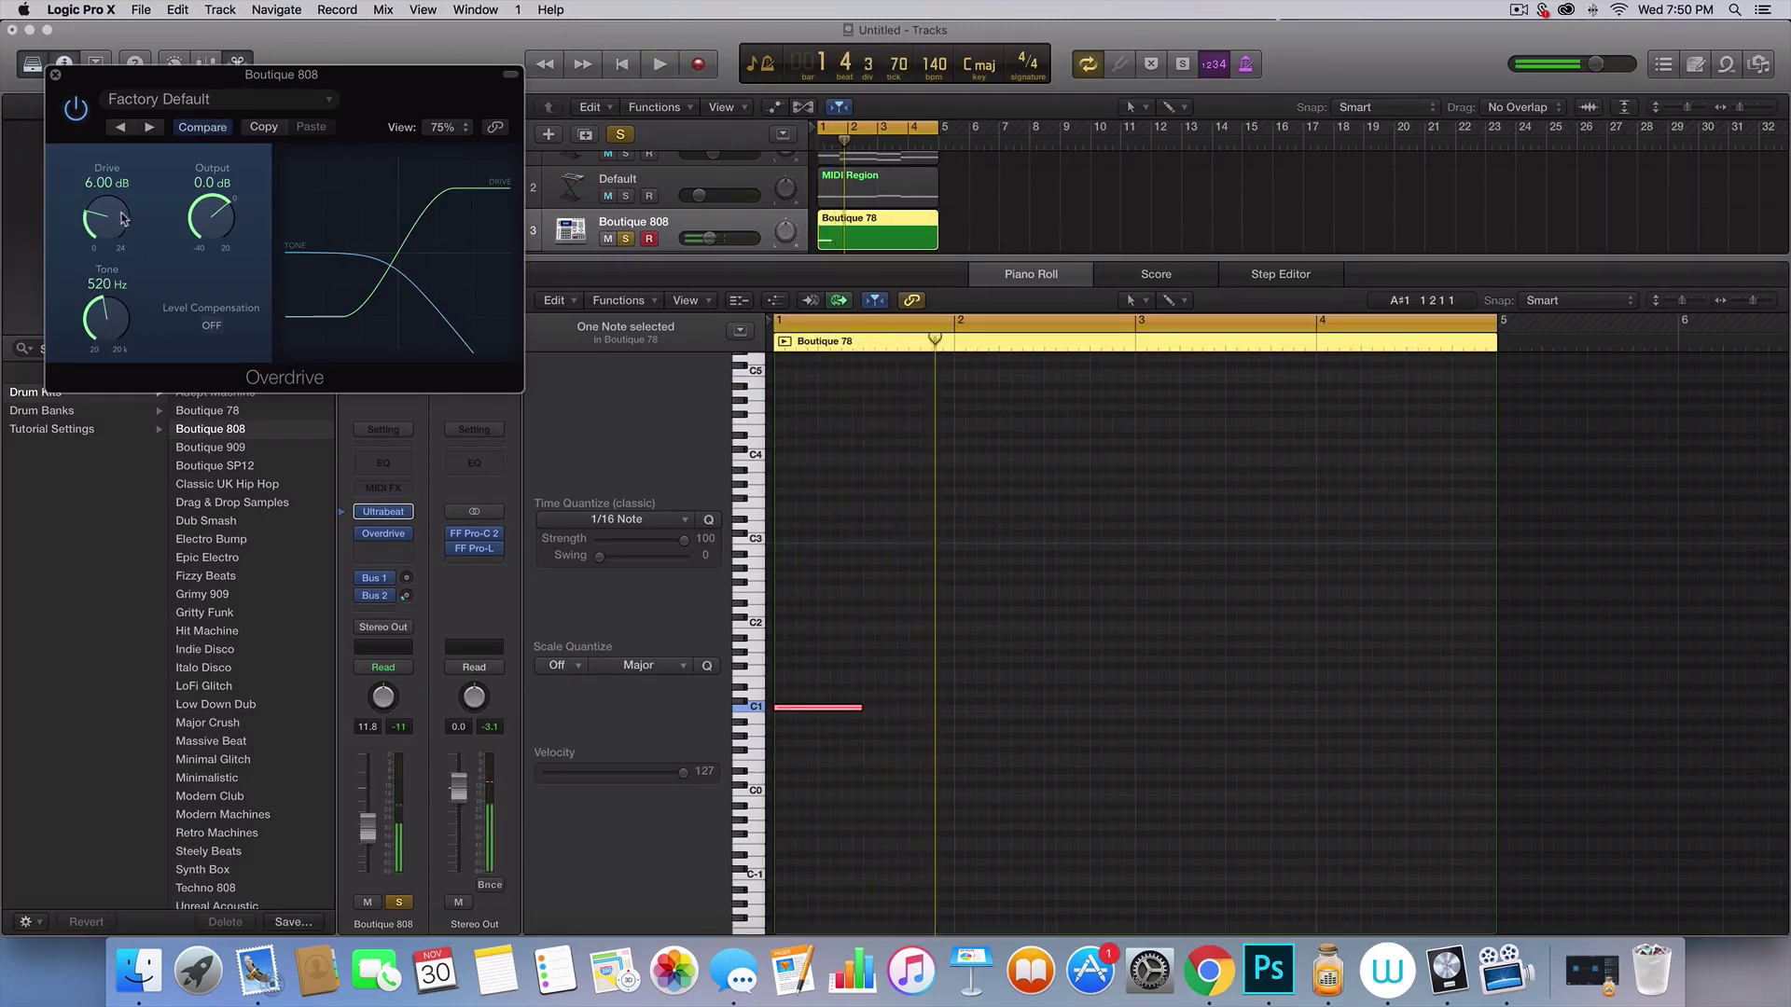
{"action": "left_click_drag", "start_coordinate": [122, 218], "coordinate": [124, 187]}
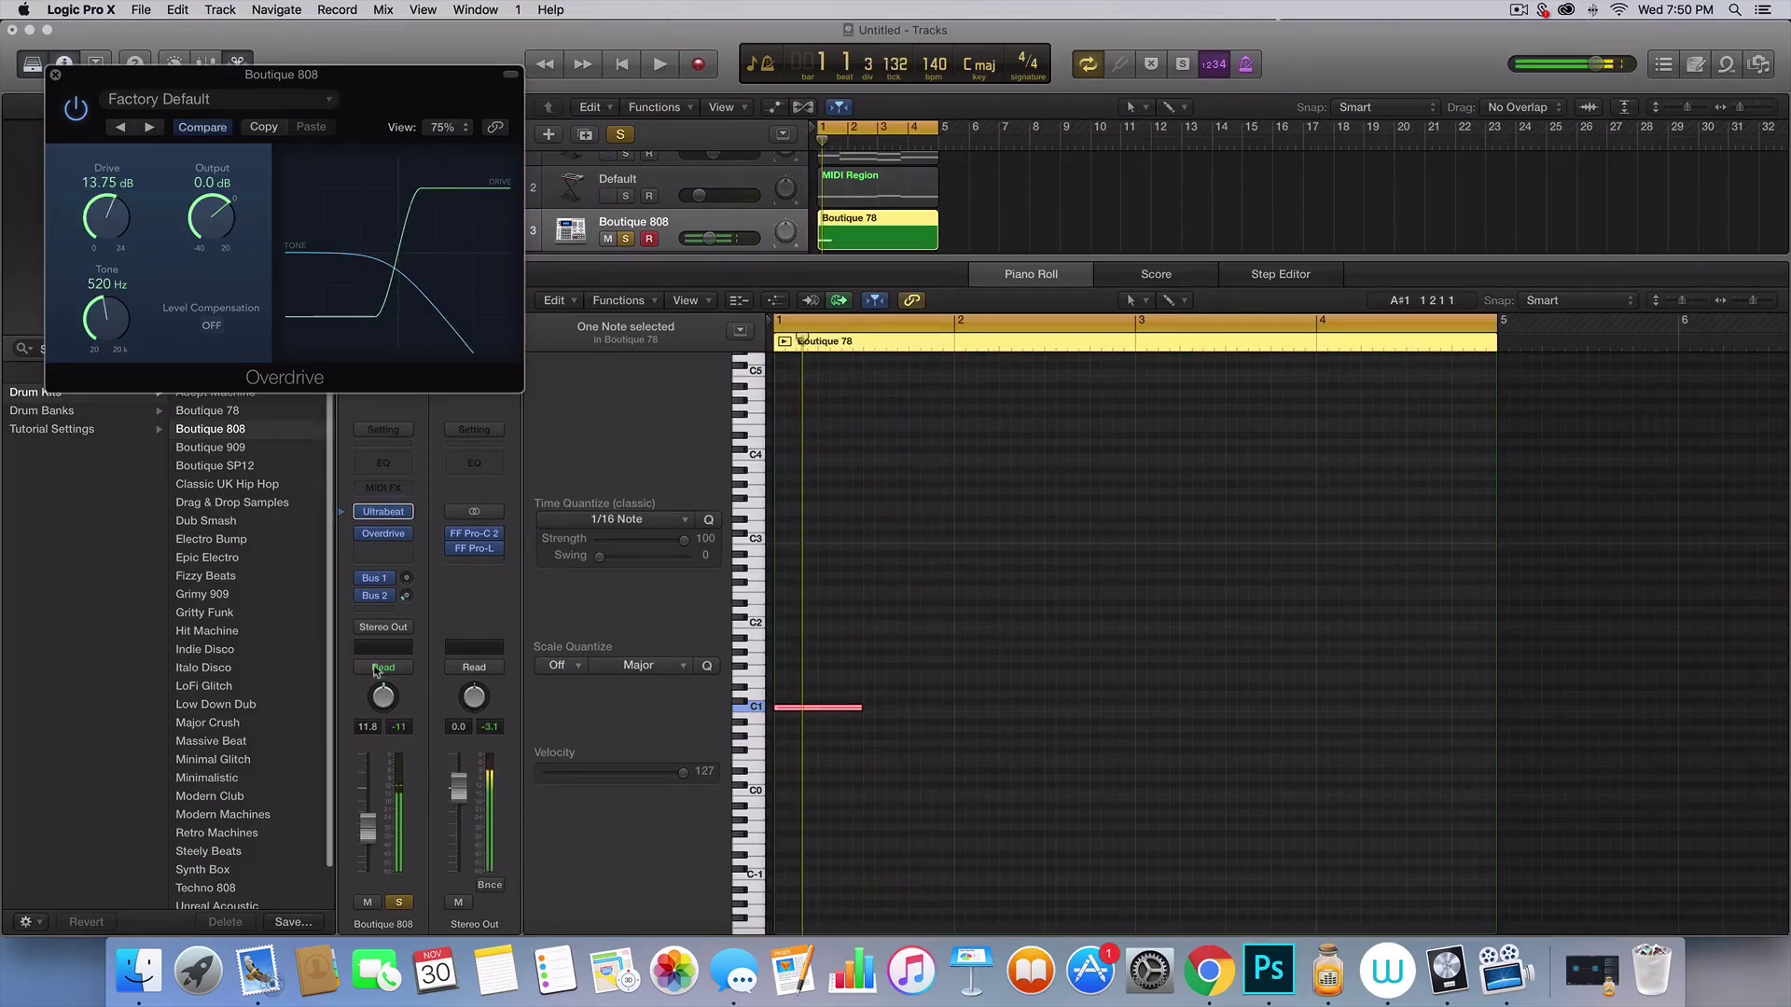
{"action": "mouse_move", "coordinate": [370, 584]}
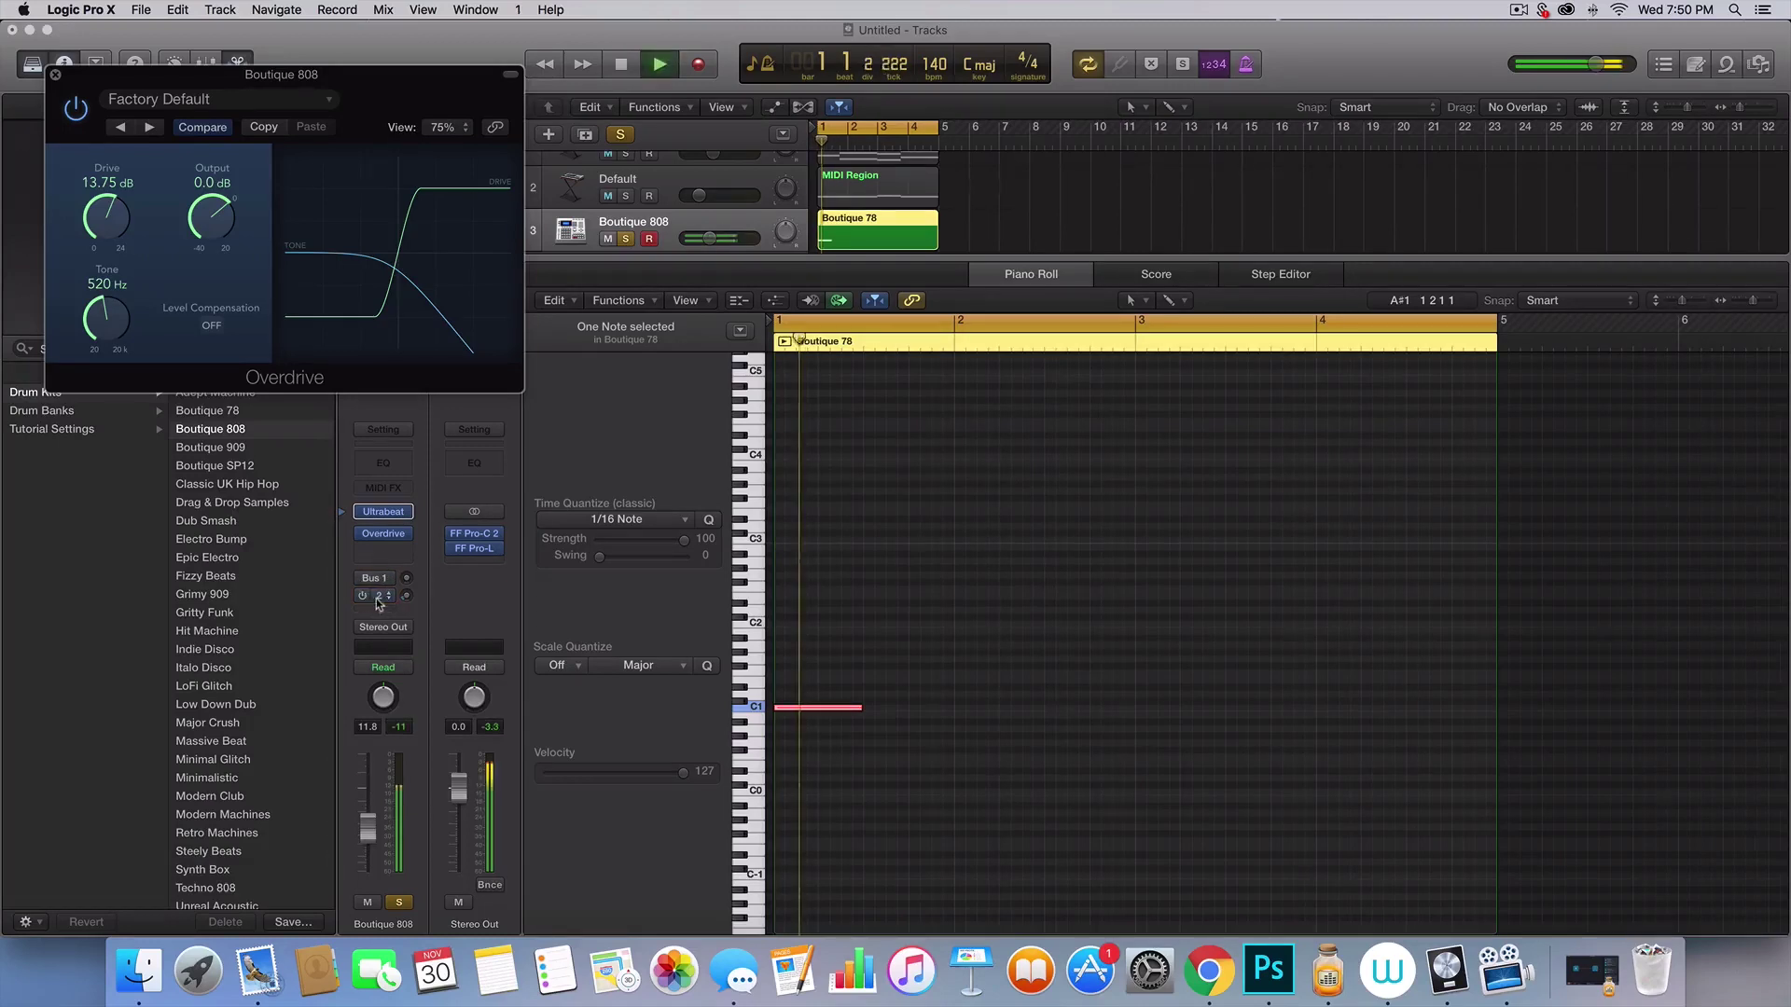
{"action": "left_click", "coordinate": [53, 74]}
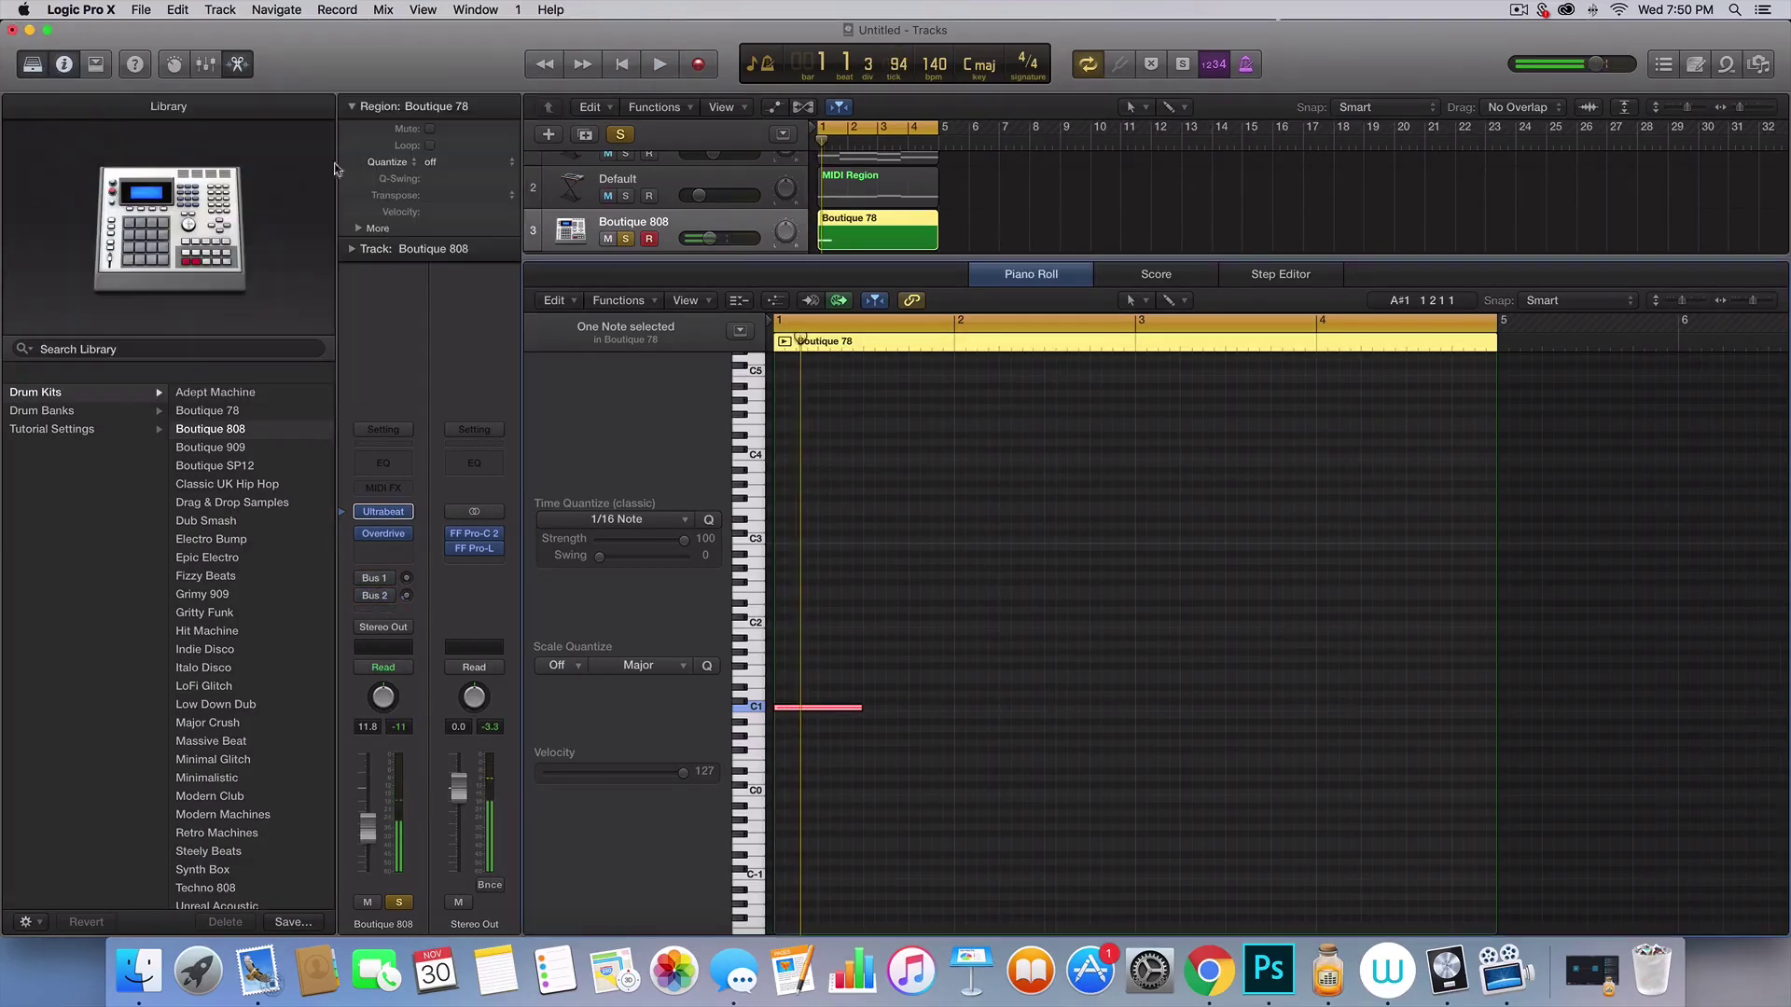
- Unsolo the Boutique 808 track, remove the electric piano track, and duplicate the drum track
{"action": "left_click", "coordinate": [627, 239]}
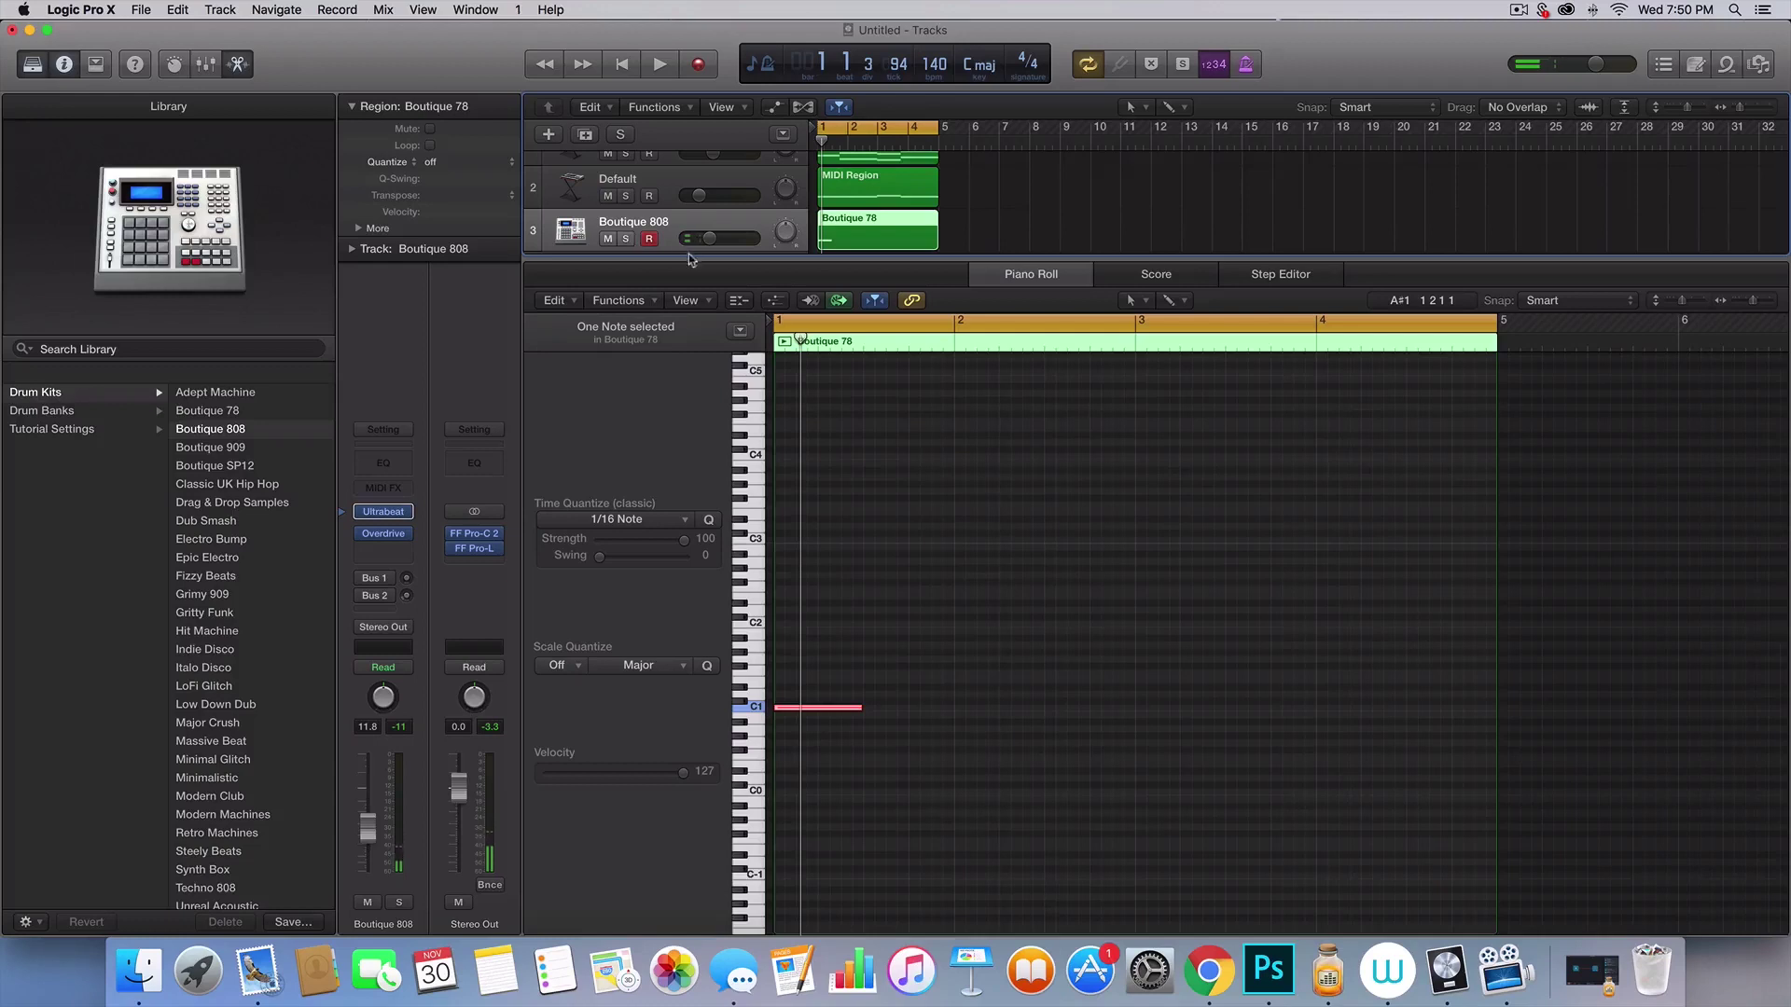
{"action": "left_click_drag", "start_coordinate": [690, 261], "coordinate": [691, 534]}
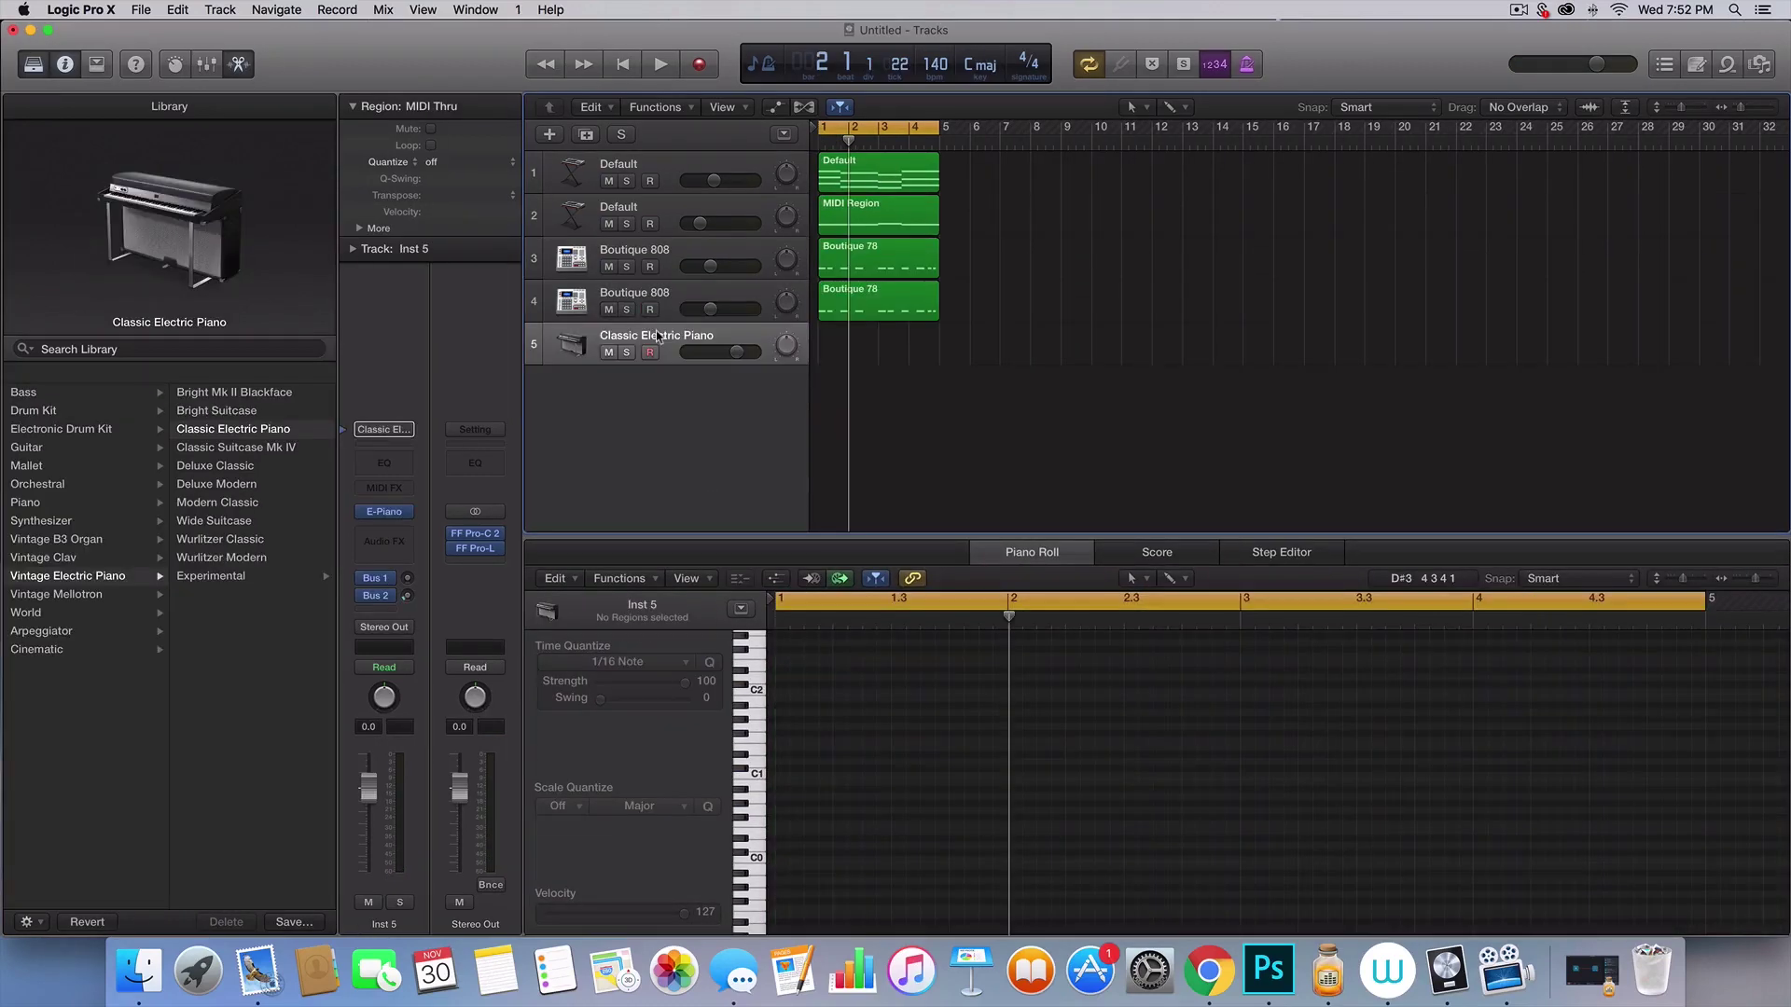
{"action": "key", "text": "super+z"}
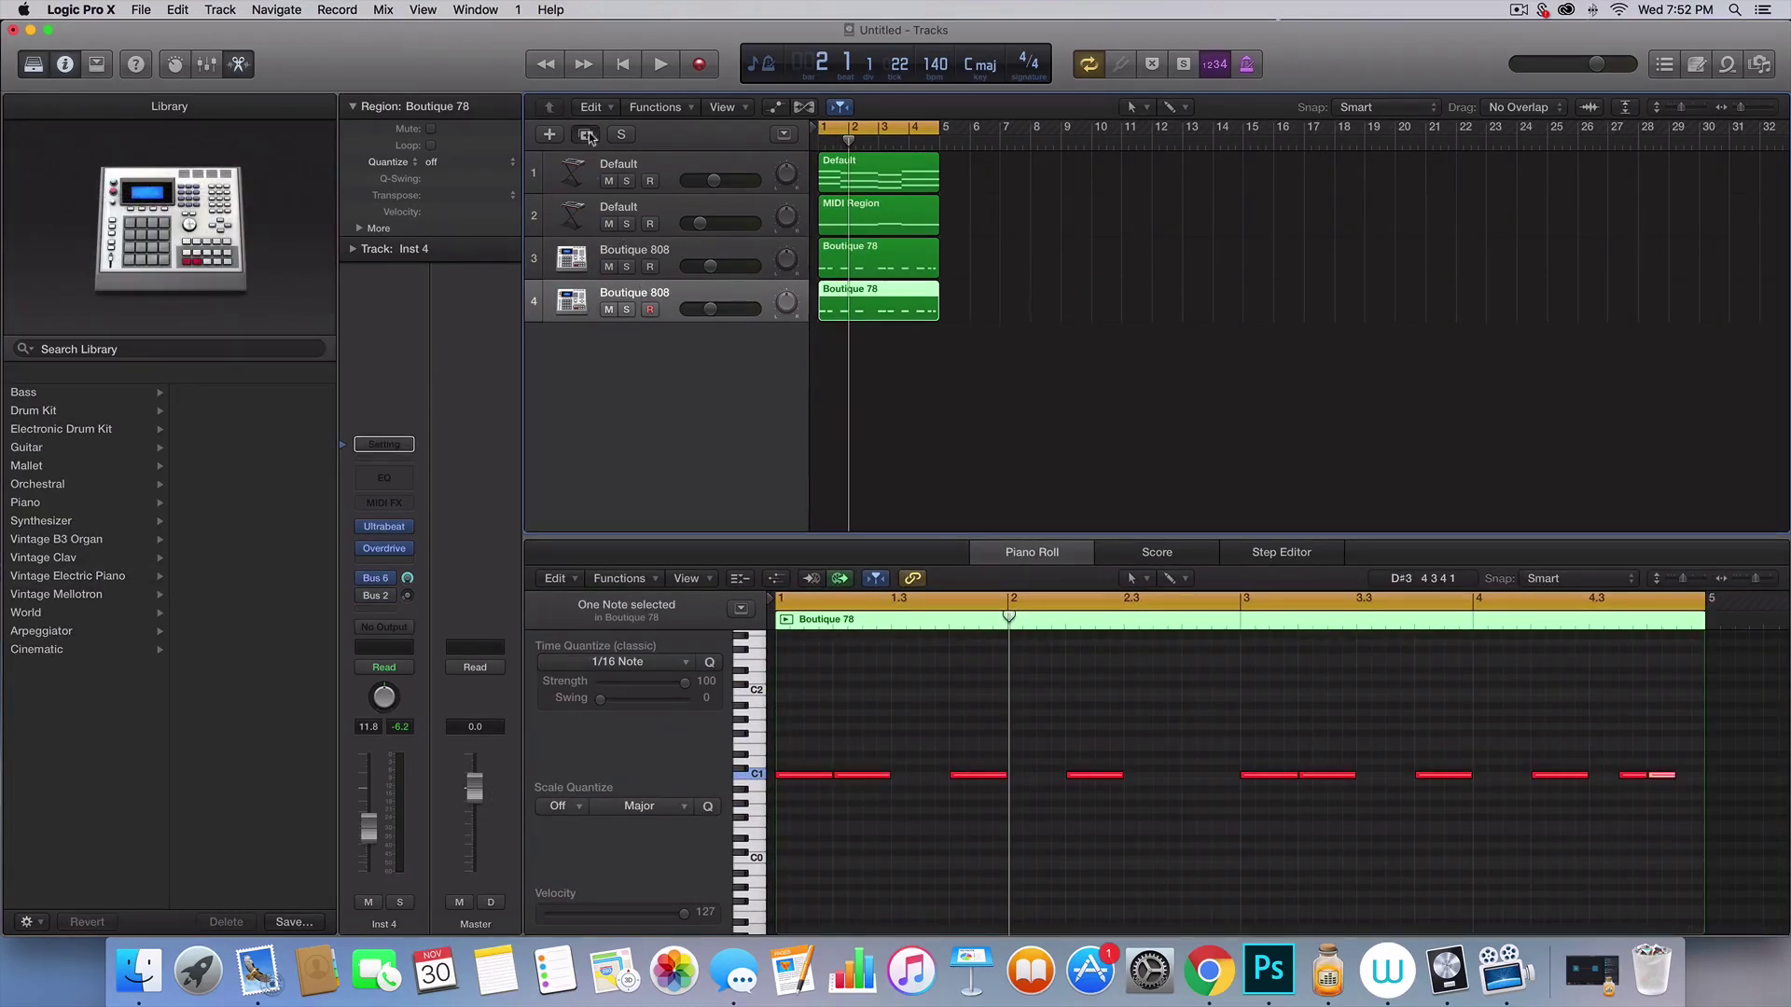
{"action": "left_click", "coordinate": [586, 135]}
- Place one short E1 drum note on beat 3 of each of the four bars
{"action": "left_click", "coordinate": [846, 829], "text": "super"}
{"action": "left_click", "coordinate": [842, 827]}
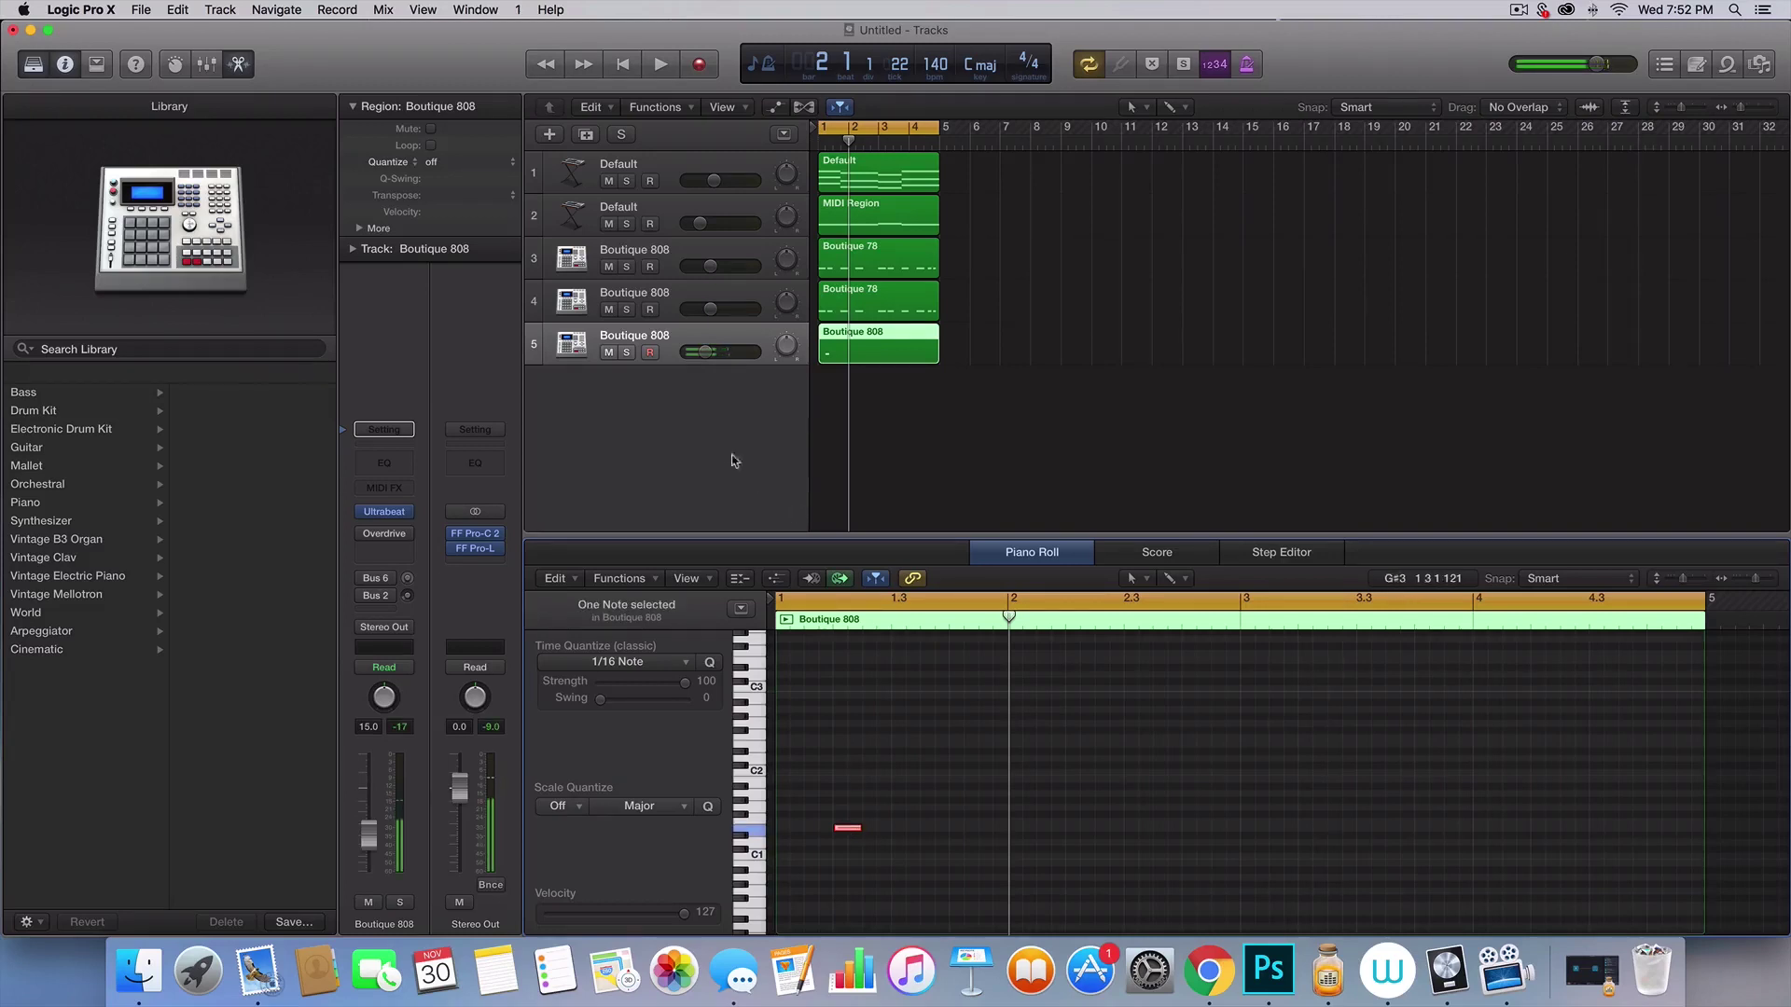
{"action": "key", "text": "space"}
{"action": "key", "text": "space"}
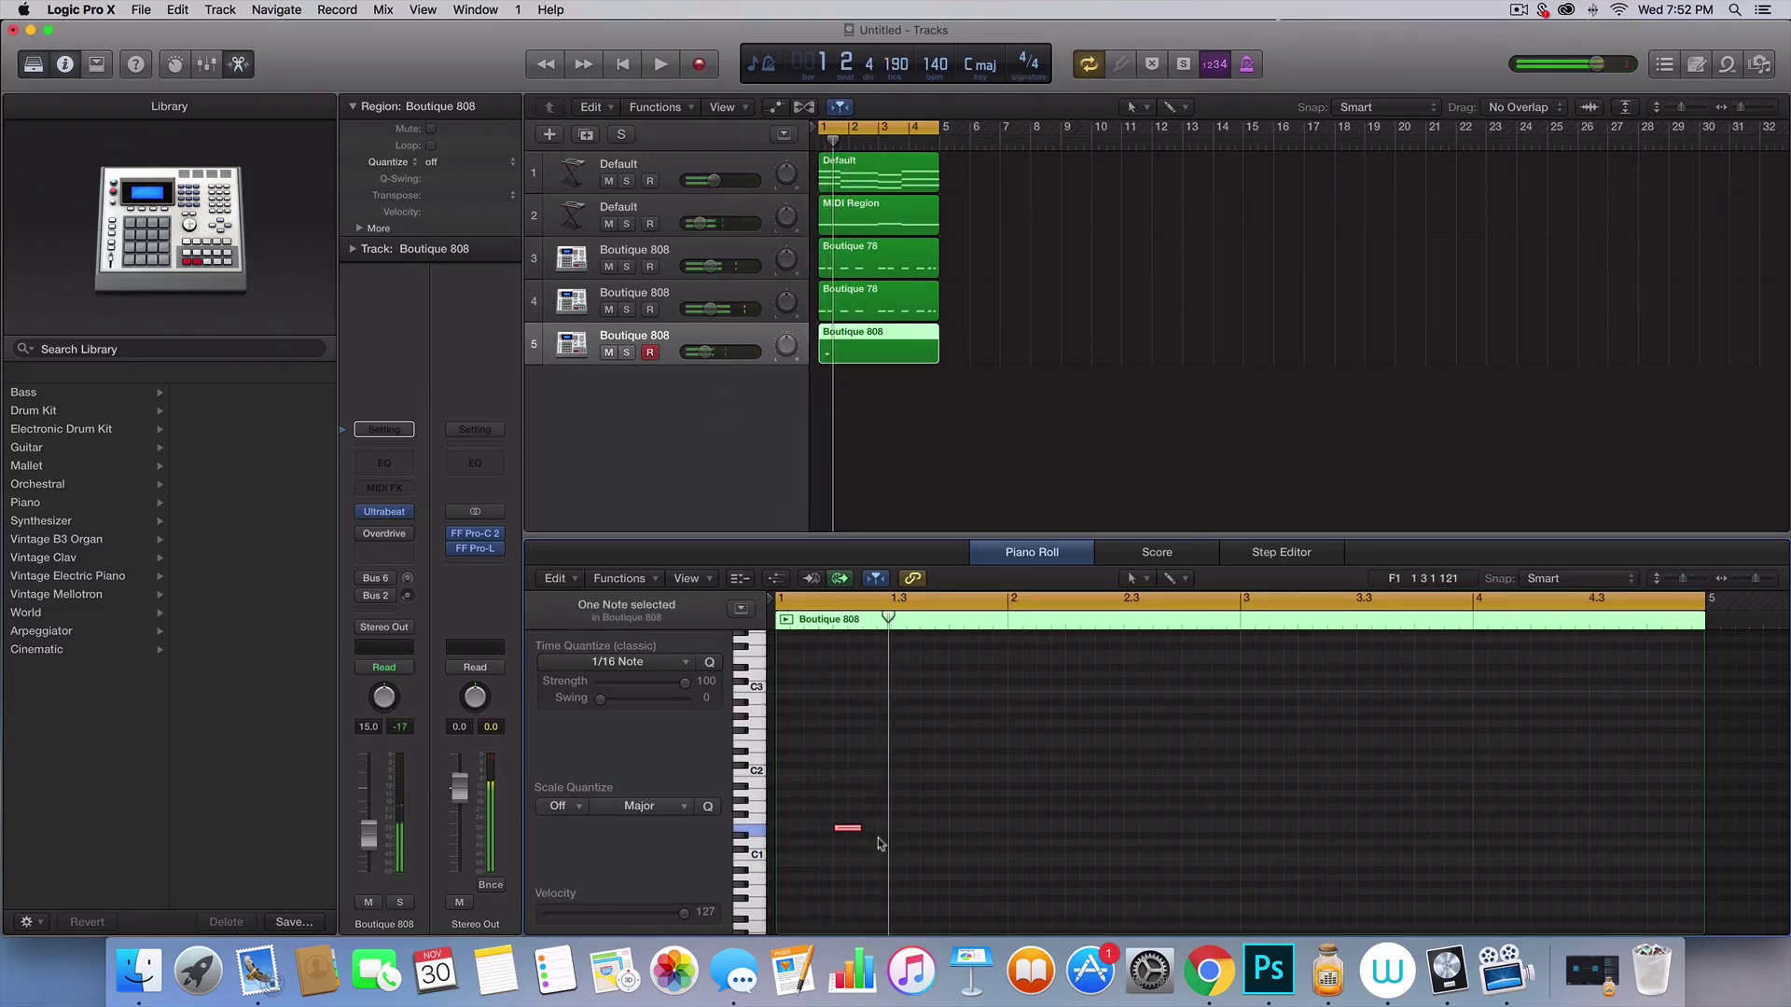
{"action": "left_click_drag", "start_coordinate": [843, 828], "coordinate": [903, 829]}
{"action": "key", "text": "space"}
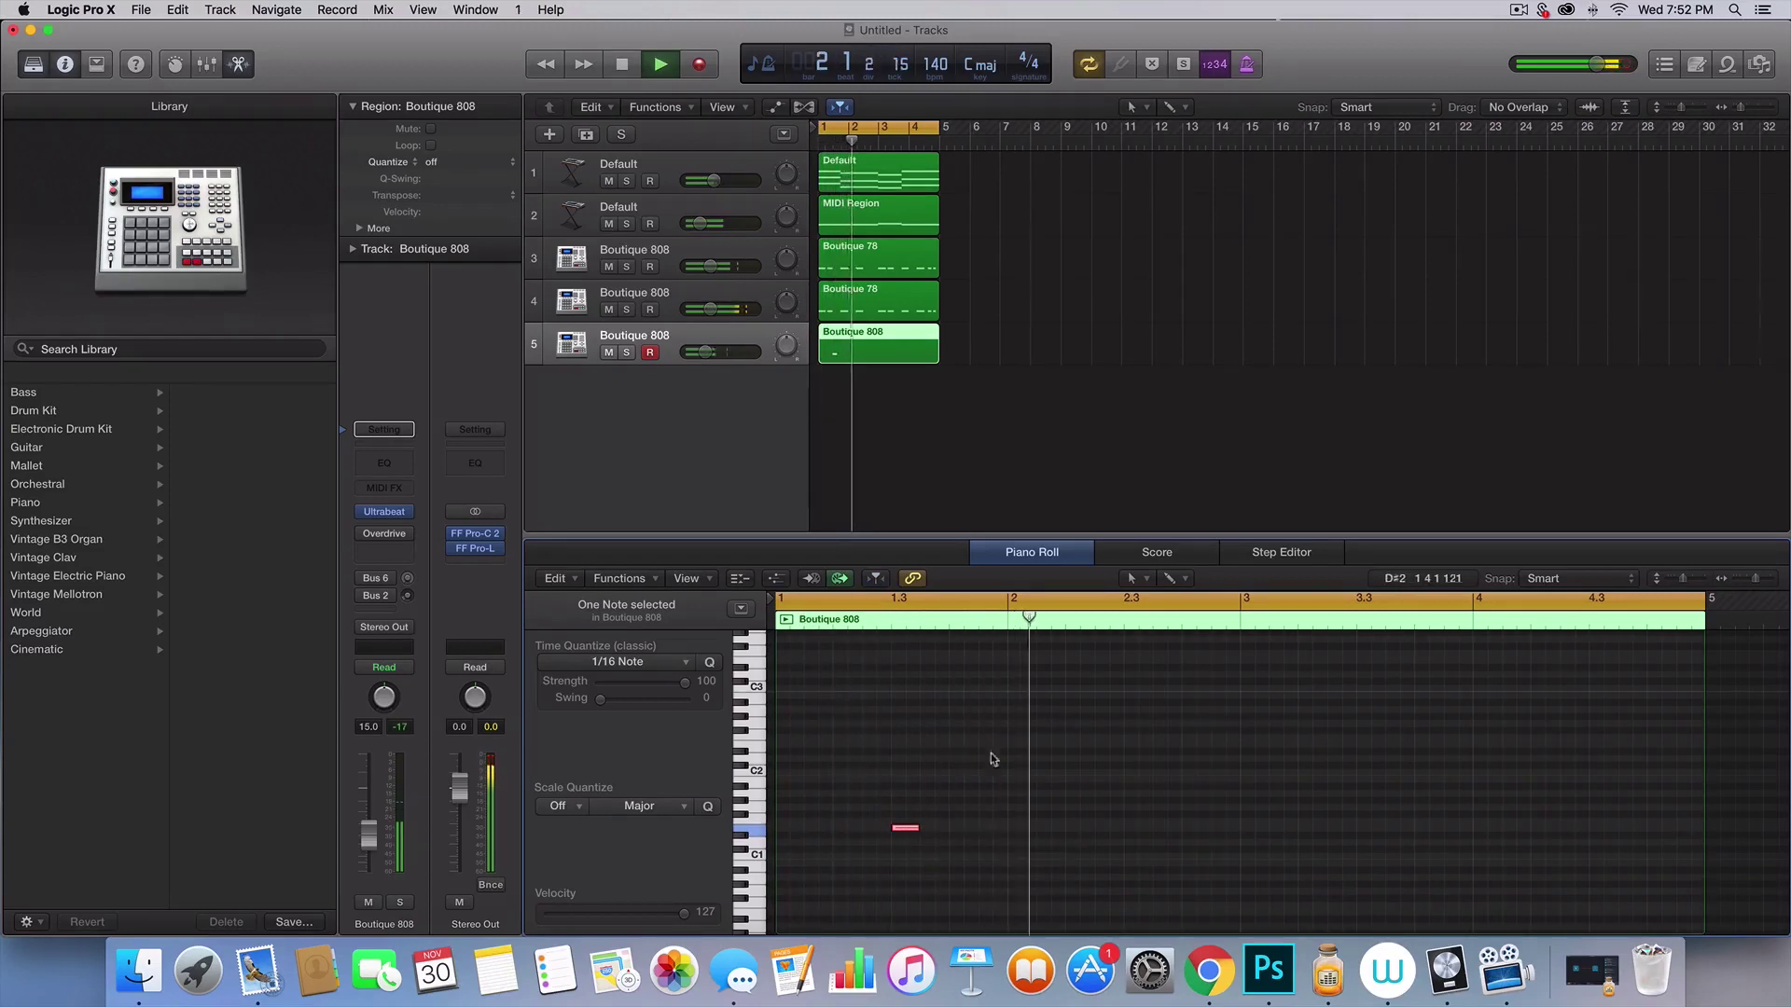
{"action": "left_click", "coordinate": [1129, 828], "text": "super"}
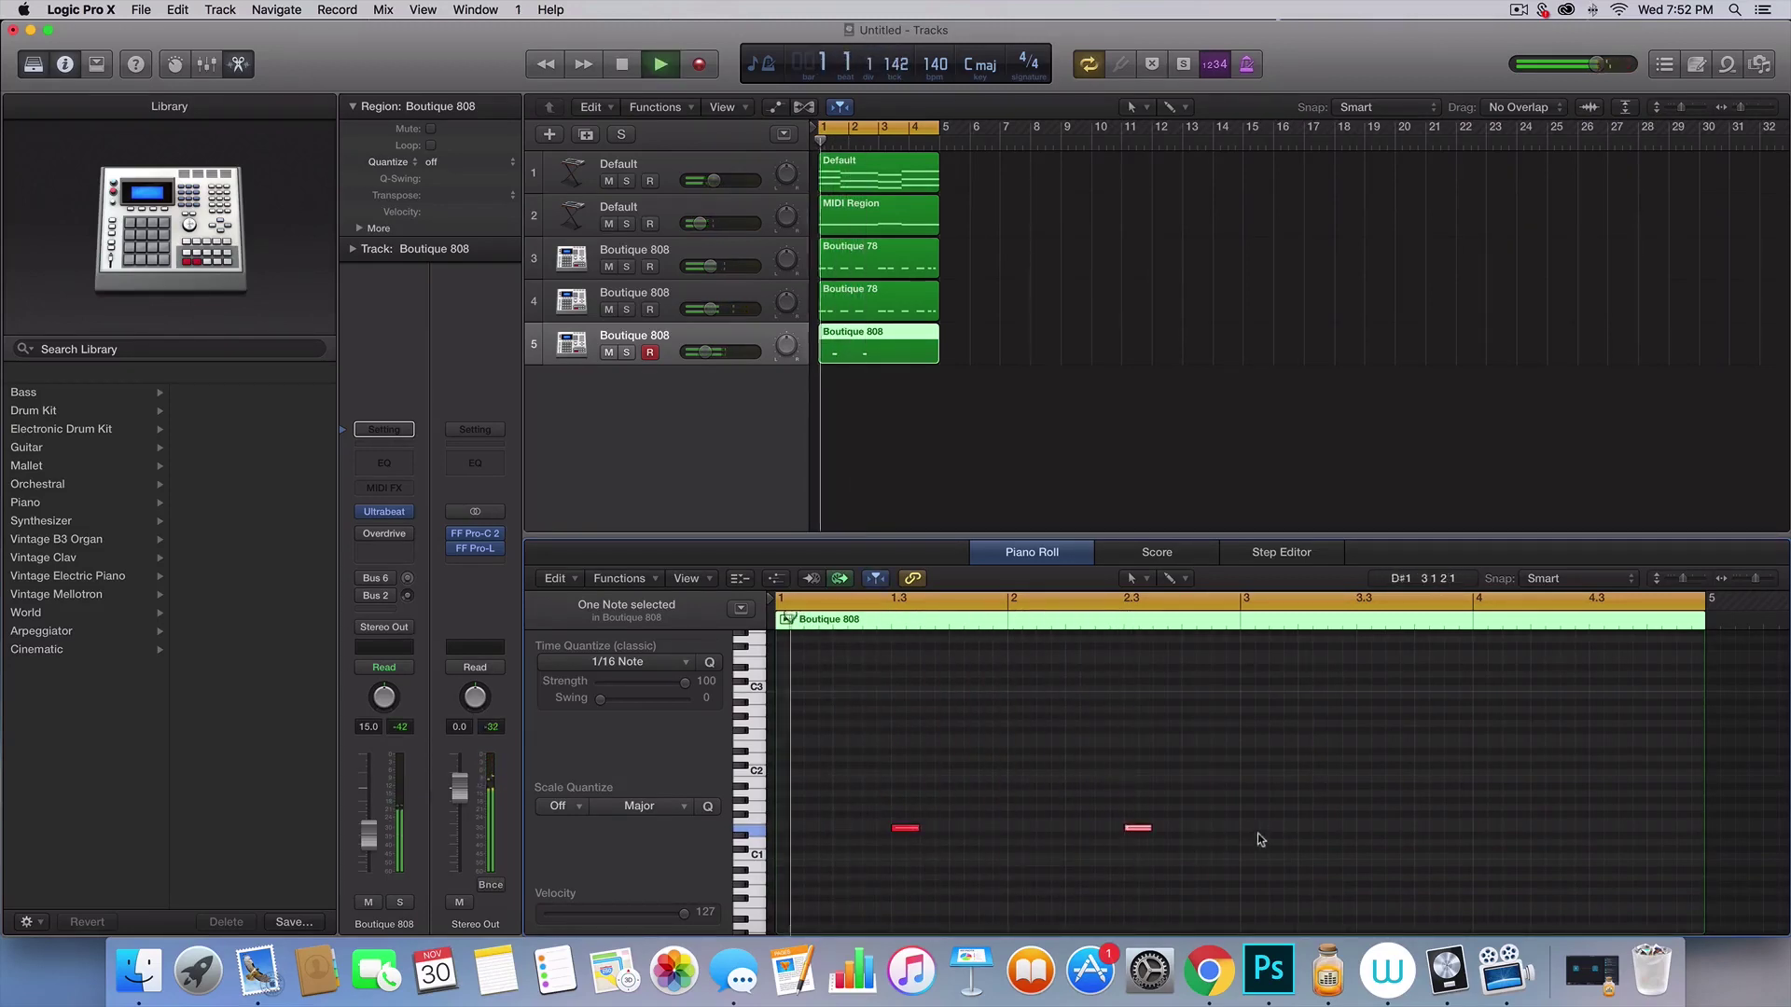
{"action": "left_click", "coordinate": [1362, 828], "text": "super"}
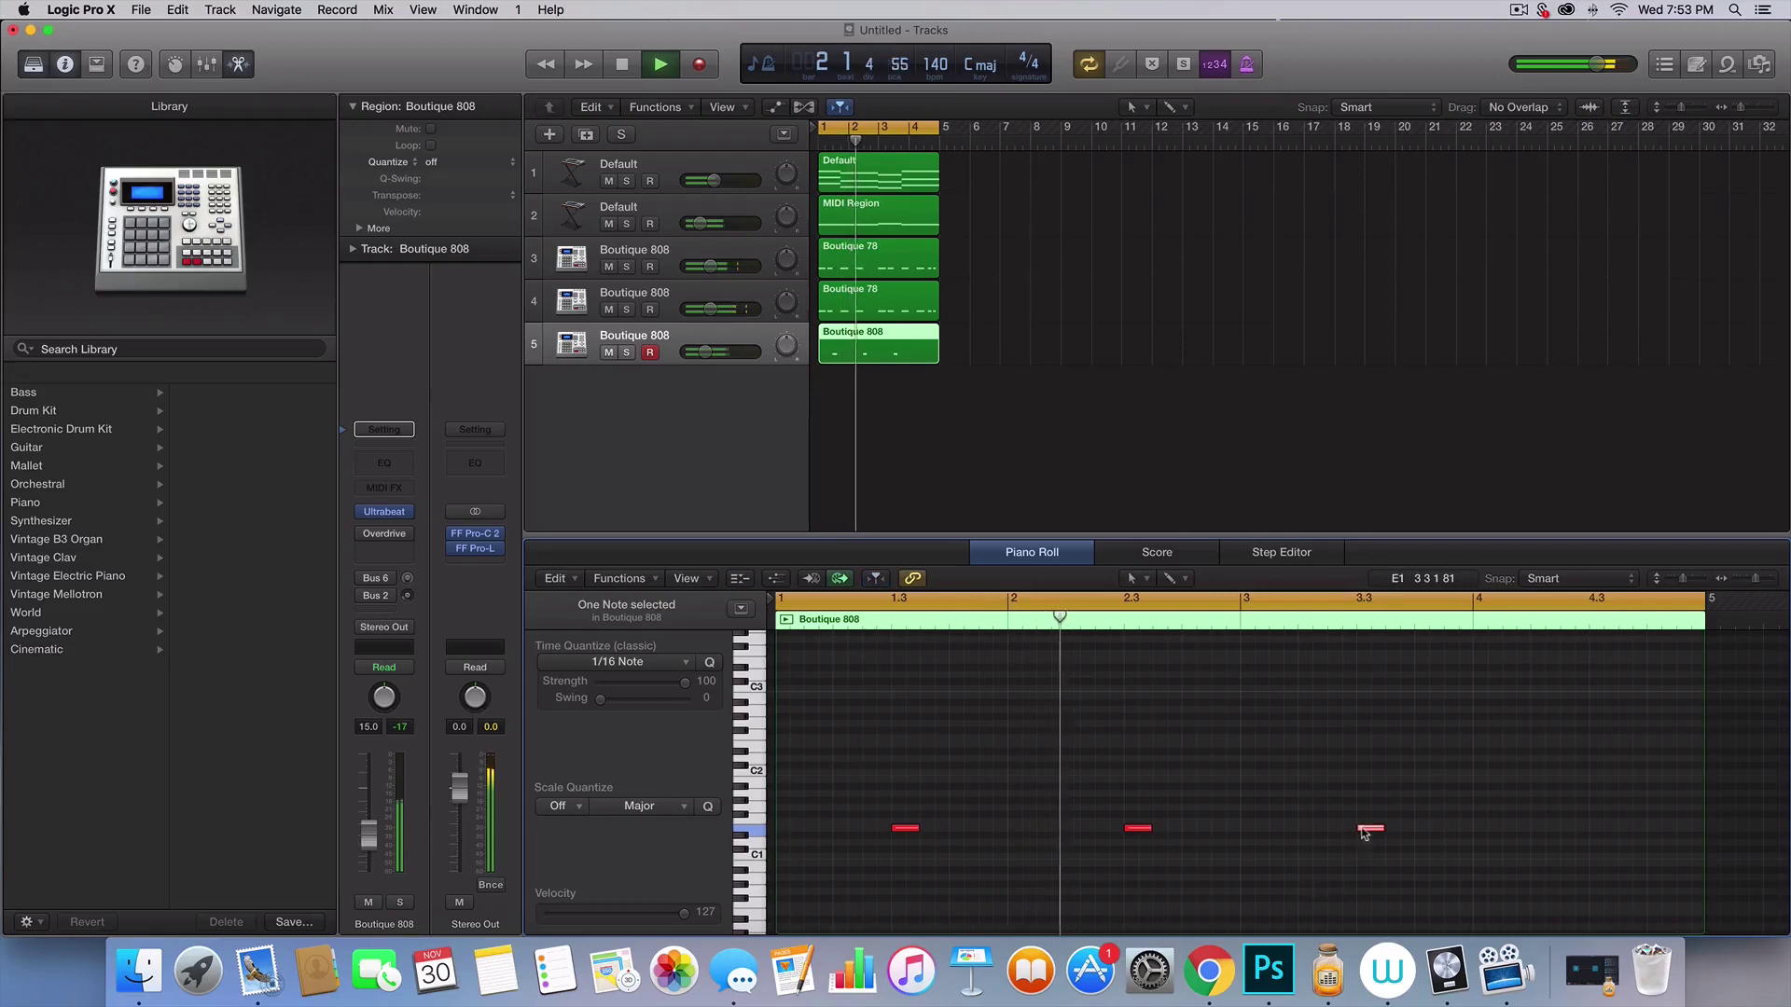
{"action": "left_click", "coordinate": [1594, 828], "text": "super"}
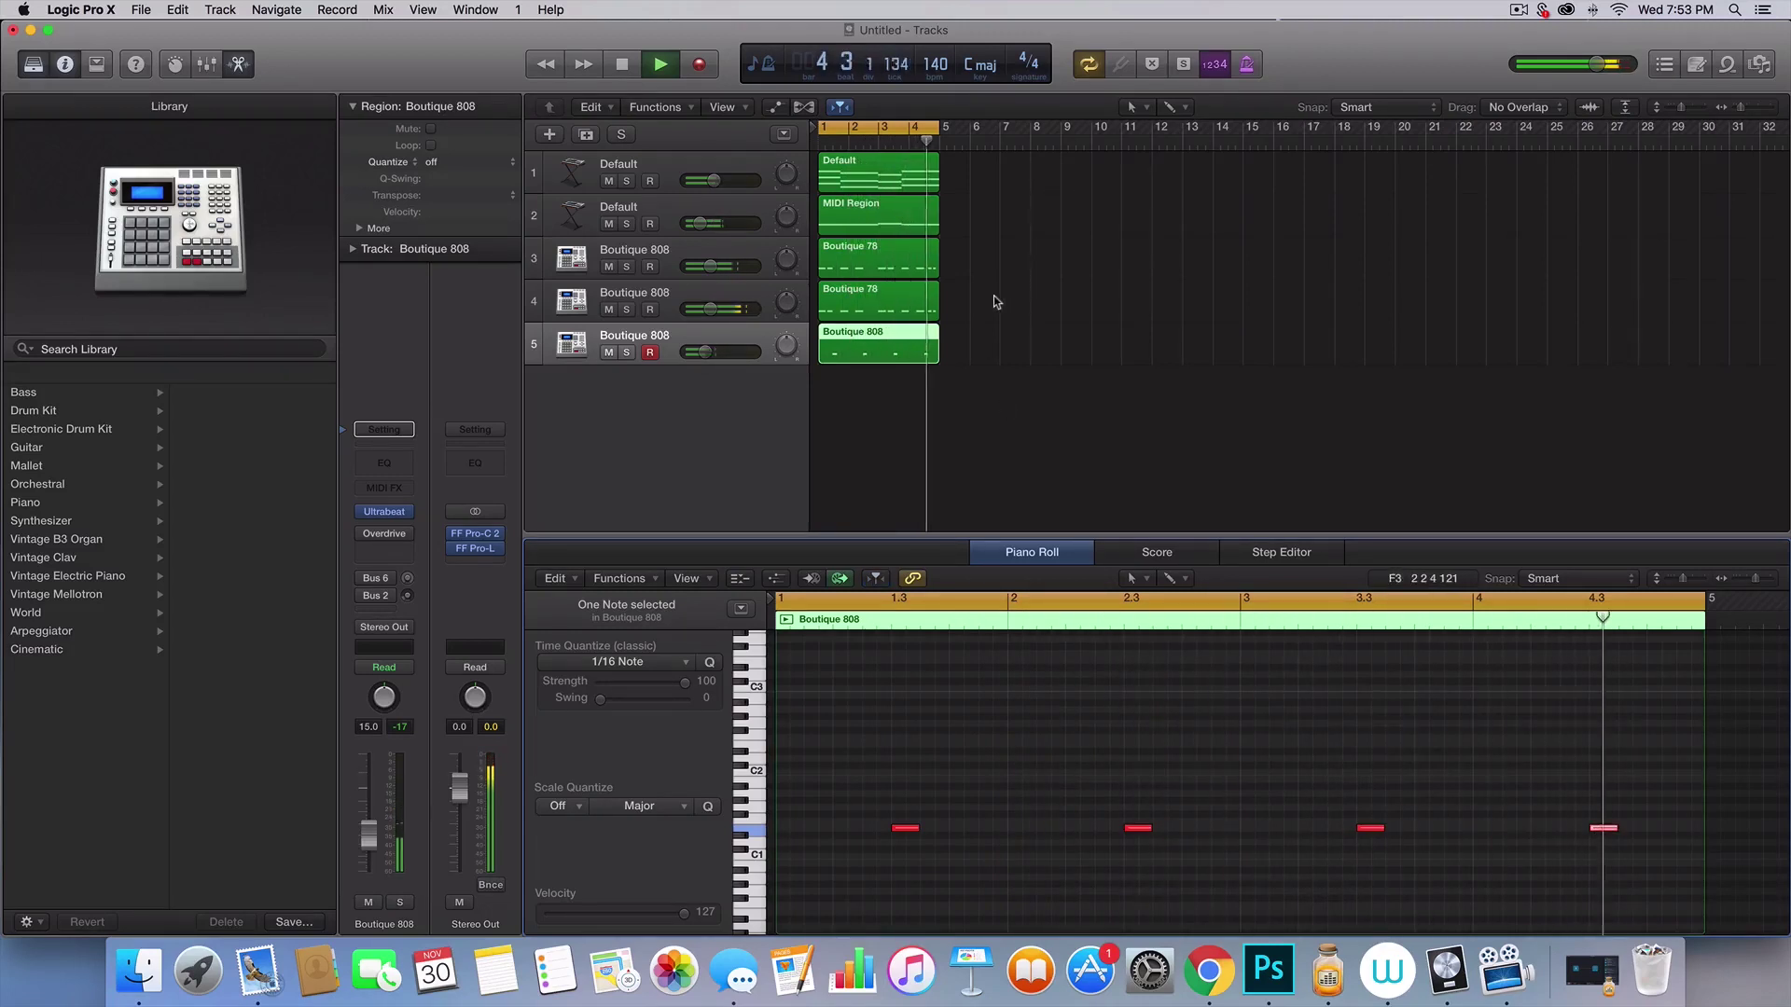
{"action": "left_click_drag", "start_coordinate": [993, 295], "coordinate": [928, 266]}
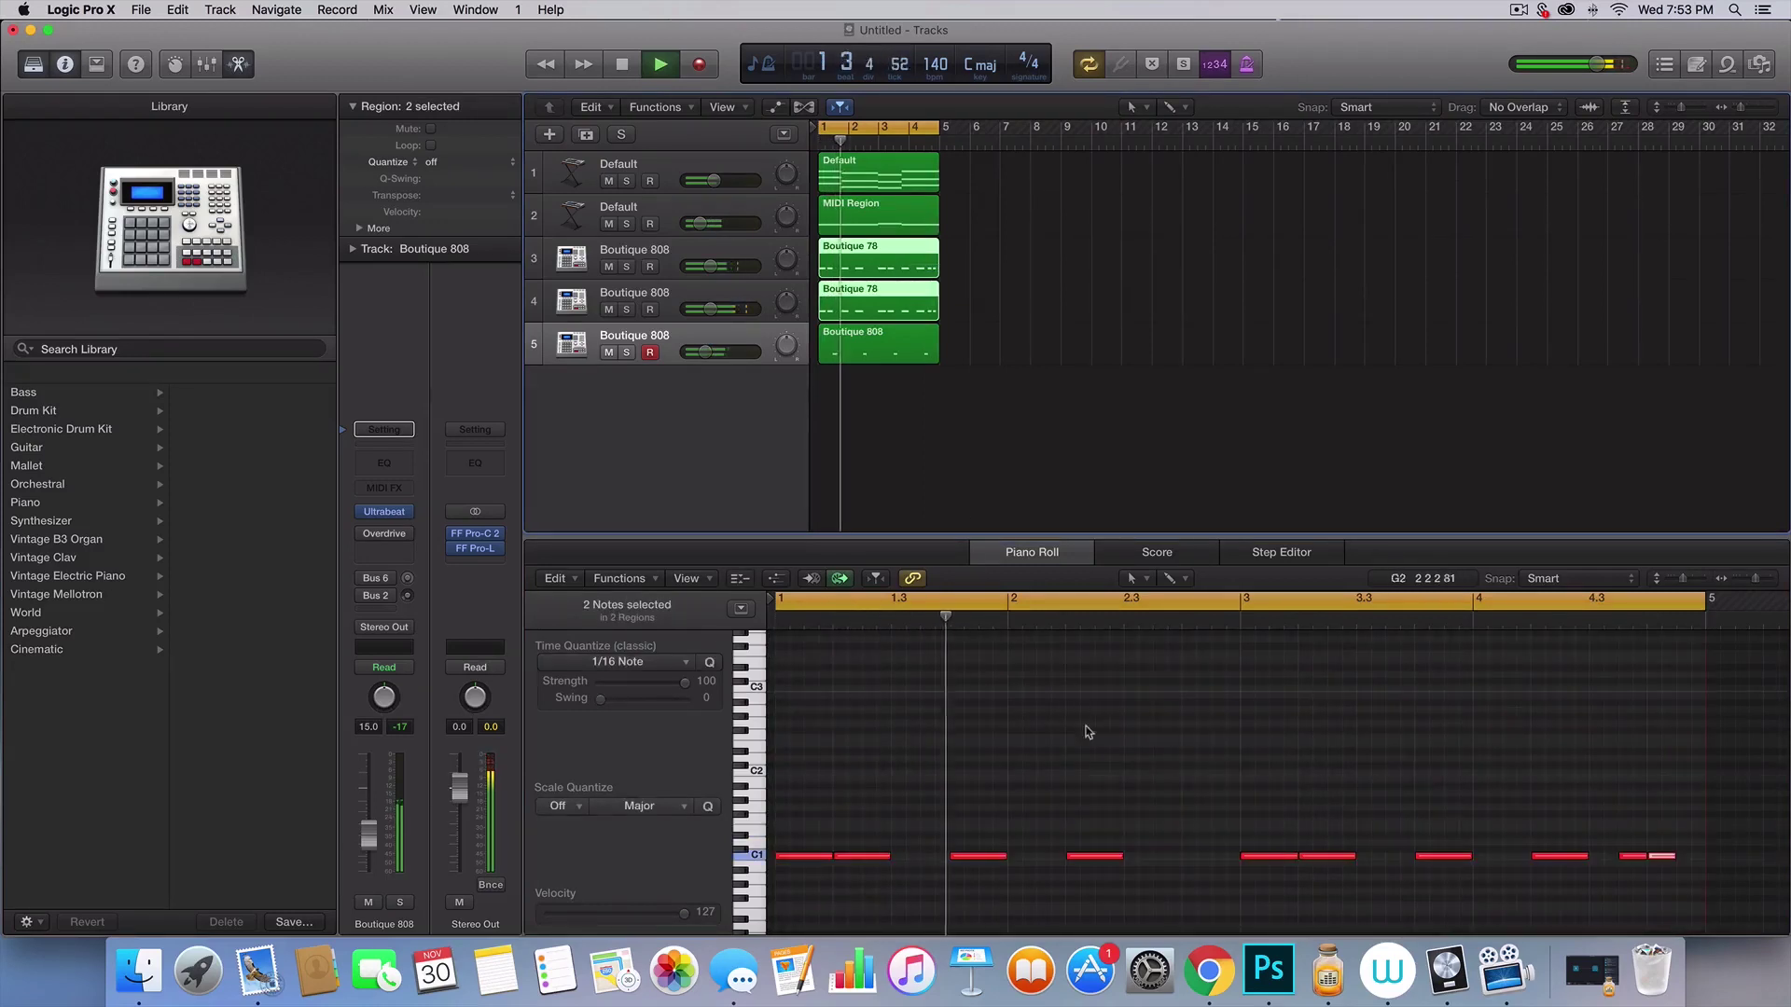
{"action": "left_click", "coordinate": [1013, 317]}
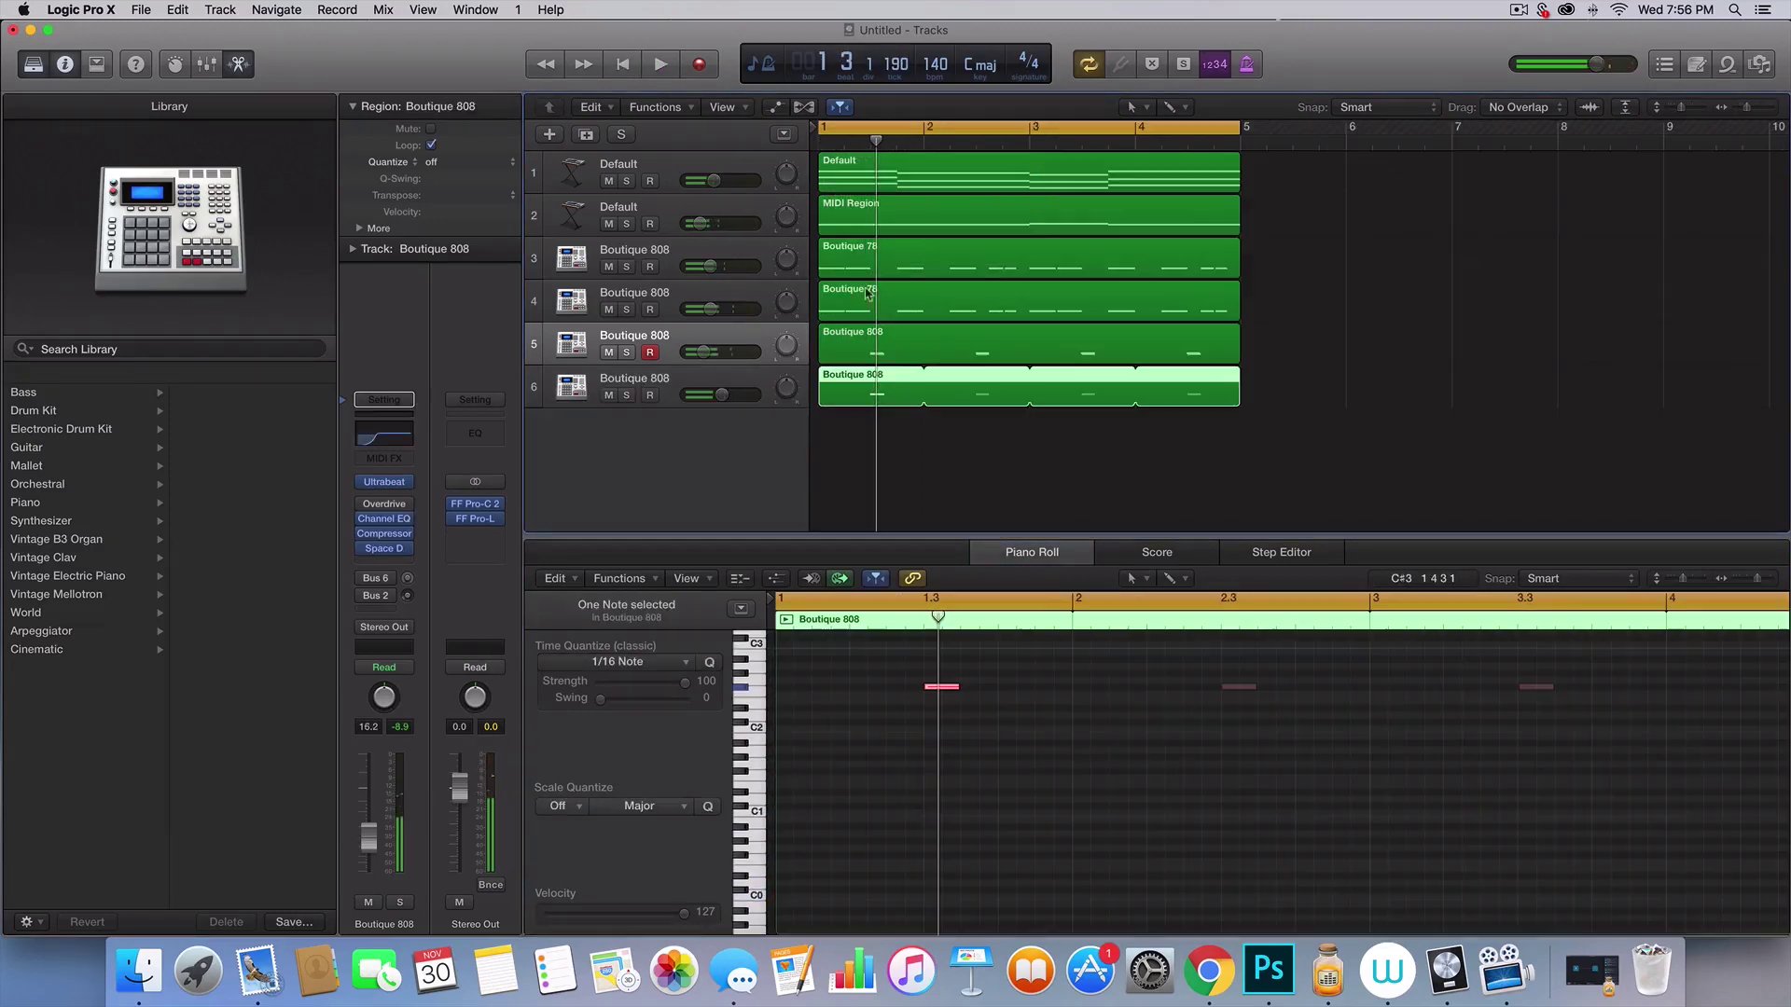
{"action": "left_click", "coordinate": [643, 166]}
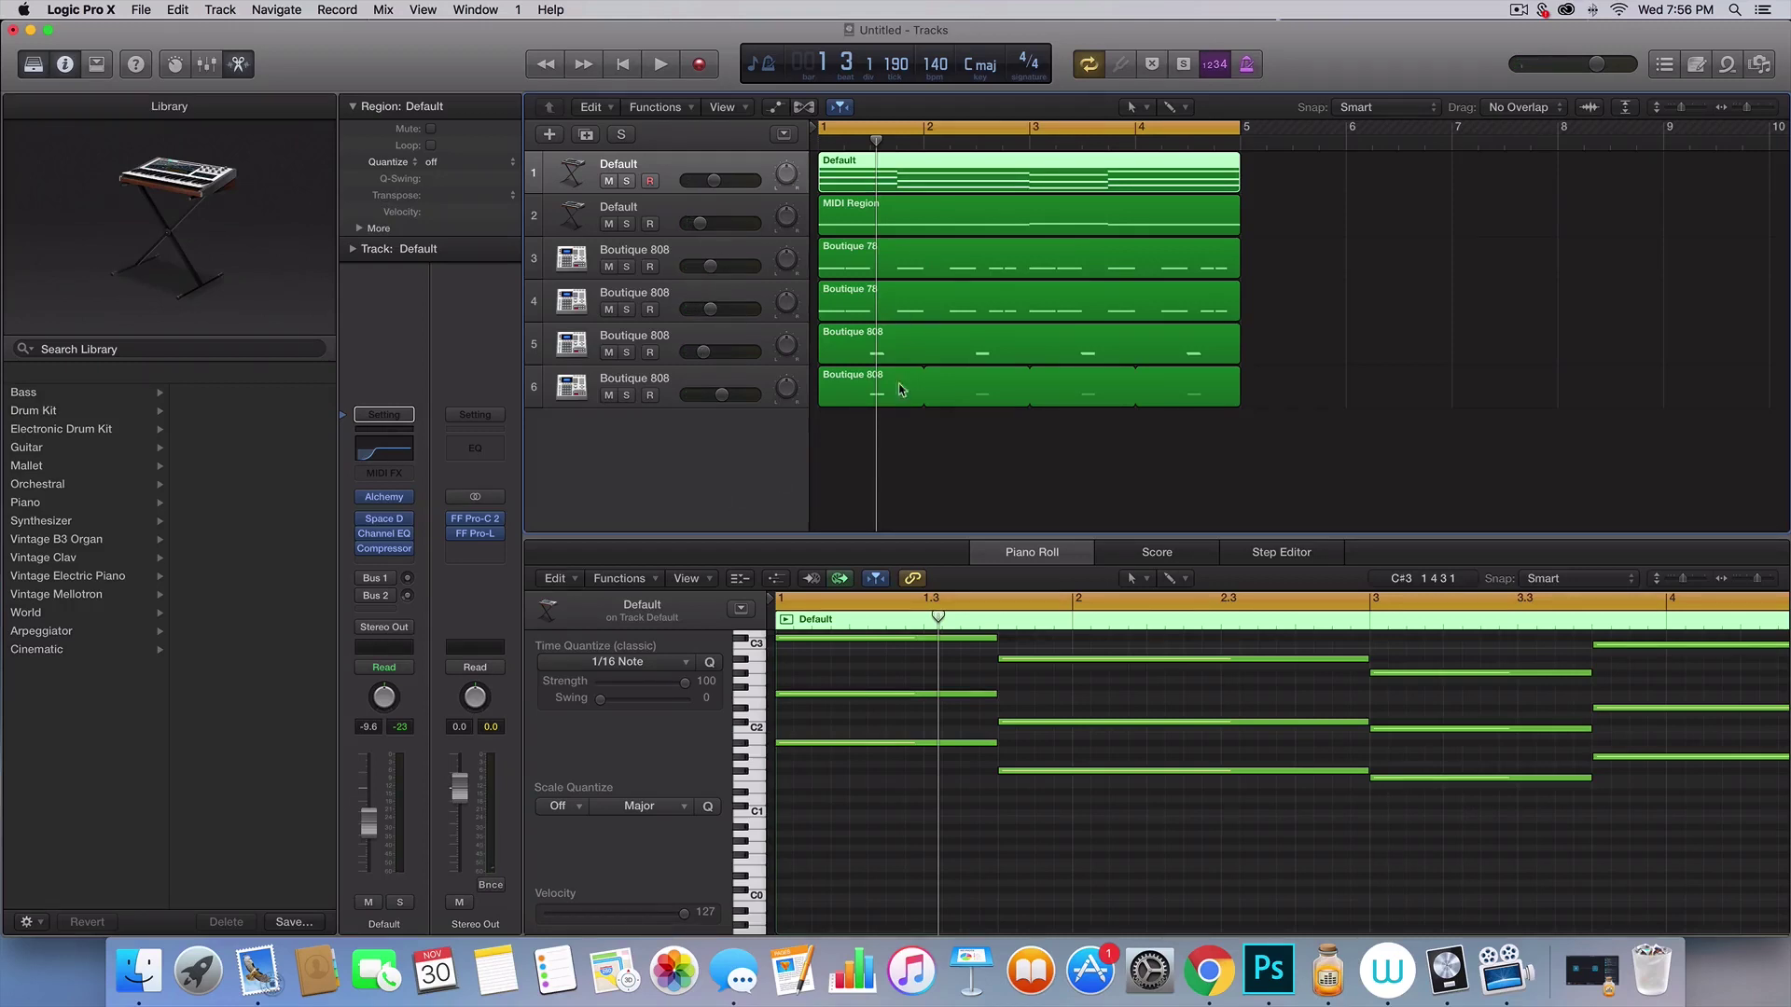
{"action": "left_click", "coordinate": [697, 298]}
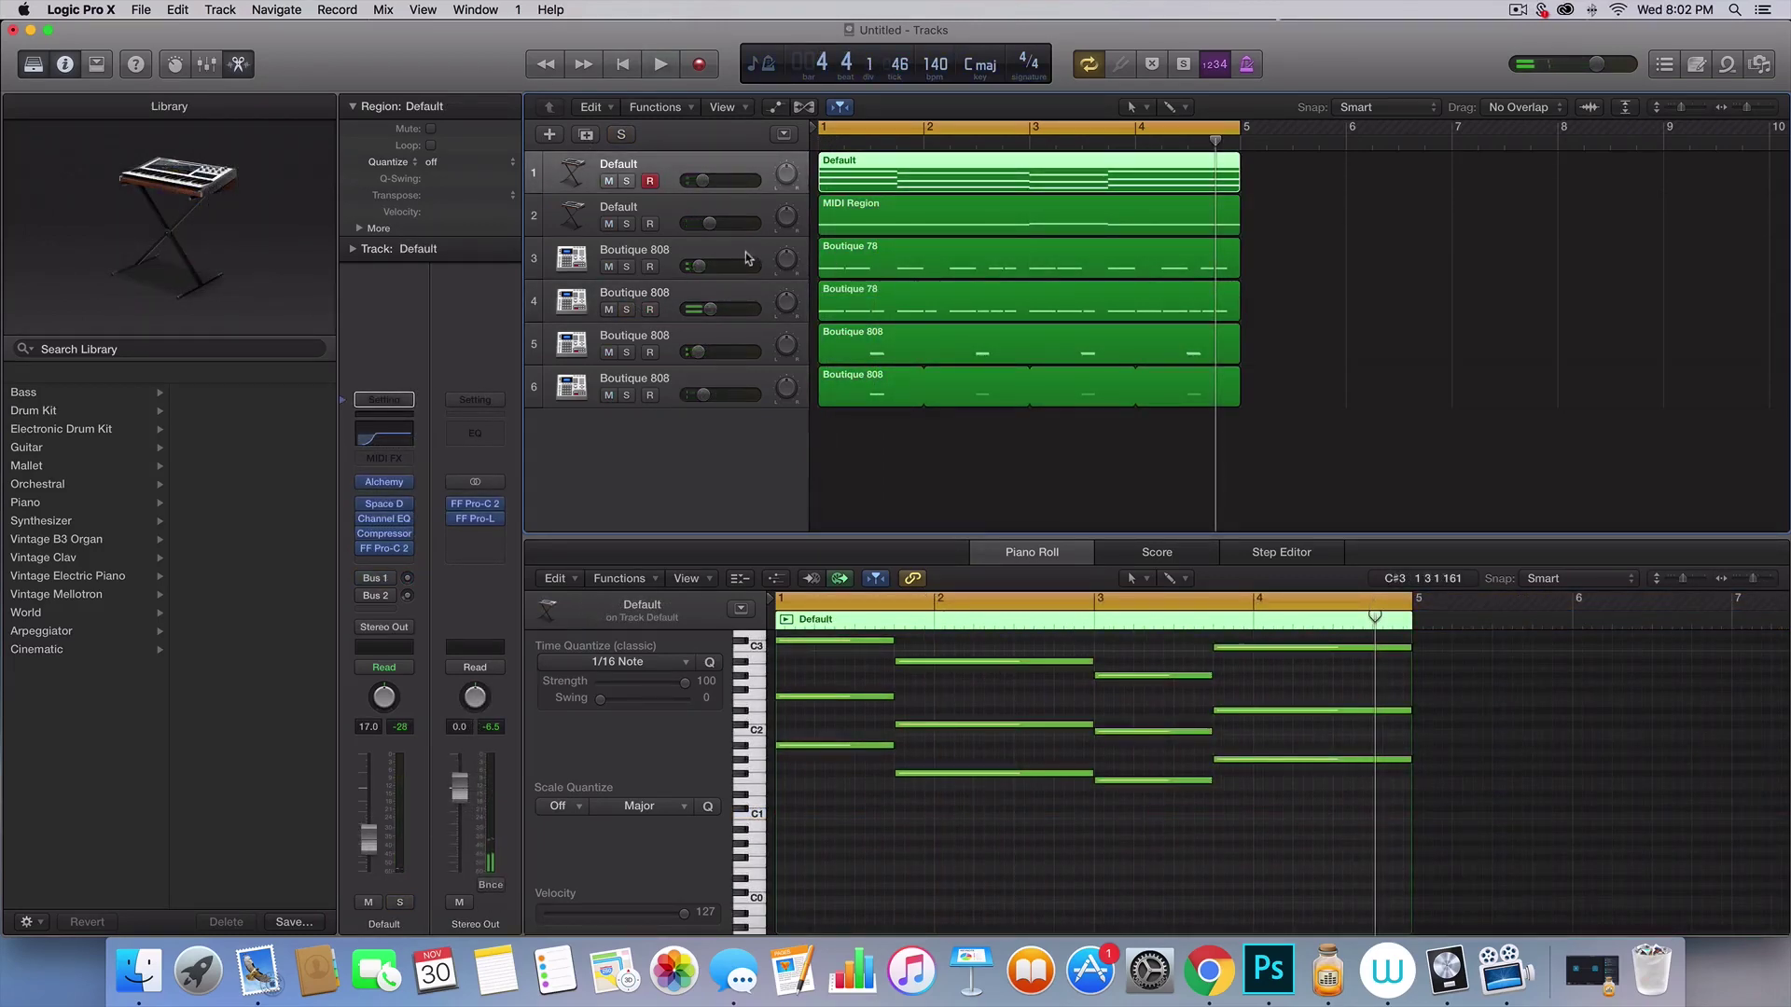
{"action": "left_click", "coordinate": [748, 258]}
{"action": "left_click", "coordinate": [668, 170]}
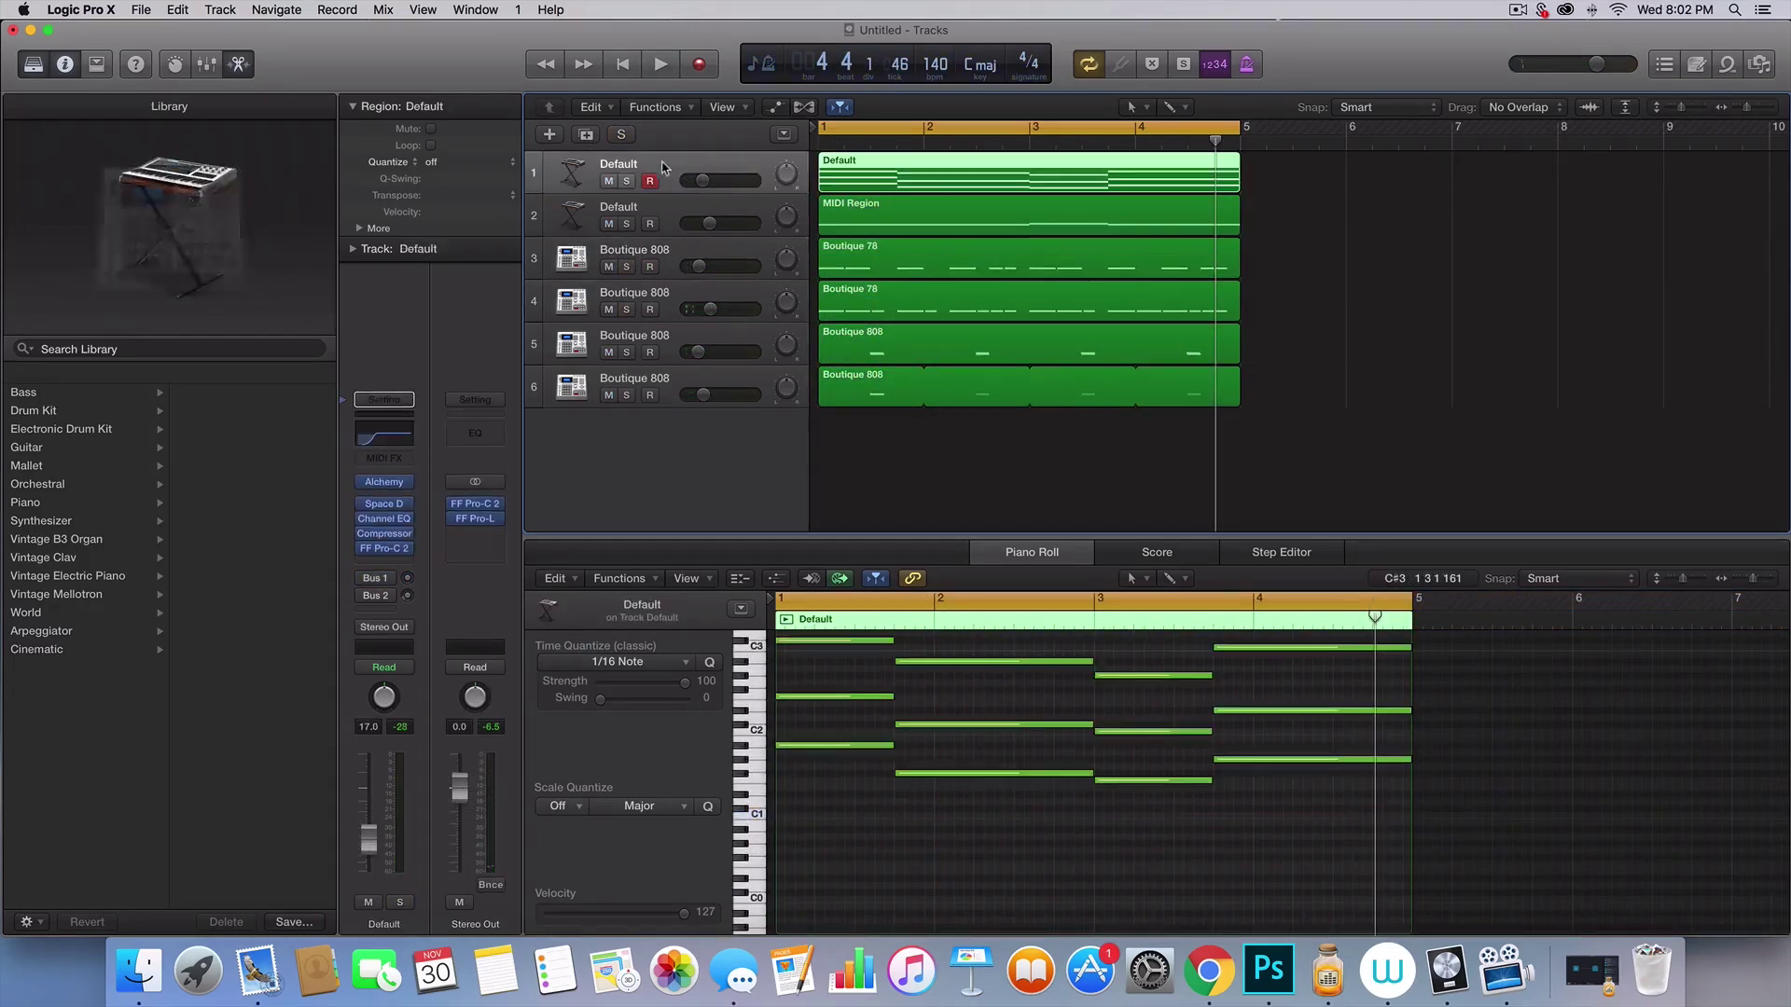
- Duplicate the Default chord track and copy the chord region onto the new track at bar 1
{"action": "left_click", "coordinate": [586, 135]}
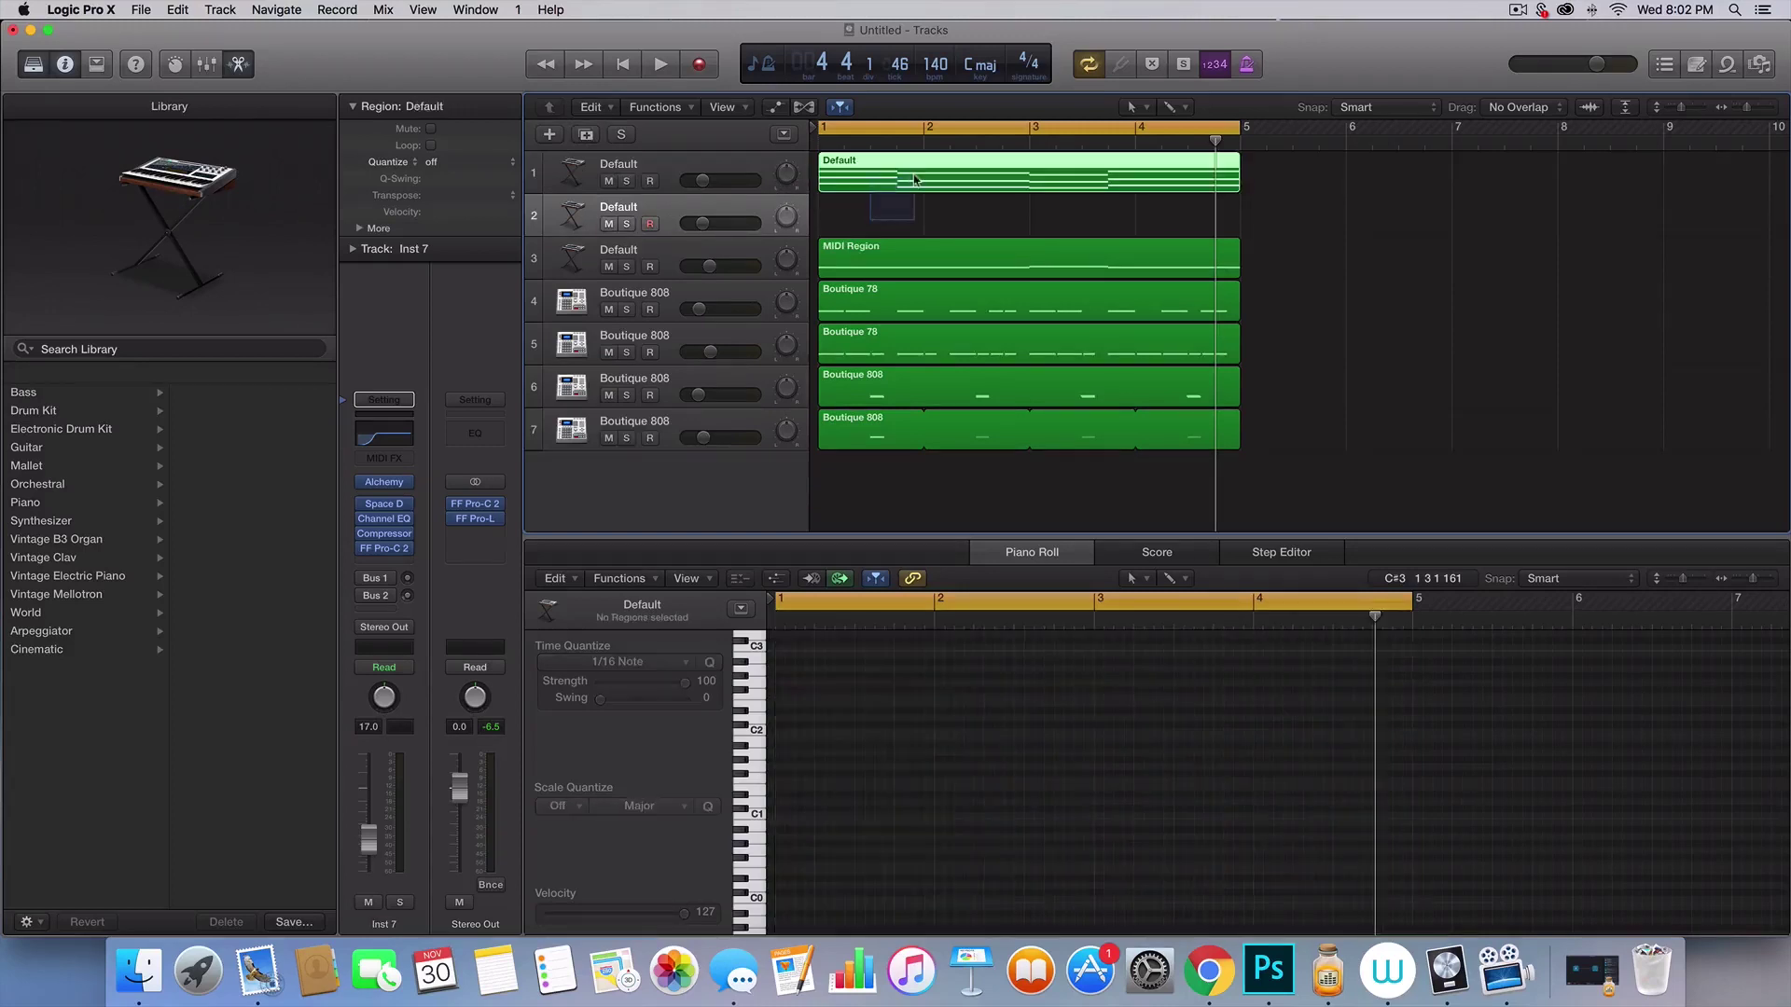
{"action": "key", "text": "super+r"}
{"action": "left_click_drag", "start_coordinate": [1325, 170], "coordinate": [903, 213]}
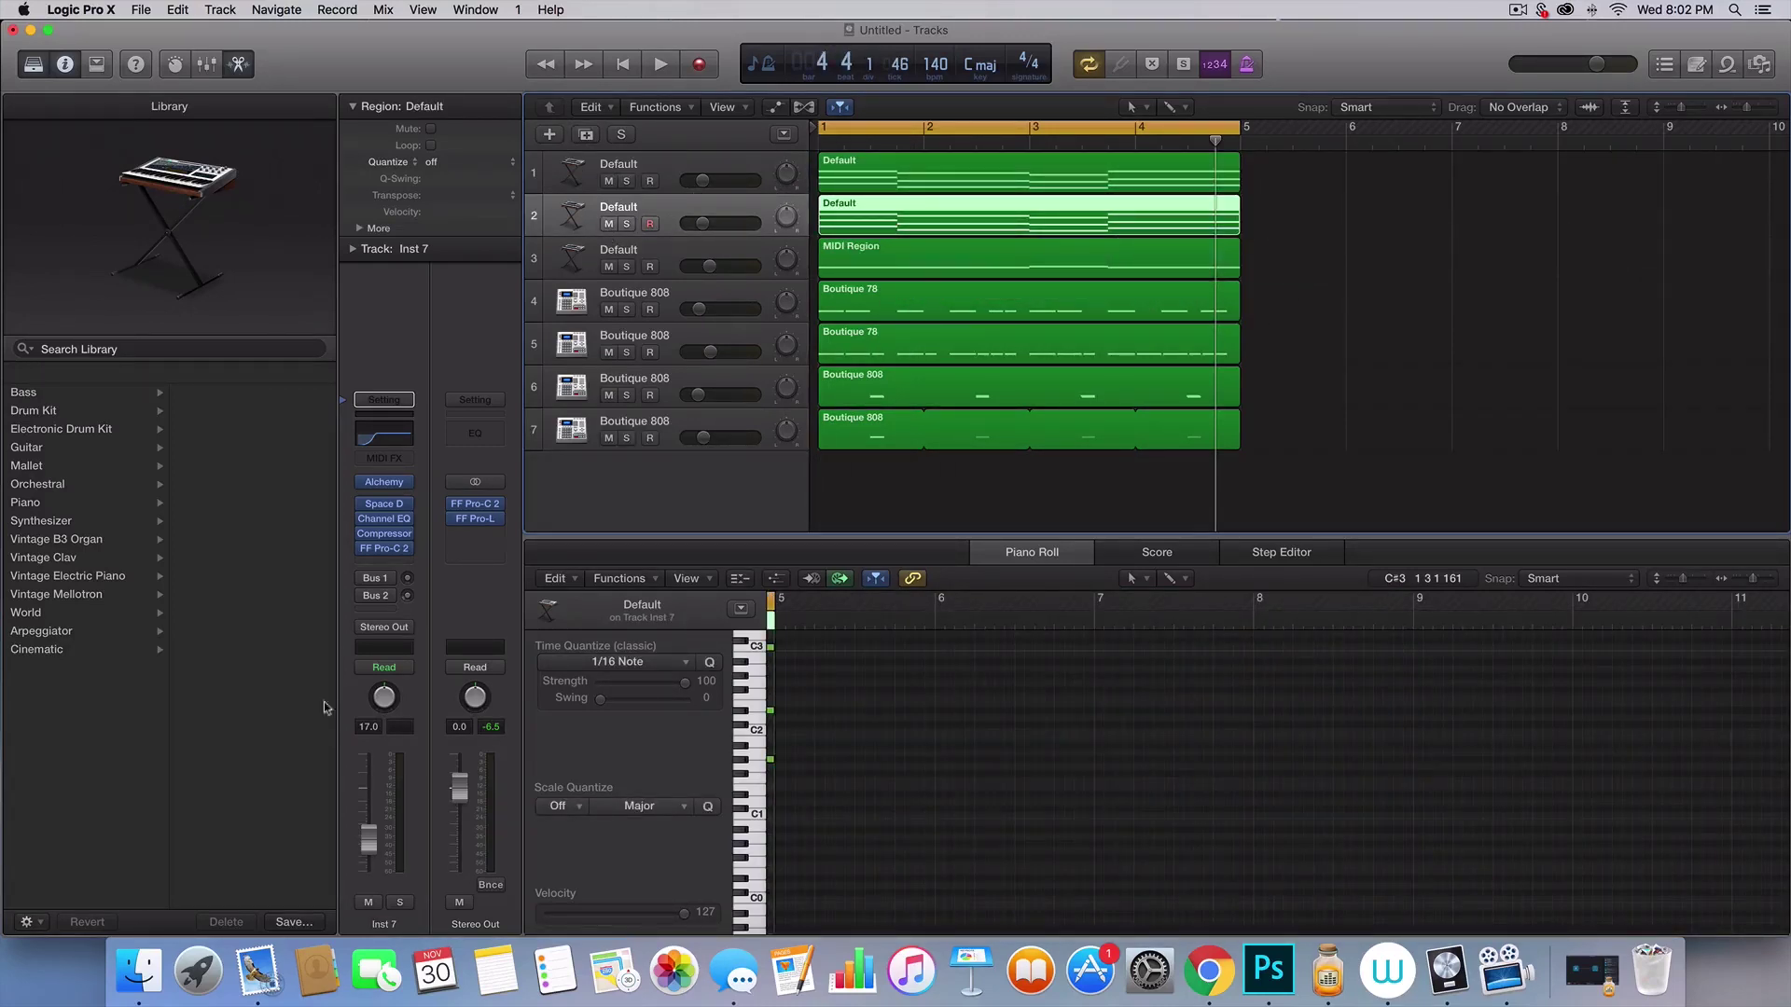
- Insert an Imaging > Direction Mixer effect on the new track at 2.00 spread
{"action": "left_click", "coordinate": [393, 562]}
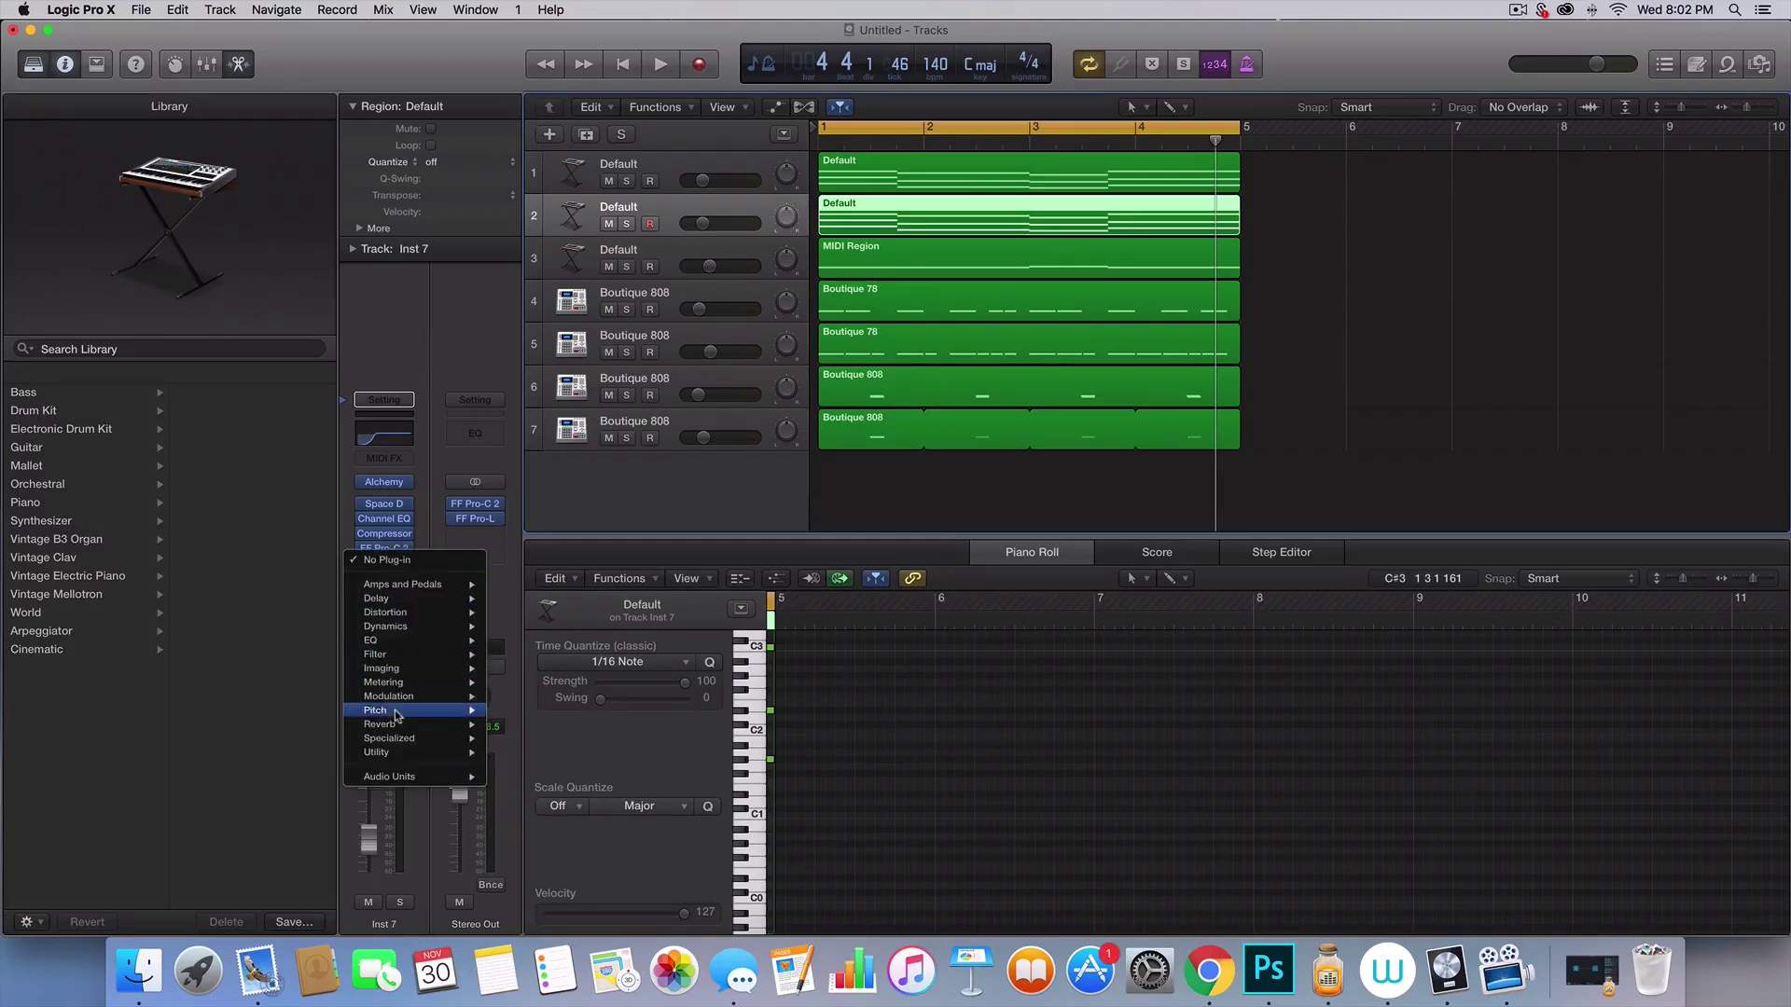
{"action": "mouse_move", "coordinate": [416, 677]}
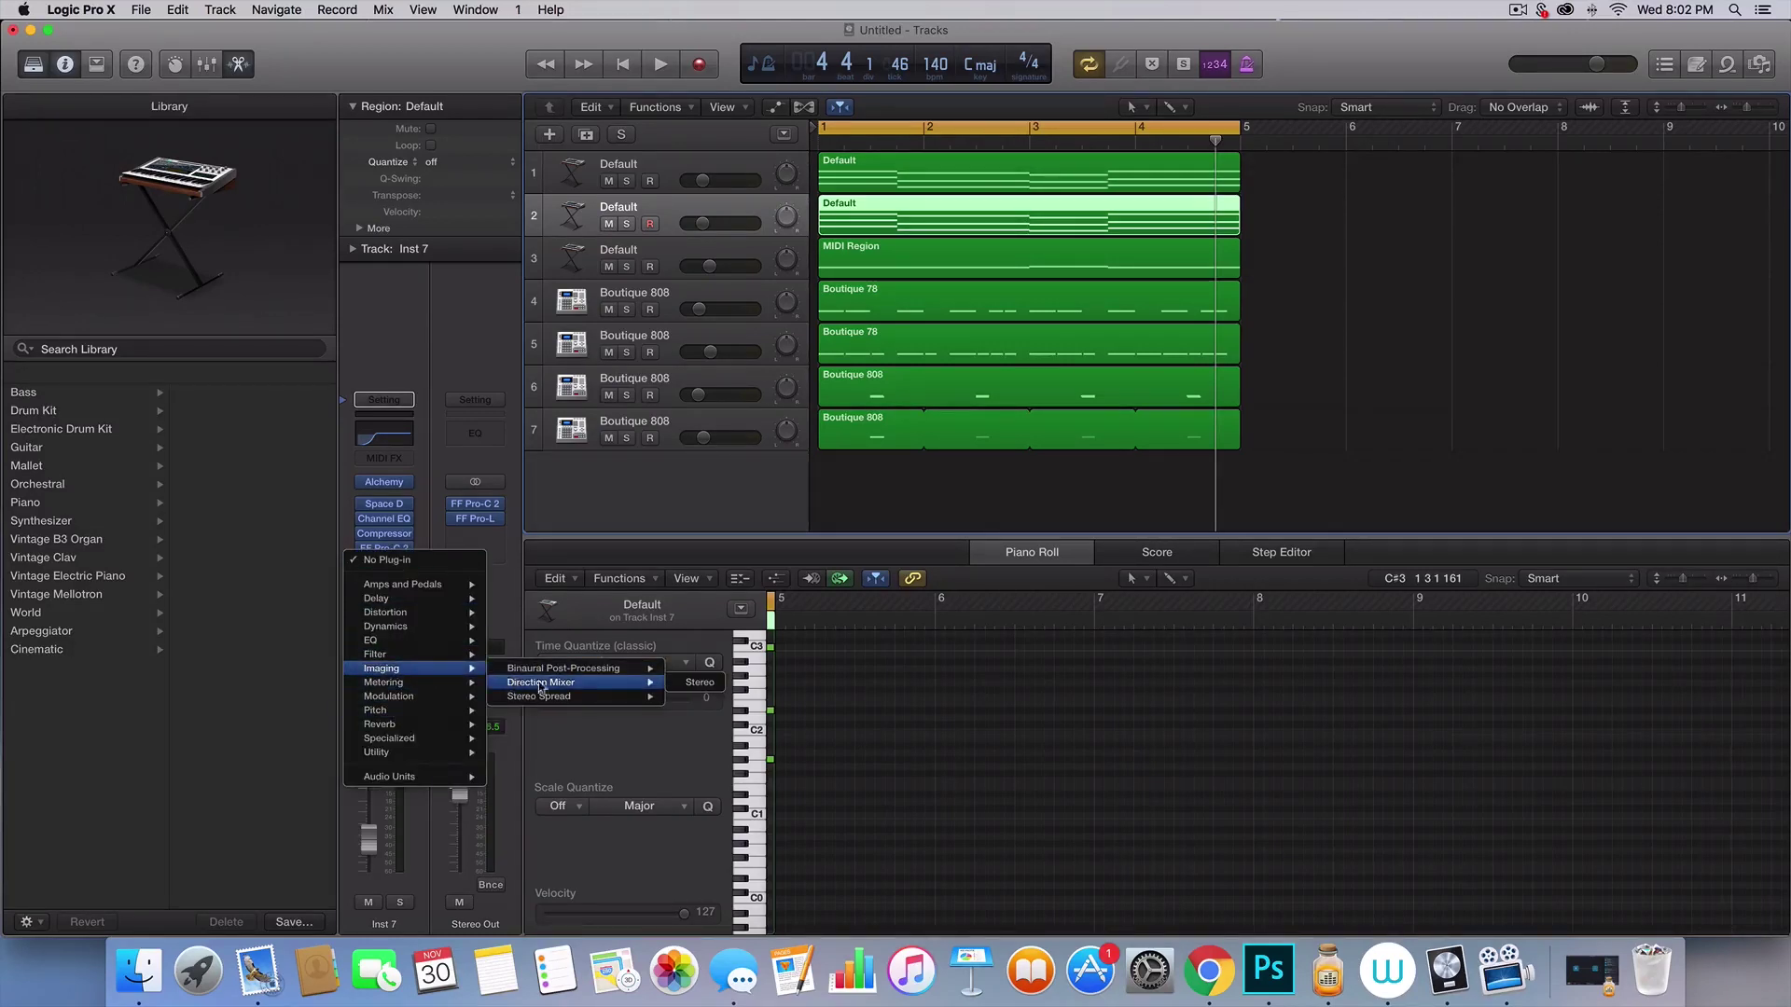
{"action": "left_click", "coordinate": [690, 679]}
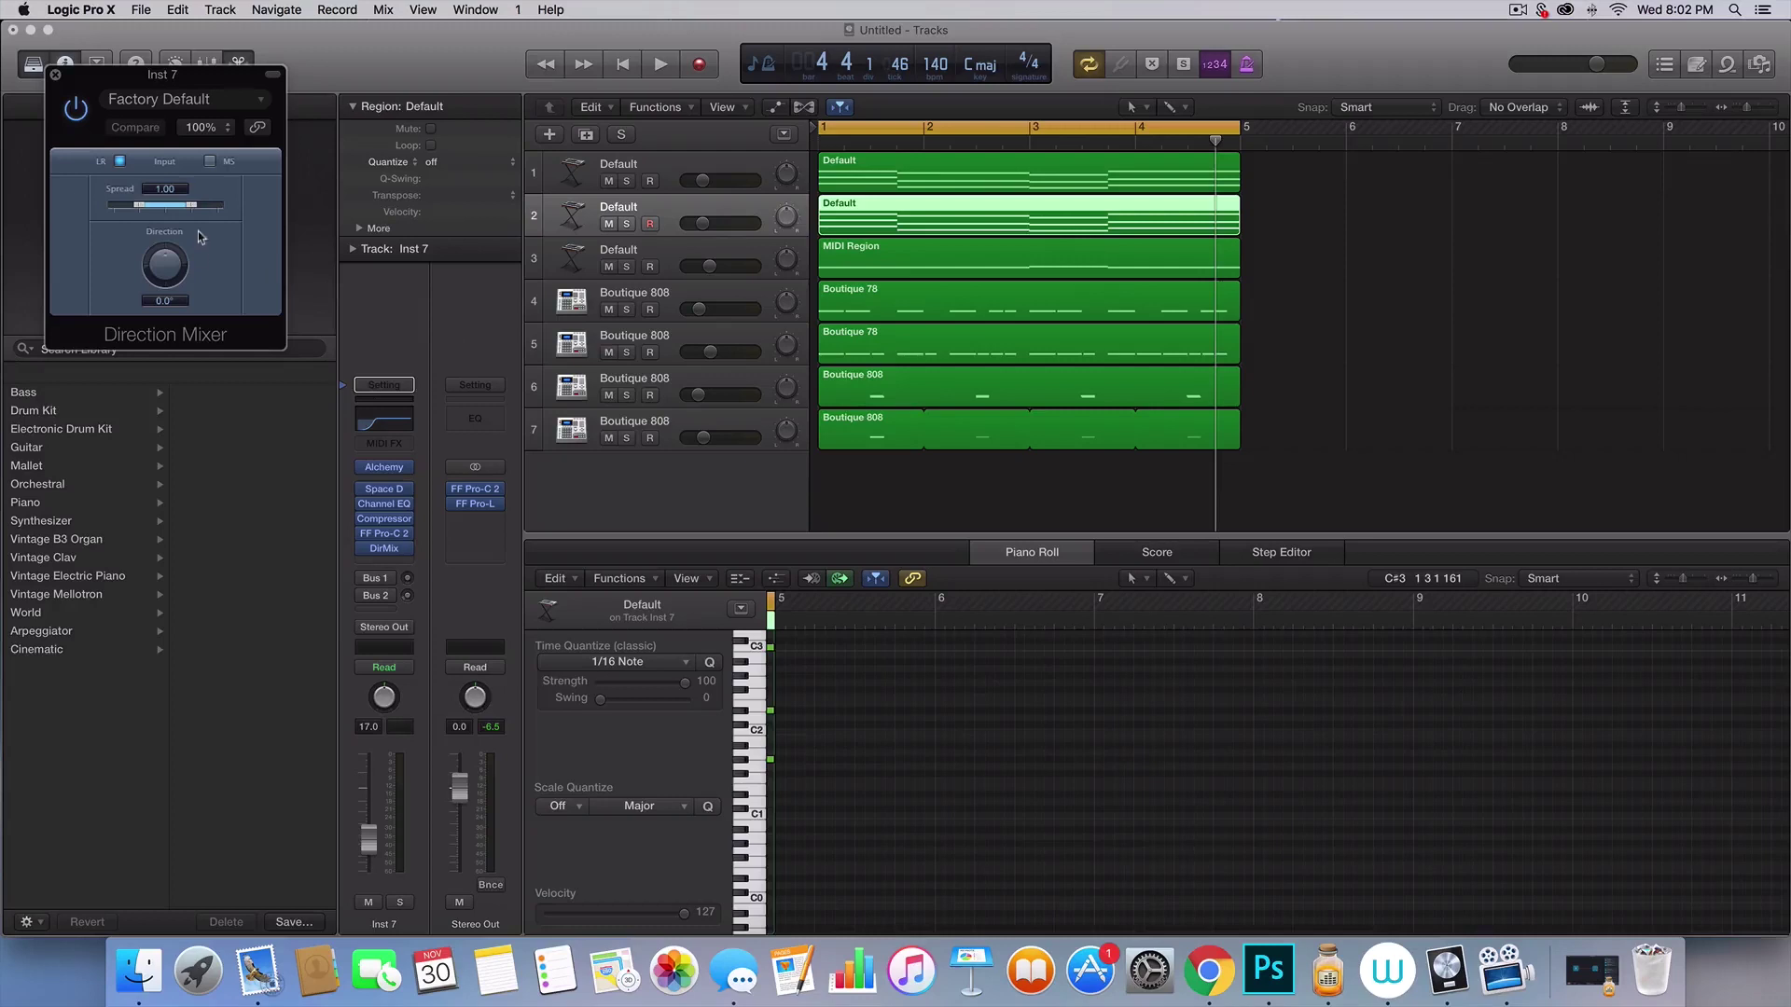
{"action": "left_click", "coordinate": [54, 75]}
- Solo the chord copy and raise Alchemy oscillator B's coarse pitch to +12 semitones
{"action": "left_click", "coordinate": [626, 223]}
{"action": "key", "text": "space"}
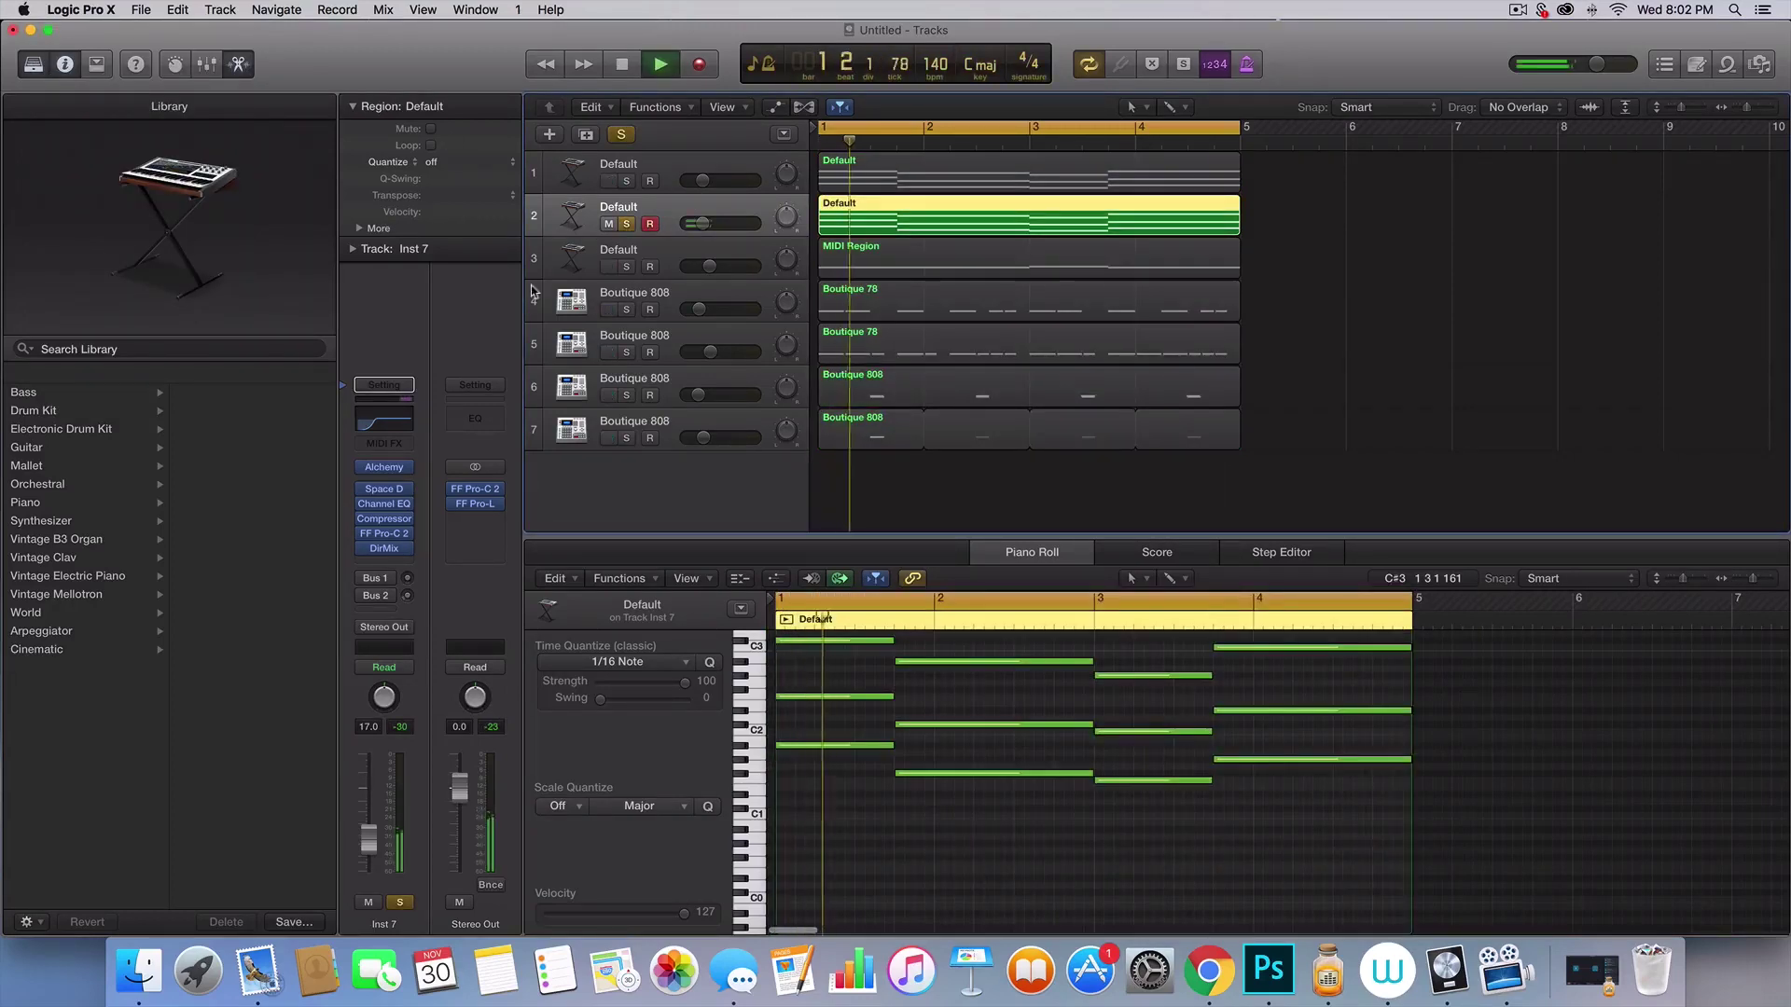
{"action": "key", "text": "space"}
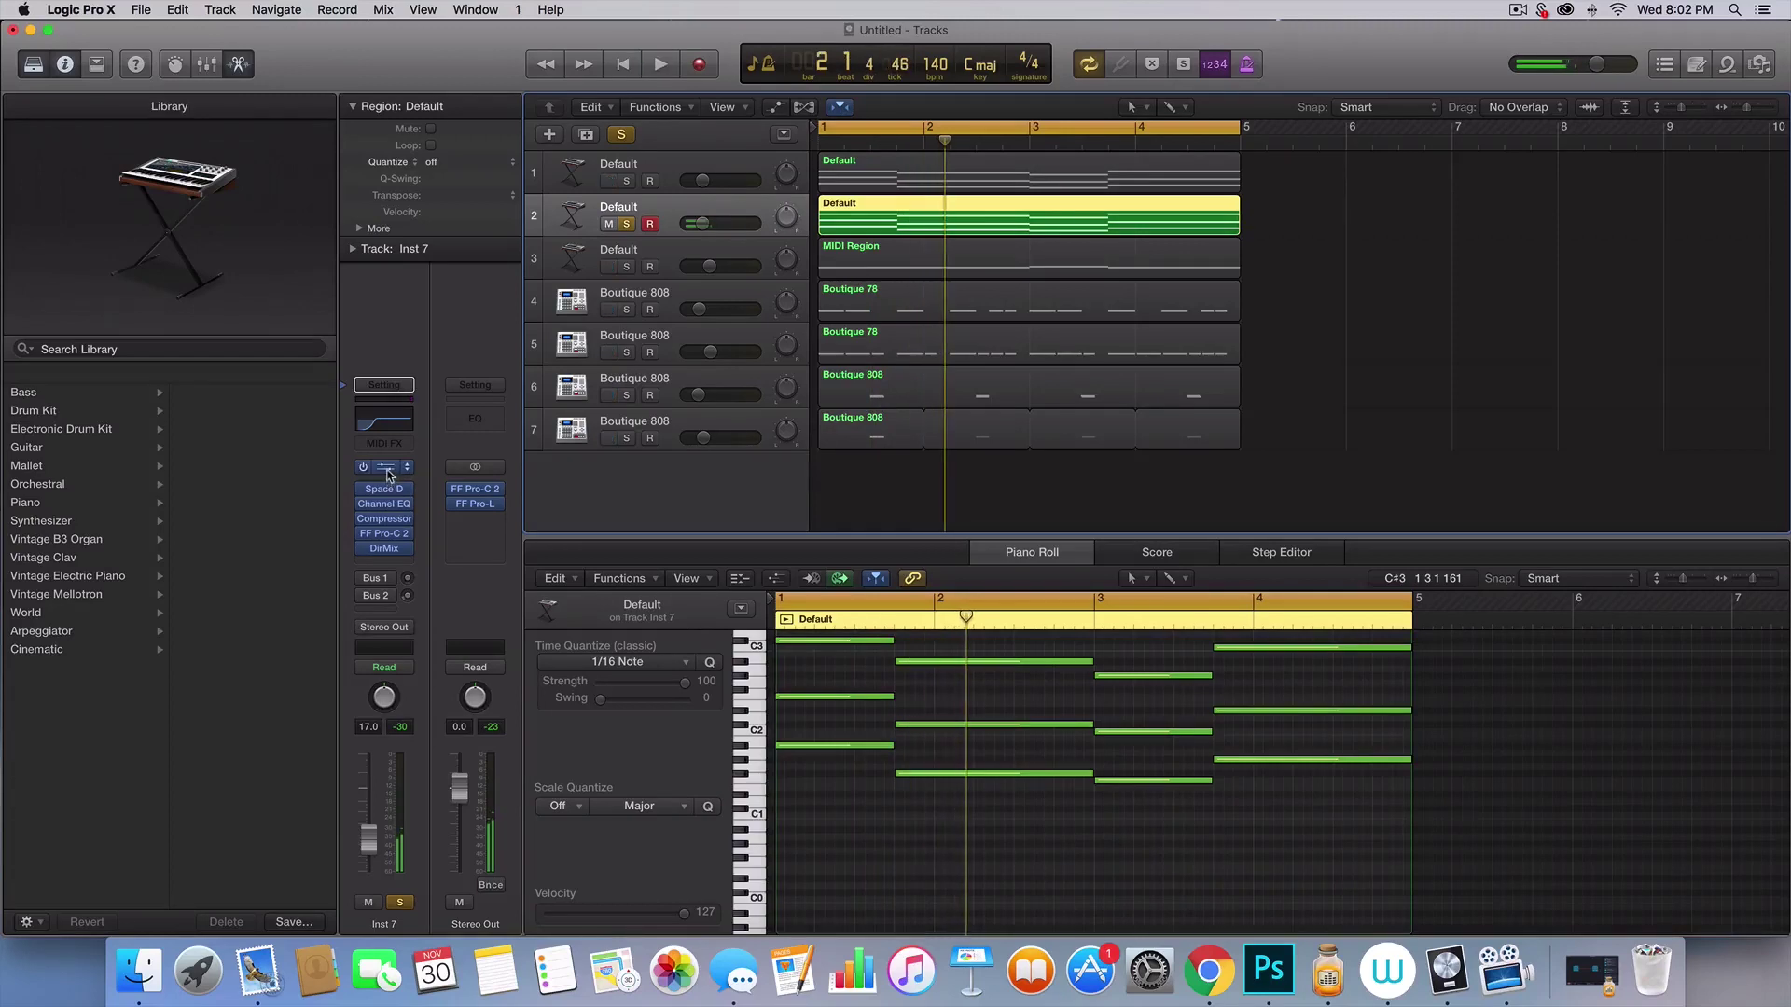
{"action": "key", "text": "v"}
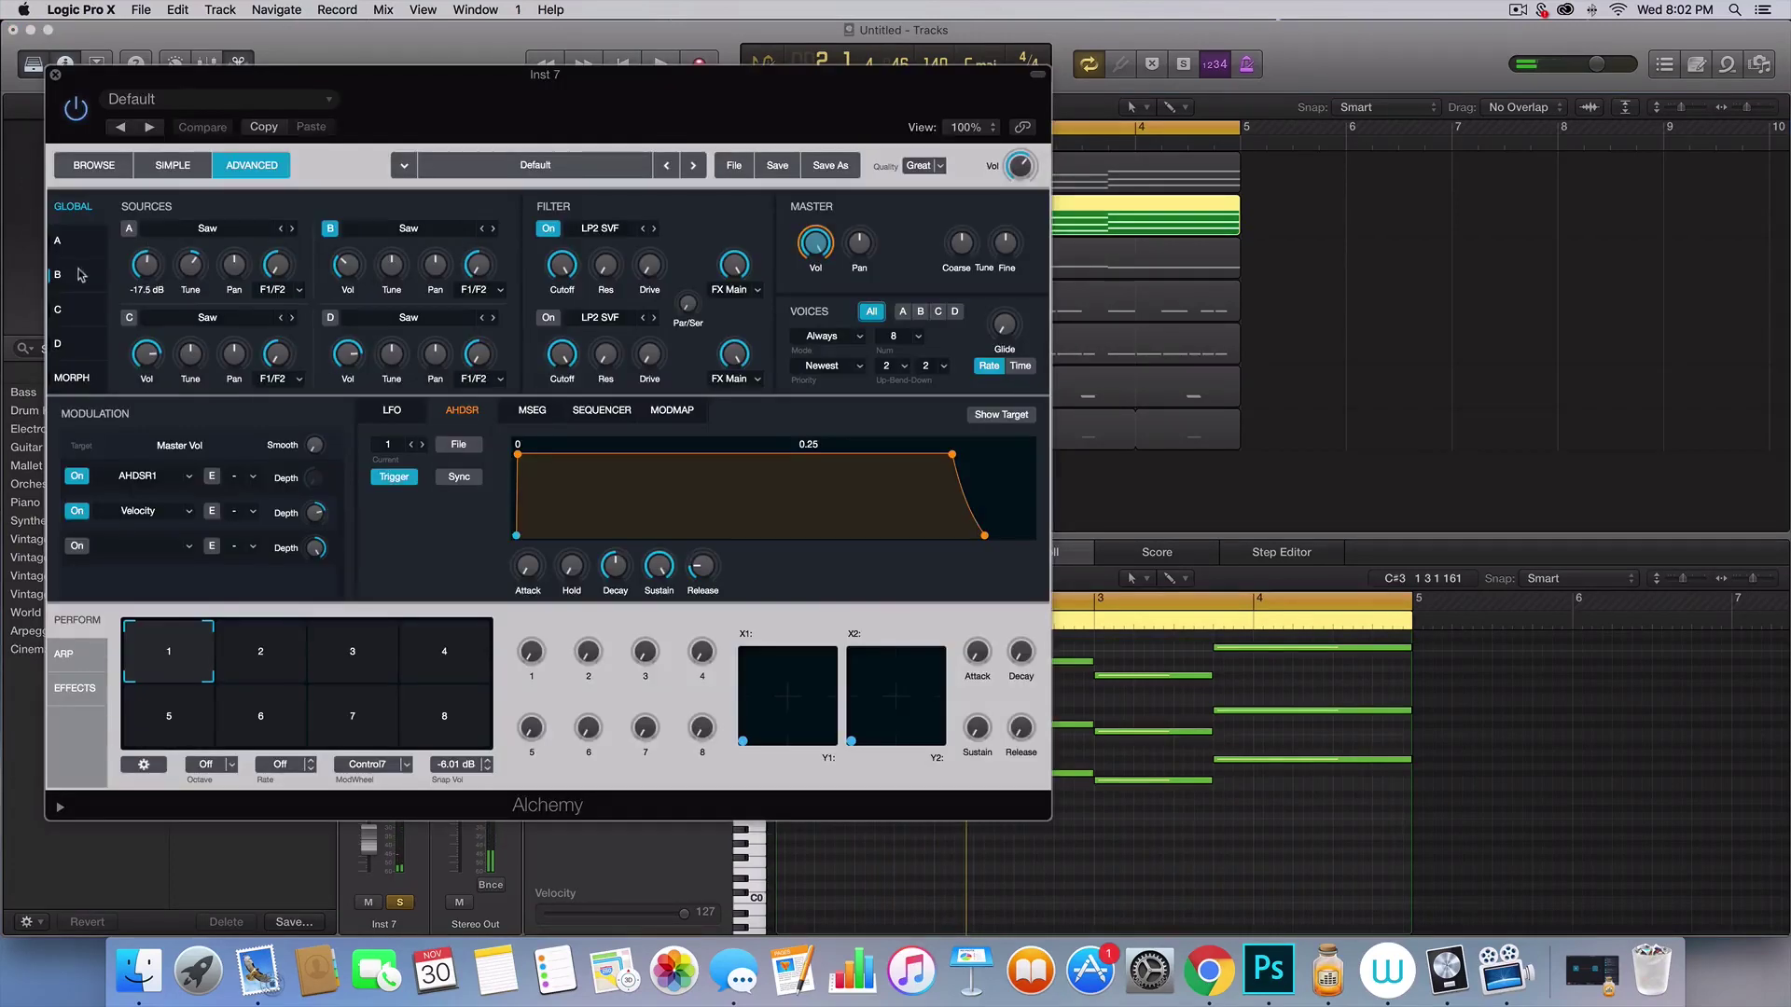
{"action": "left_click", "coordinate": [80, 276]}
{"action": "left_click_drag", "start_coordinate": [233, 247], "coordinate": [232, 234]}
{"action": "key", "text": "space"}
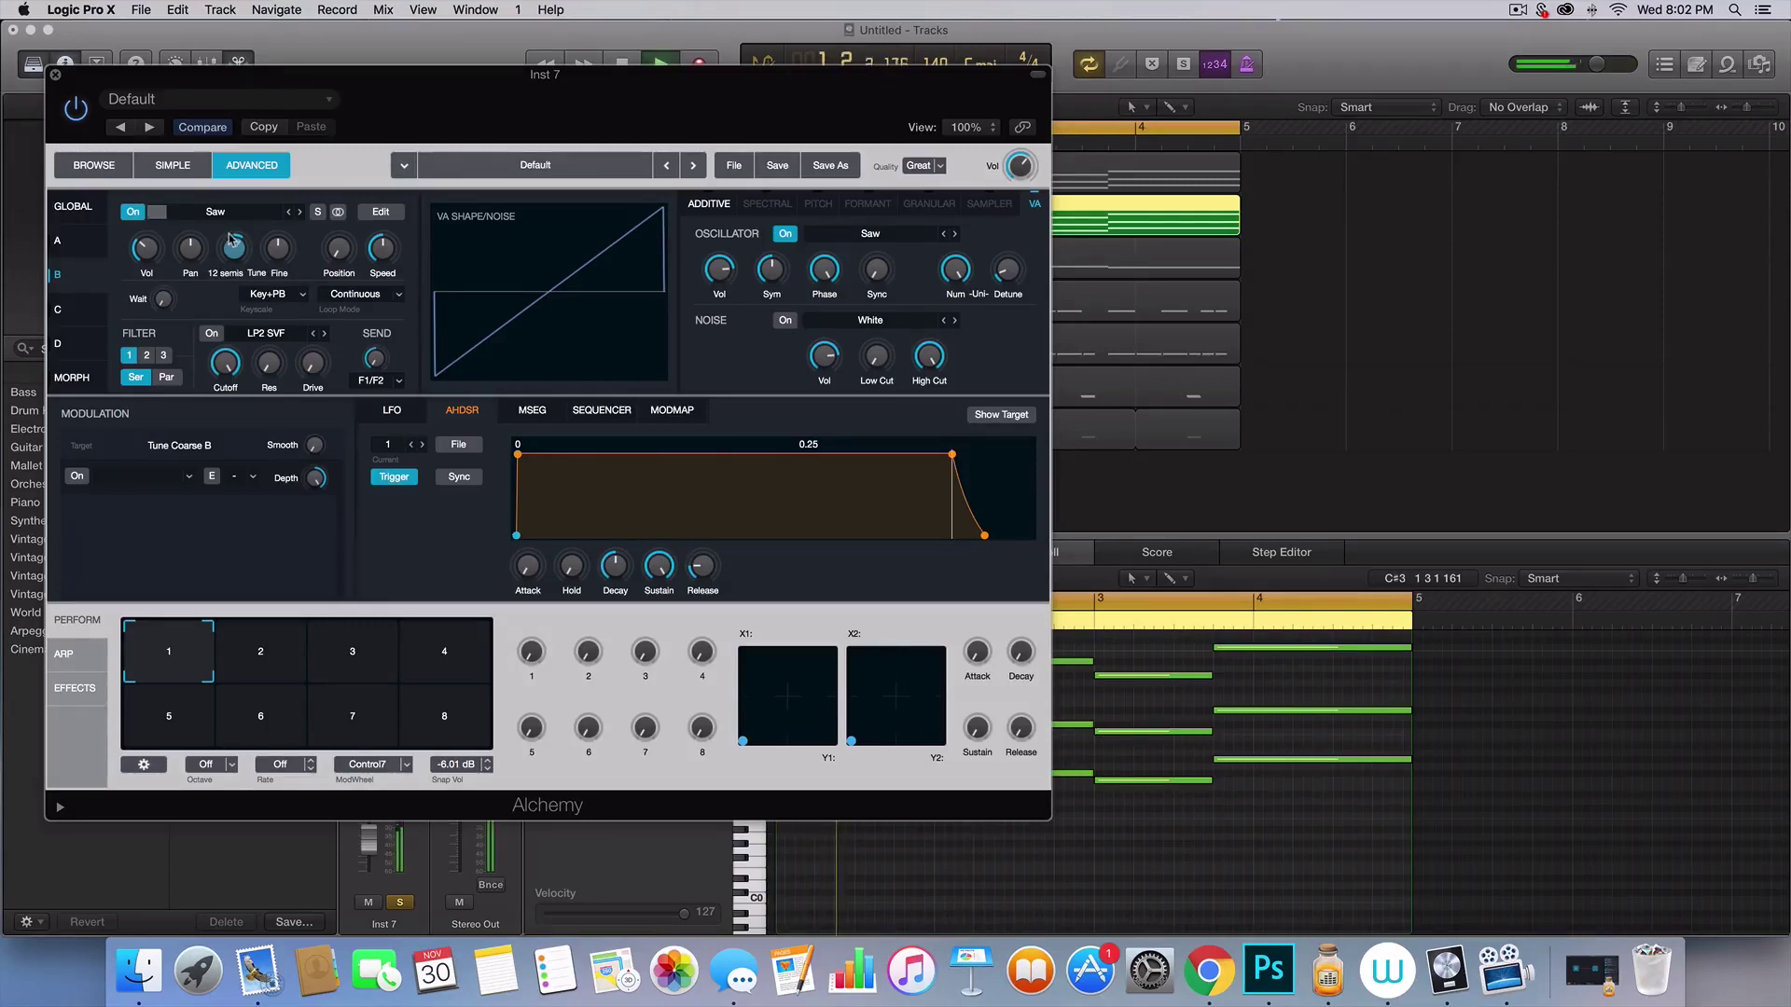
- Turn on oscillator A and detune its saw to 16.5 %
{"action": "left_click", "coordinate": [67, 242]}
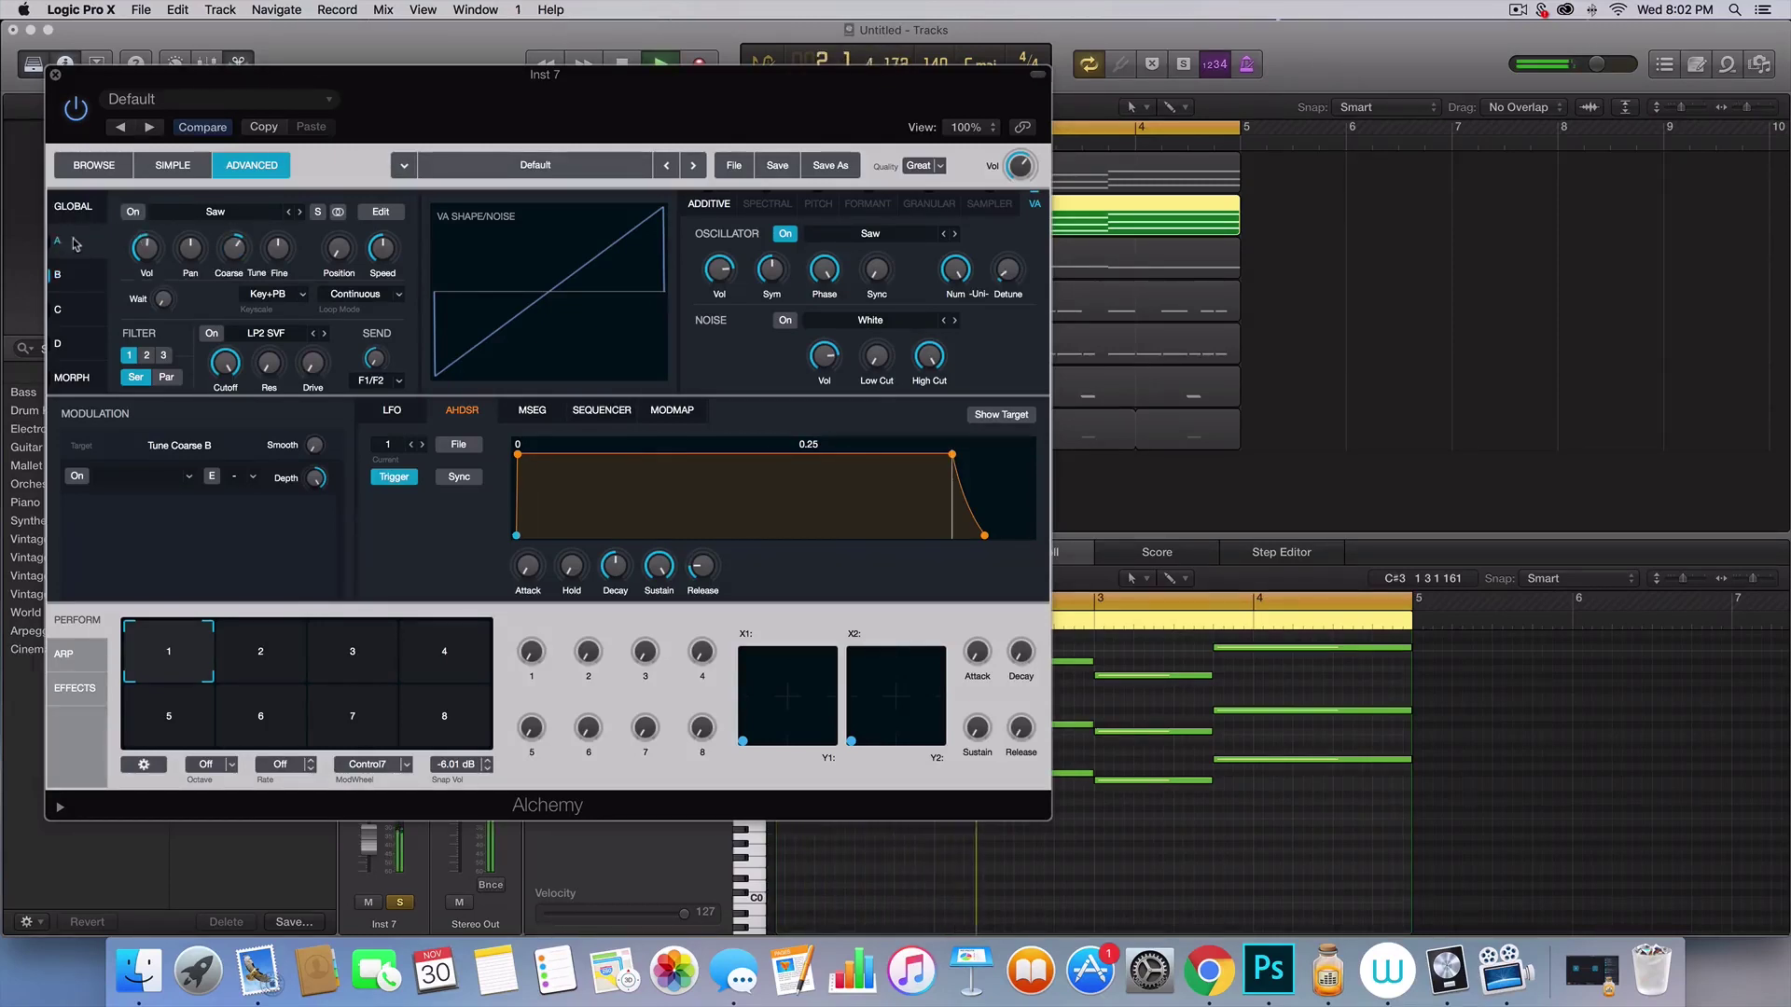
{"action": "left_click", "coordinate": [136, 215]}
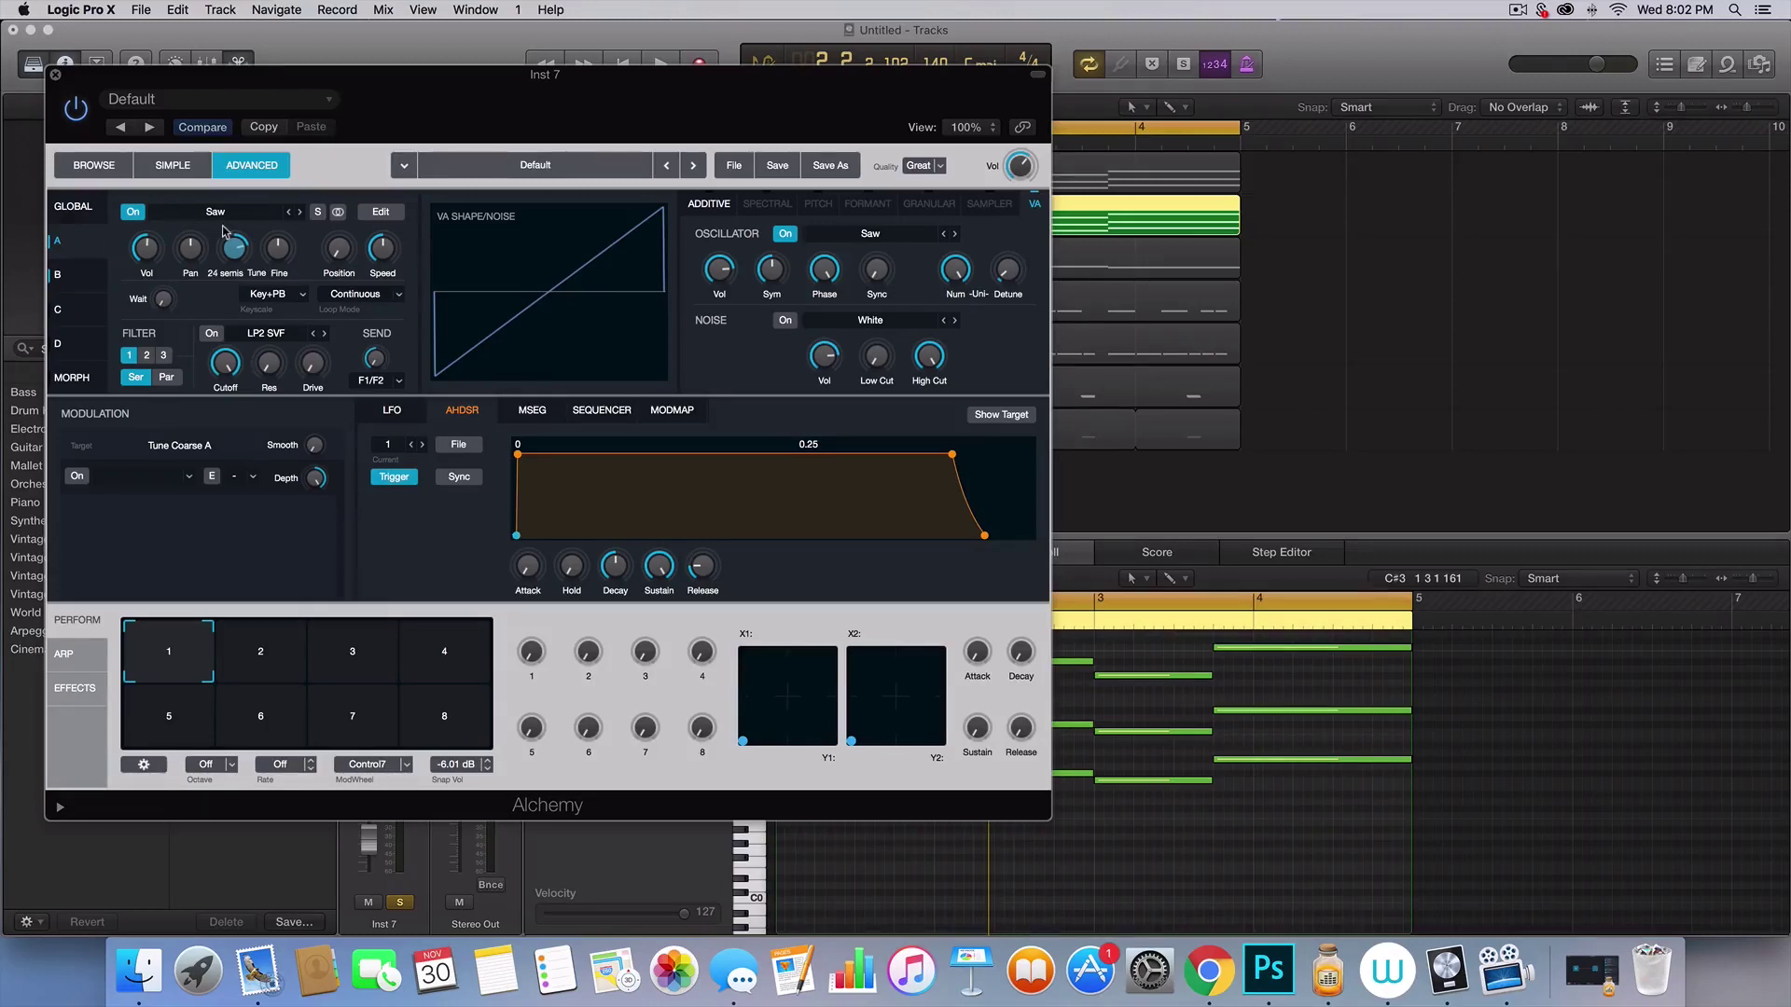
{"action": "key", "text": "space"}
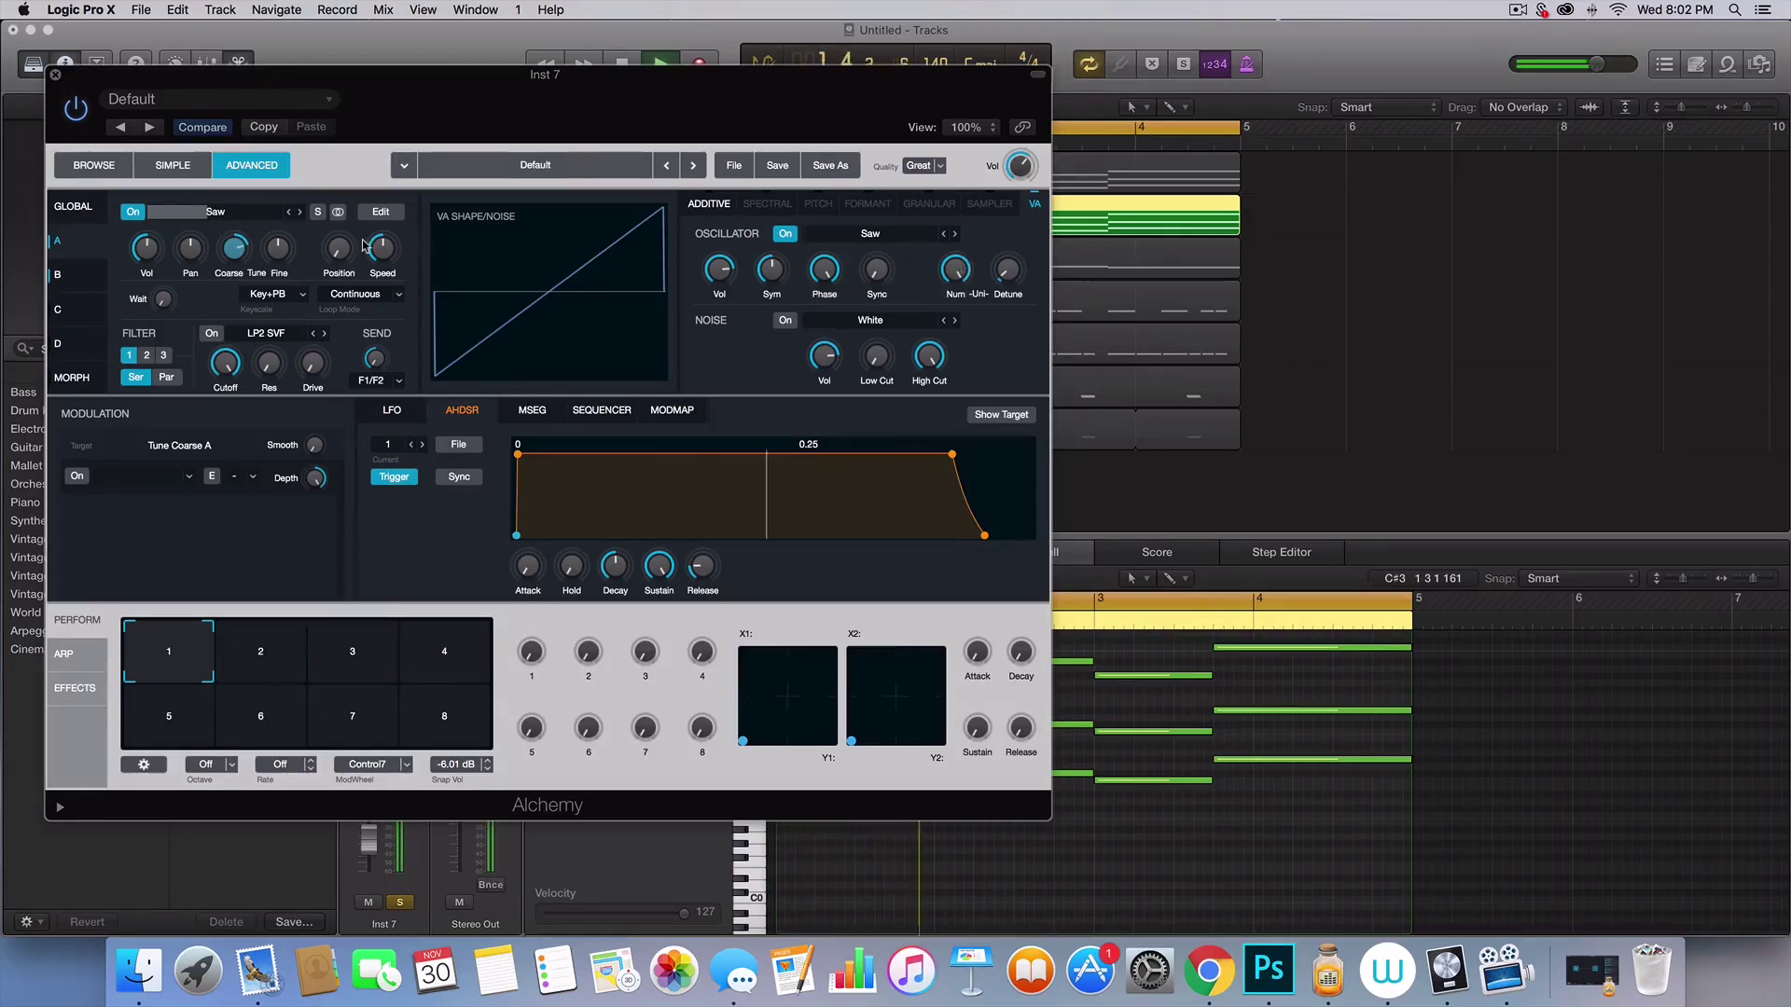
{"action": "left_click", "coordinate": [1008, 263]}
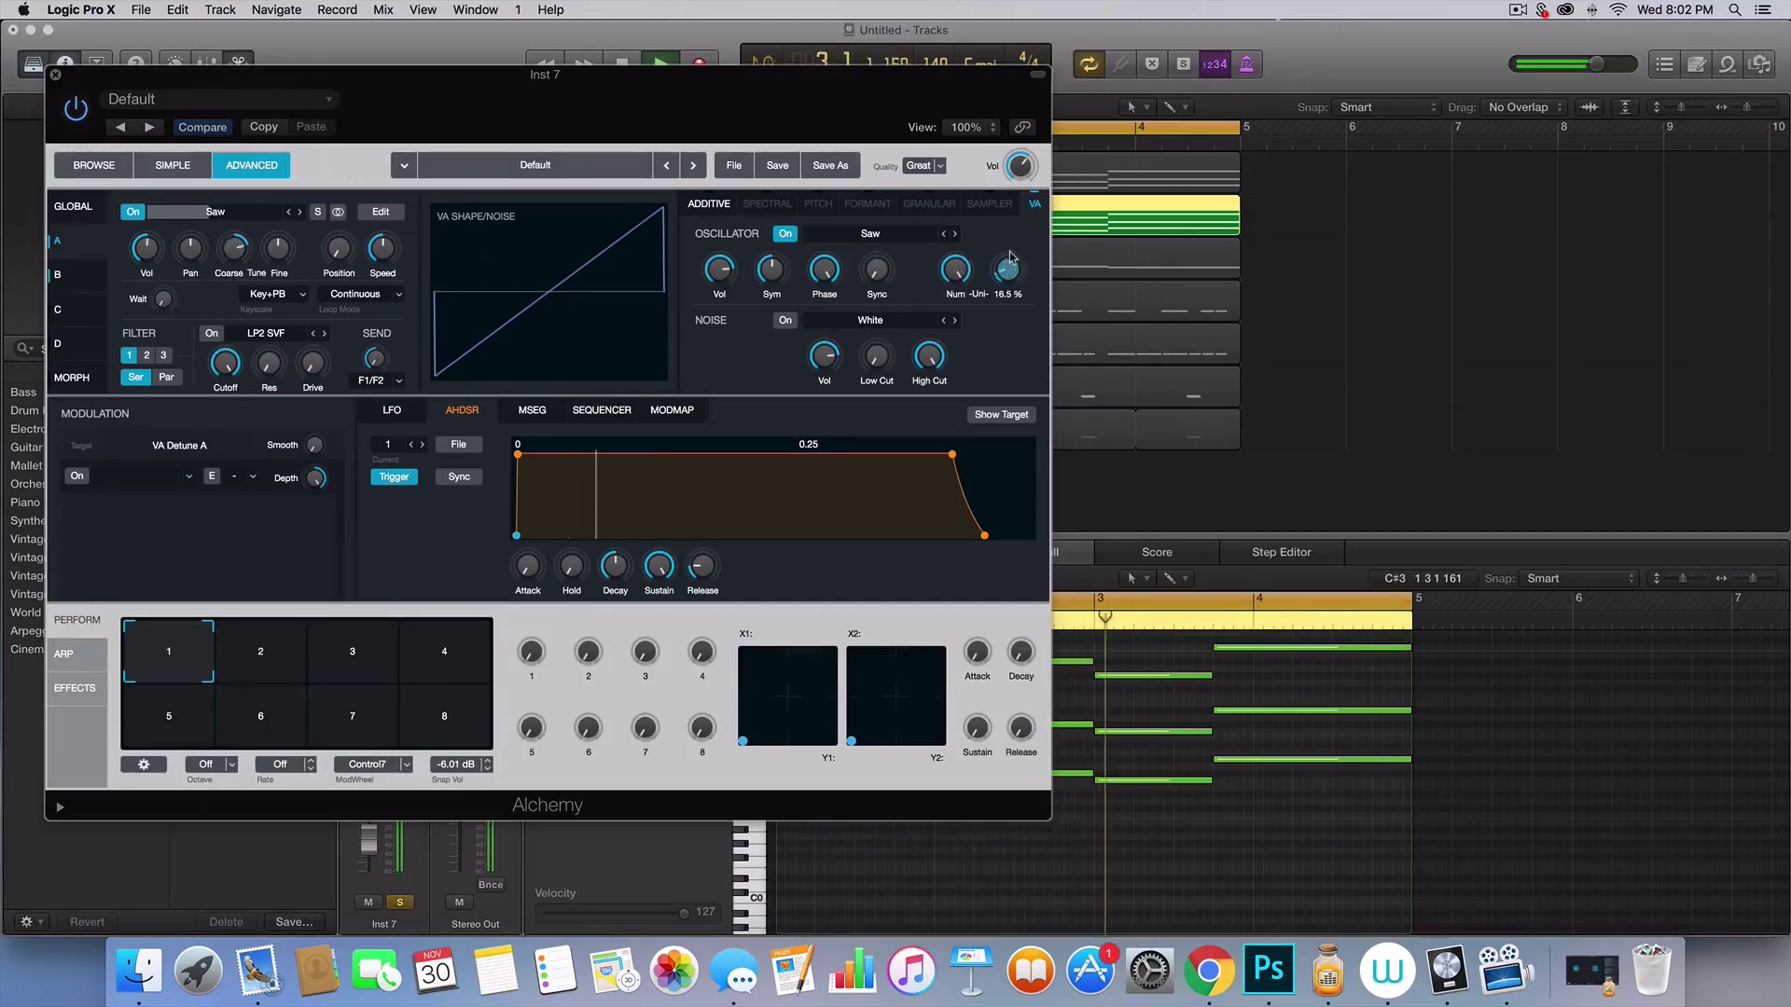
- Lower the new Classic Electric Piano track 8's volume and browse its instrument slot list
{"action": "mouse_move", "coordinate": [135, 250]}
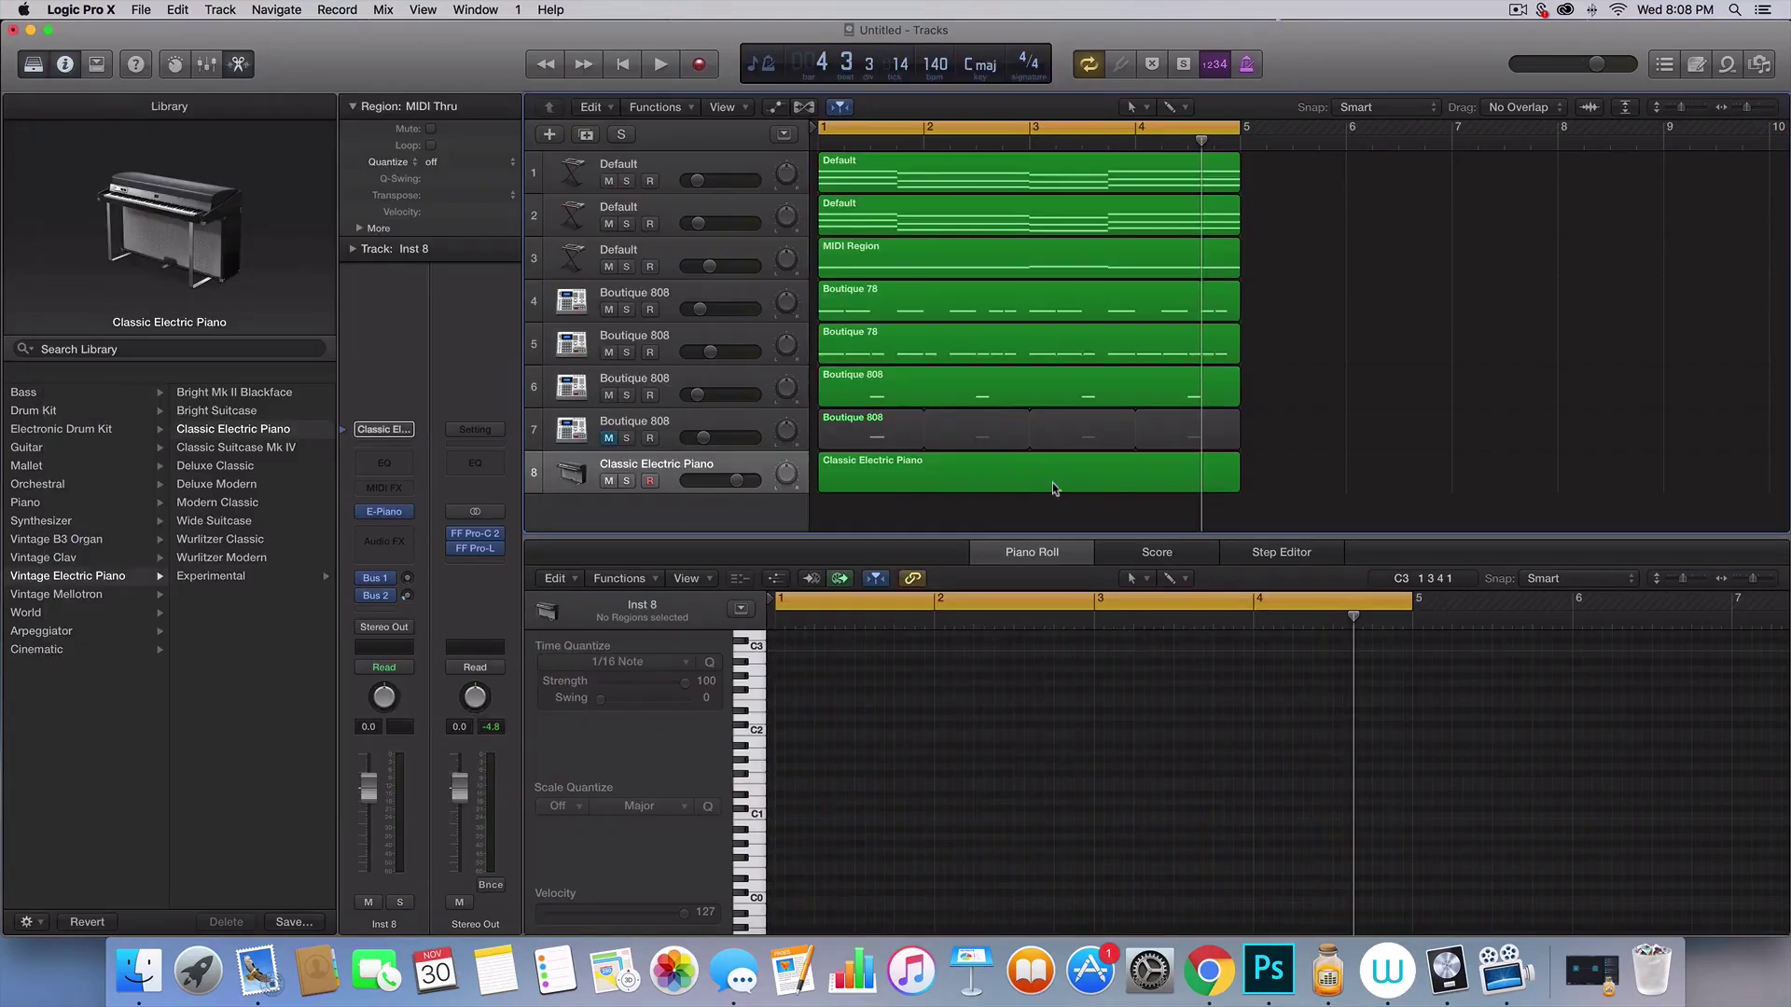
{"action": "left_click", "coordinate": [1052, 483]}
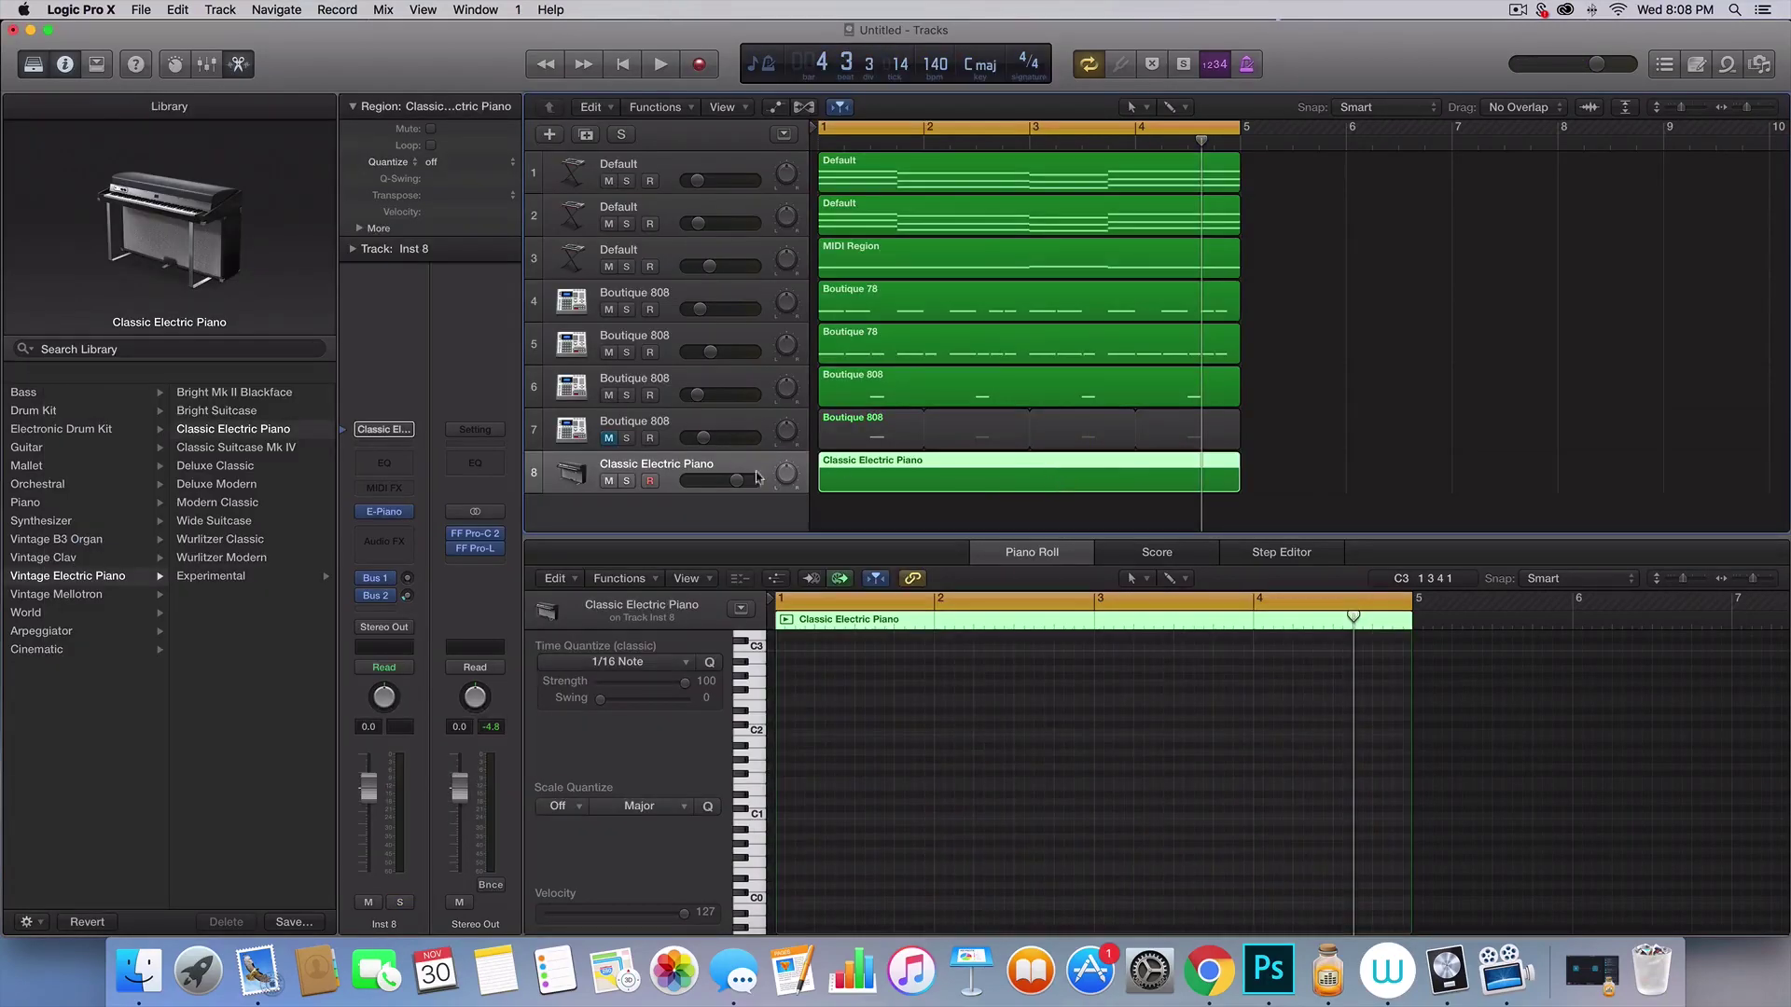
{"action": "left_click_drag", "start_coordinate": [741, 489], "coordinate": [715, 489]}
{"action": "left_click", "coordinate": [408, 512]}
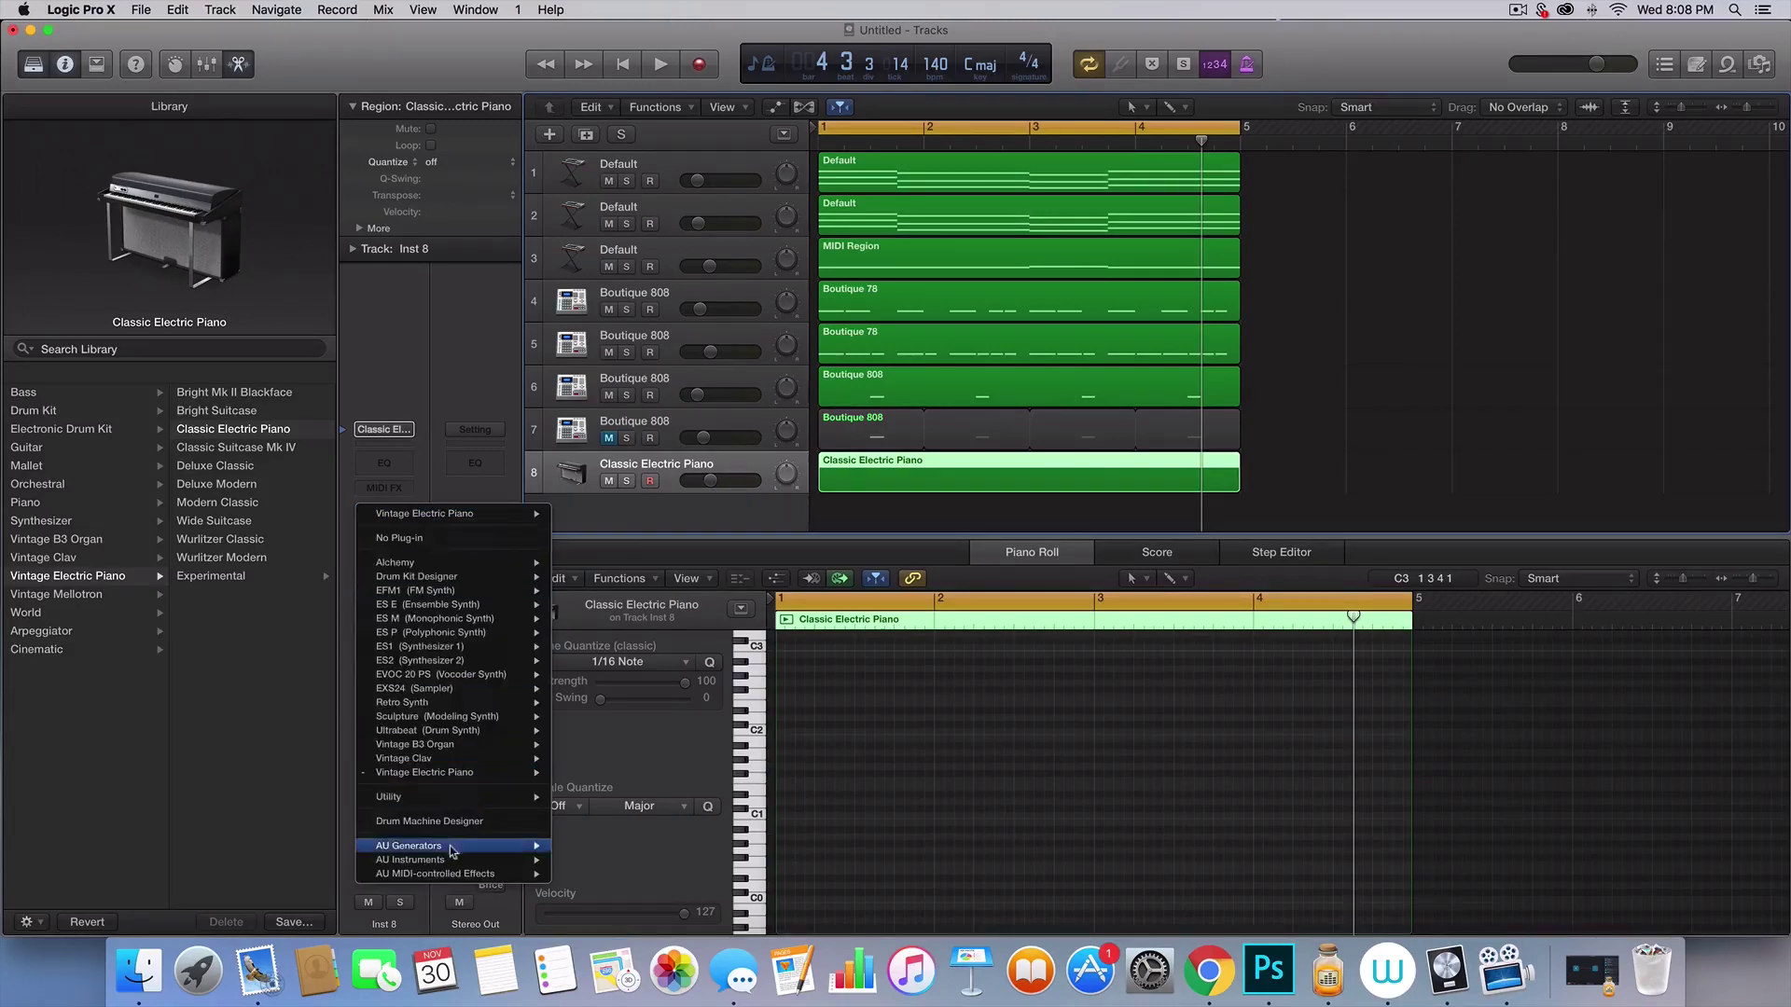
{"action": "key", "text": "Escape"}
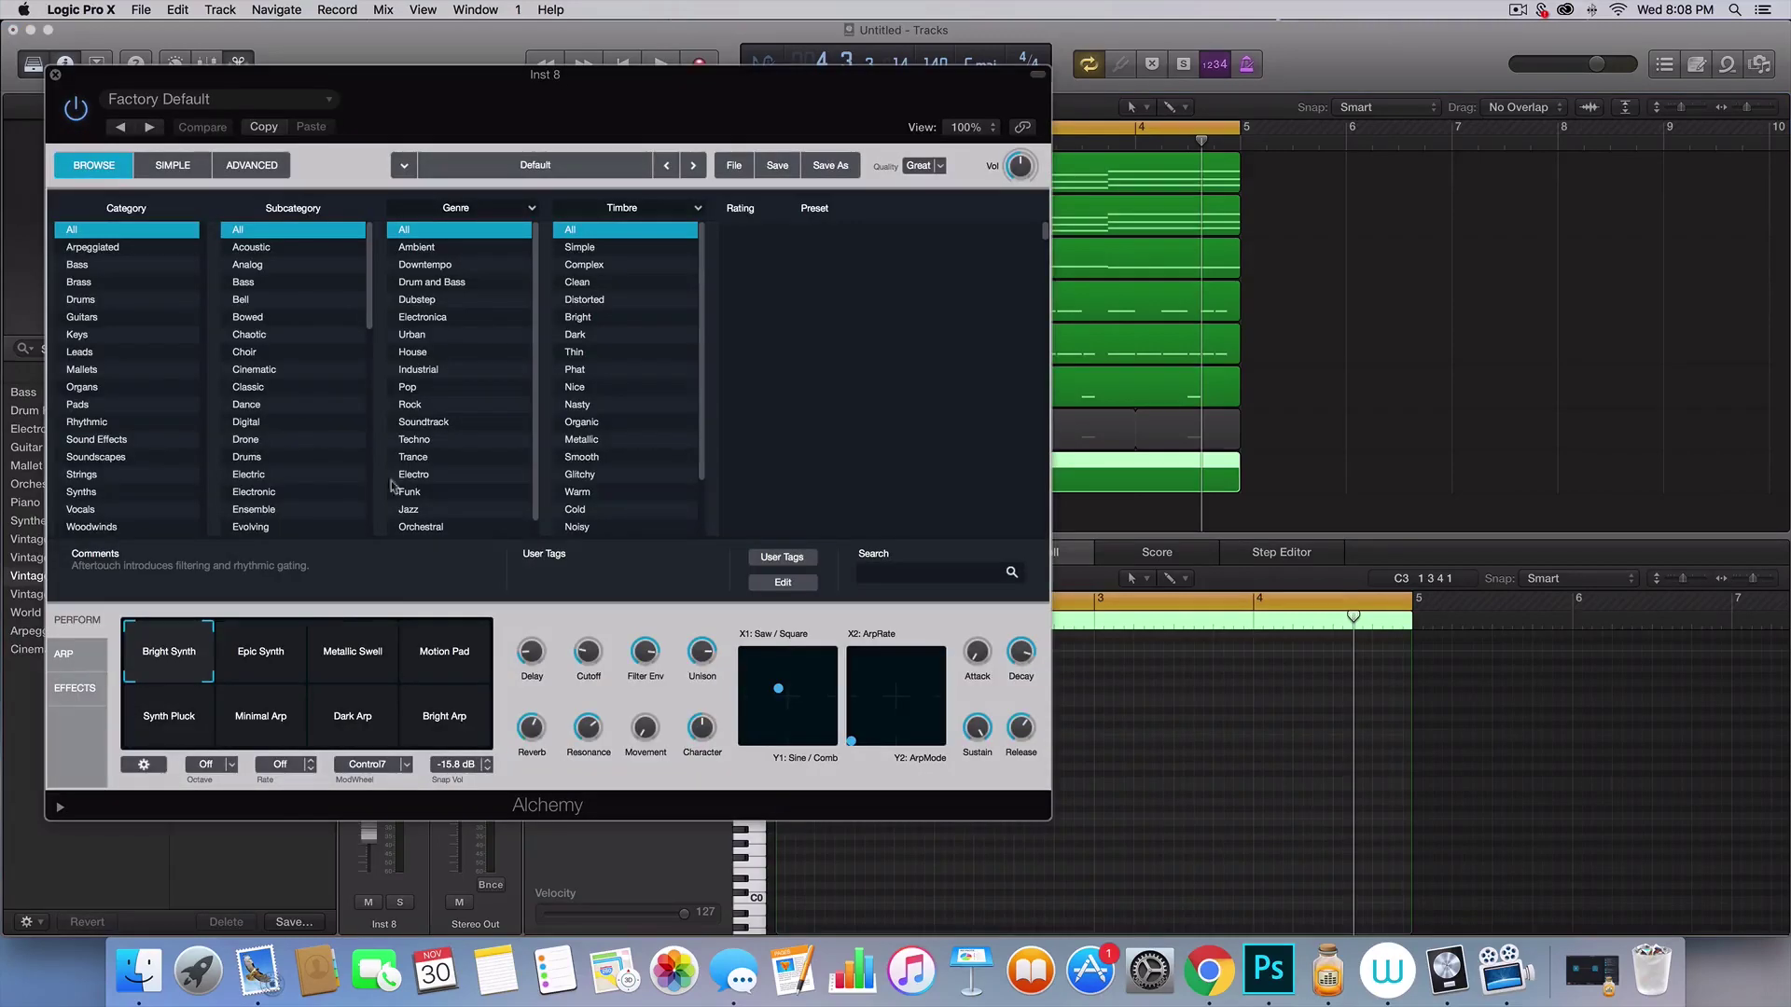
- Switch Alchemy to Advanced view and clear the patch to its default
{"action": "left_click", "coordinate": [248, 168]}
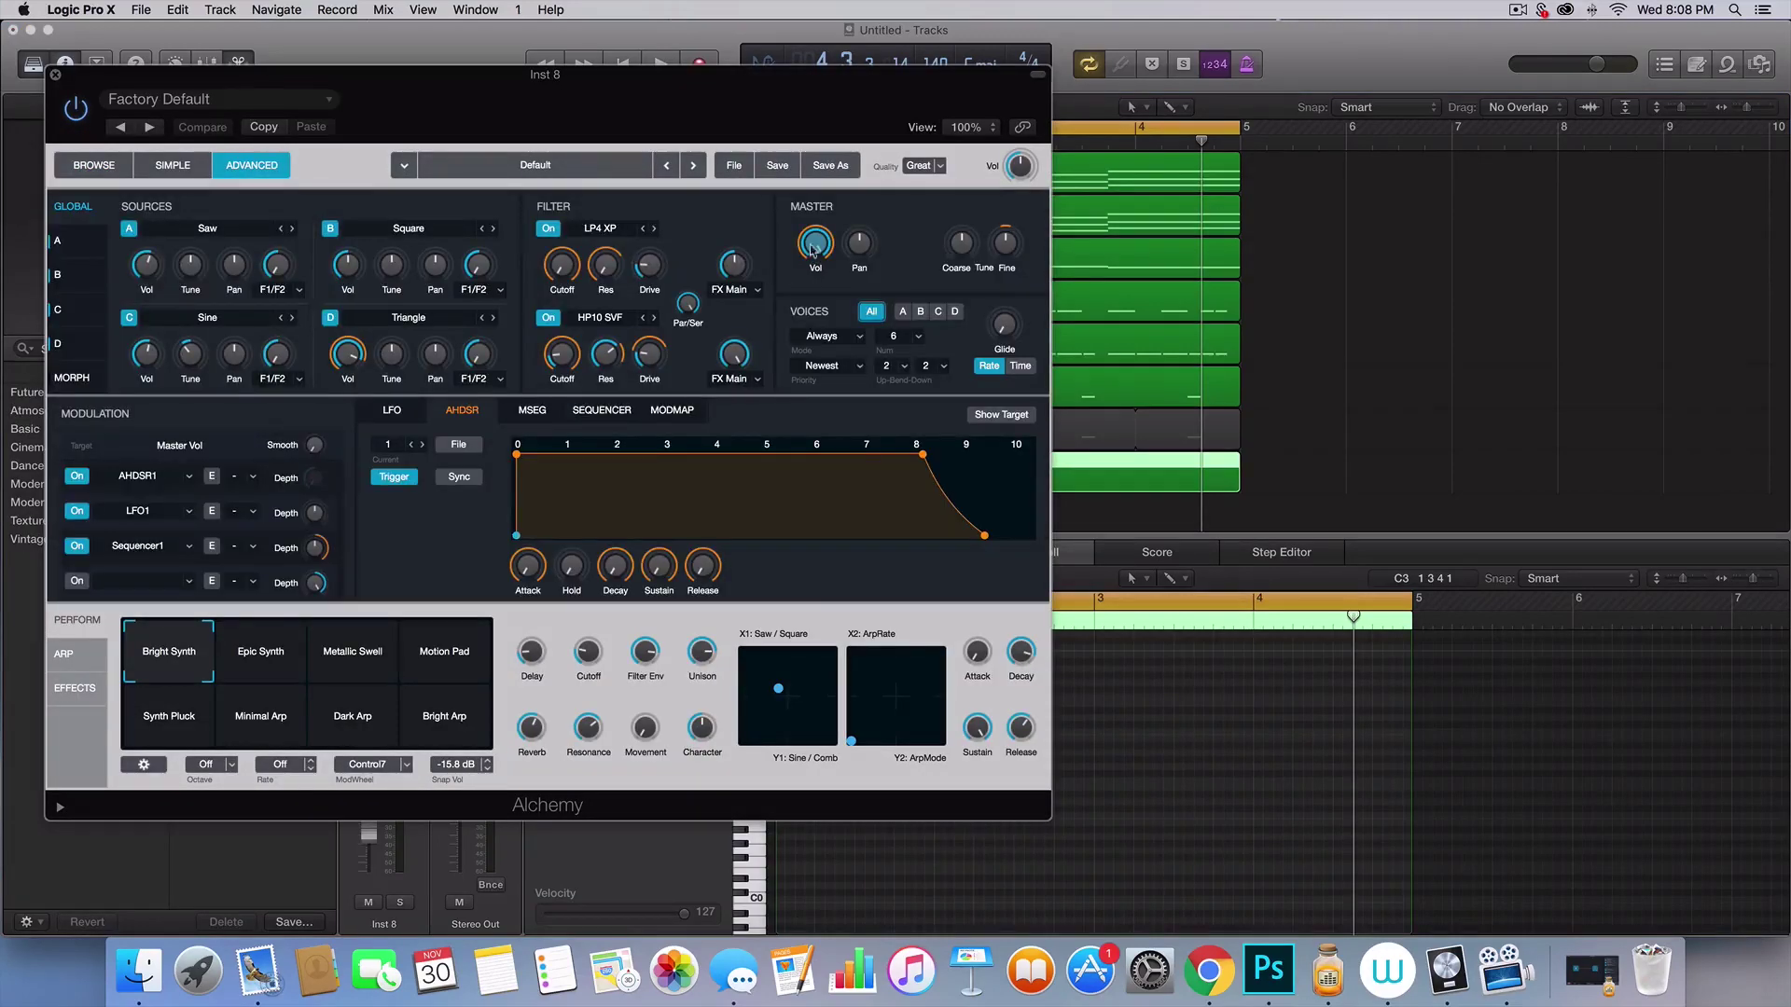
{"action": "left_click", "coordinate": [744, 168]}
{"action": "left_click", "coordinate": [750, 212]}
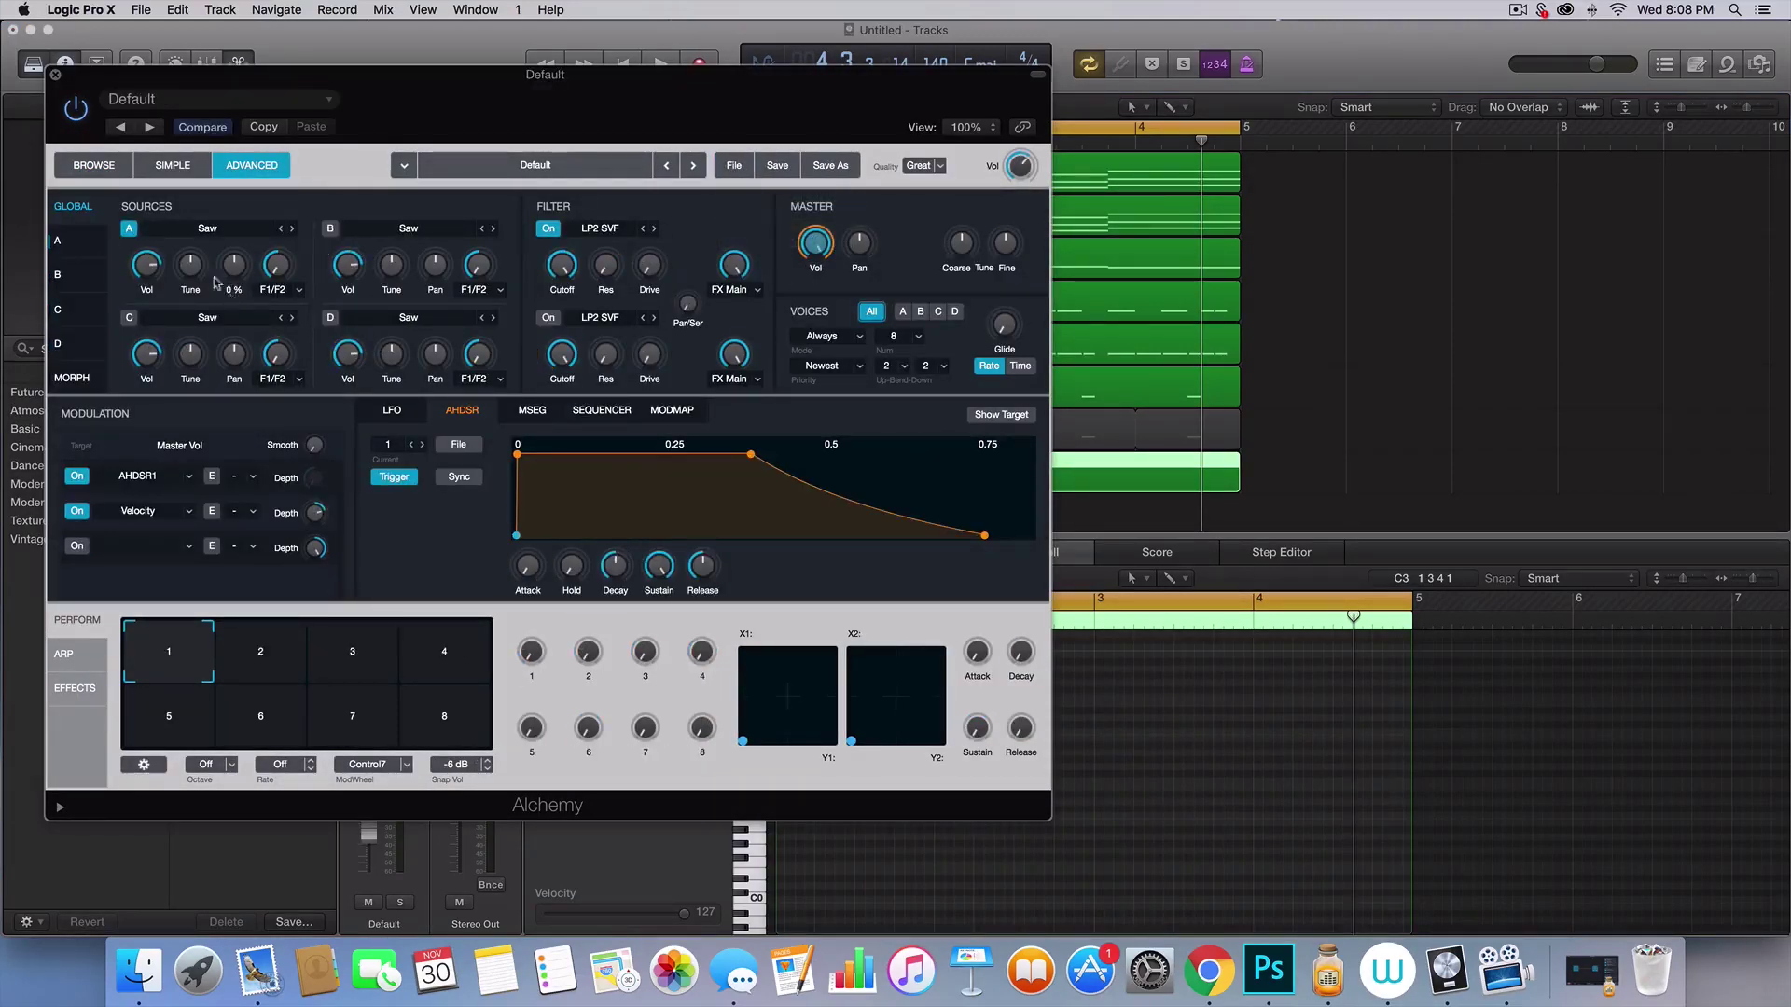
- Load a VA > Basic > Saw into source A
{"action": "left_click", "coordinate": [146, 267]}
{"action": "left_click", "coordinate": [221, 229]}
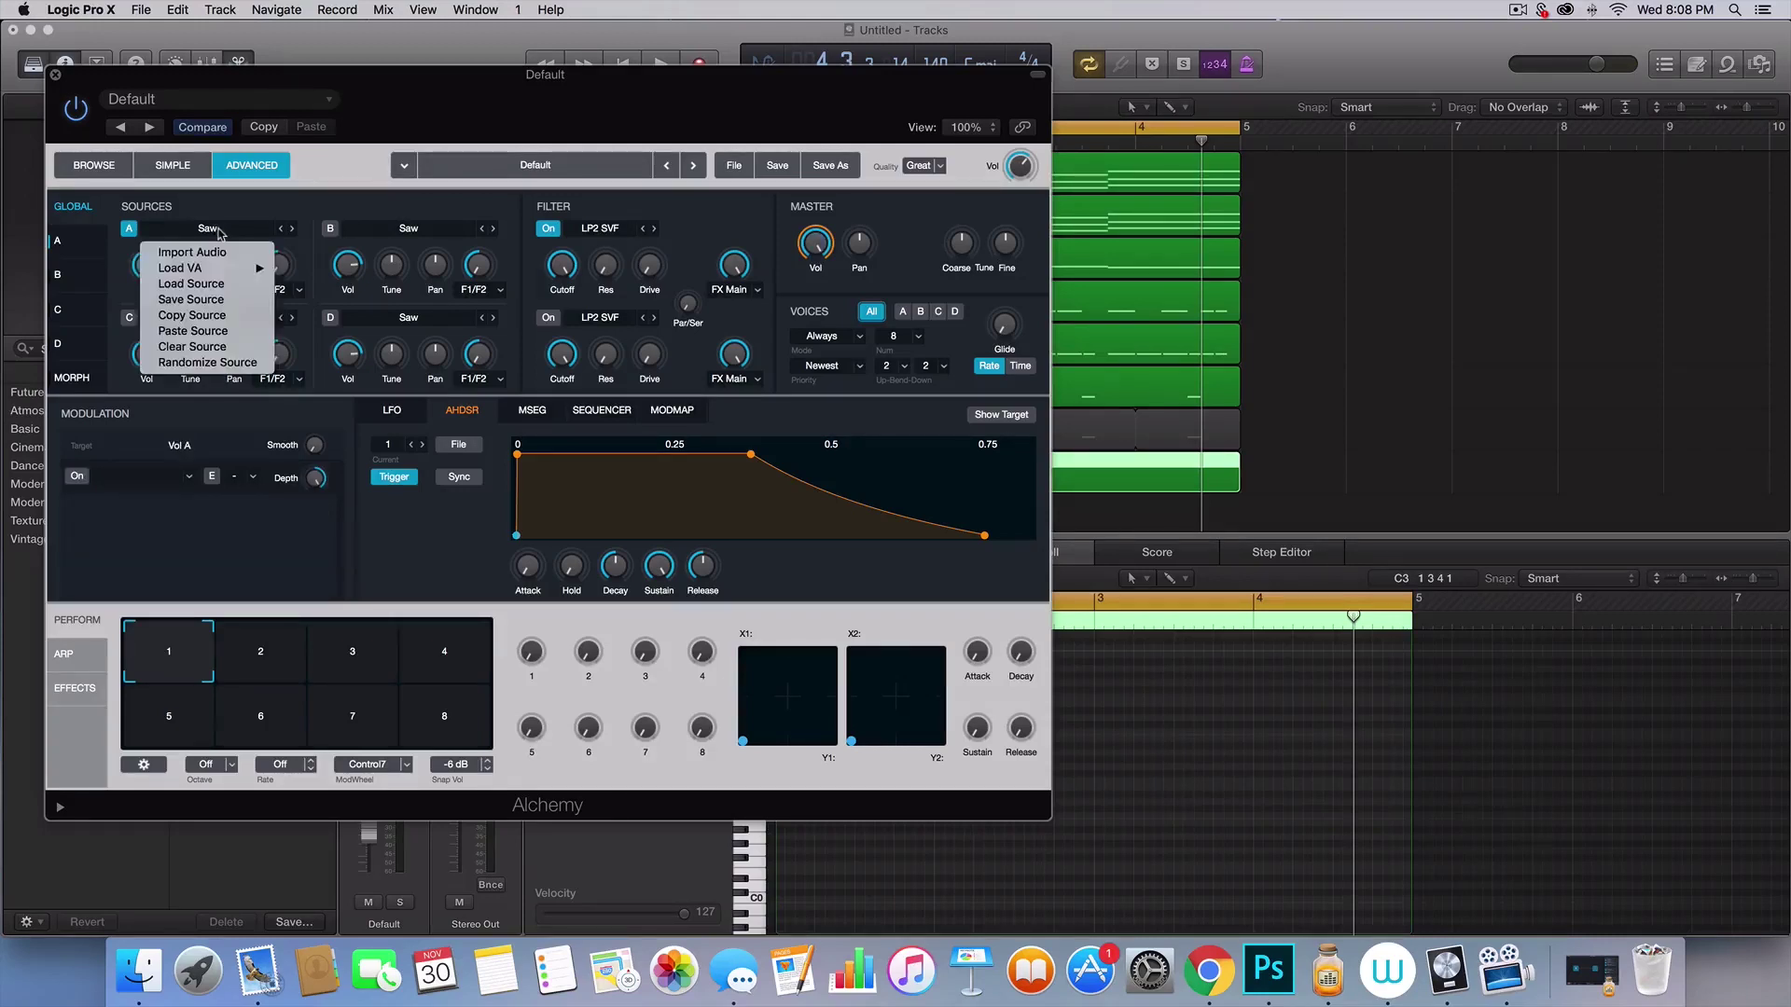
{"action": "mouse_move", "coordinate": [213, 269]}
{"action": "mouse_move", "coordinate": [294, 269]}
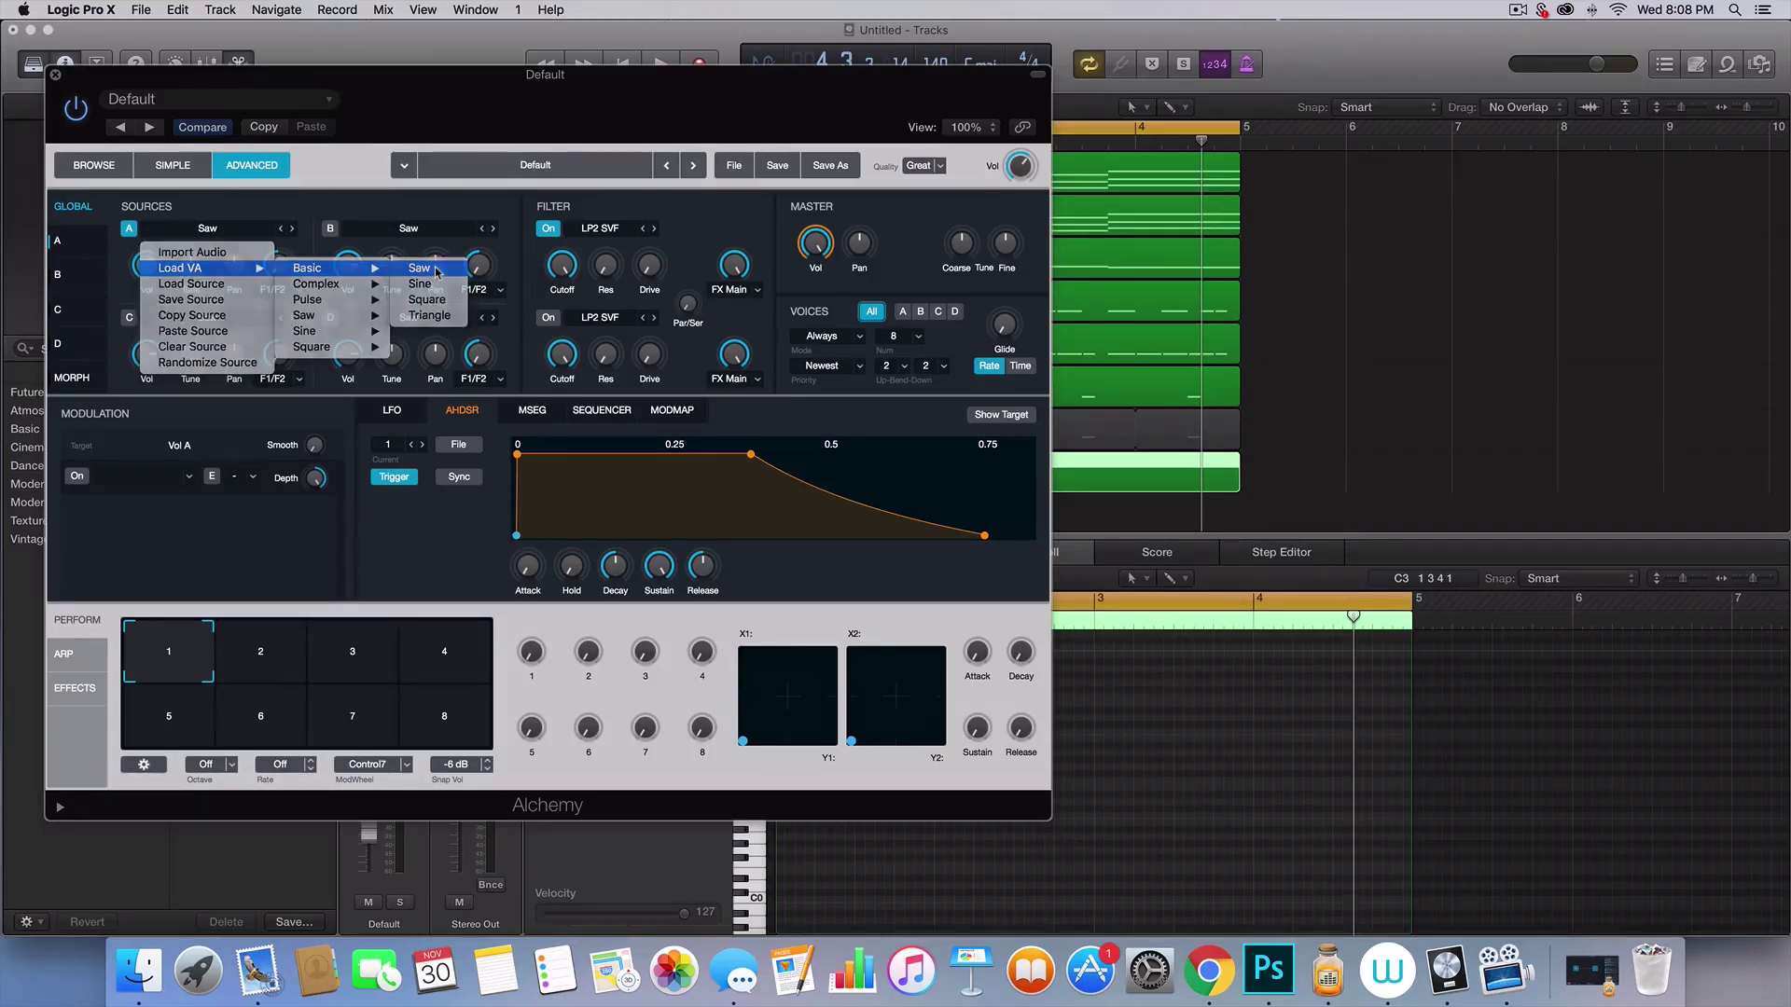
{"action": "left_click", "coordinate": [437, 270]}
{"action": "mouse_move", "coordinate": [146, 284]}
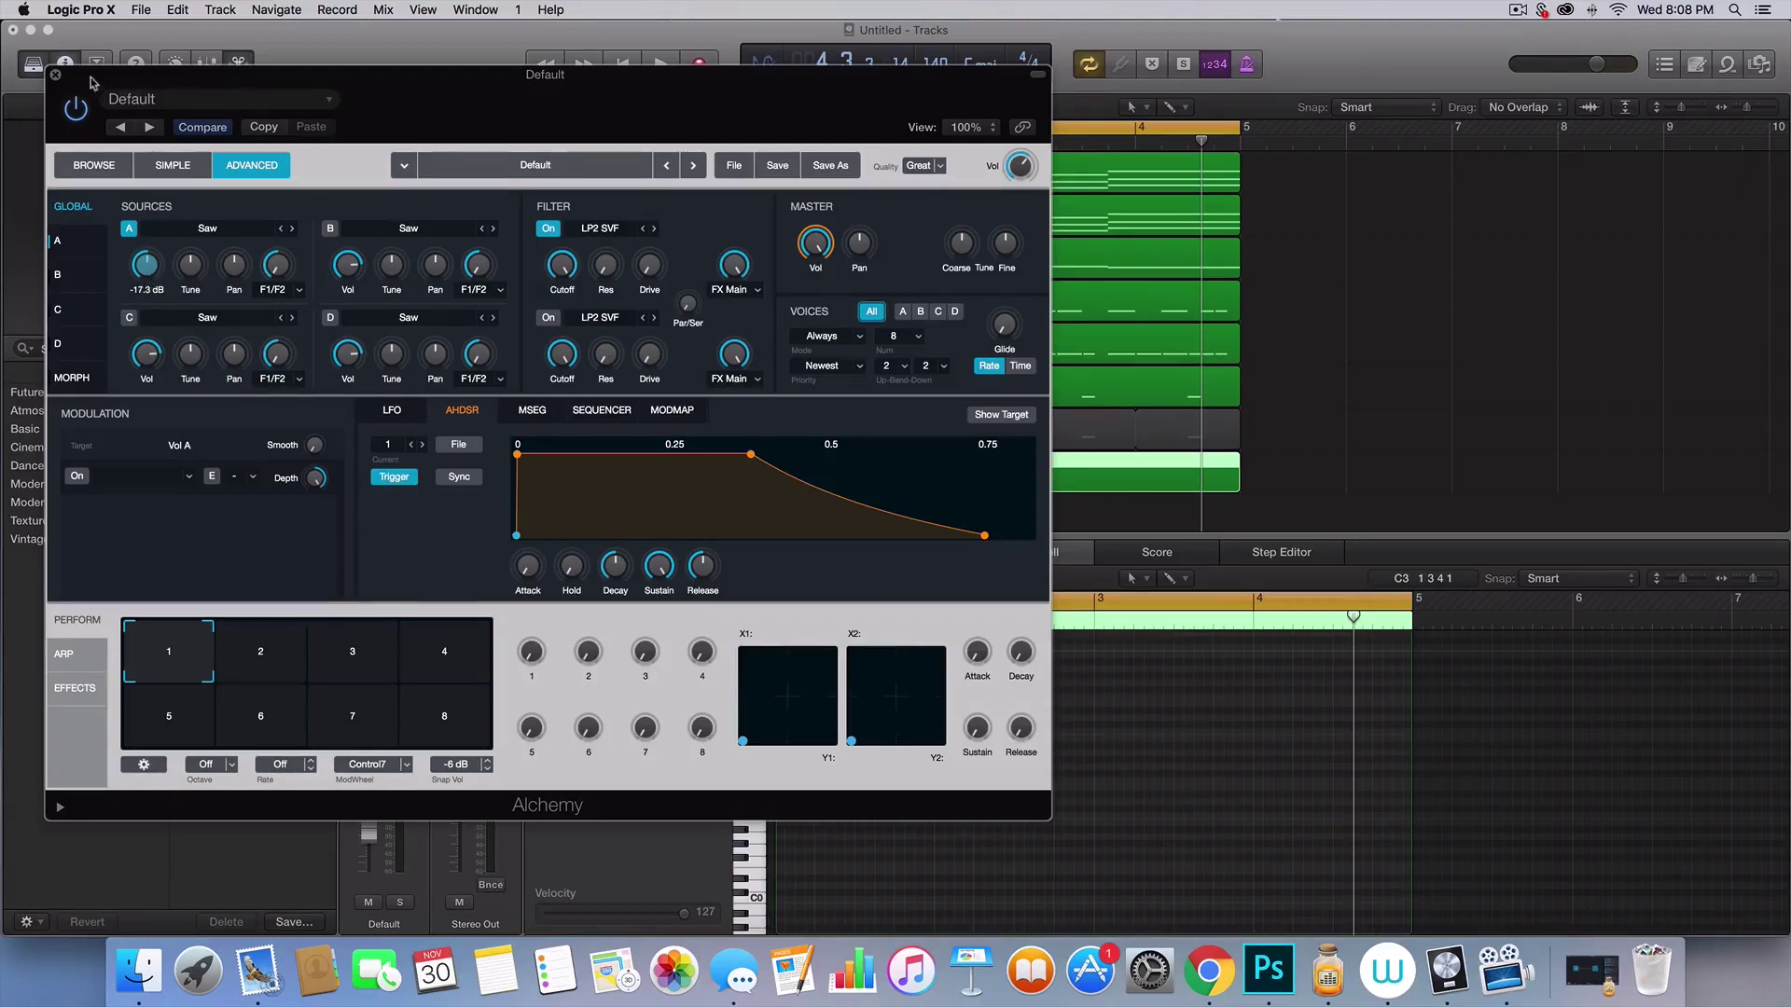
- Stack 16 unison saws in source A, detuned 49.6 %
{"action": "left_click", "coordinate": [86, 241]}
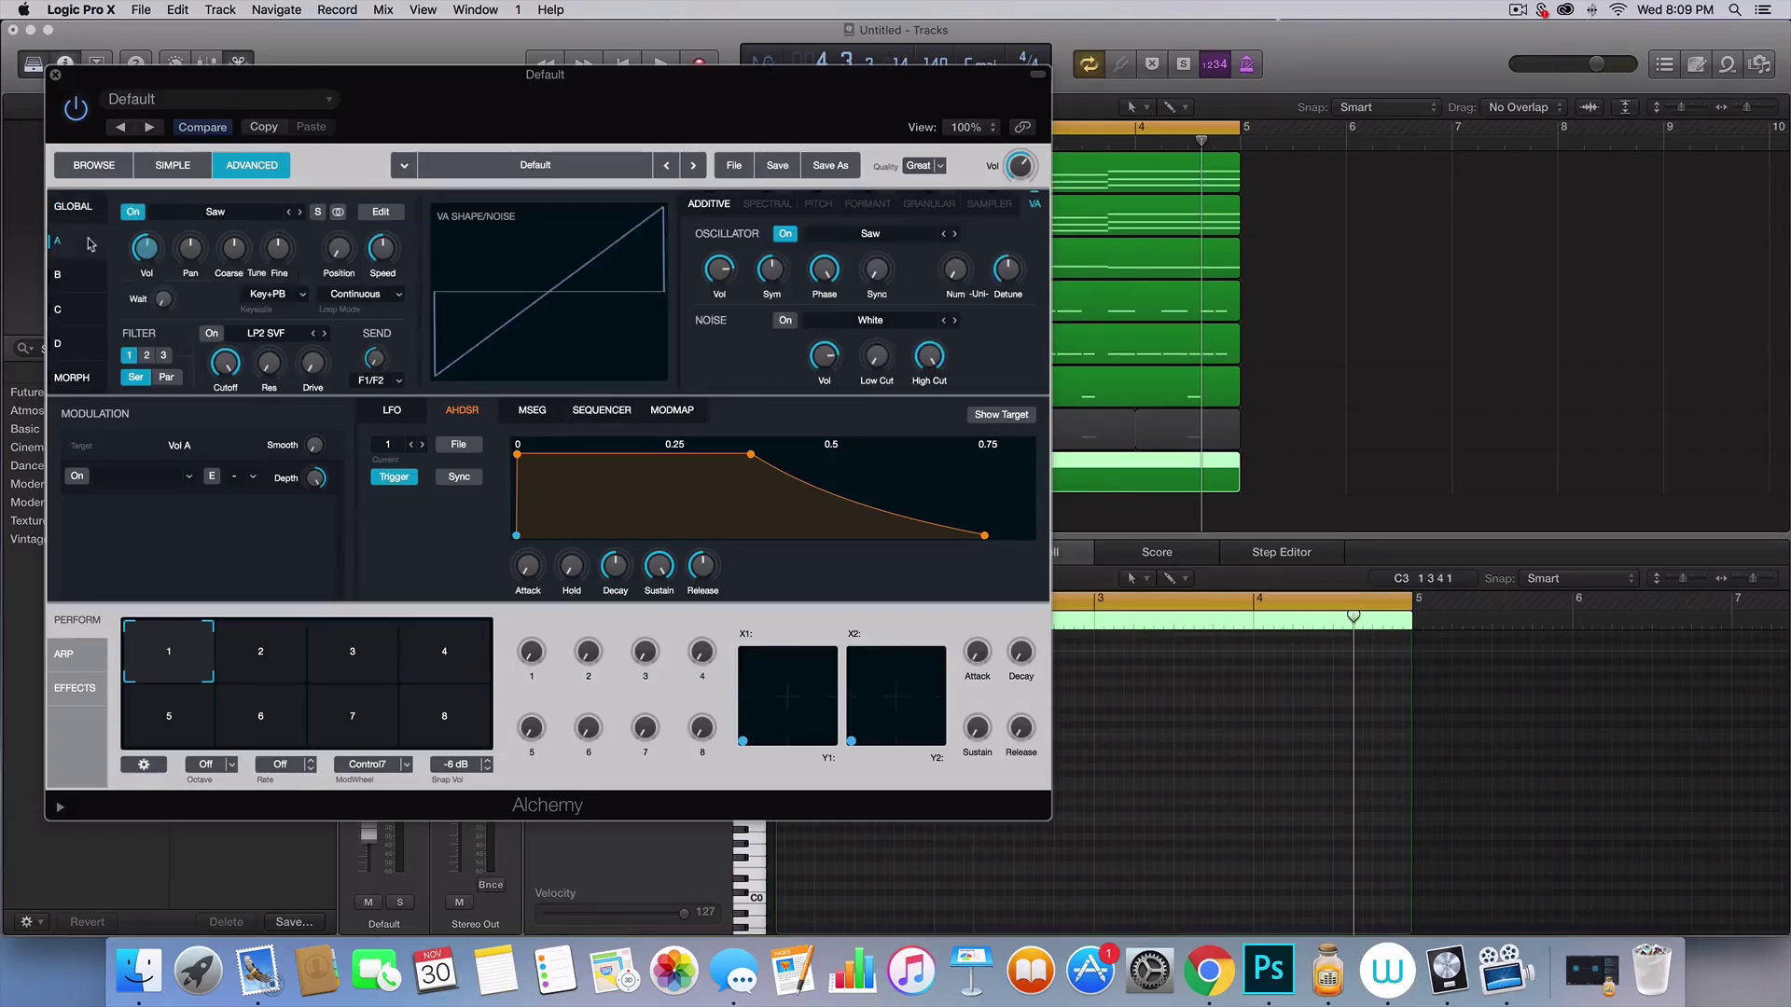
{"action": "left_click", "coordinate": [955, 270]}
{"action": "left_click", "coordinate": [1007, 270]}
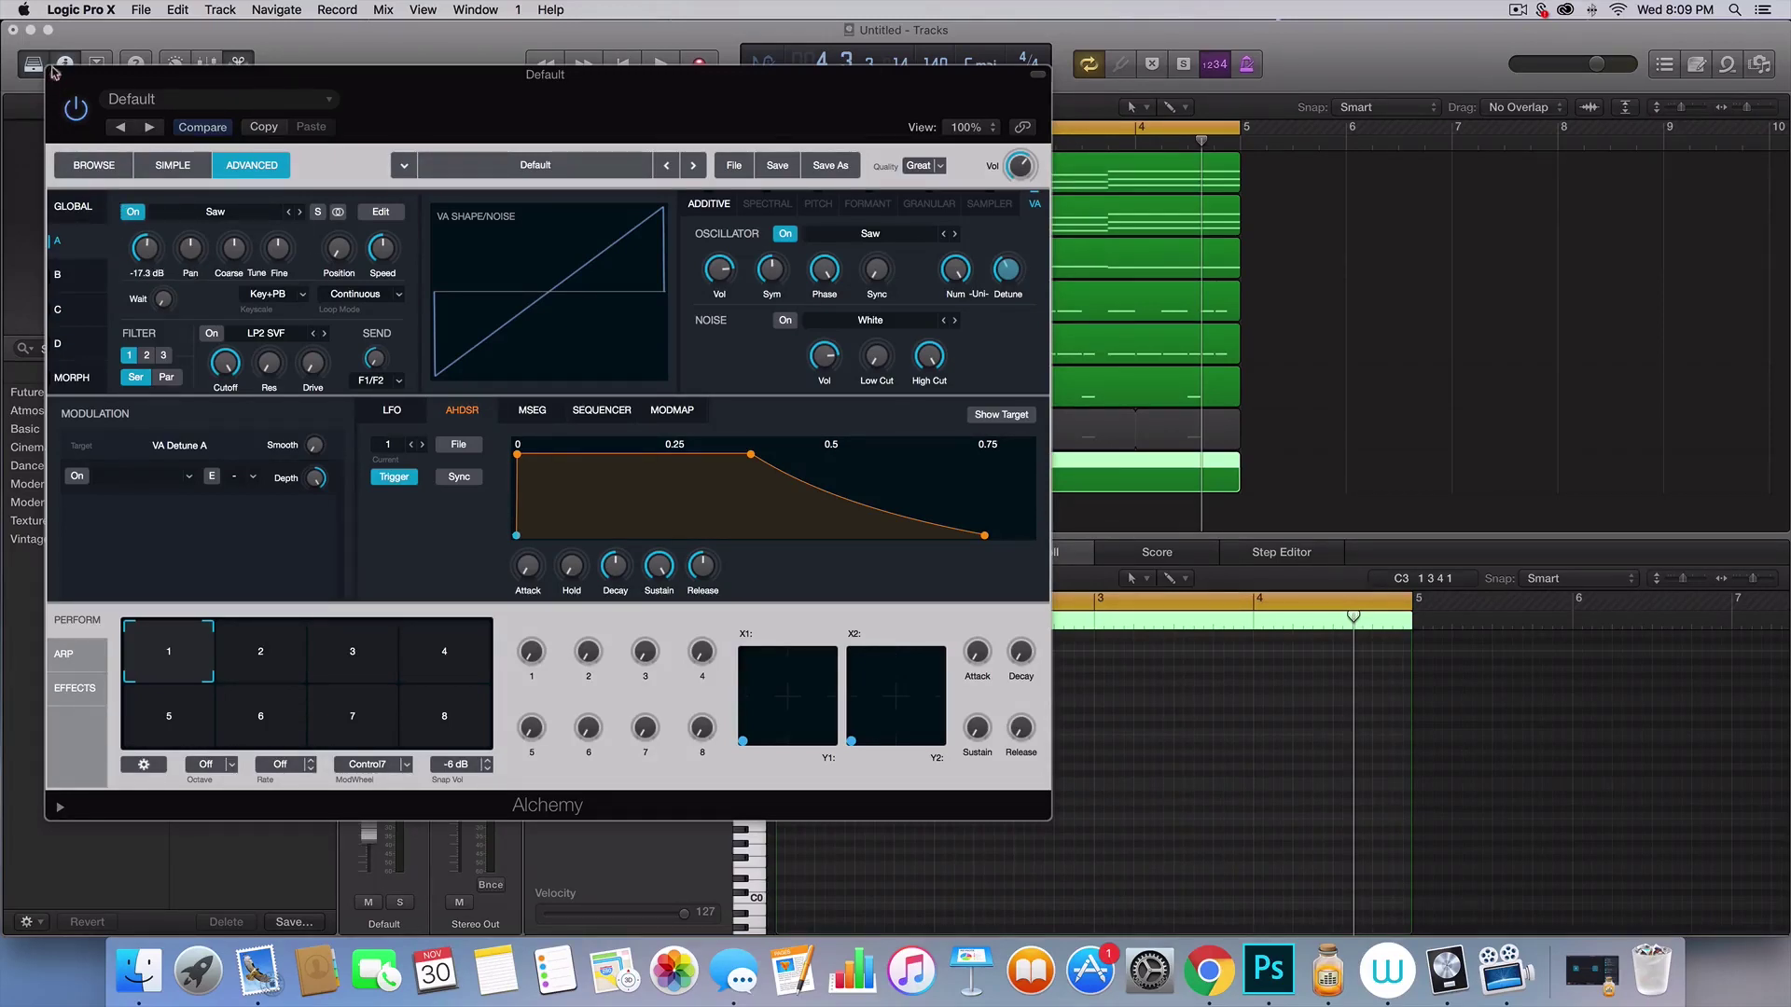
- Set global glide to 14.9 % and limit the patch to 1 voice
{"action": "left_click", "coordinate": [74, 206]}
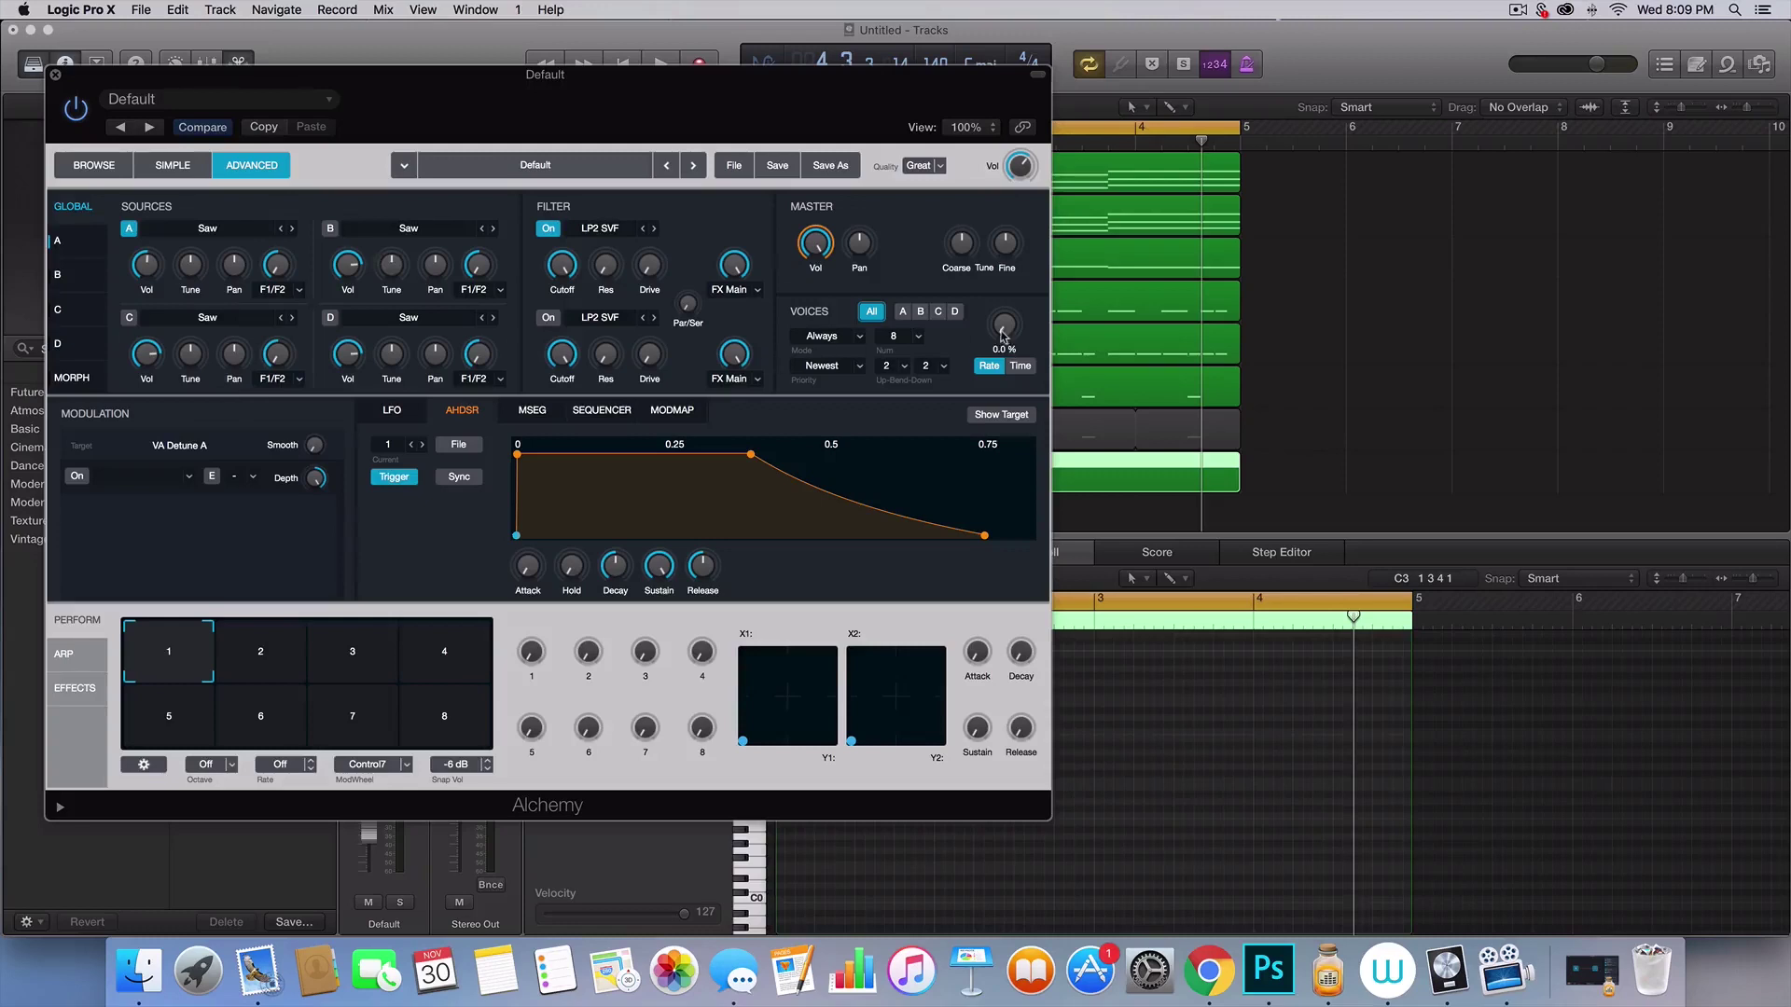
{"action": "left_click_drag", "start_coordinate": [1011, 336], "coordinate": [1009, 309]}
{"action": "left_click", "coordinate": [908, 339]}
{"action": "left_click", "coordinate": [918, 356]}
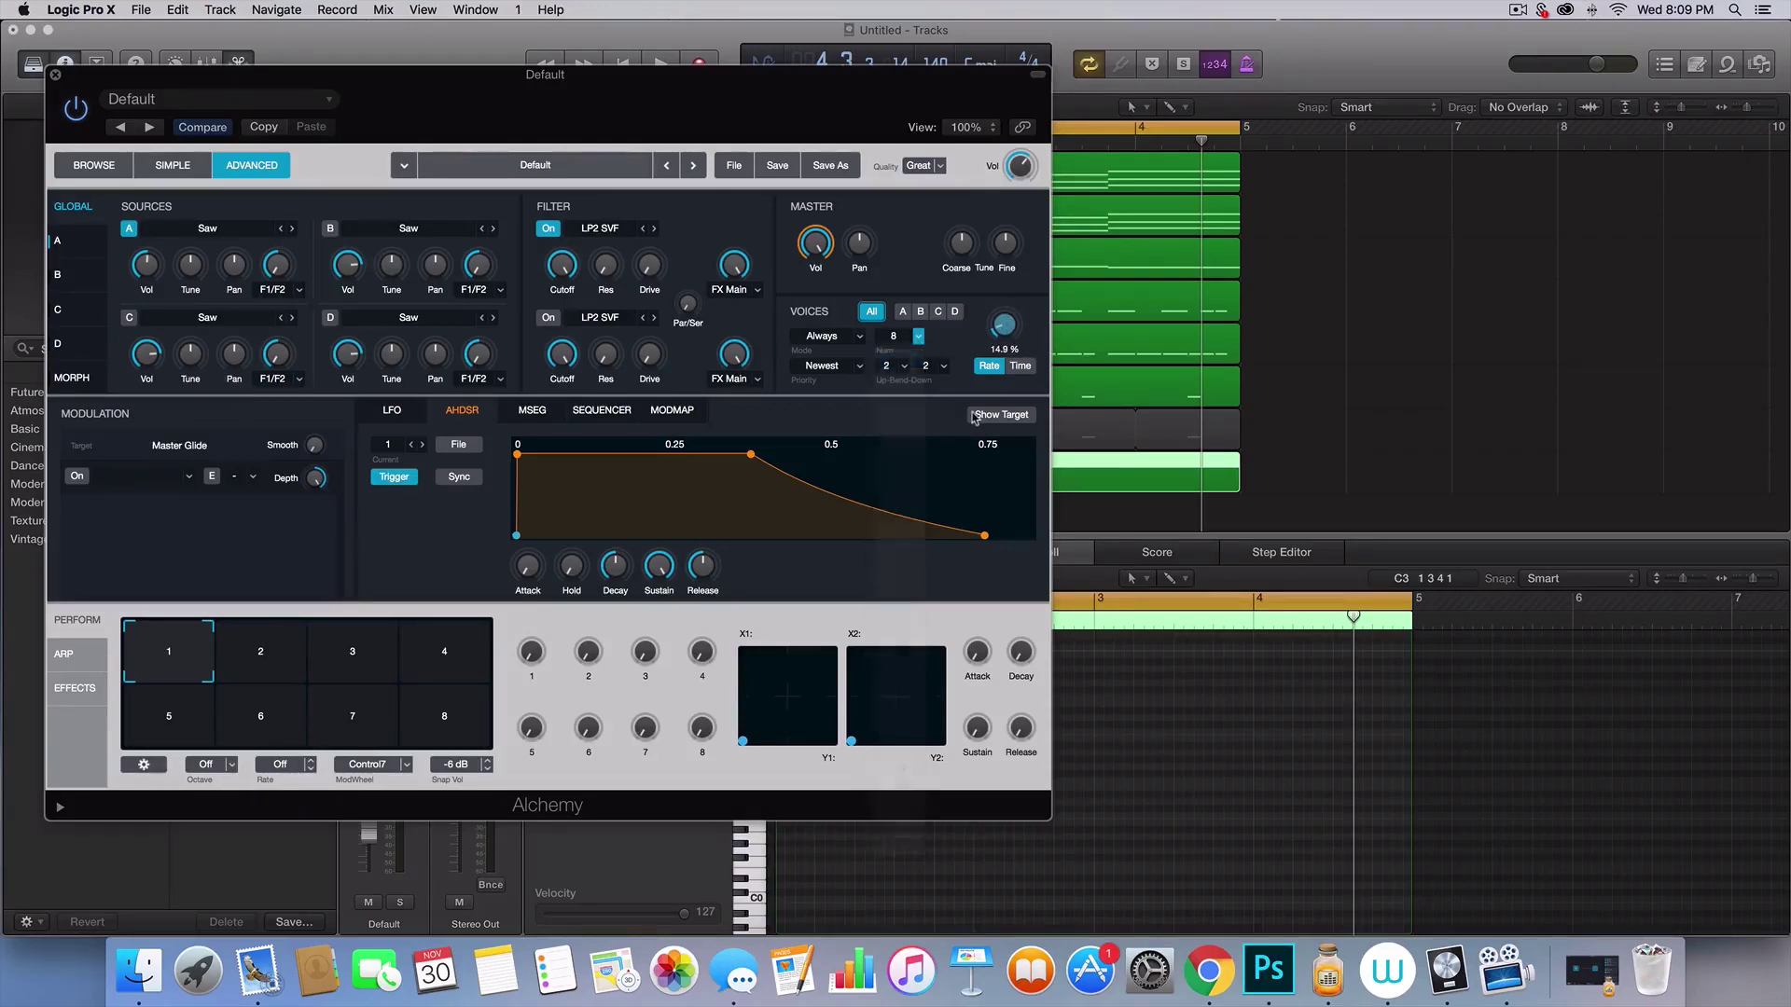